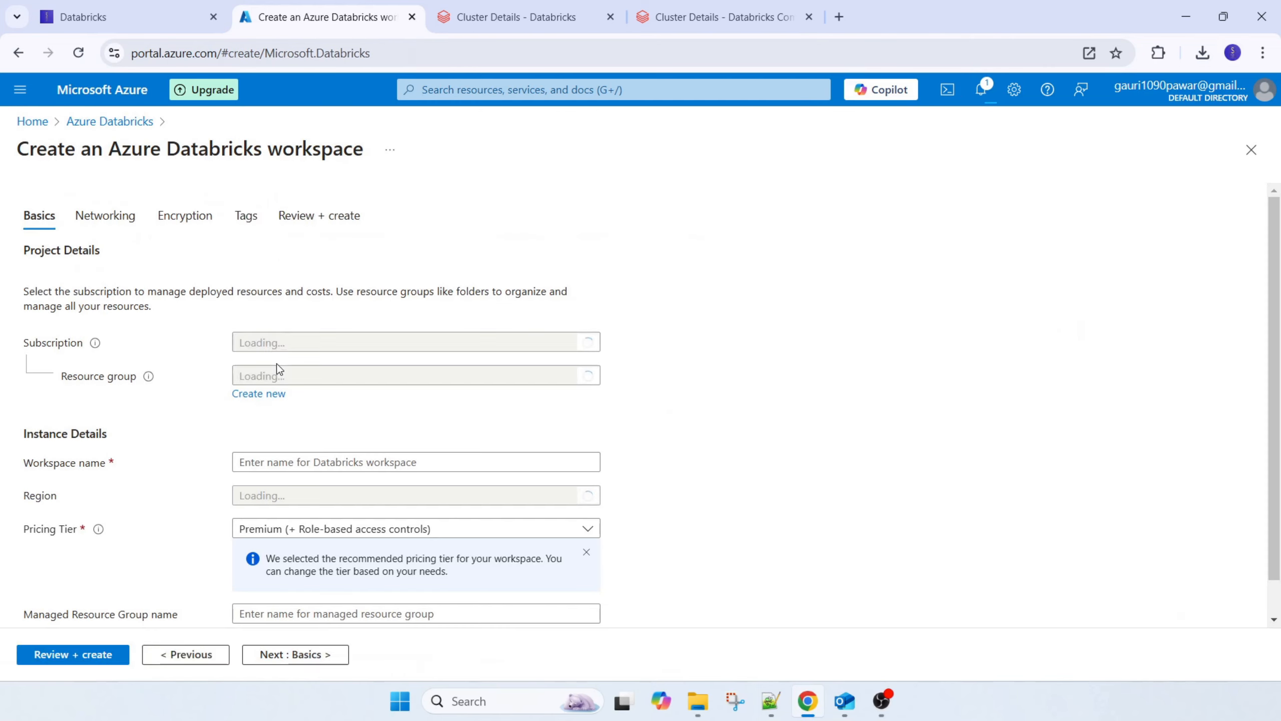
Assign the new Databricks workspace to the rg_unitycatalog resource group and name it Test_workspace1
click(261, 381)
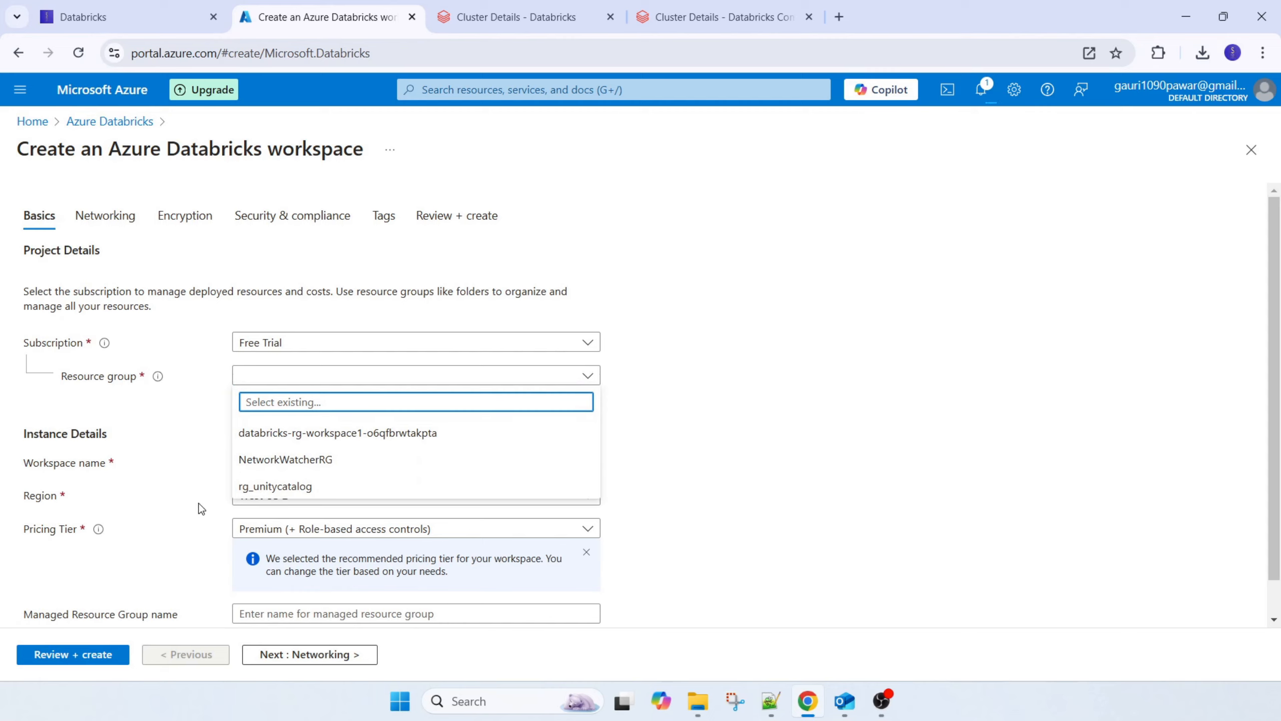
click(313, 486)
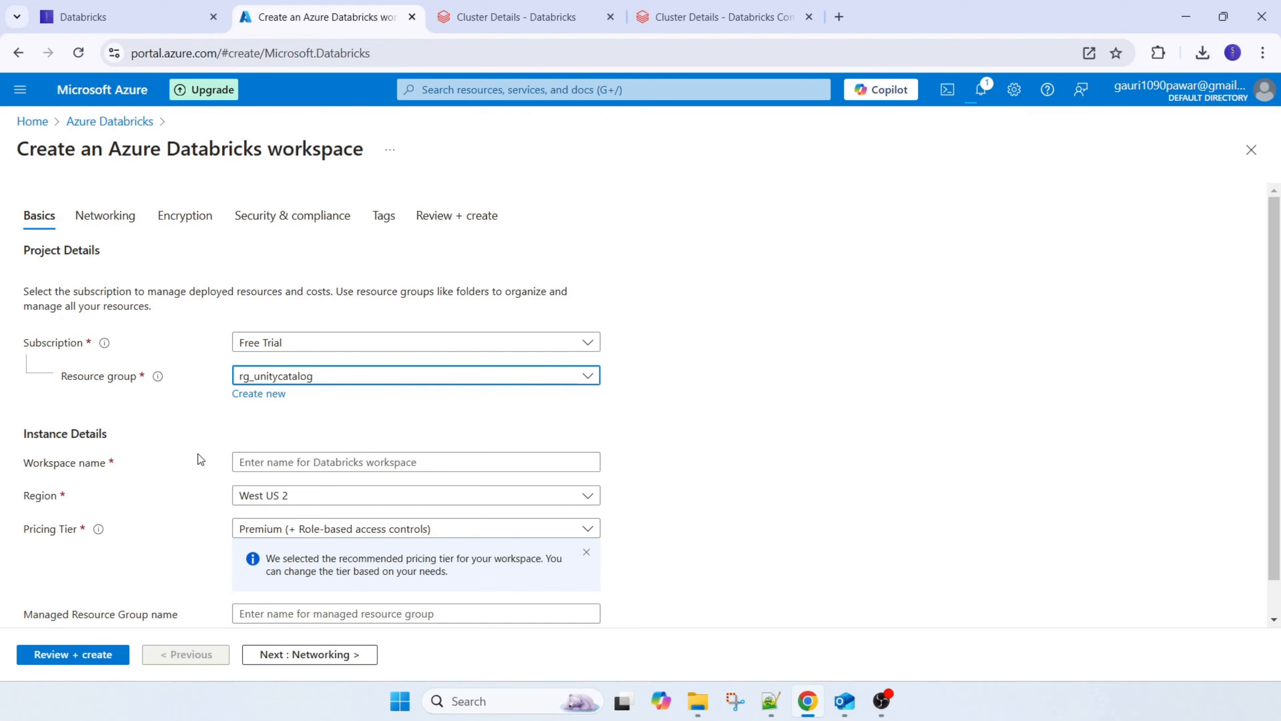
scroll(199, 454, down, 1)
click(382, 419)
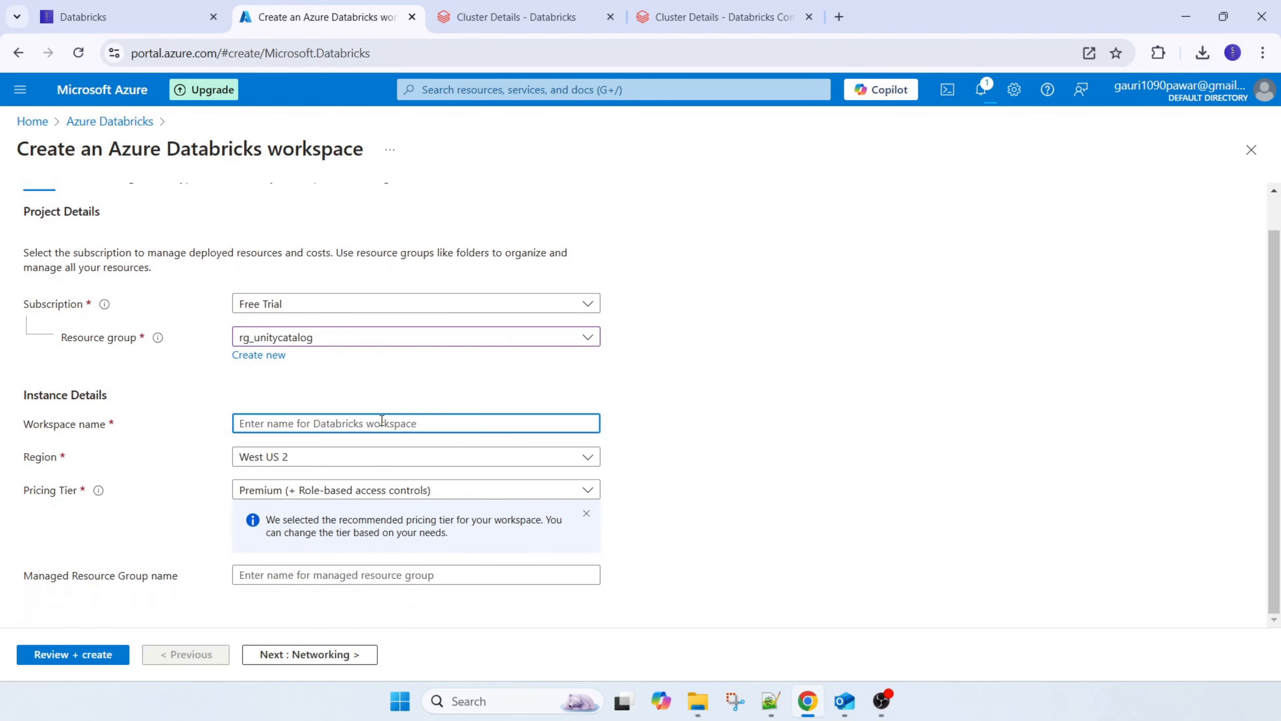
text(Test)
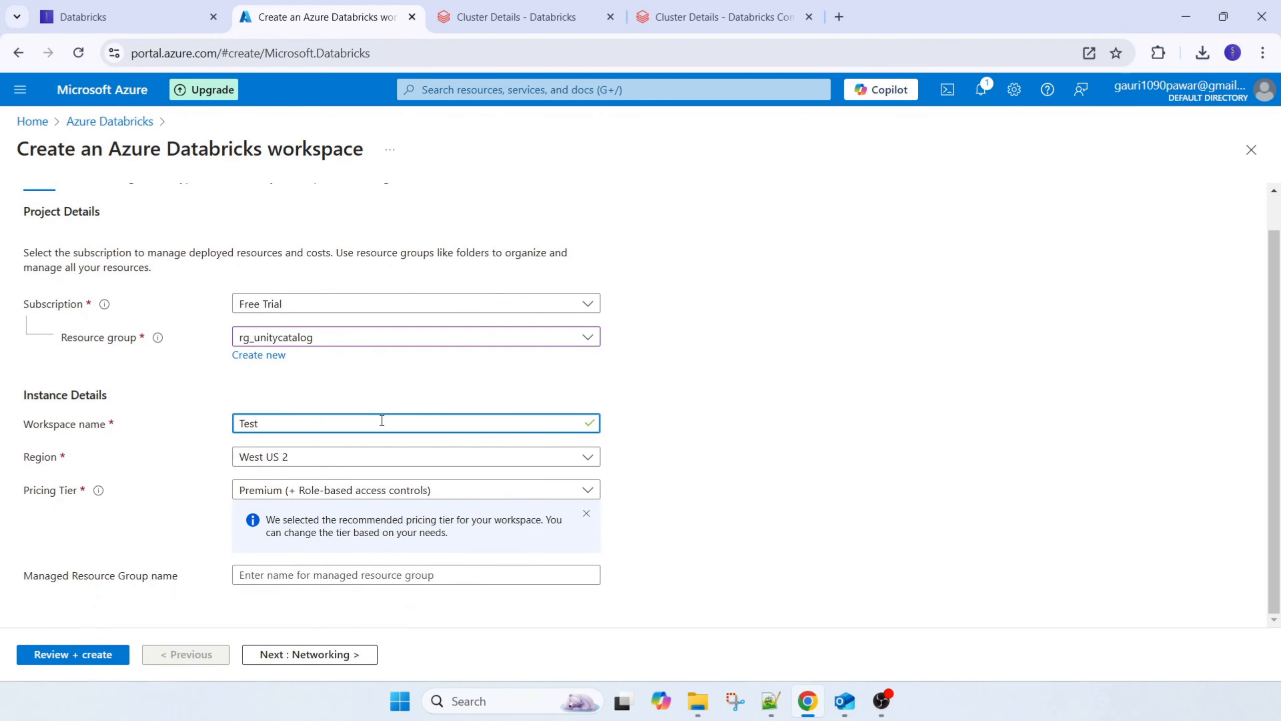
text(_wro)
text(kspace1)
Choose Premium (+ Role-based access controls) as the workspace's pricing tier
click(328, 490)
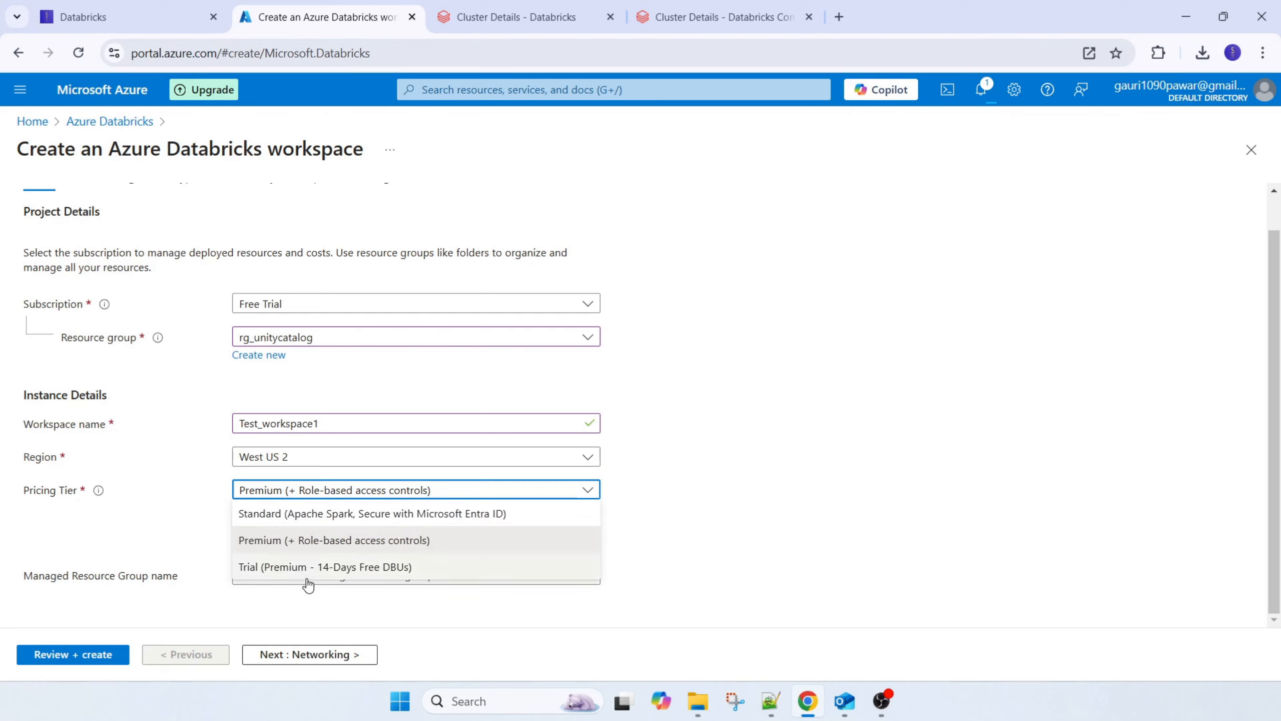
click(302, 541)
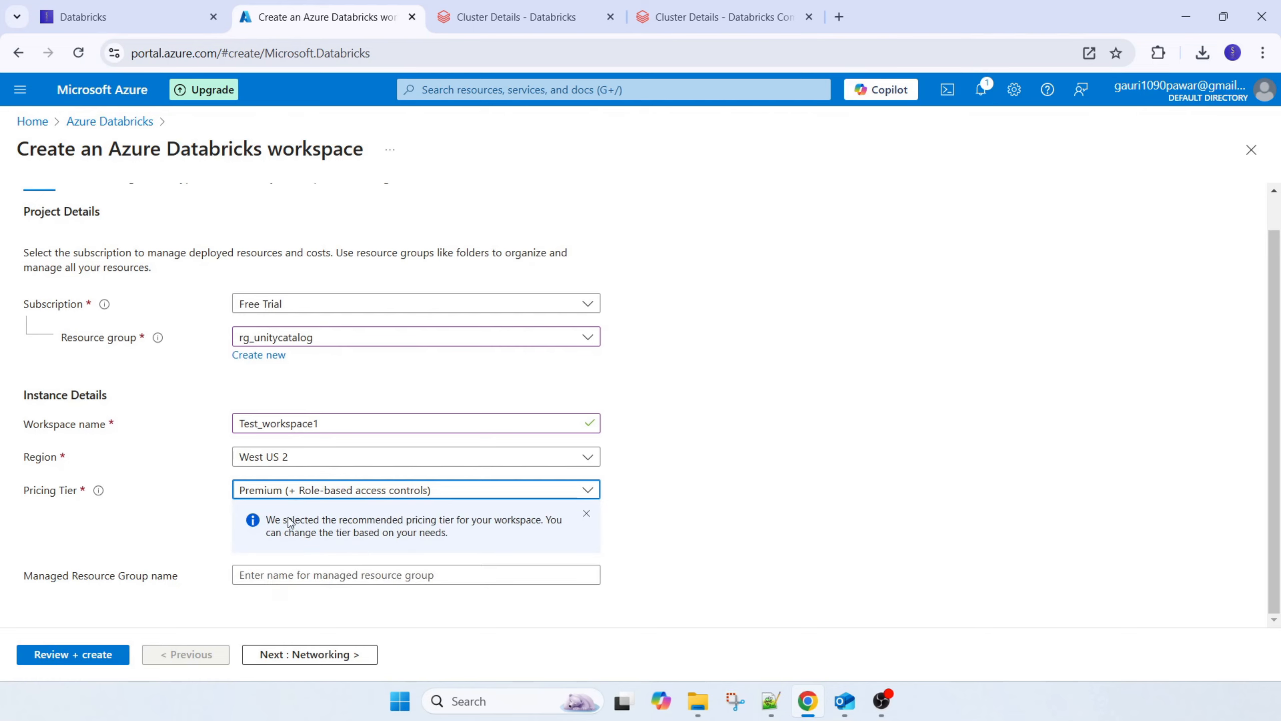
click(289, 491)
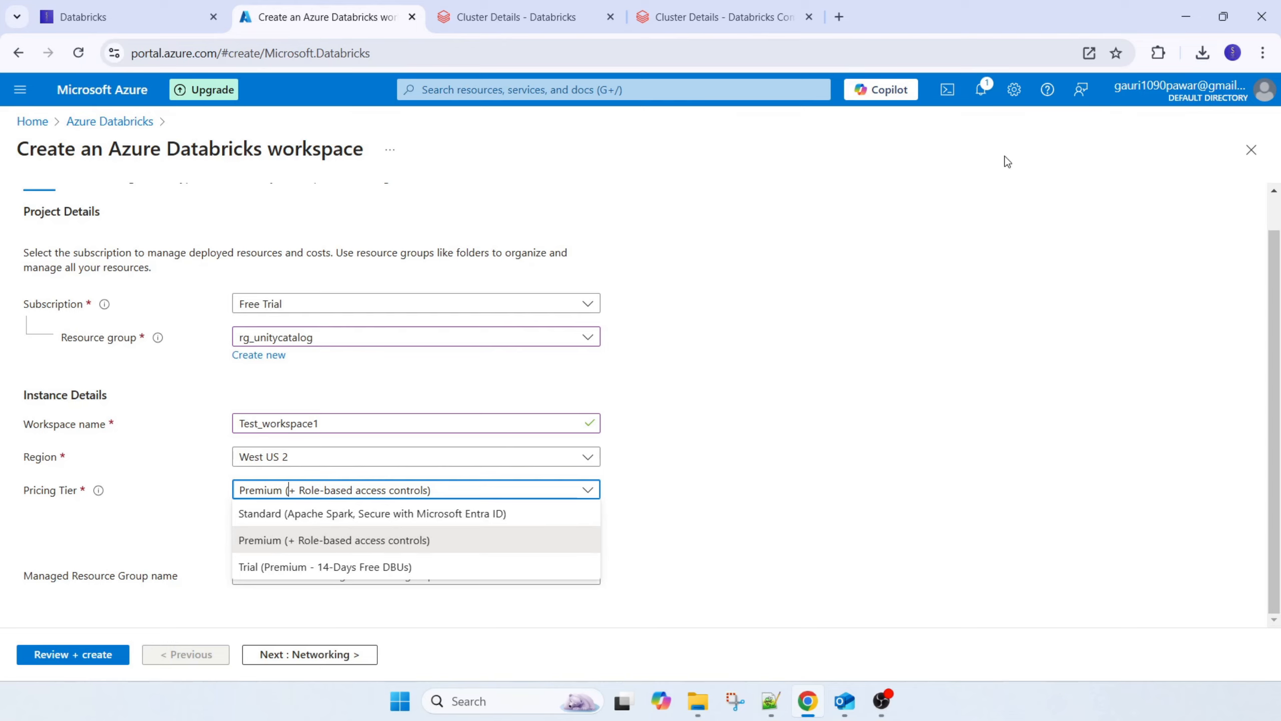
Review the workspace configuration summary and submit the deployment of Test_workspace1
click(103, 664)
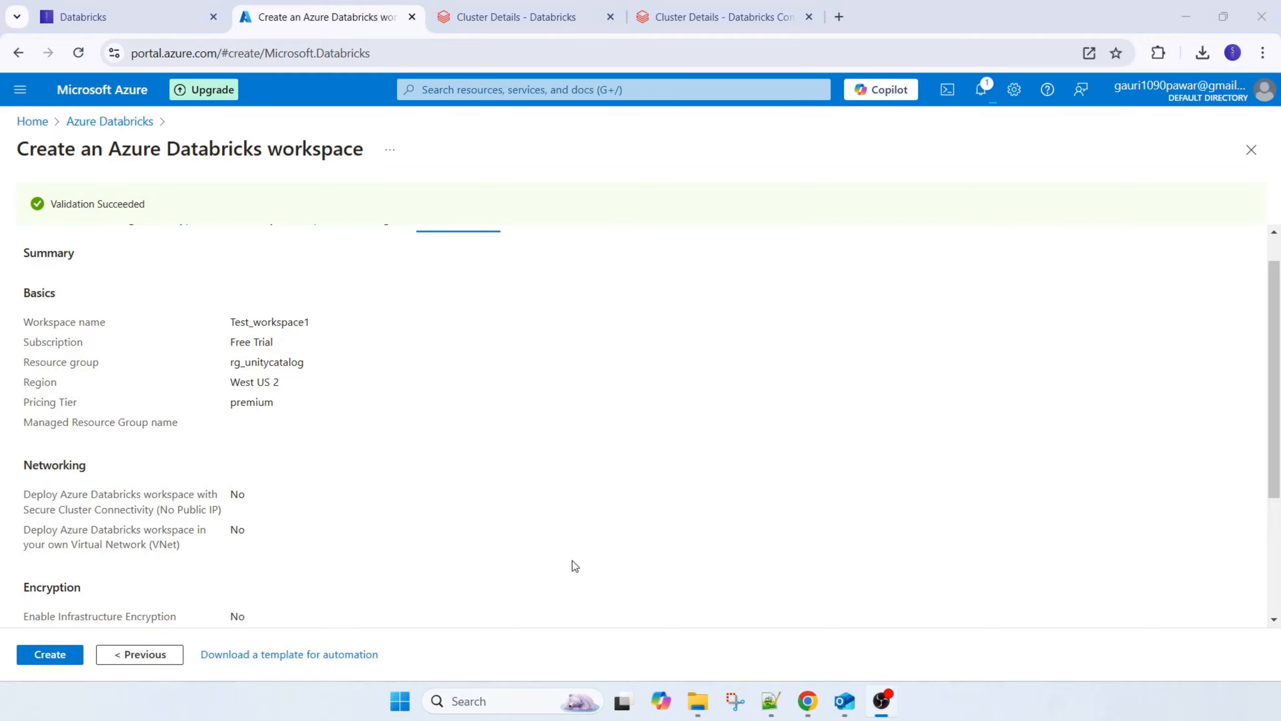
click(50, 657)
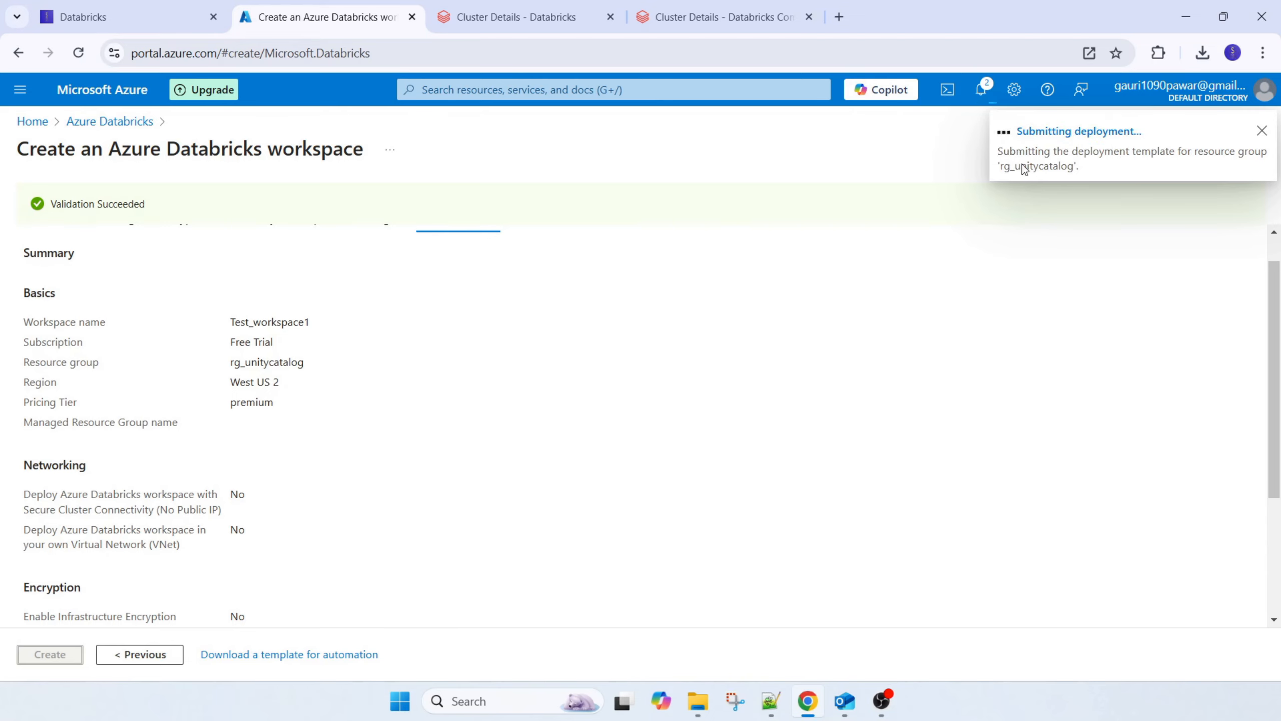
scroll(523, 376, down, 4)
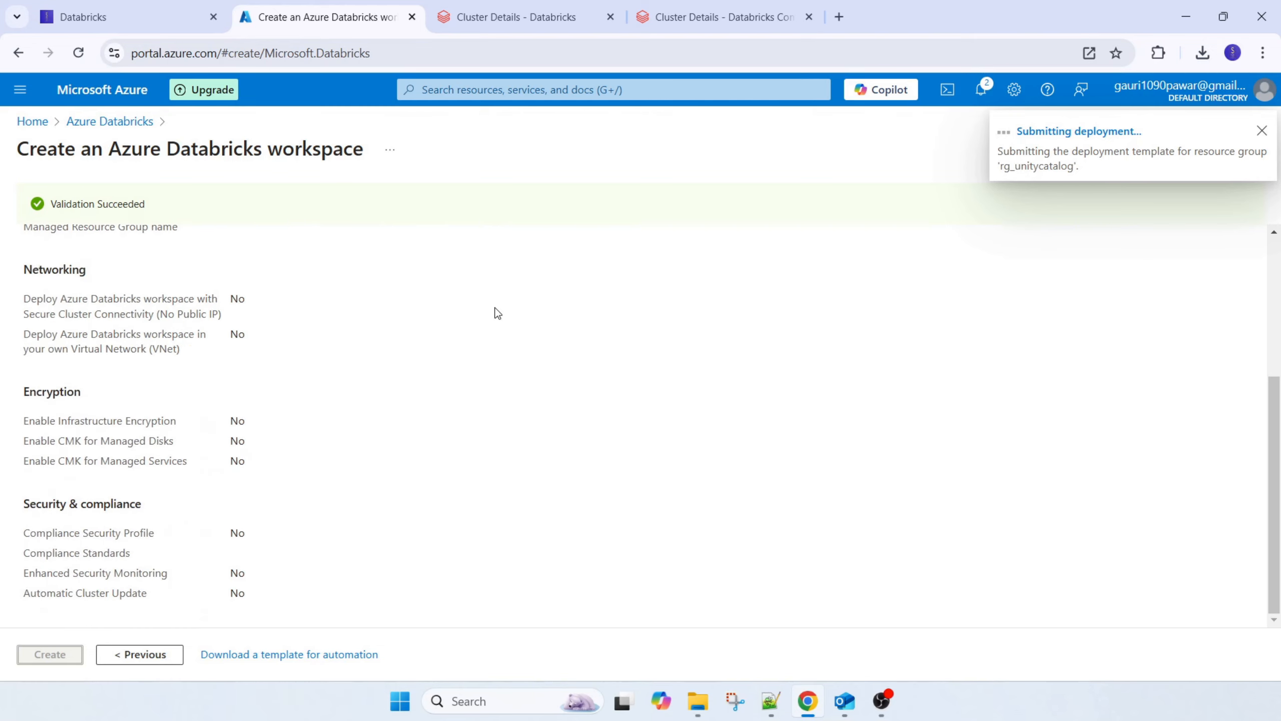
scroll(492, 349, up, 5)
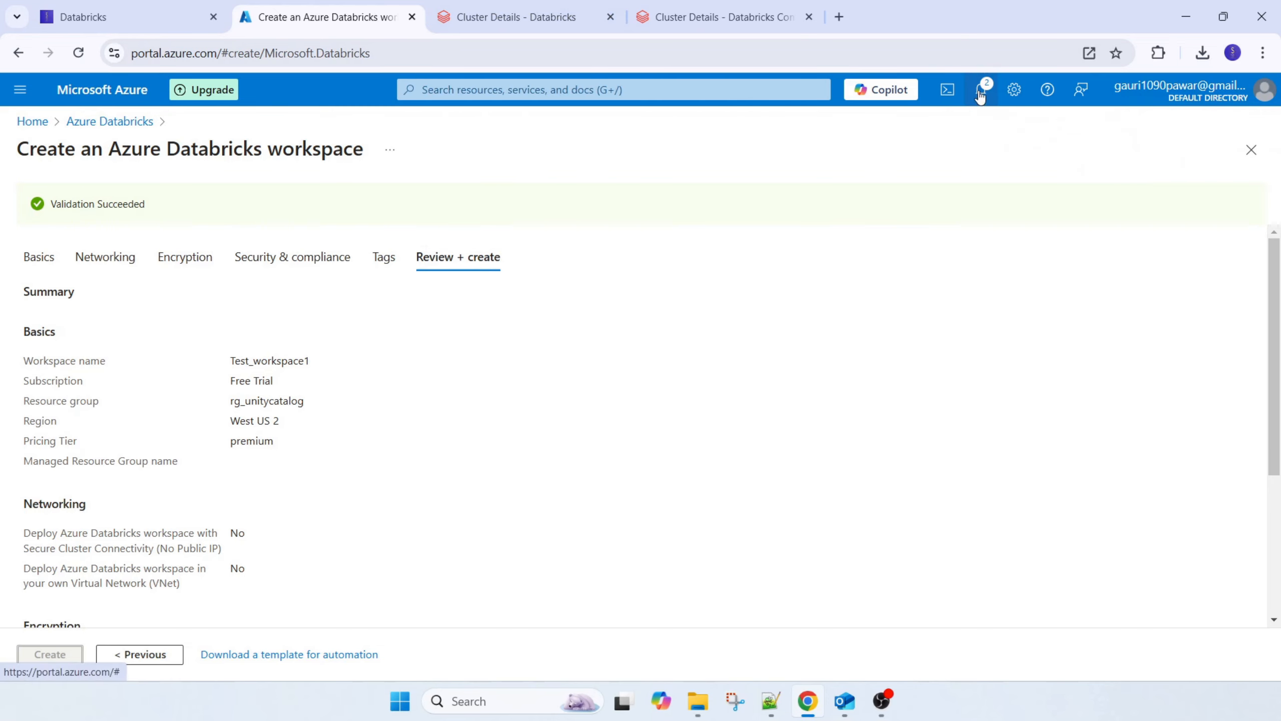
Reload and close the old workspace1 cluster page, and close the notifications beside the Azure deployment overview
click(510, 15)
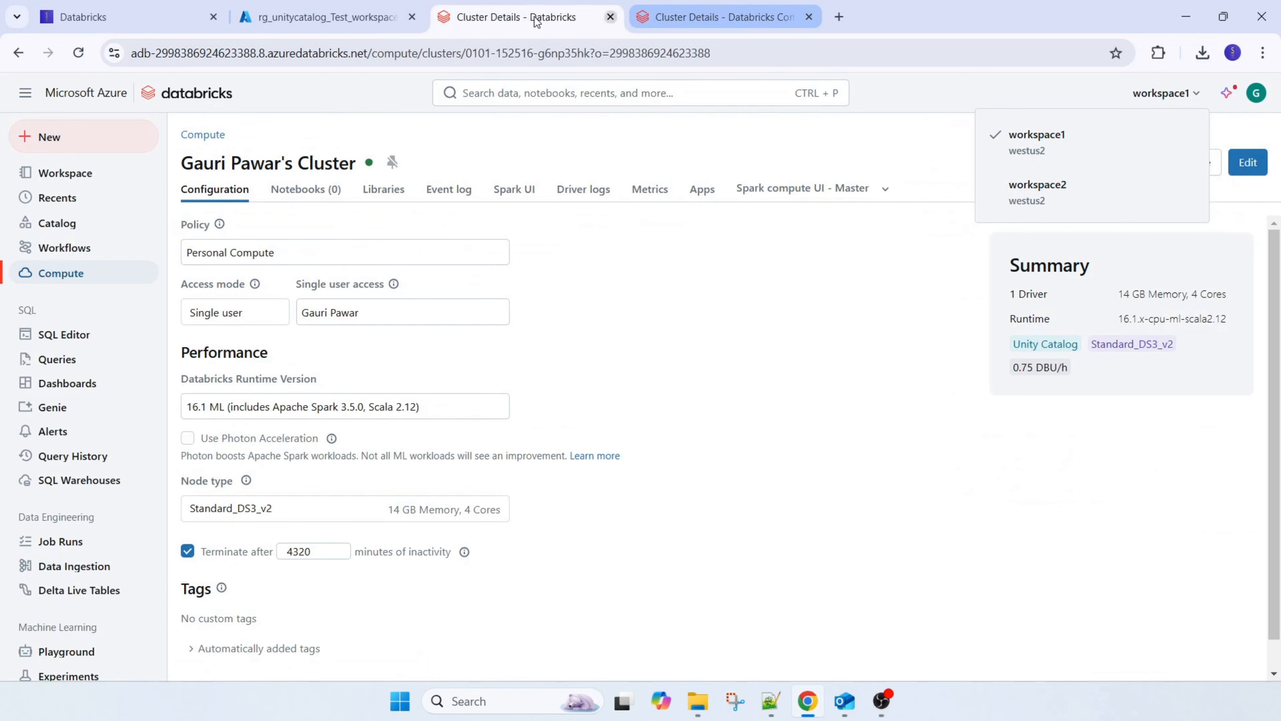
click(348, 20)
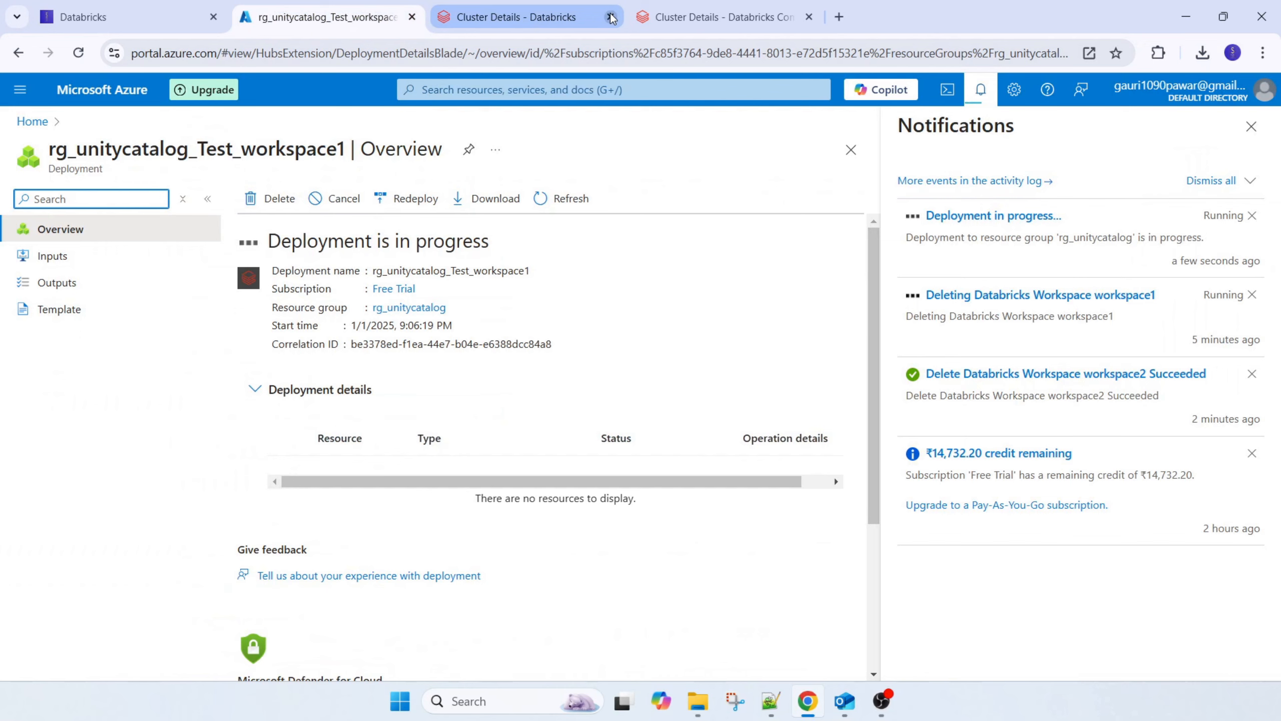
click(544, 18)
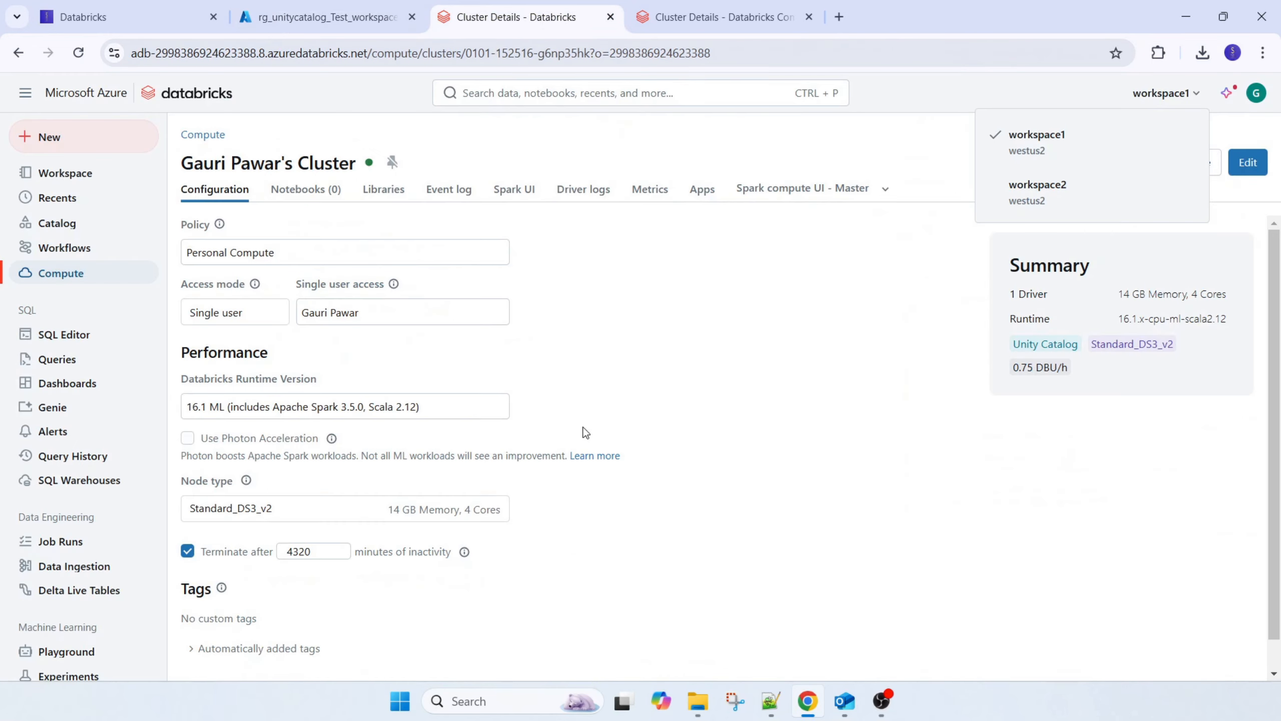
click(78, 53)
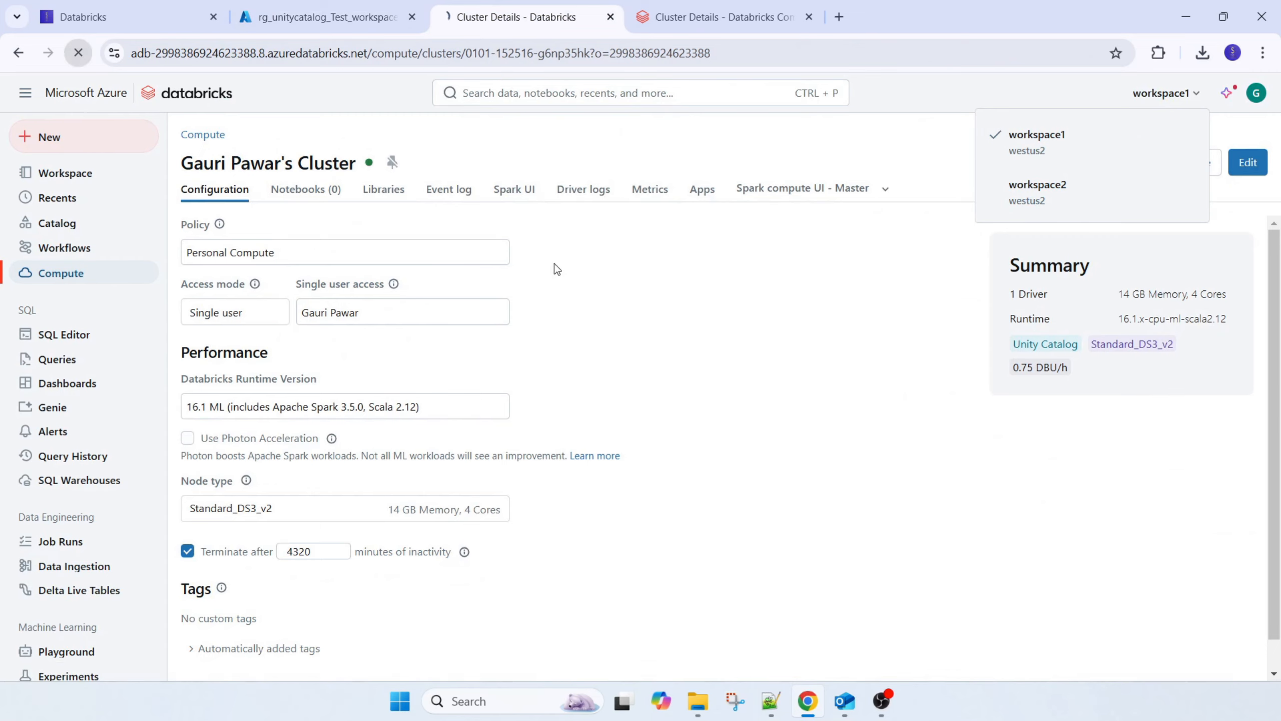
click(20, 53)
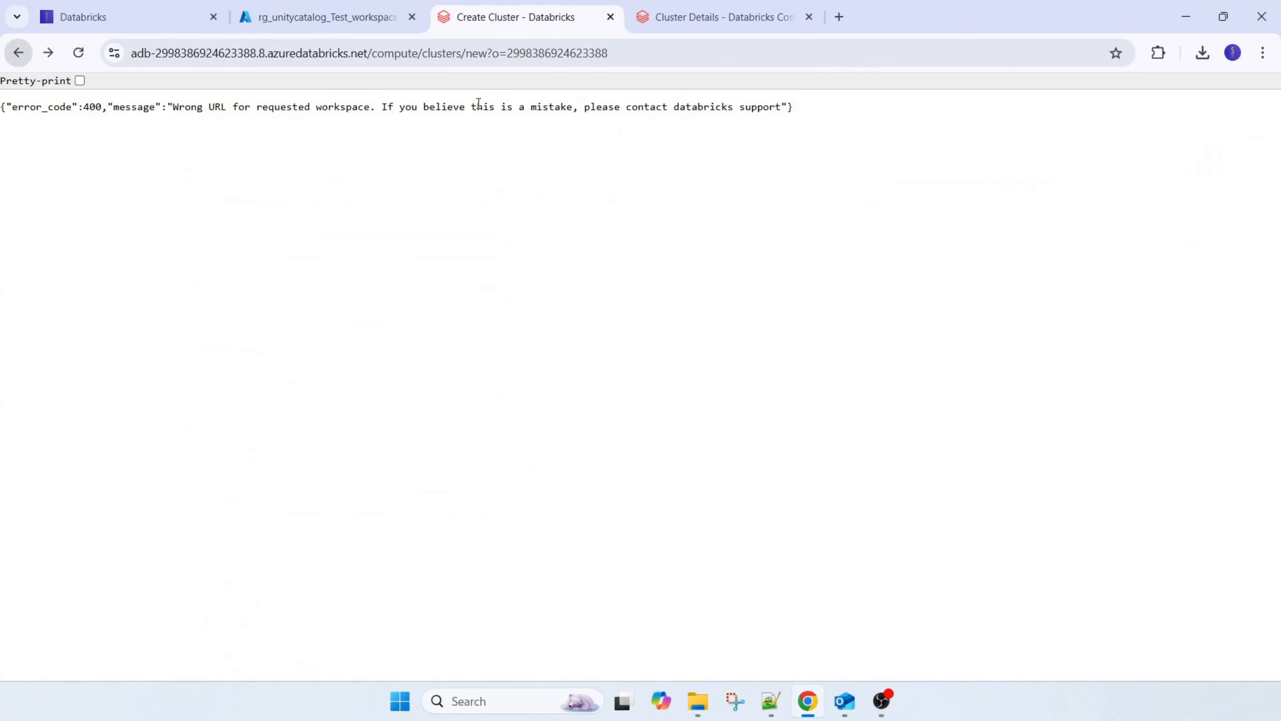
click(611, 17)
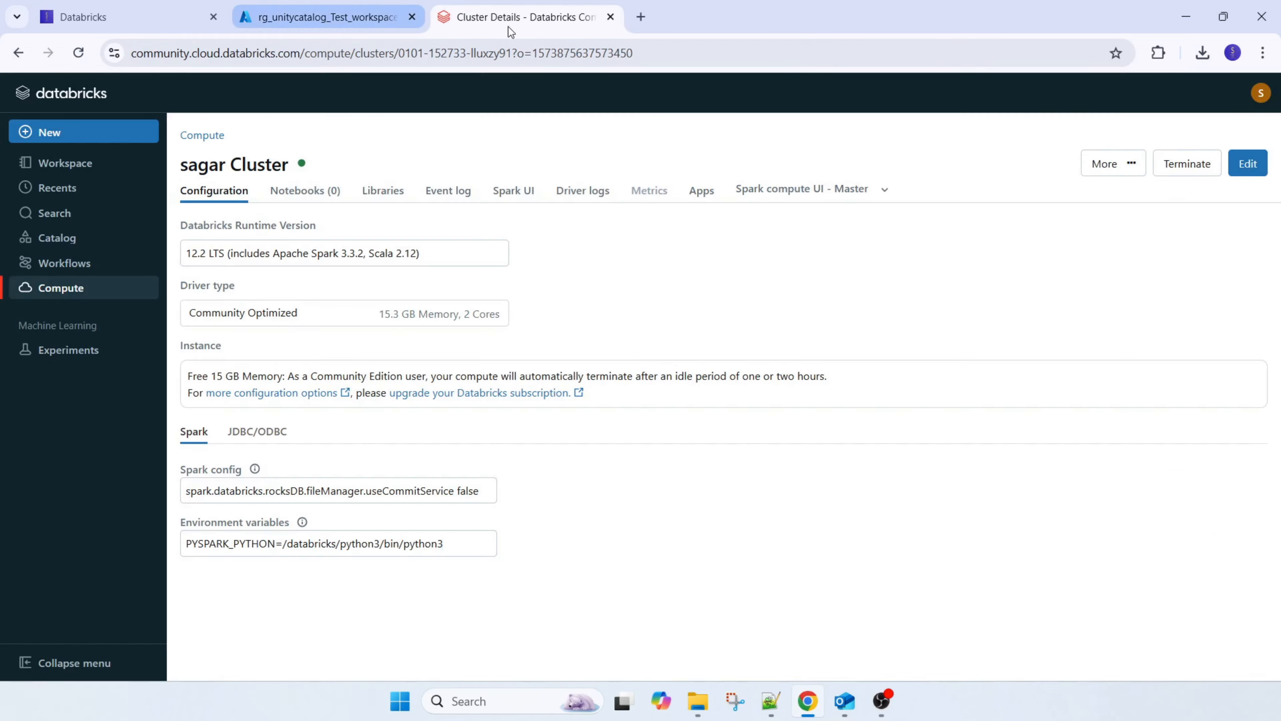
click(328, 16)
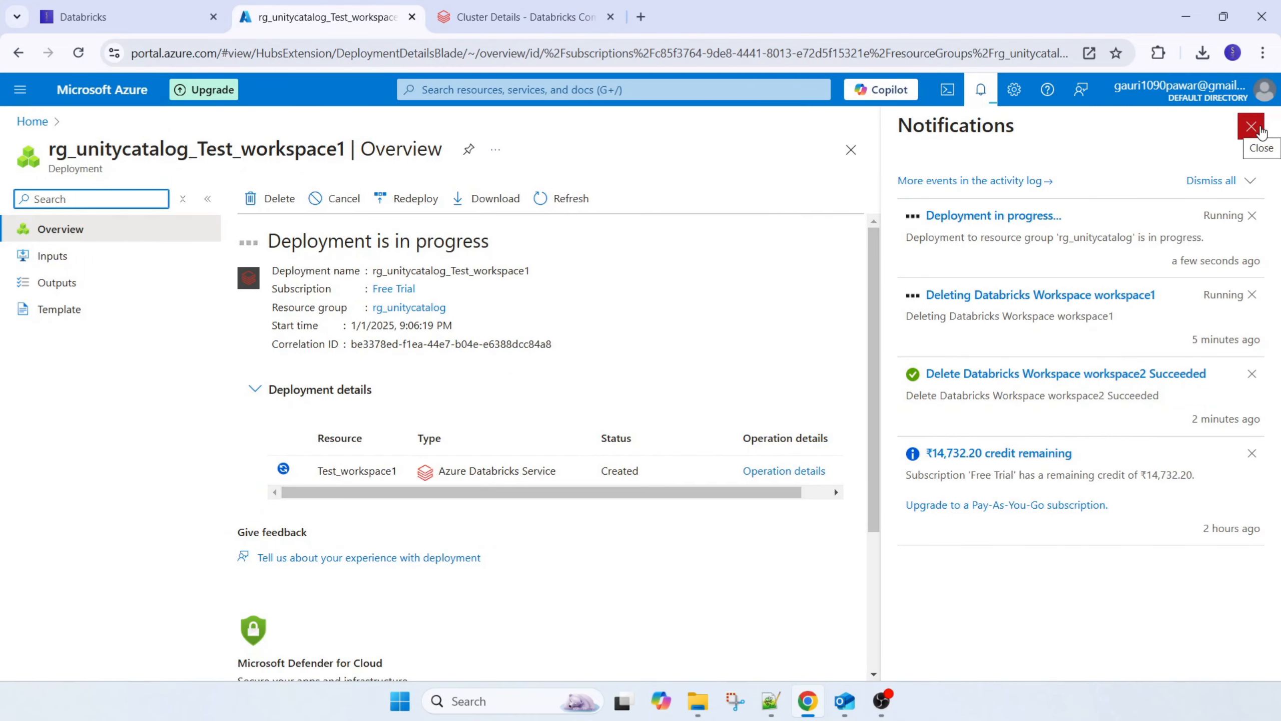
click(1252, 126)
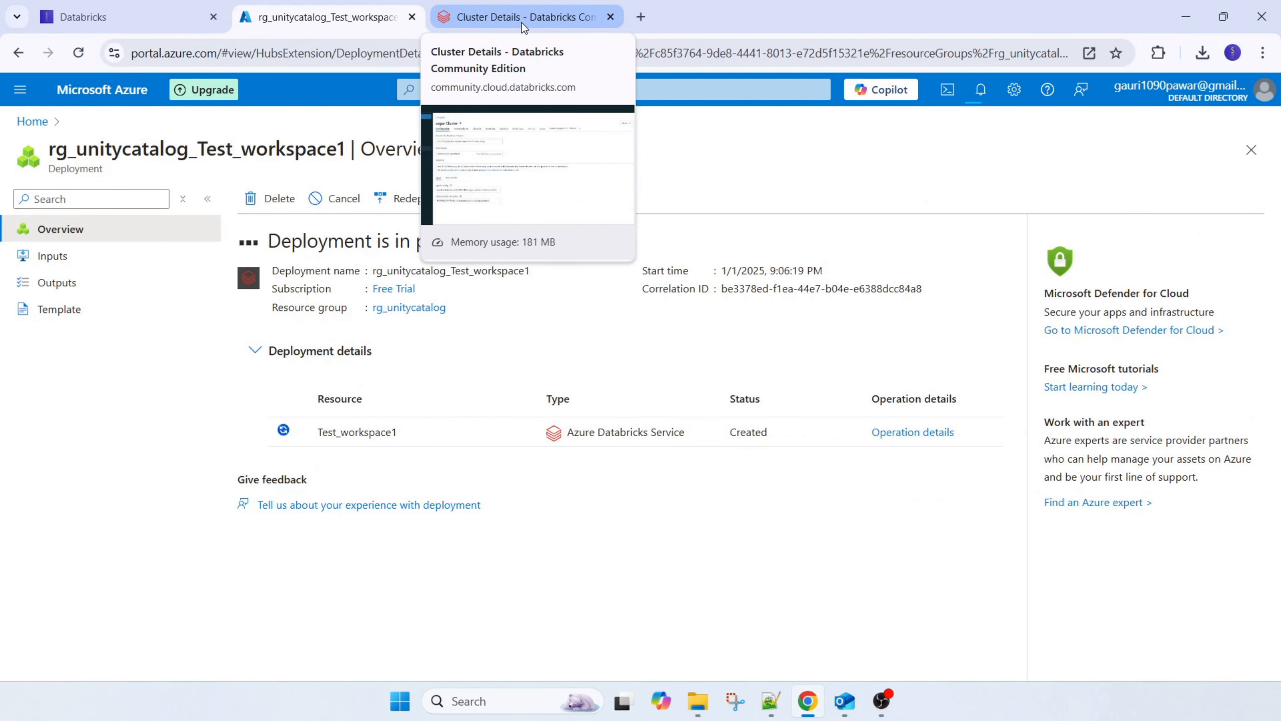
Switch to Databricks Community Edition, open the workspace home folder and view the kinds of items that can be created
click(522, 22)
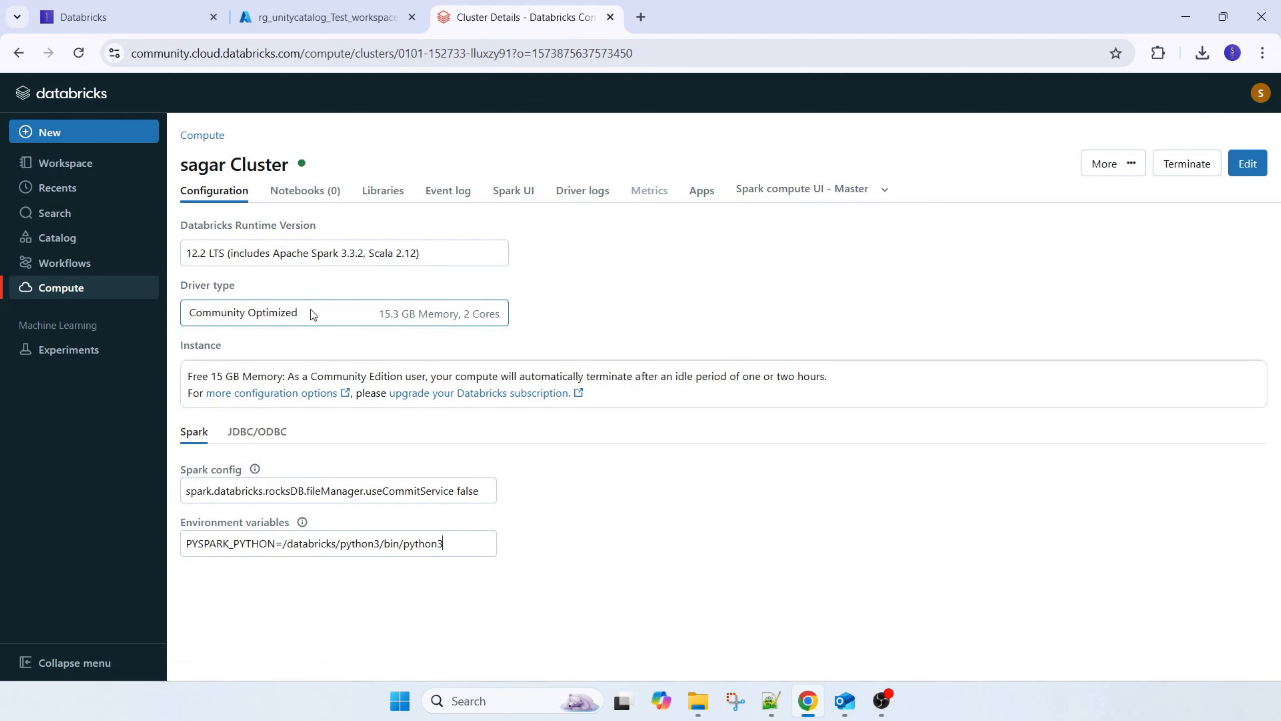
click(69, 167)
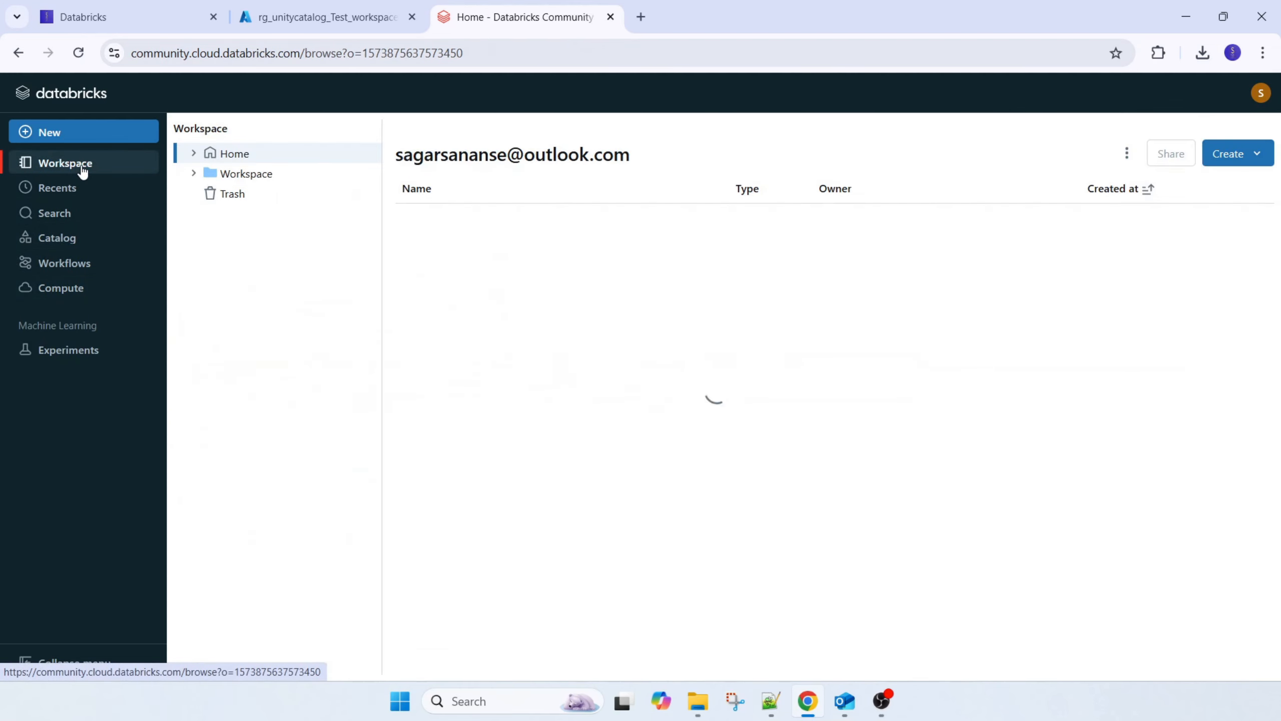
click(51, 132)
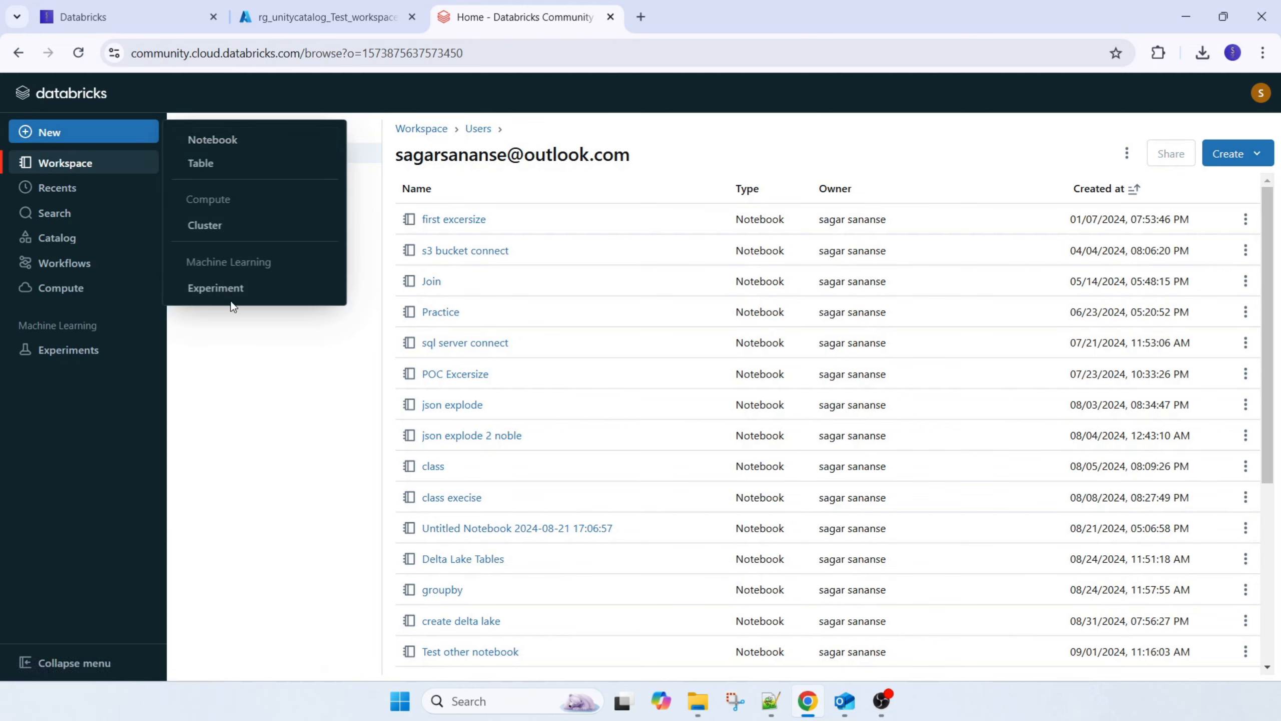
click(91, 457)
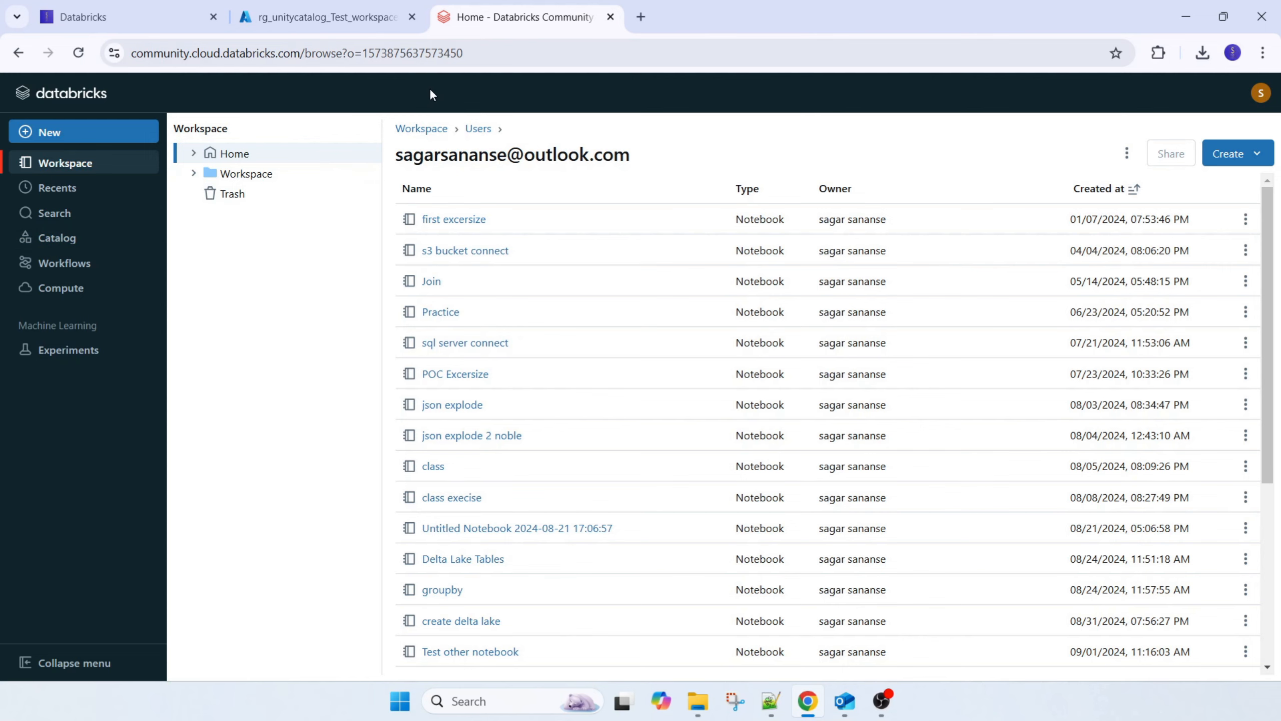
Browse the catalog's default database, the Create New Table page and the files stored in DBFS
click(59, 240)
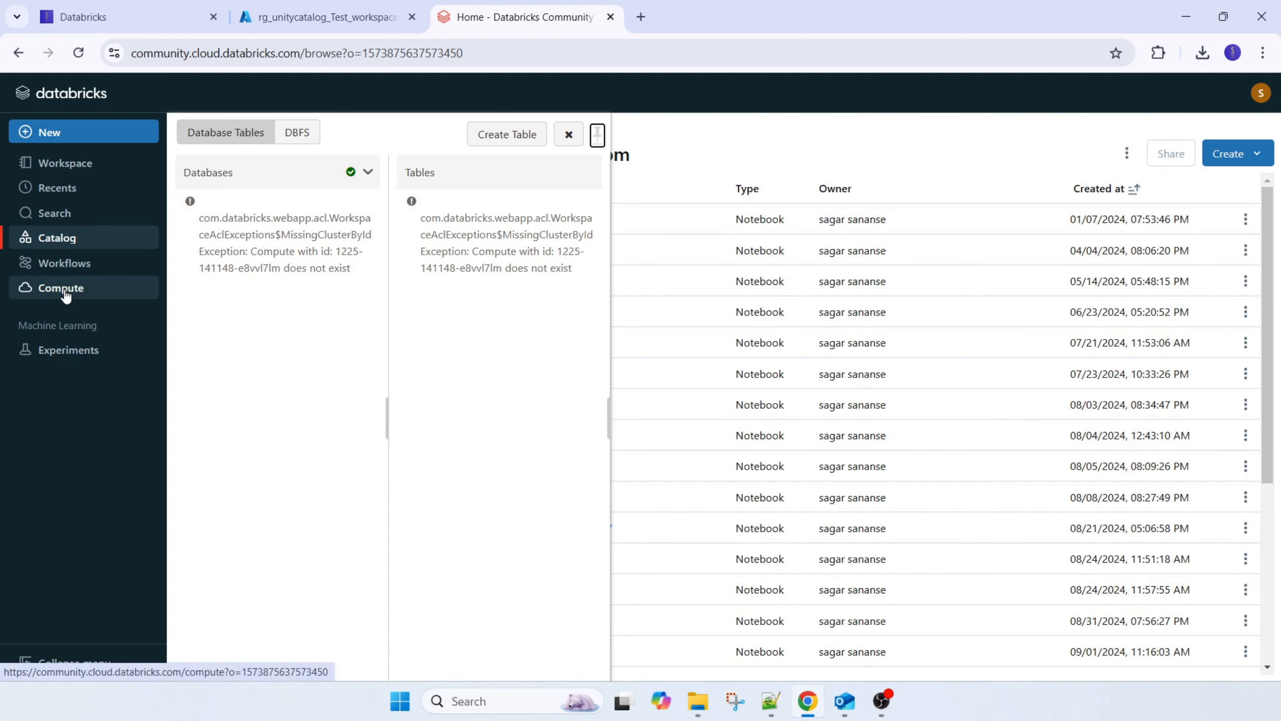
click(367, 173)
click(504, 141)
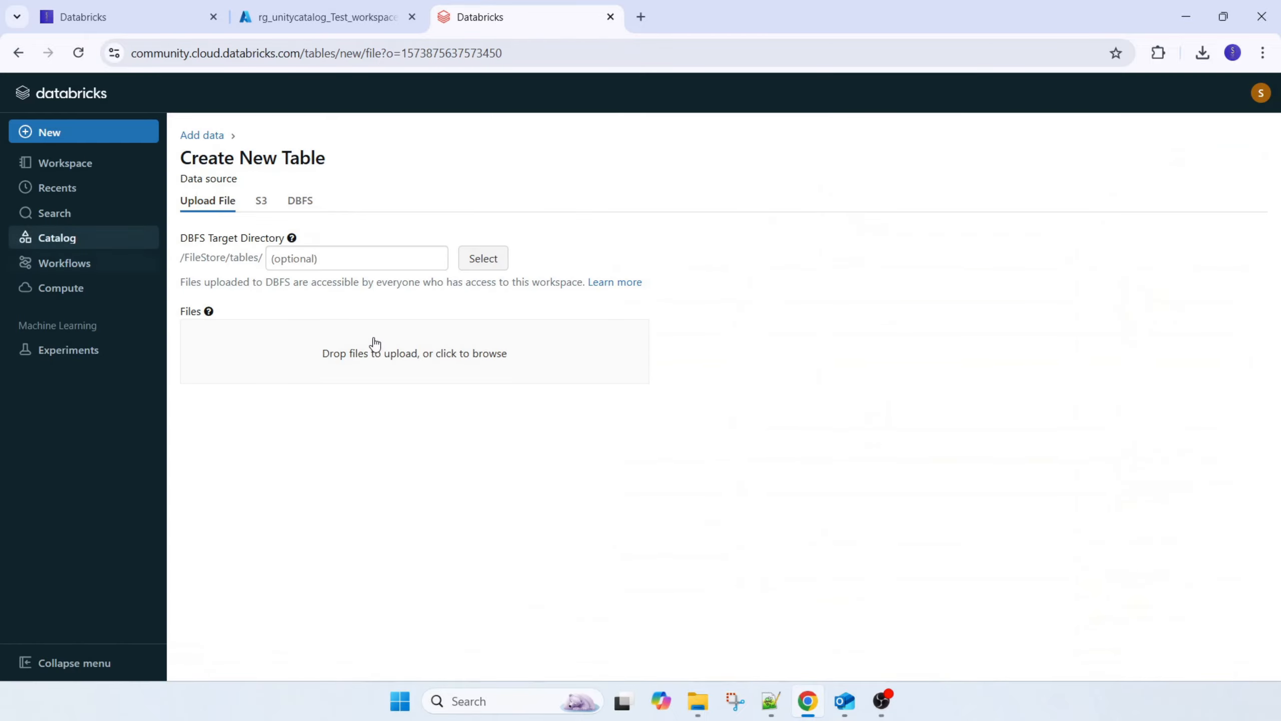
click(56, 237)
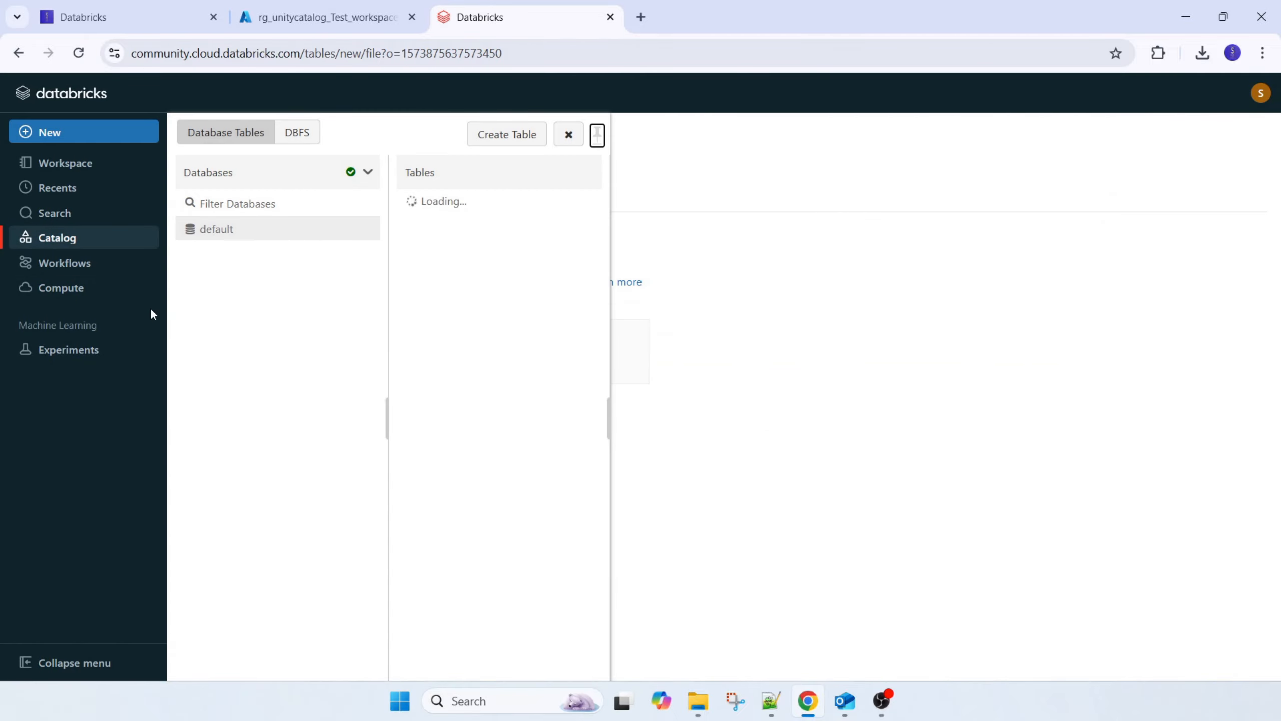
click(275, 236)
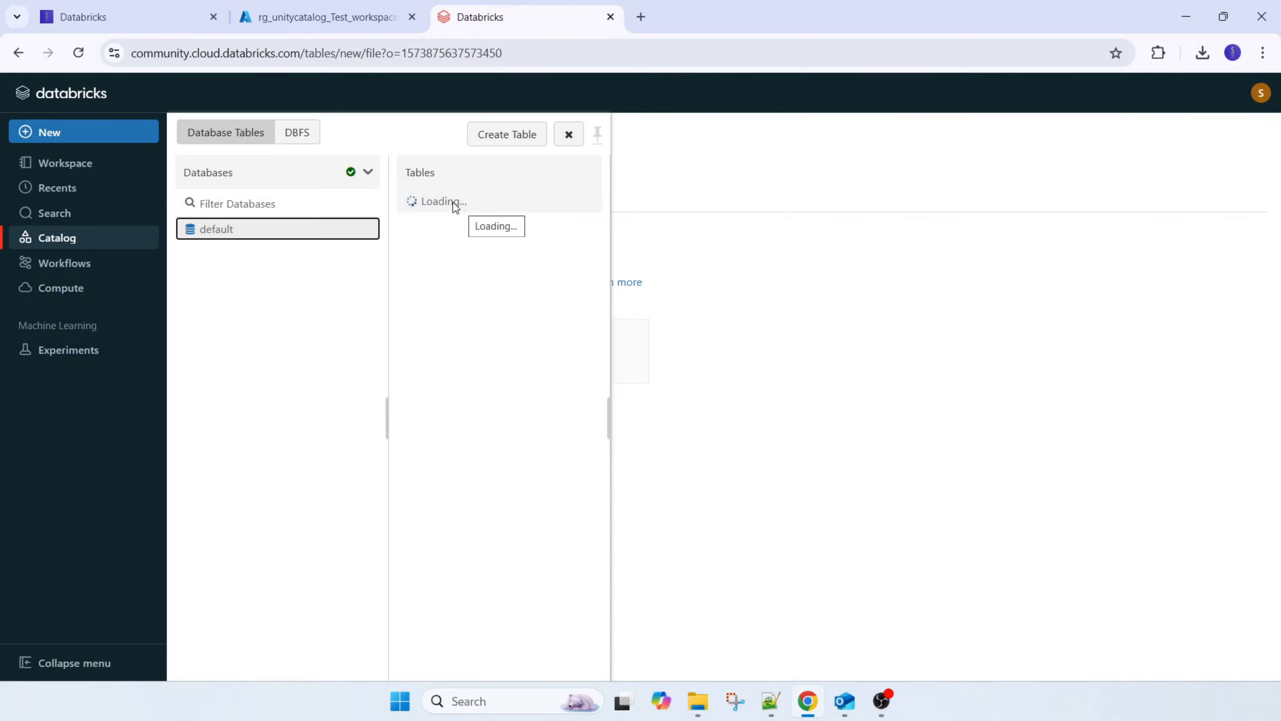
click(305, 144)
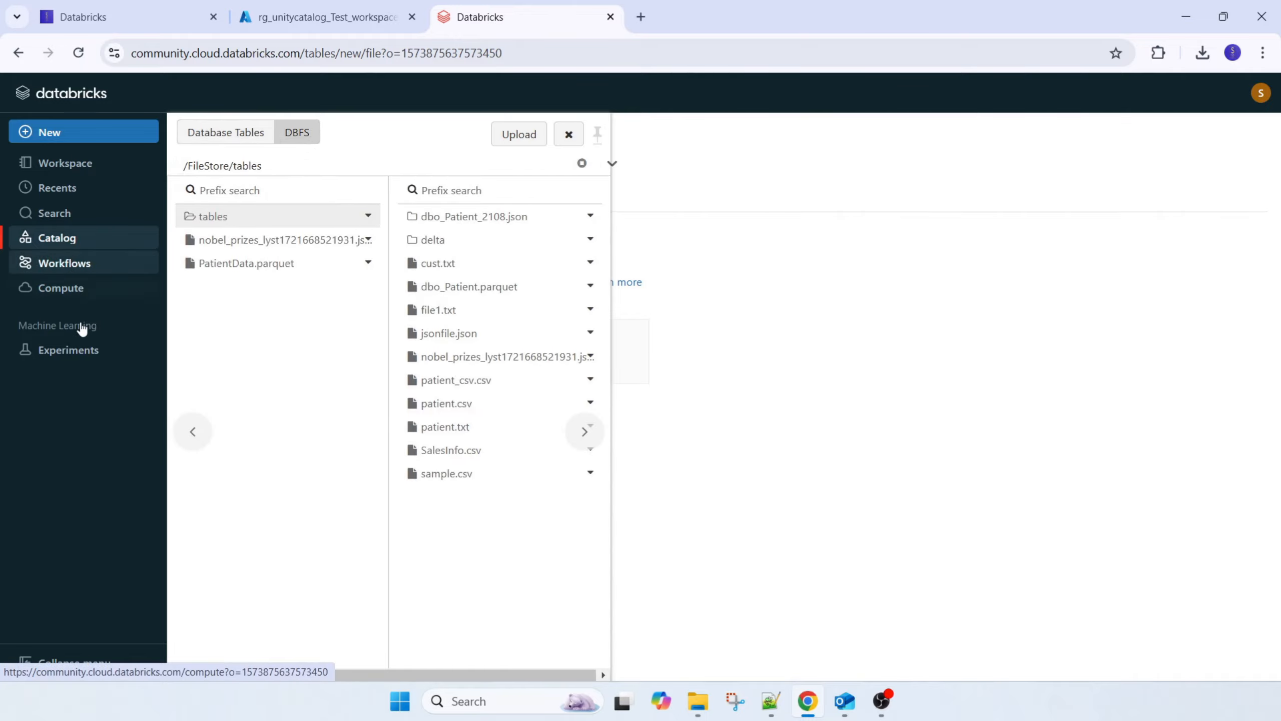
Open the compute overview, then highlight the All-Purpose Clusters and Job Clusters topics on the Databricks blog page
click(63, 288)
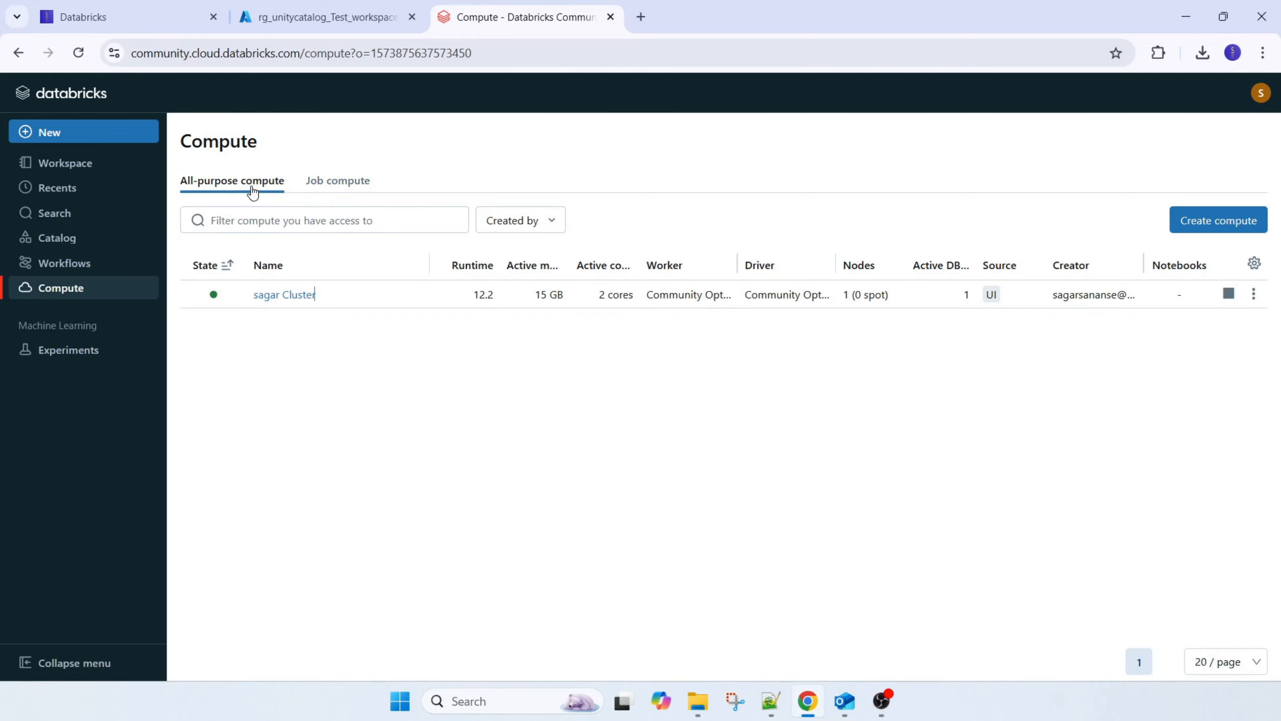
click(171, 23)
scroll(235, 581, down, 1)
scroll(235, 581, down, 3)
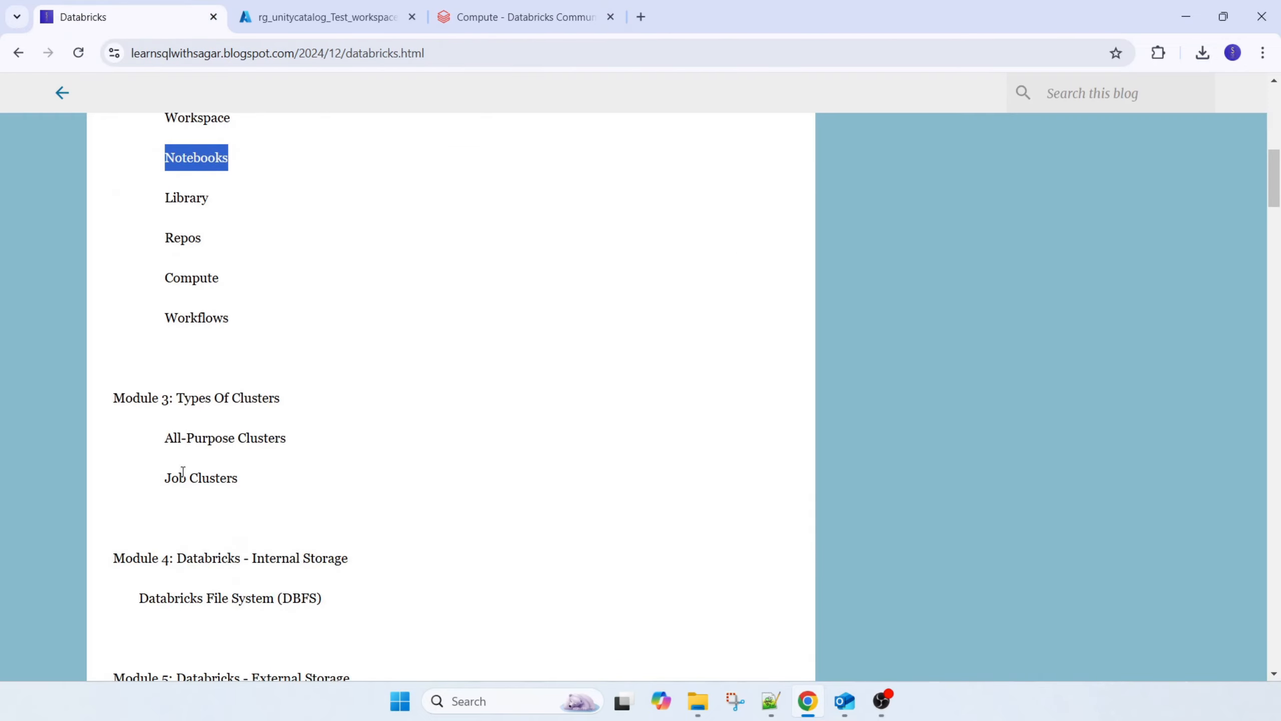
drag(165, 437, 307, 442)
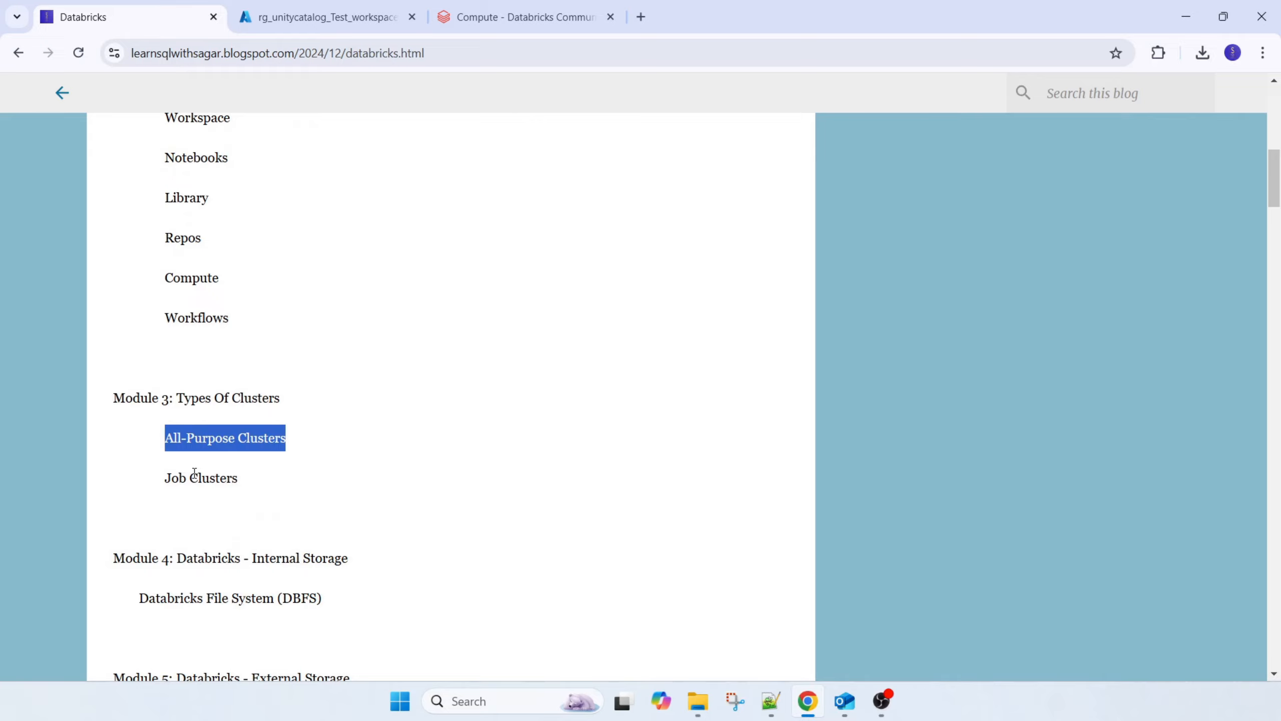
drag(165, 478, 266, 479)
scroll(306, 418, up, 10)
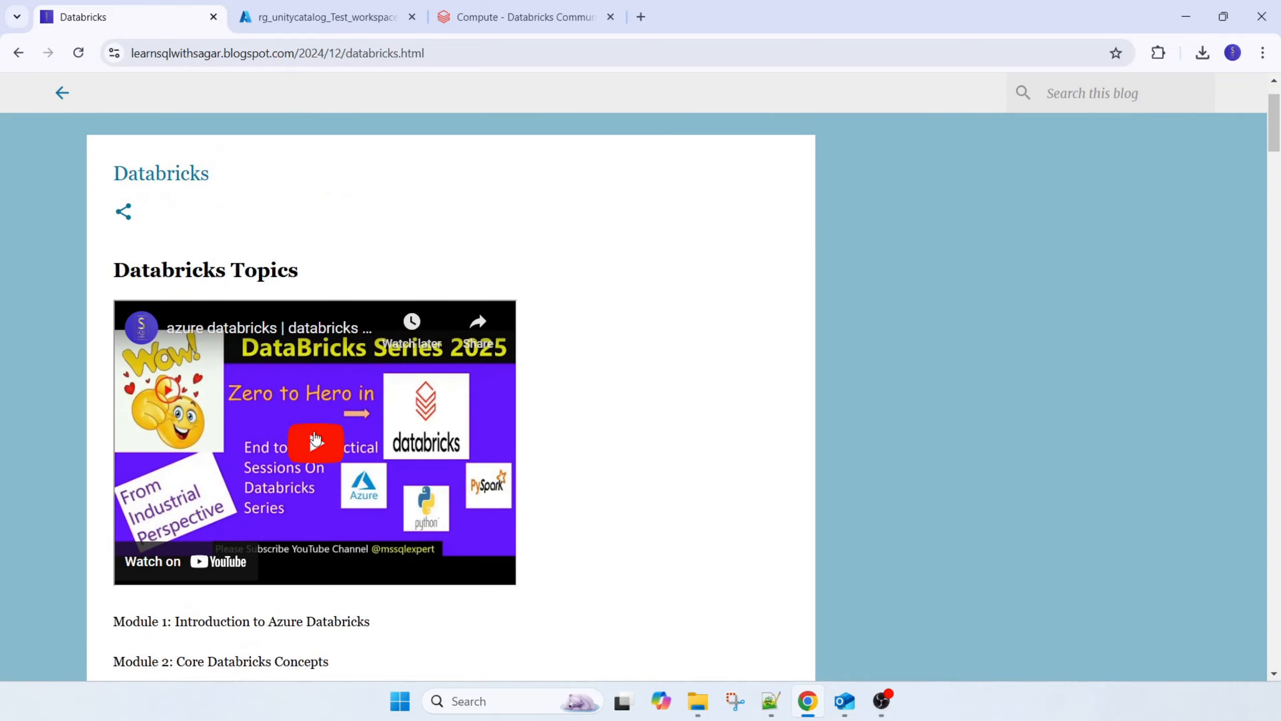
Return to Databricks Community Edition and compare its job compute and all-purpose compute lists
click(499, 18)
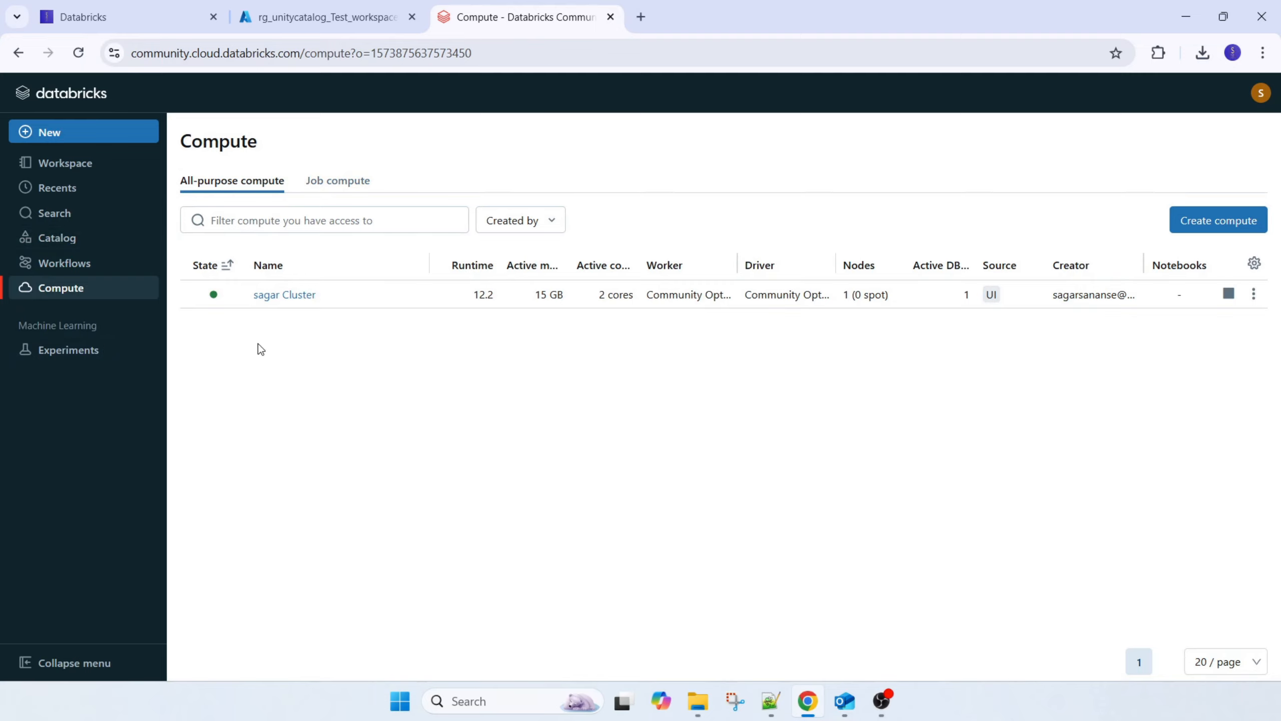
click(327, 188)
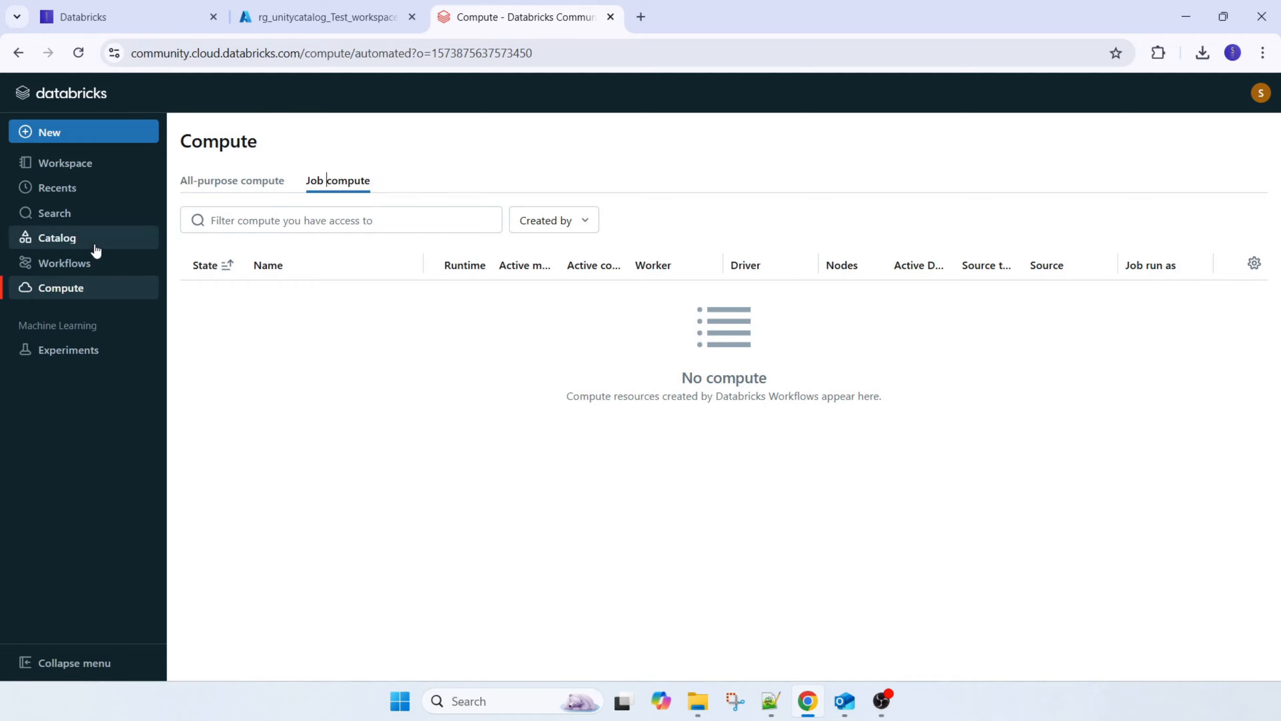
click(209, 182)
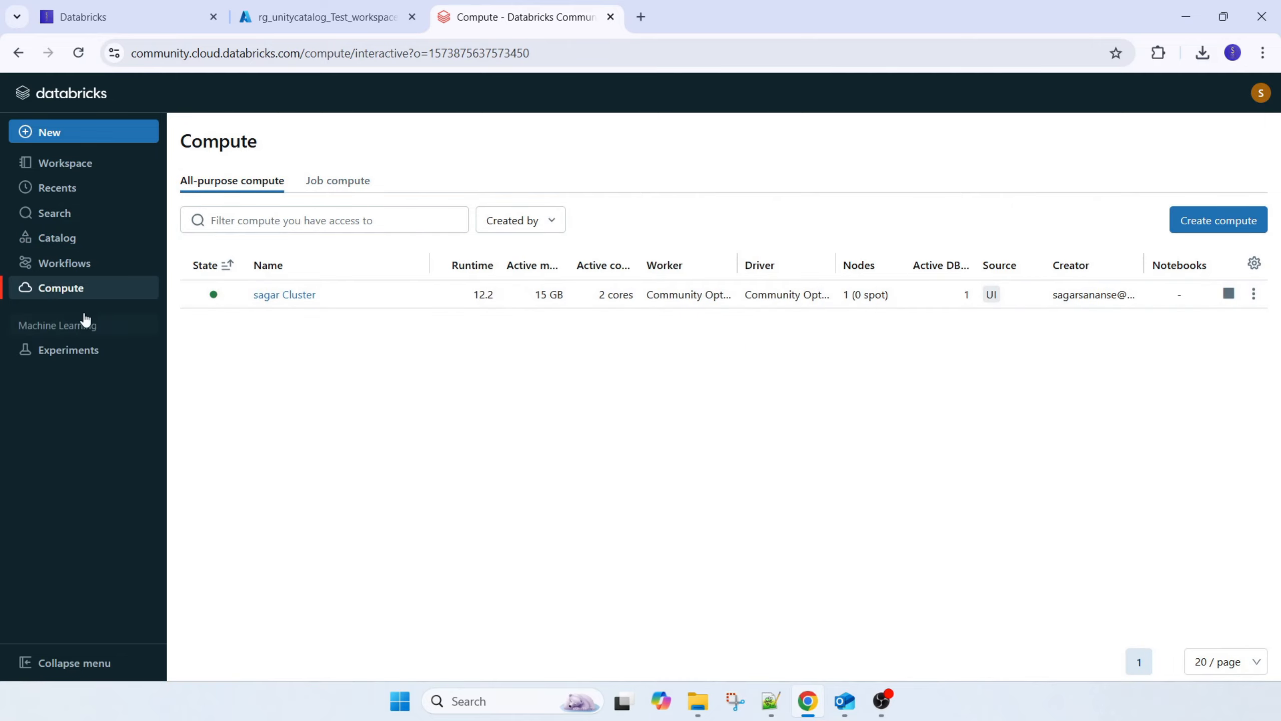
Open the existing all-purpose cluster, highlight its name and Databricks Runtime Version, and return to the compute list
click(283, 298)
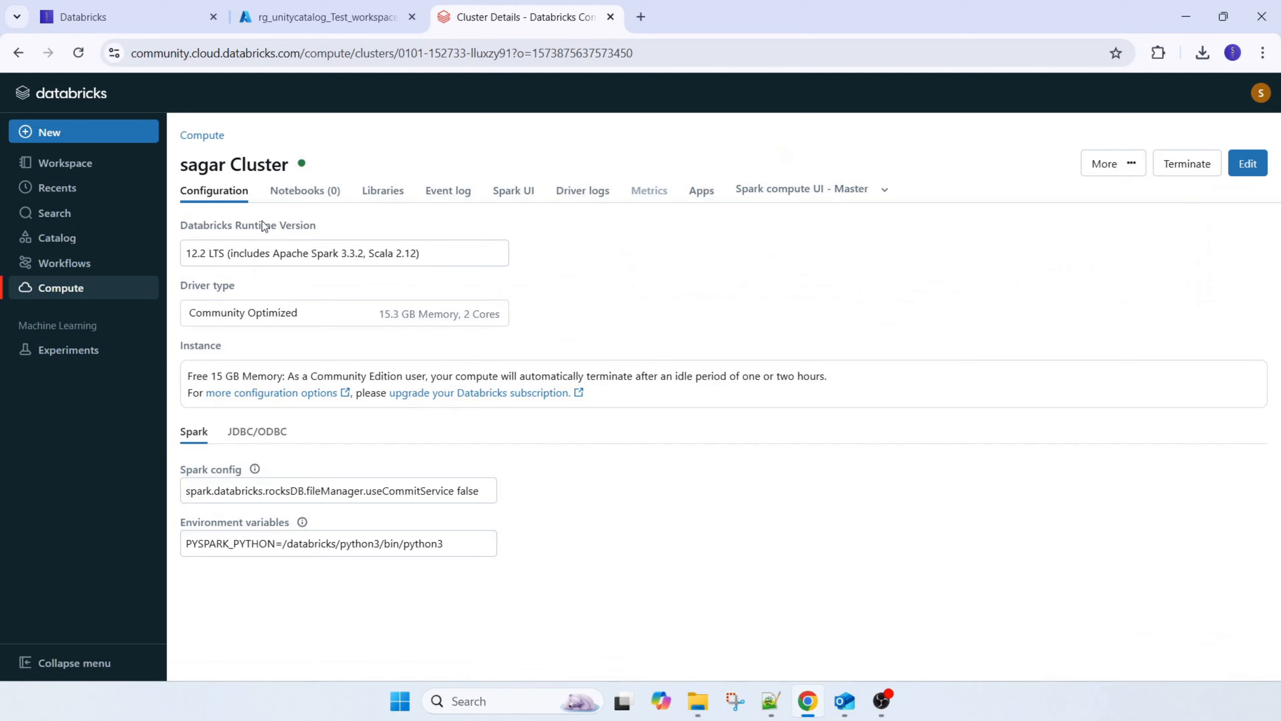
drag(186, 170, 353, 170)
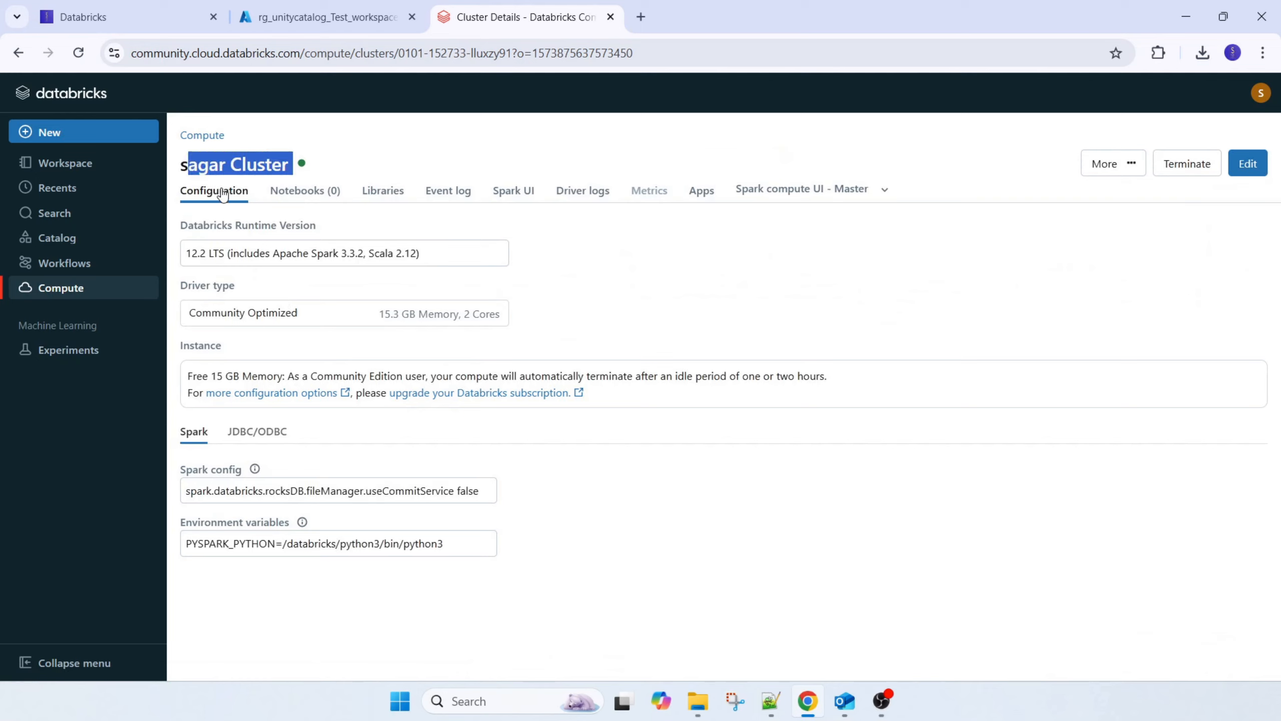
drag(181, 225, 390, 229)
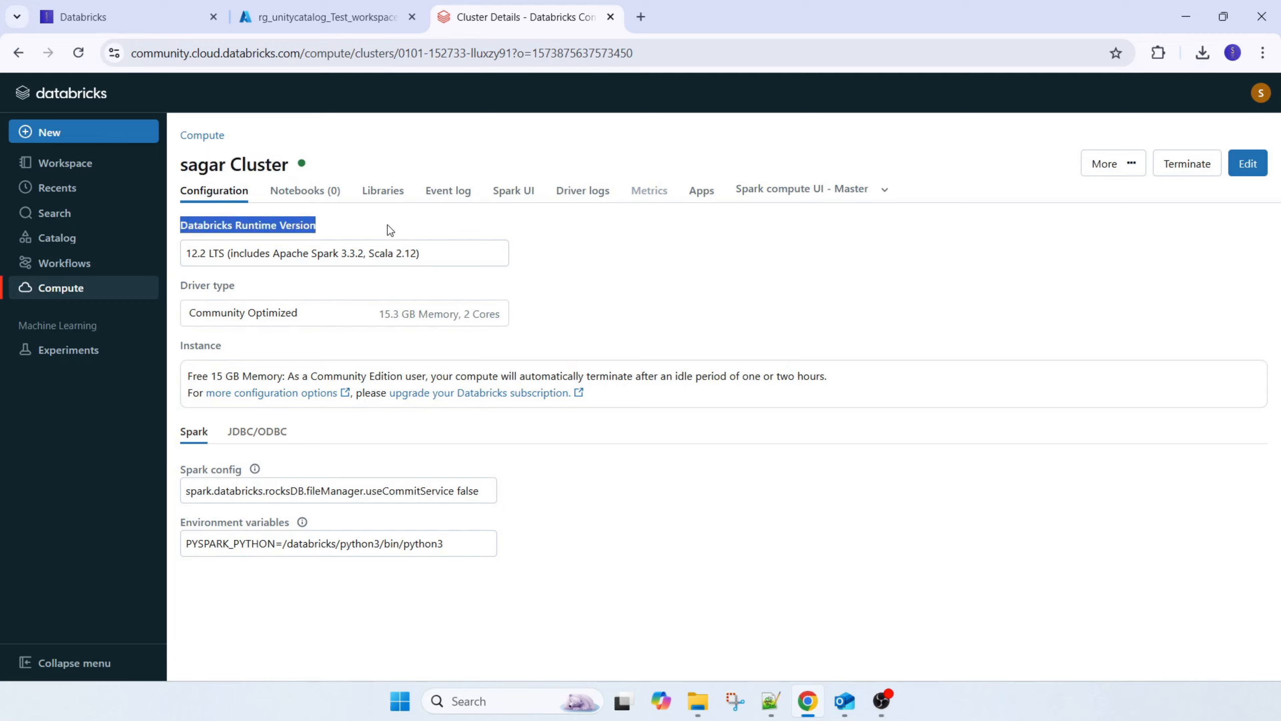
click(456, 254)
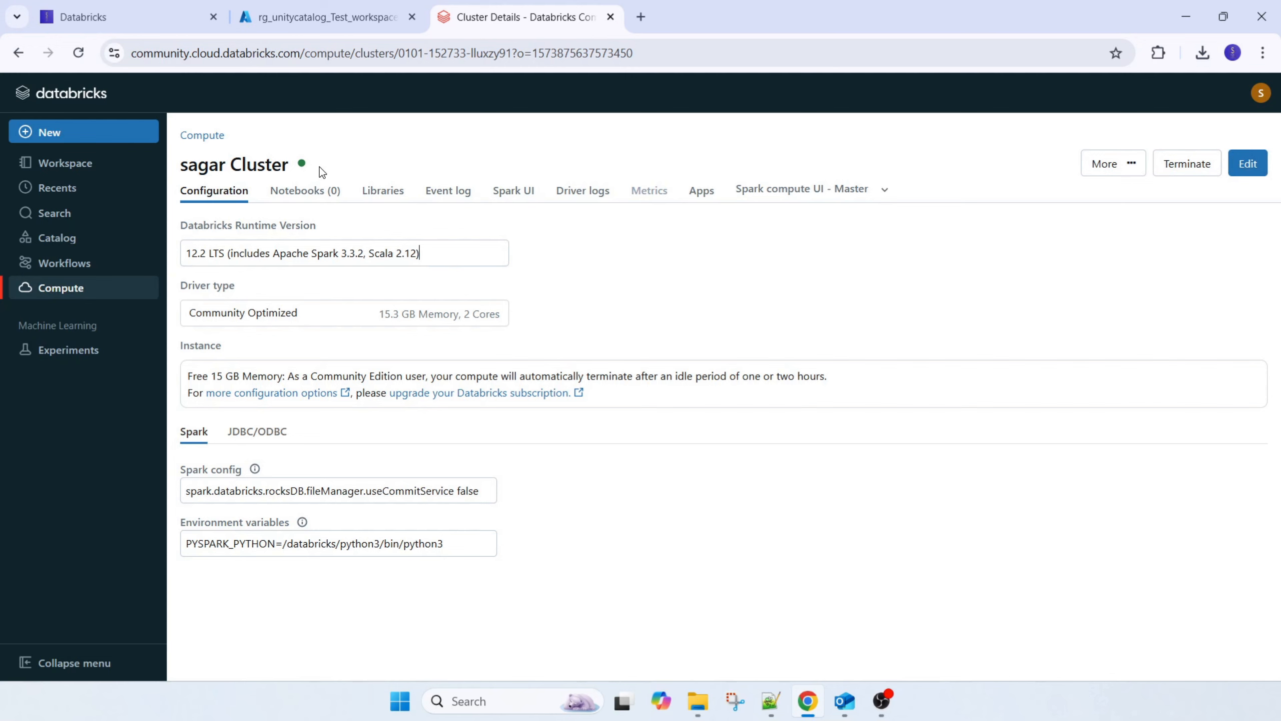
click(203, 136)
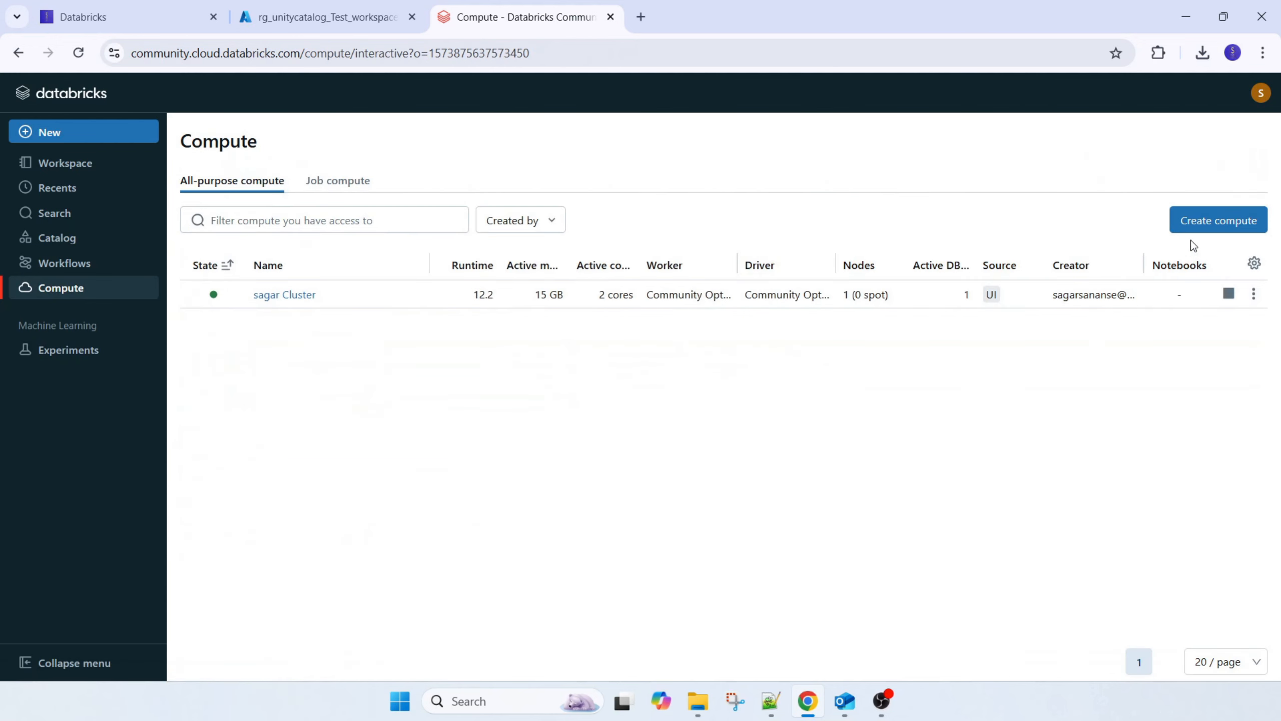
Start a new compute, review the available Databricks runtime versions, instance notes and Spark settings, and cancel without creating it
click(1211, 222)
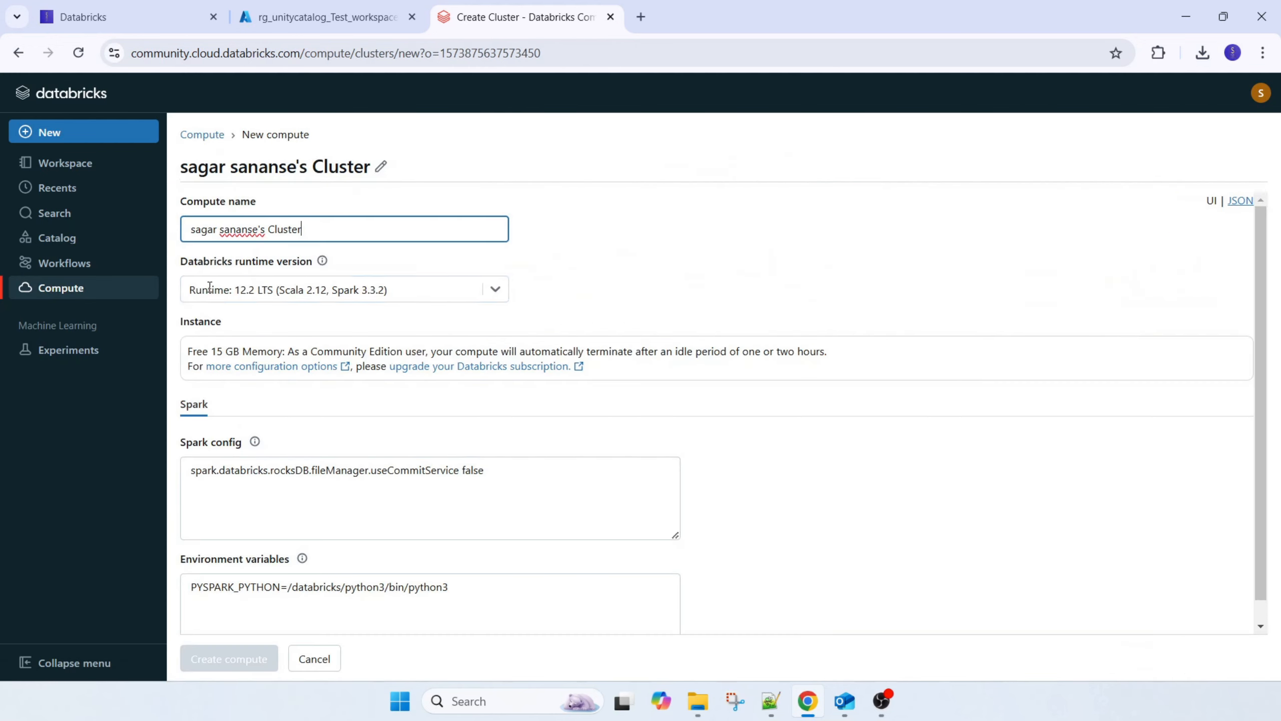
click(497, 290)
scroll(426, 509, down, 1)
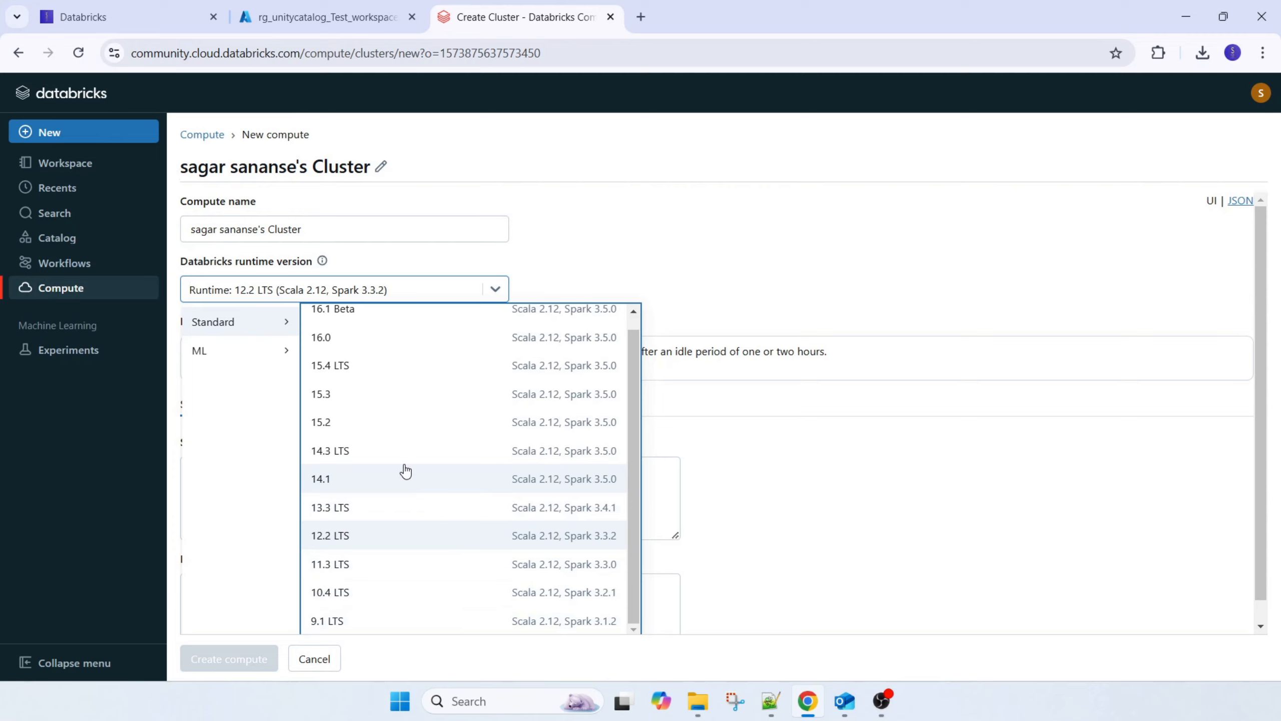
scroll(479, 455, up, 1)
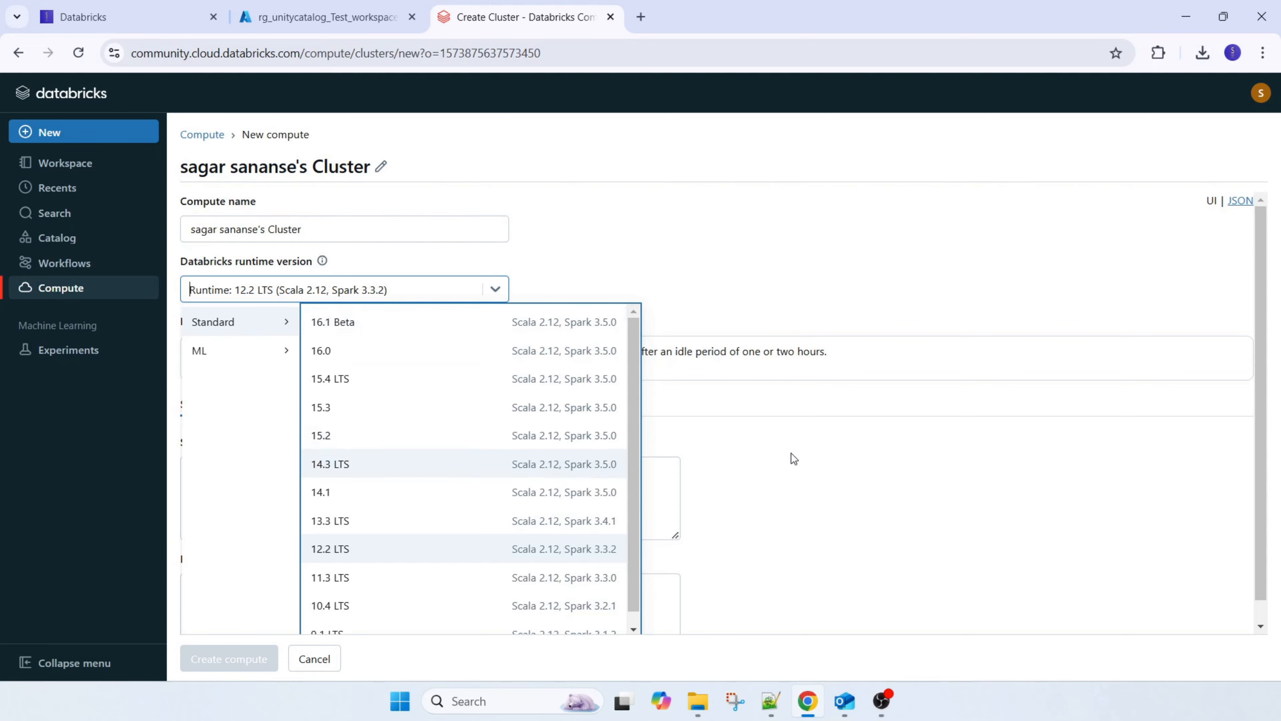
click(831, 498)
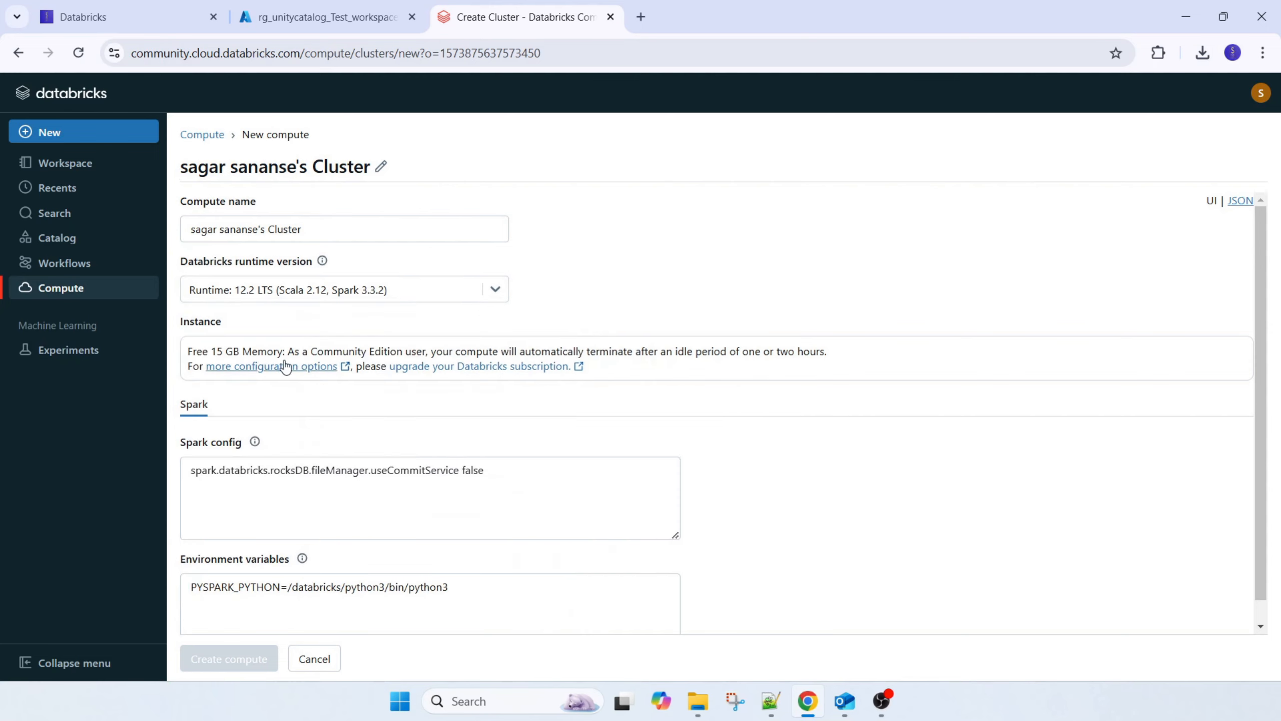
scroll(254, 437, down, 1)
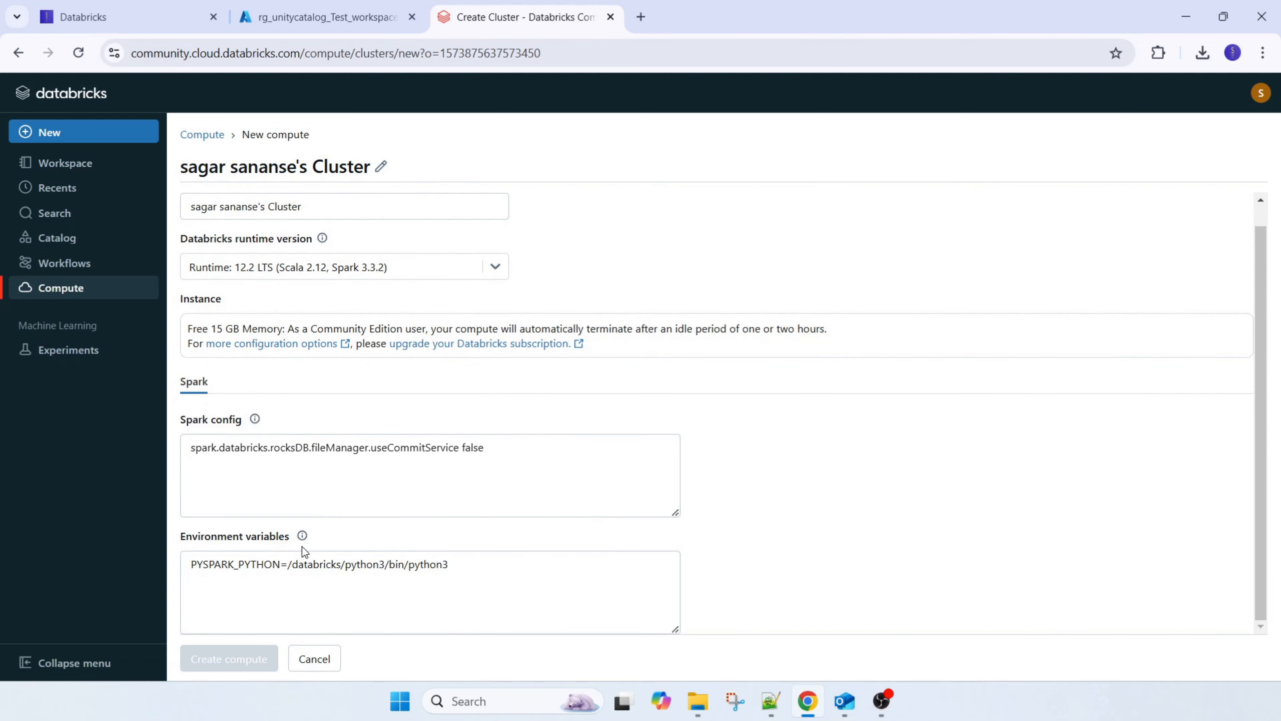
scroll(450, 569, up, 1)
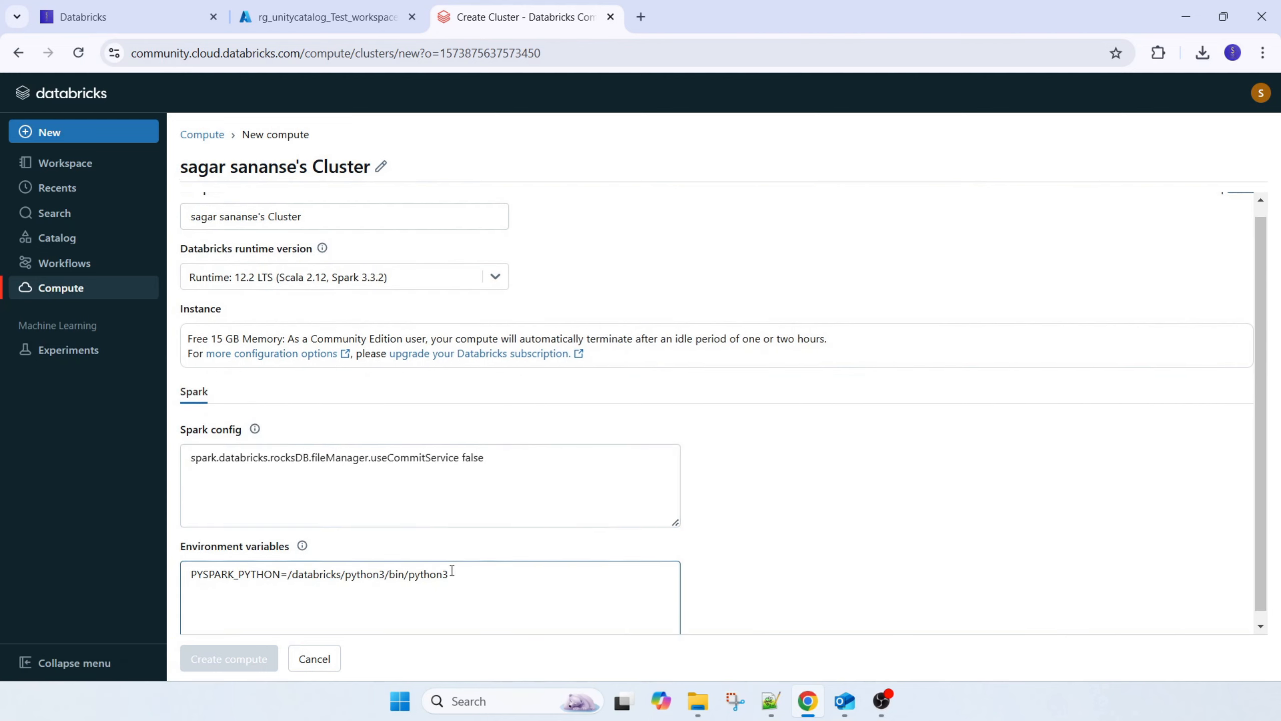
click(321, 659)
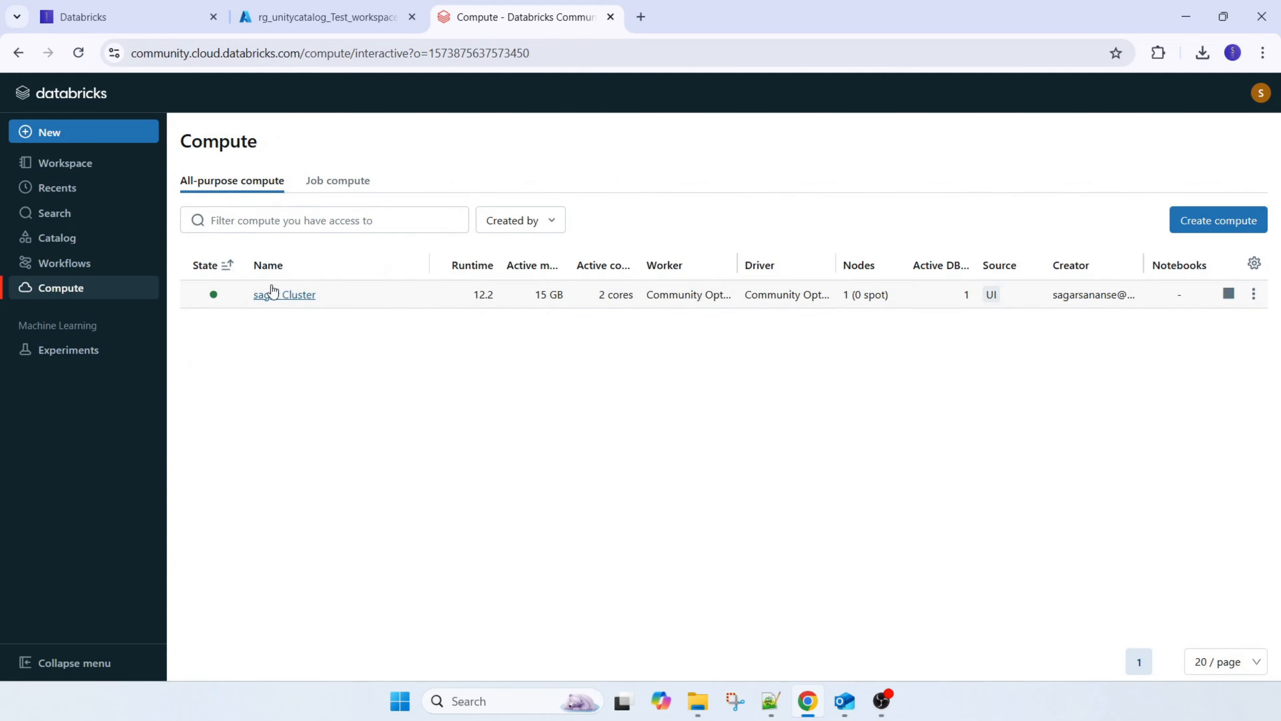
Switch to the Azure portal, open the deployed Test_workspace1 resource and highlight its pricing tier
click(343, 20)
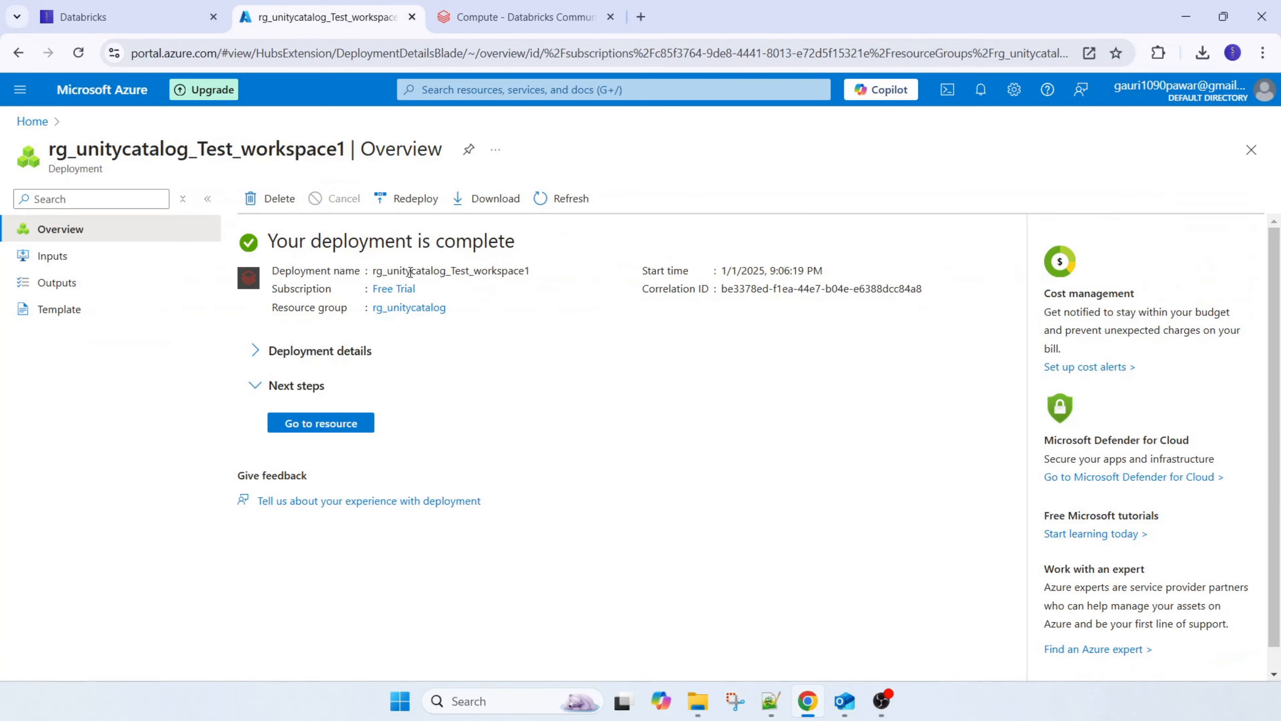
click(321, 422)
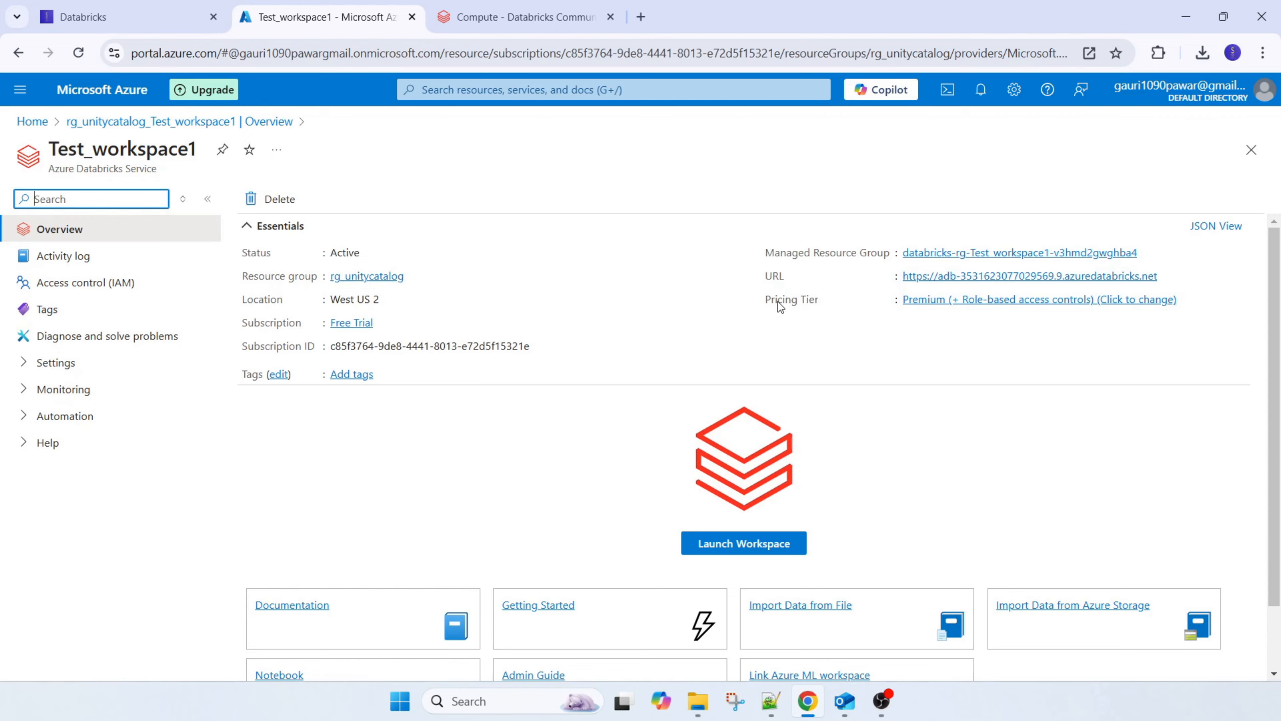
drag(763, 301, 833, 302)
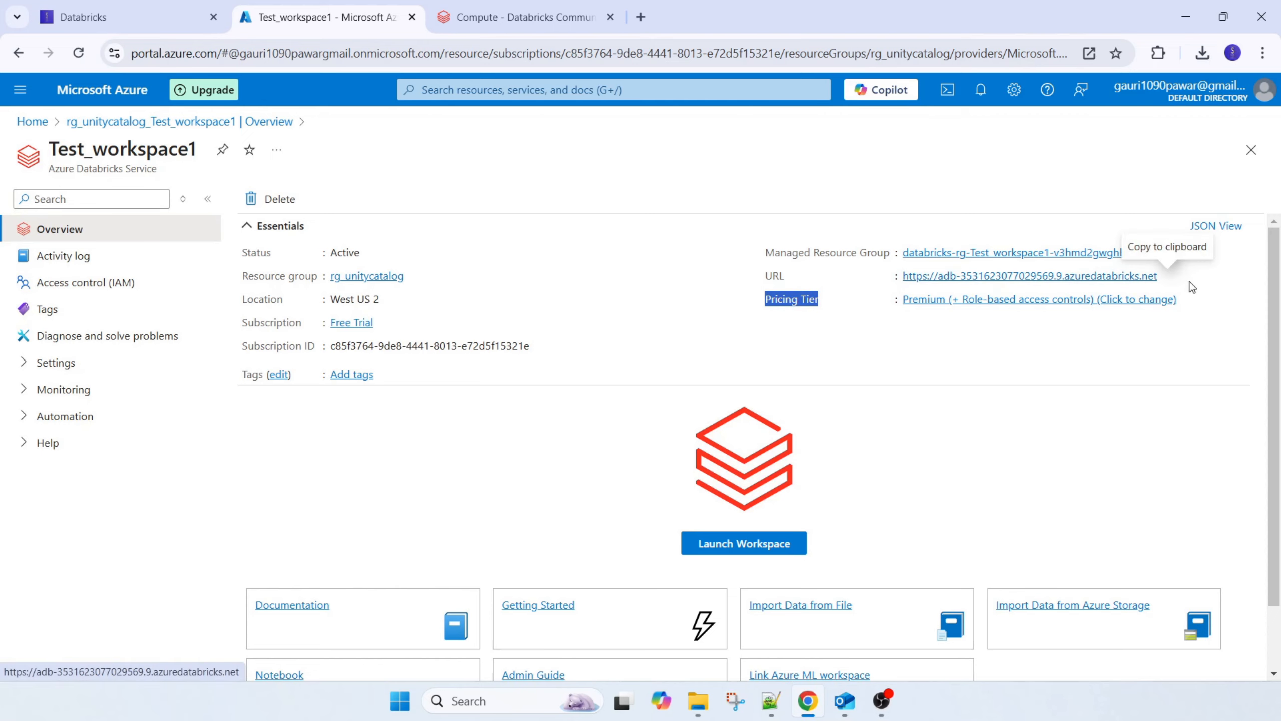
Try to open Test_workspace1 through its copied URL in a new browser tab, signing in with Microsoft Entra ID
click(1169, 279)
click(641, 17)
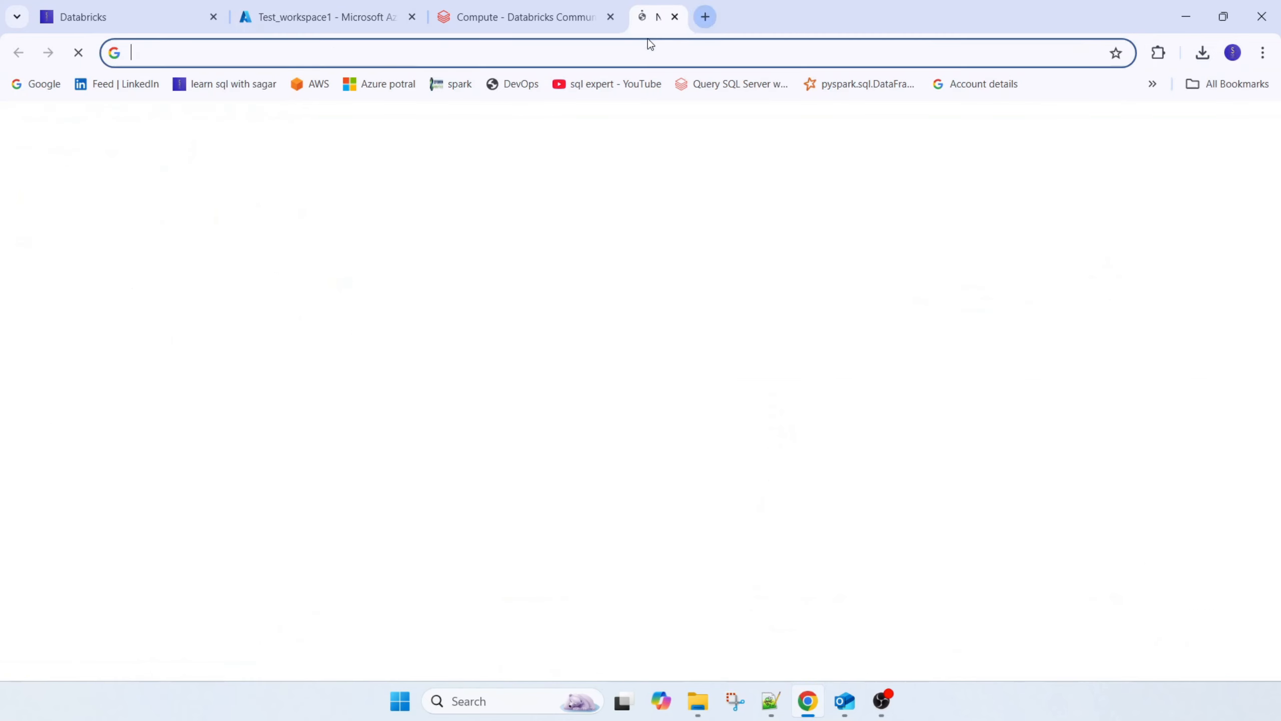
right_click(649, 45)
click(707, 184)
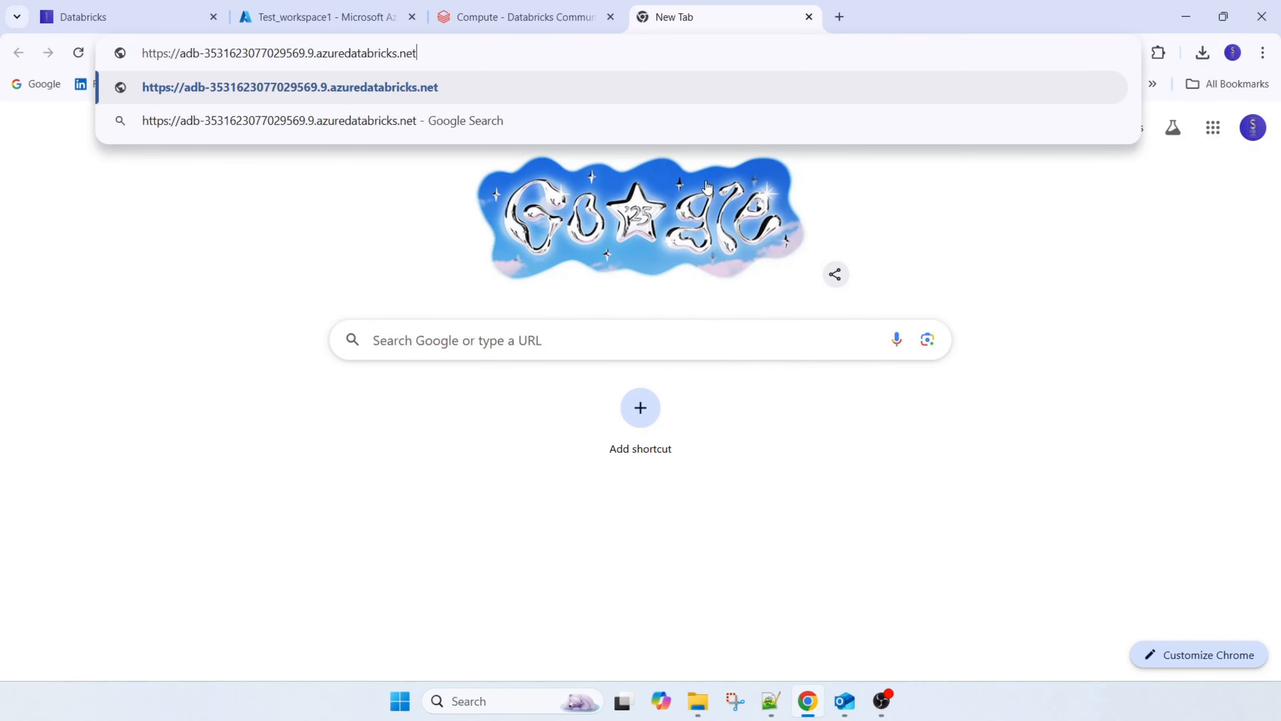
key(Return)
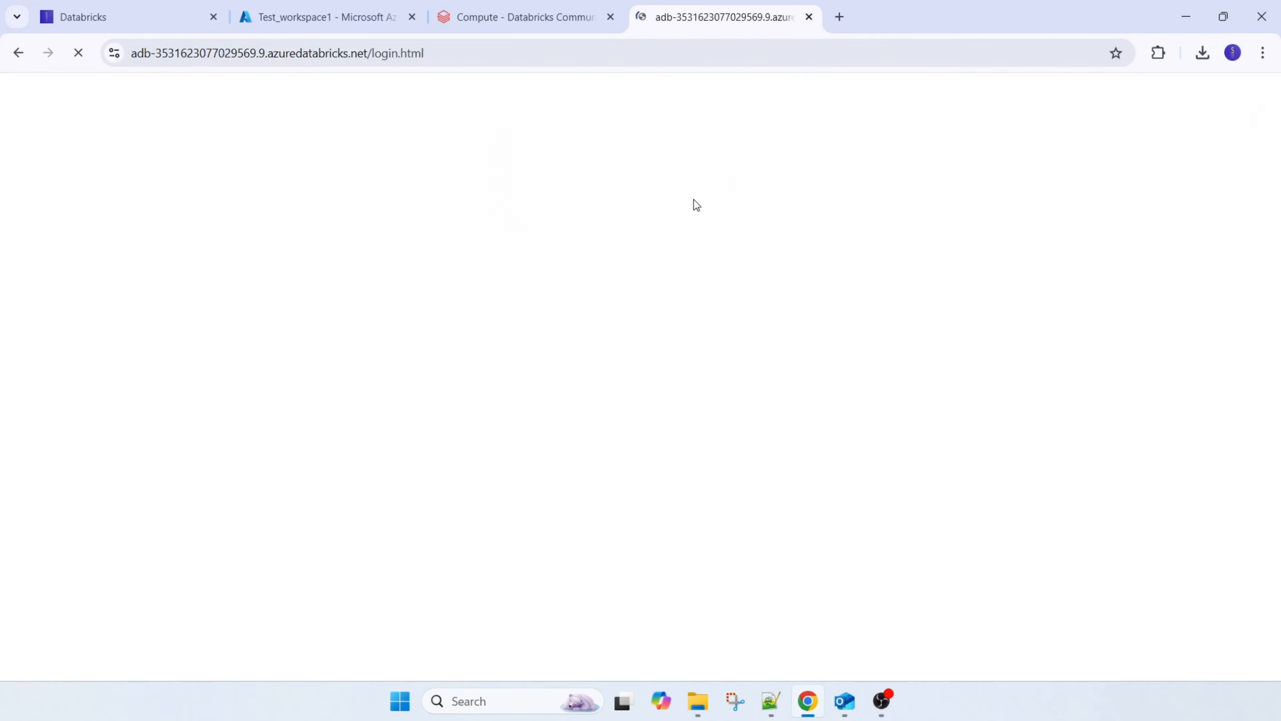
click(623, 407)
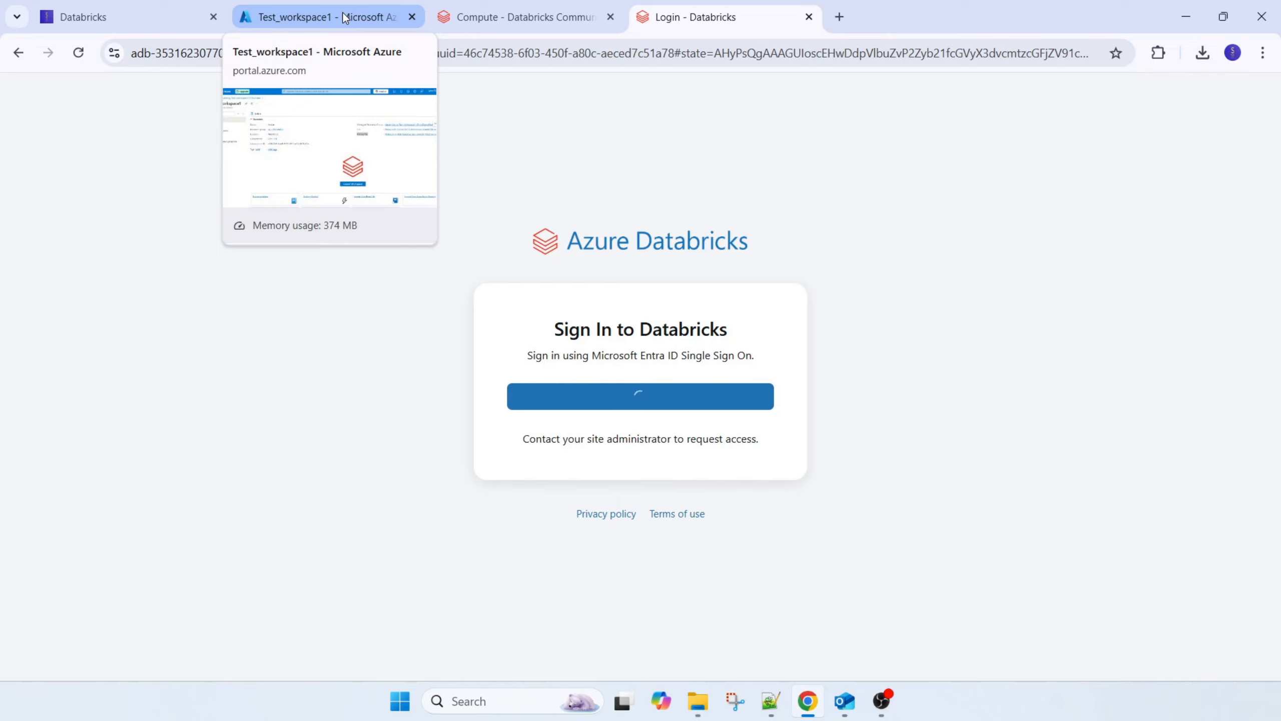
drag(696, 17, 510, 38)
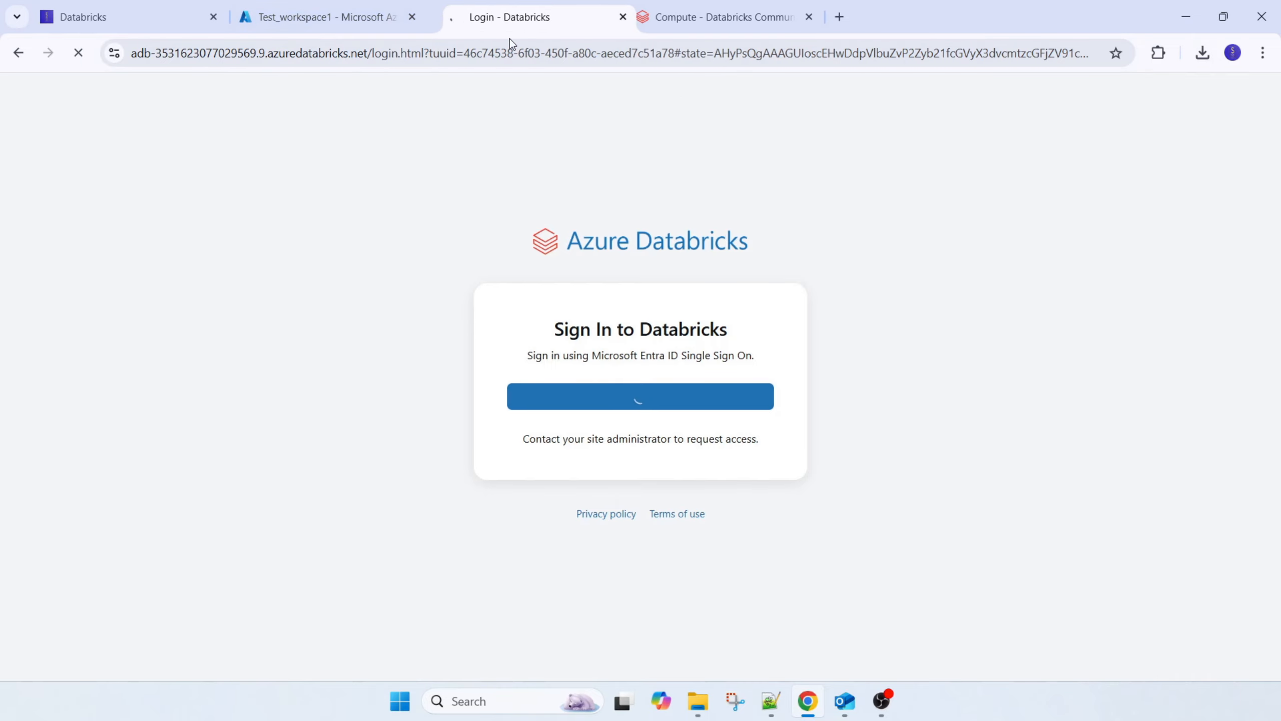
Return to the Test_workspace1 overview in the Azure portal, and go through the portal home to the Azure Databricks service list
click(328, 23)
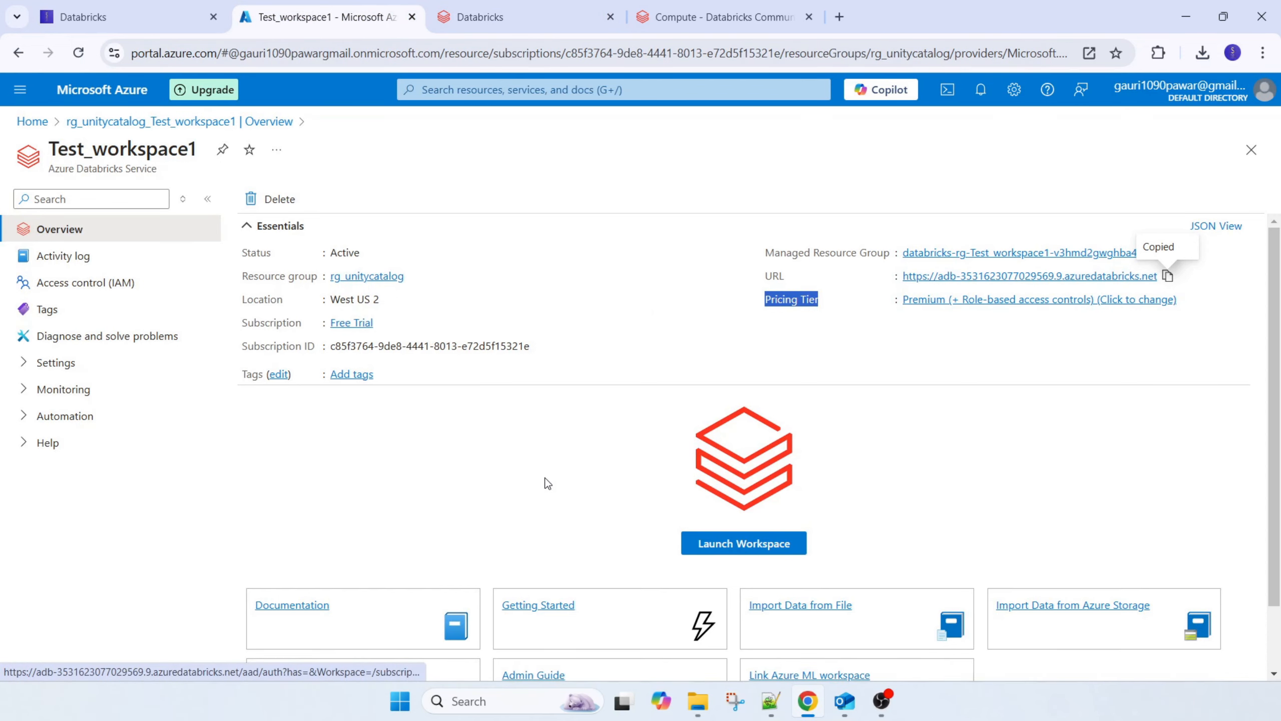
scroll(394, 358, down, 1)
scroll(353, 323, up, 1)
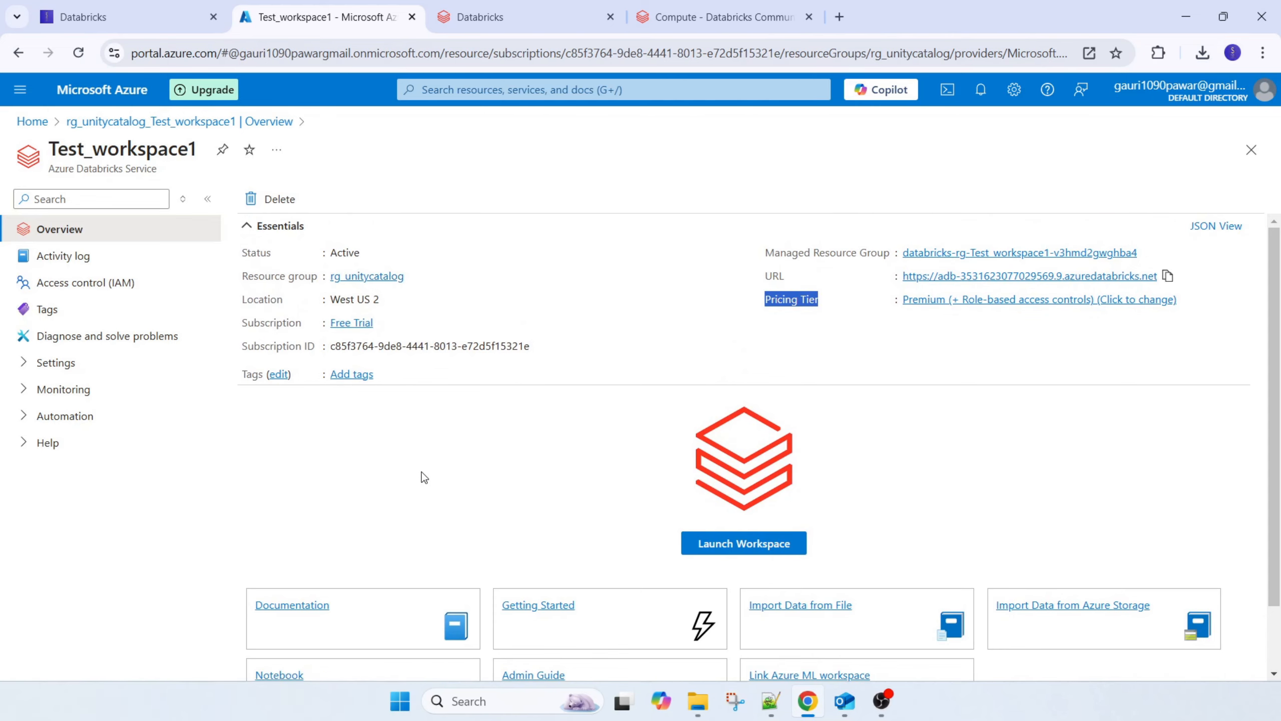
click(146, 123)
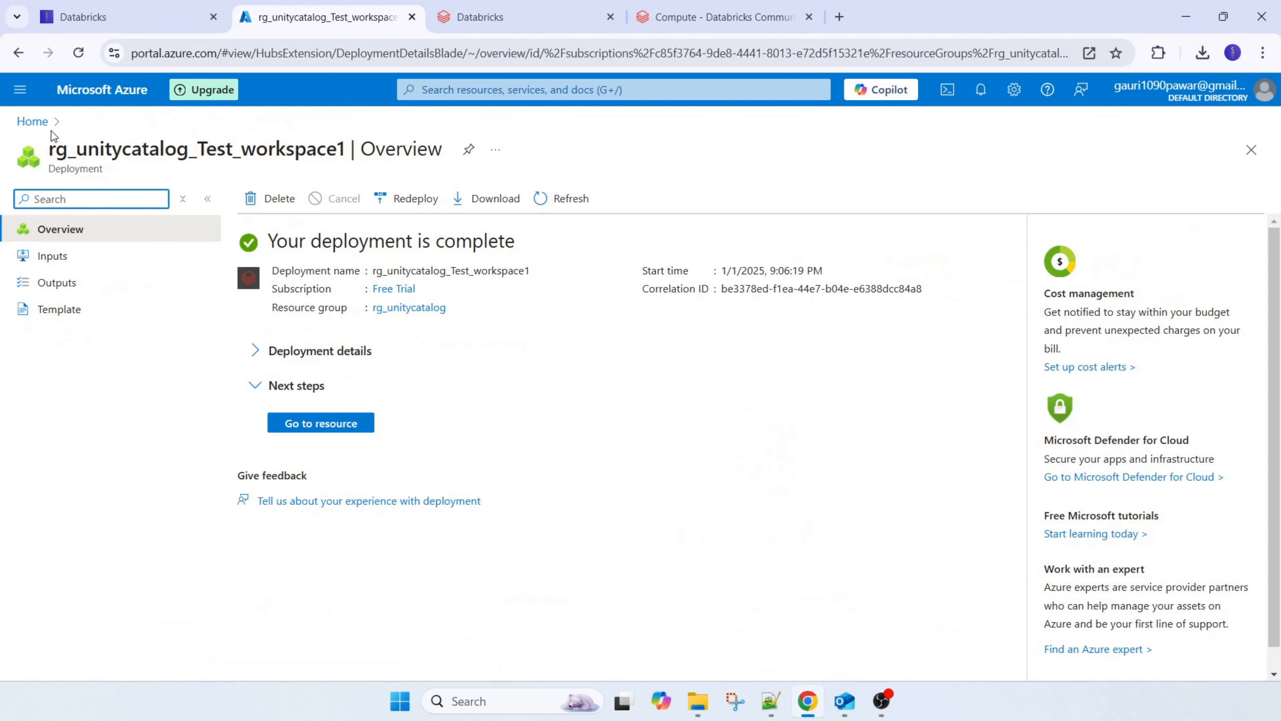
click(32, 121)
click(311, 539)
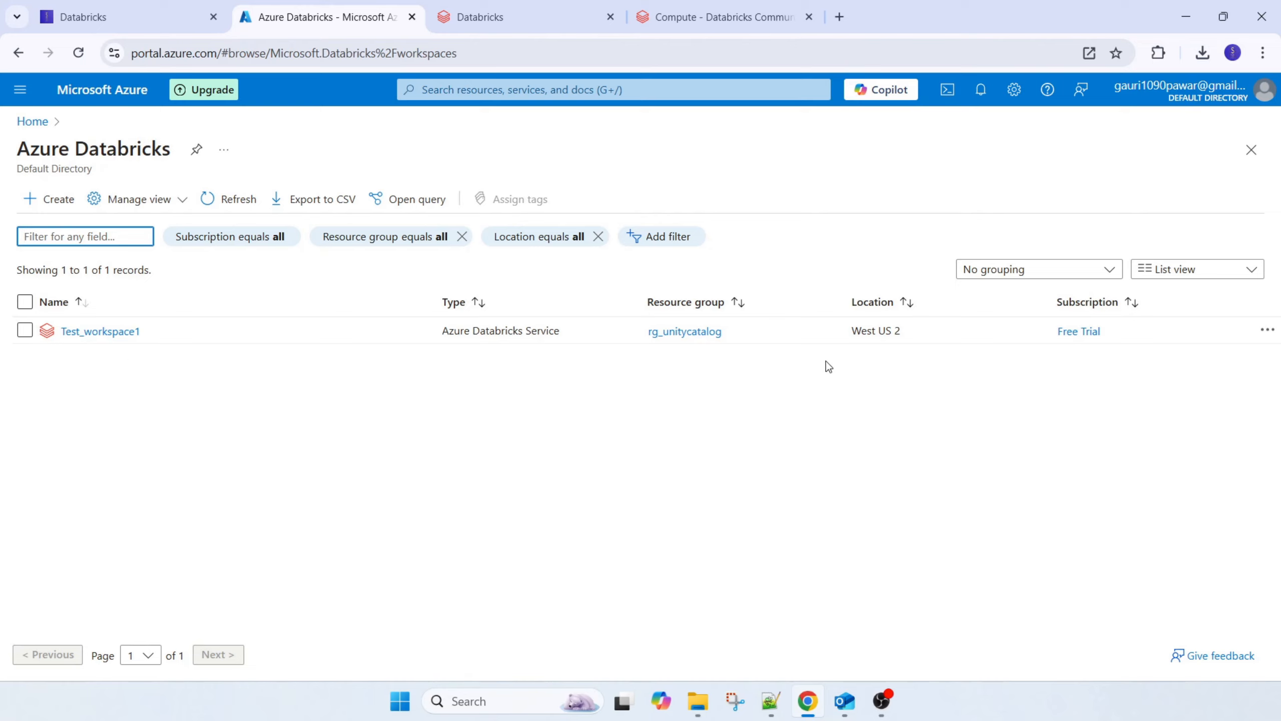
Close the browser tab showing the inaccessible workspace page, and launch Test_workspace1 from the Azure Databricks service list
click(547, 22)
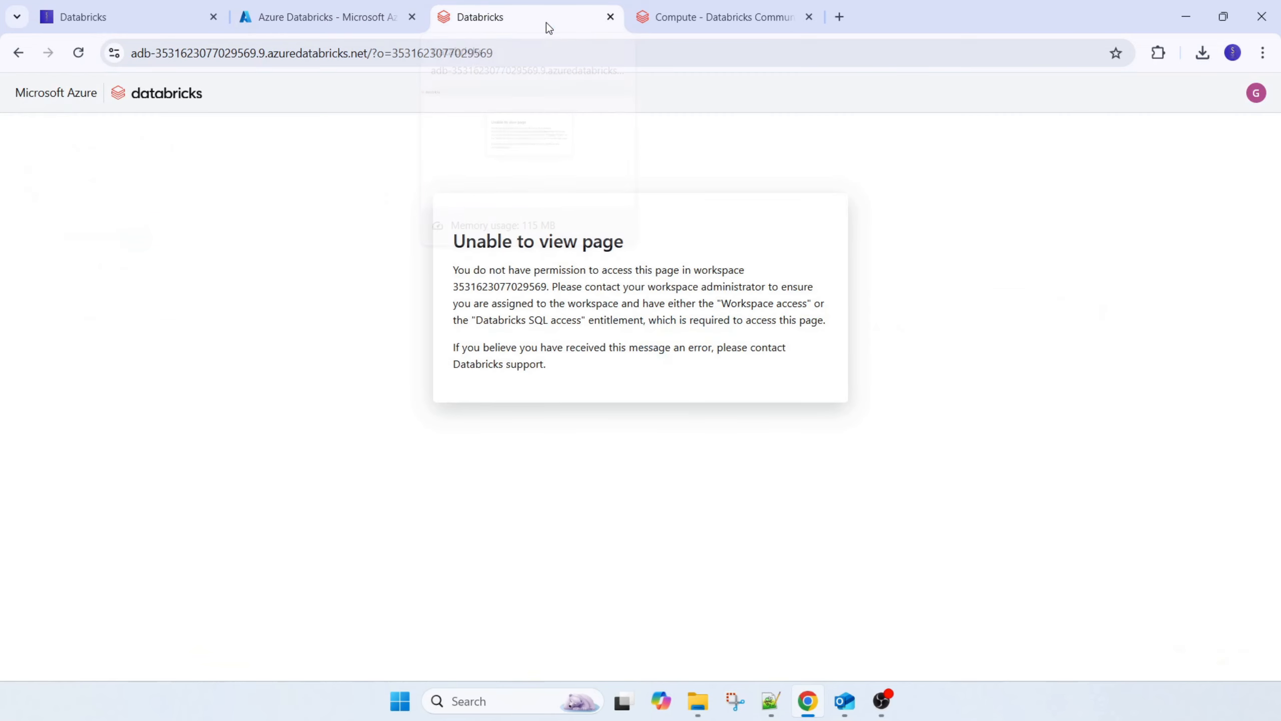
click(611, 18)
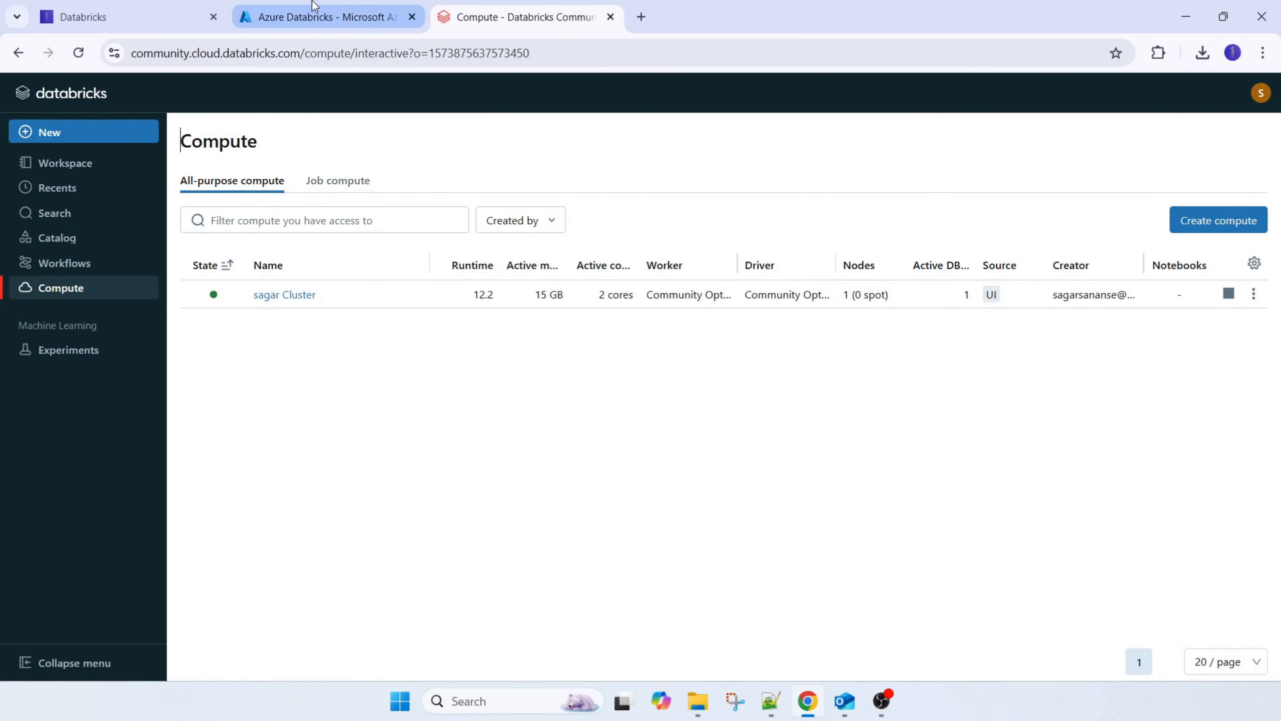
click(317, 17)
click(65, 334)
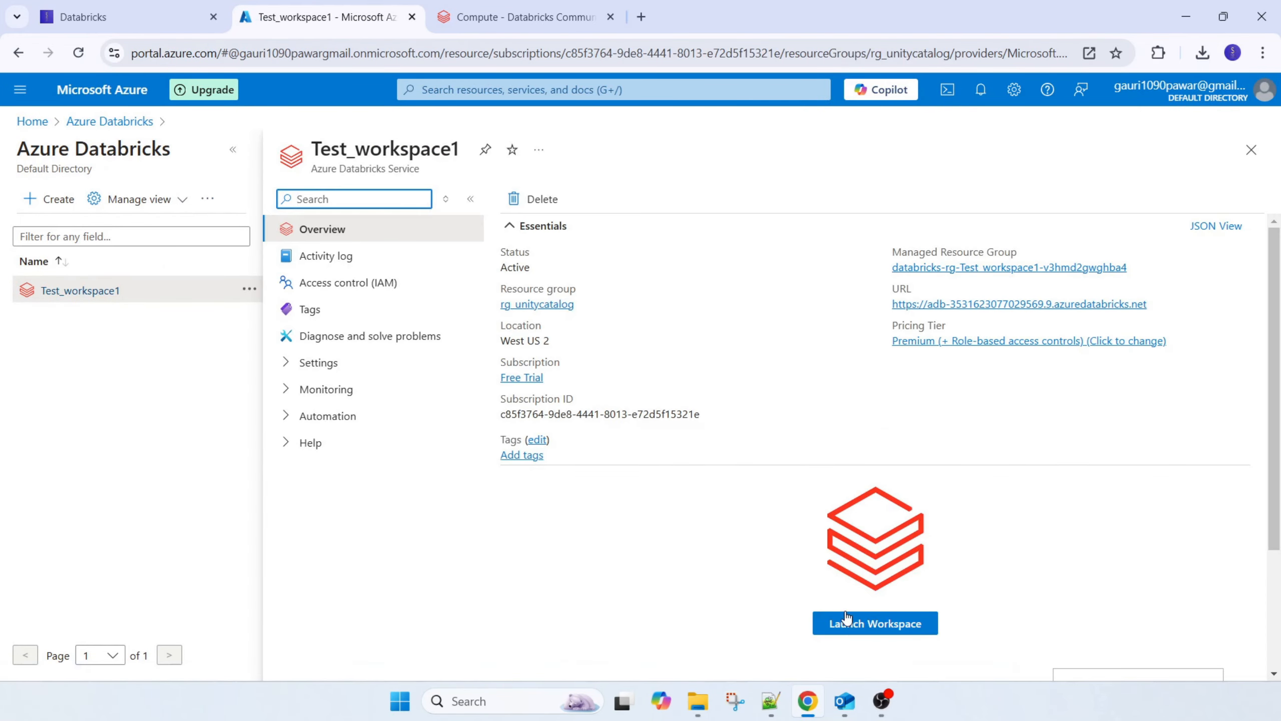
click(839, 619)
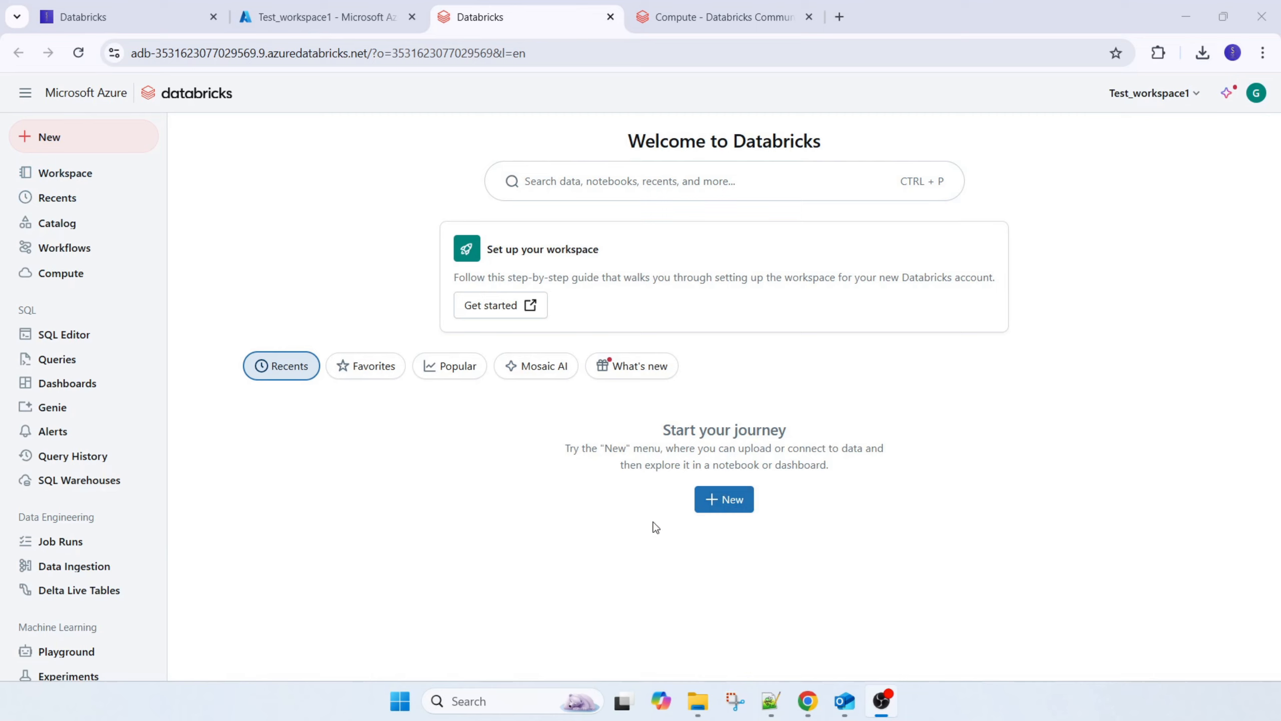
View the kinds of items the Azure workspace can create, and browse the catalog's My organization, Shared and Legacy groups
click(724, 499)
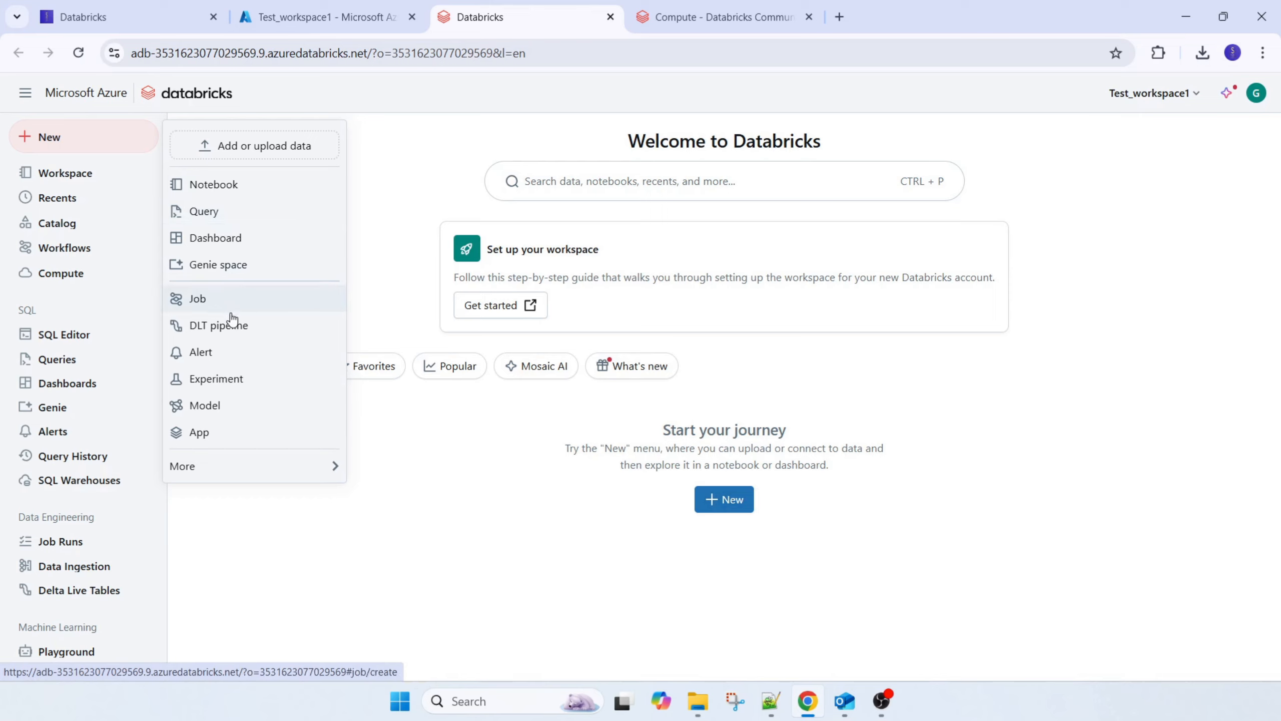
click(310, 548)
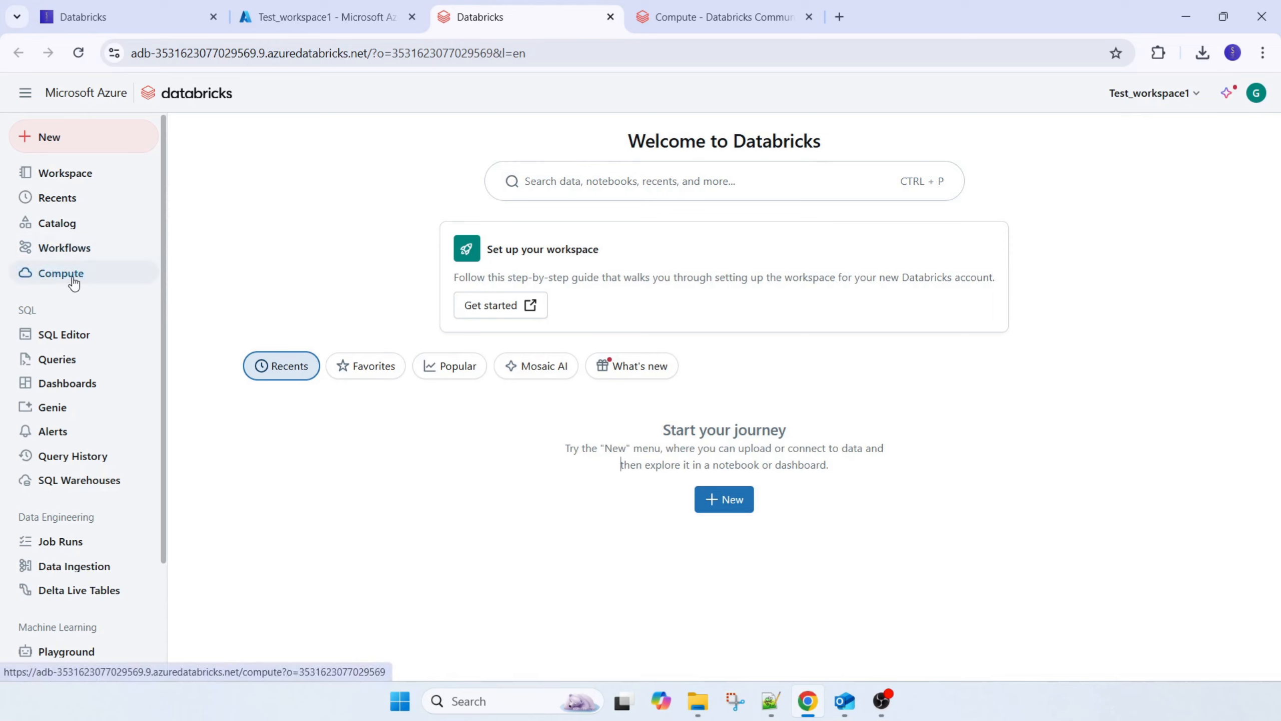
click(69, 228)
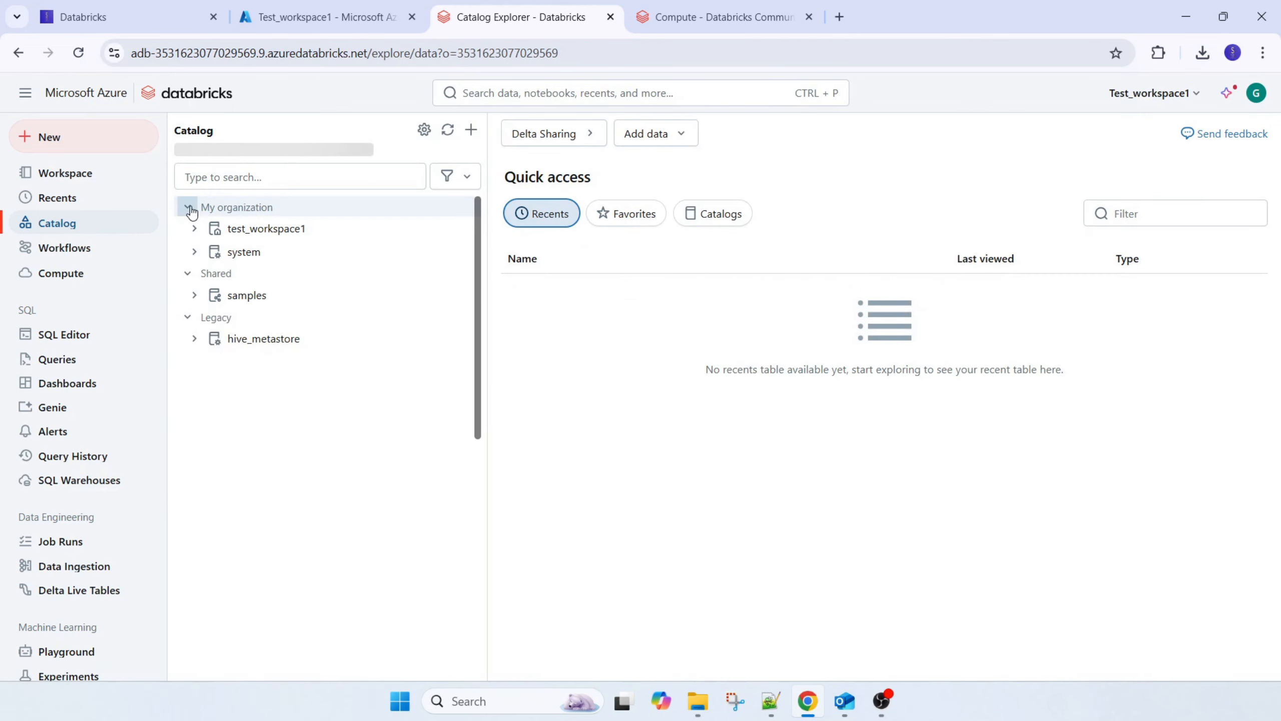
click(207, 208)
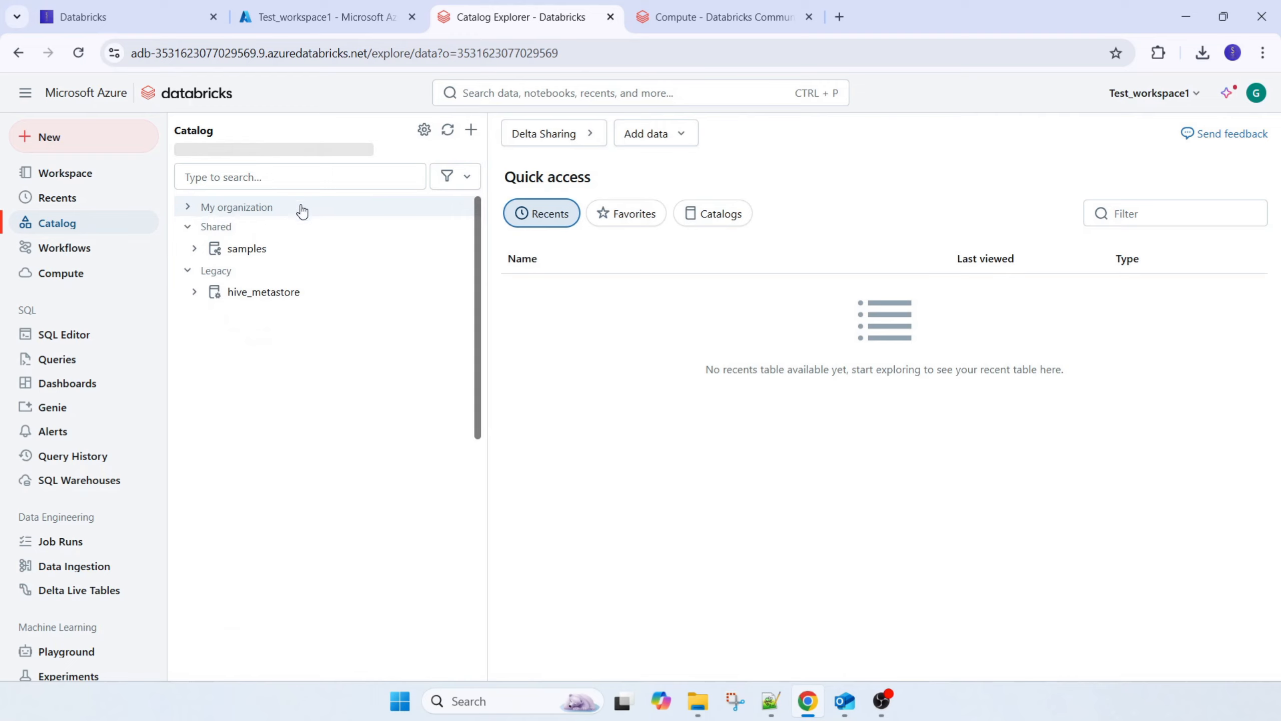
click(188, 227)
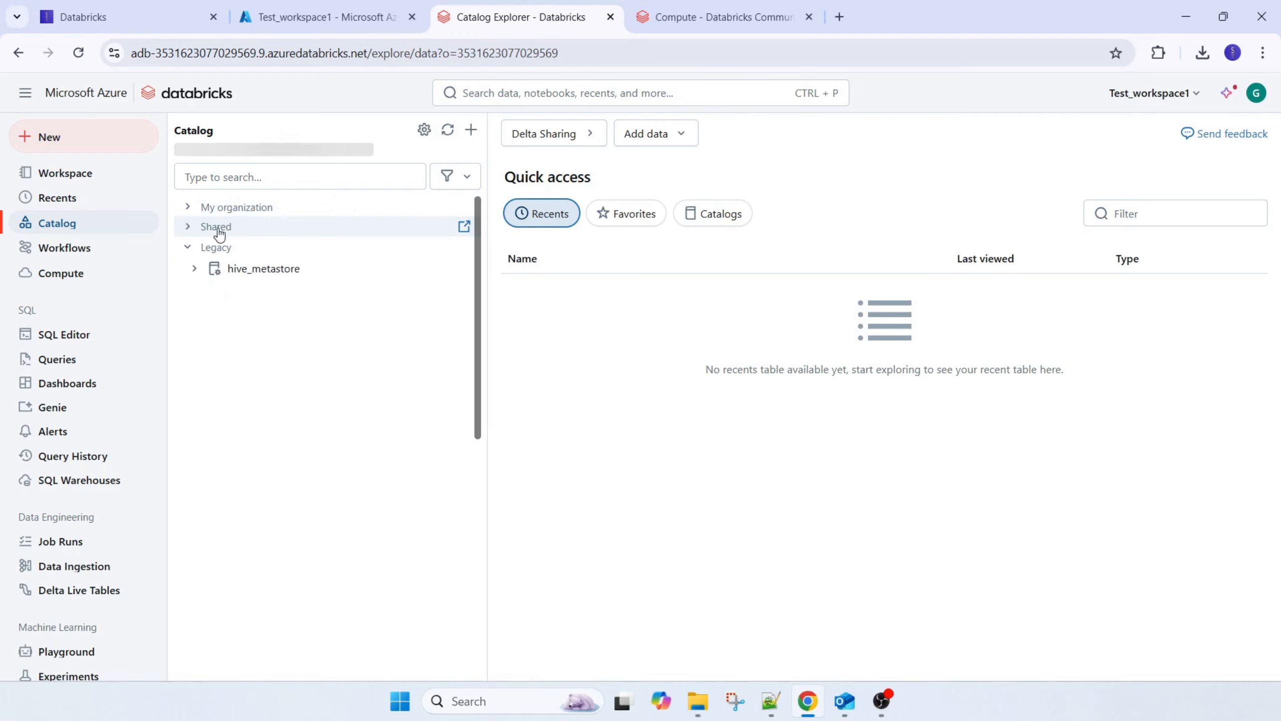
click(188, 247)
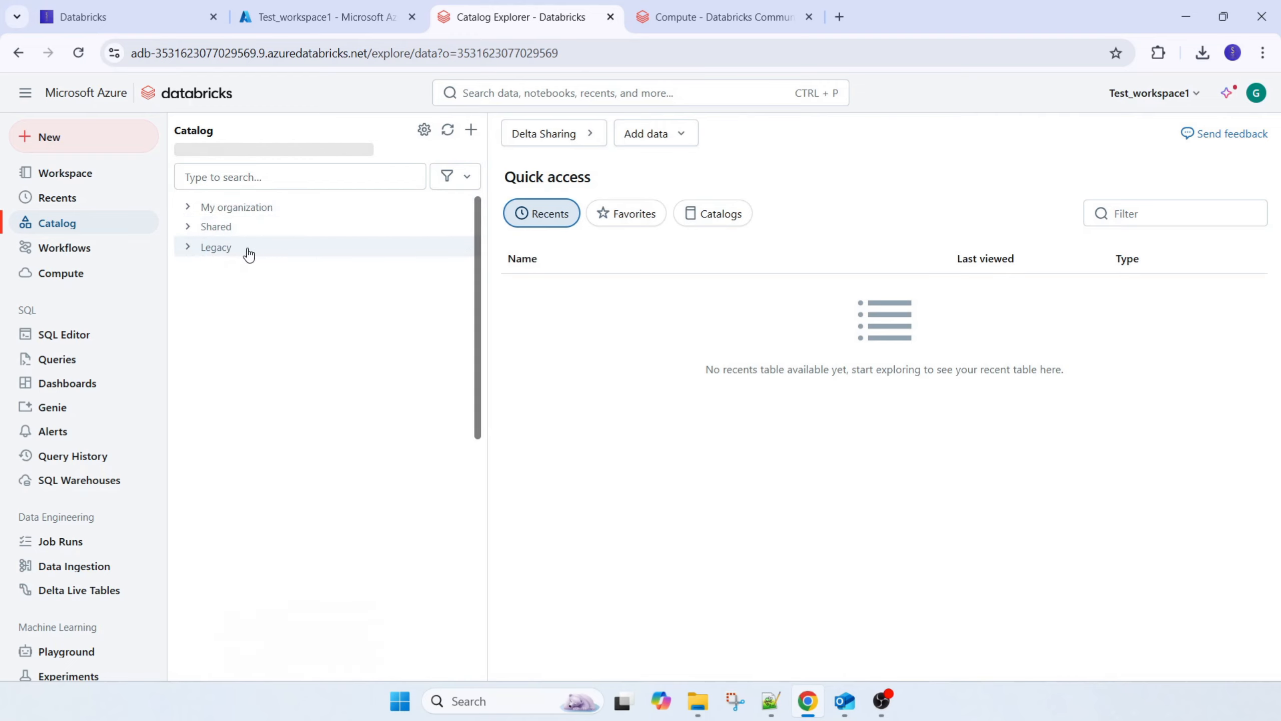
click(190, 248)
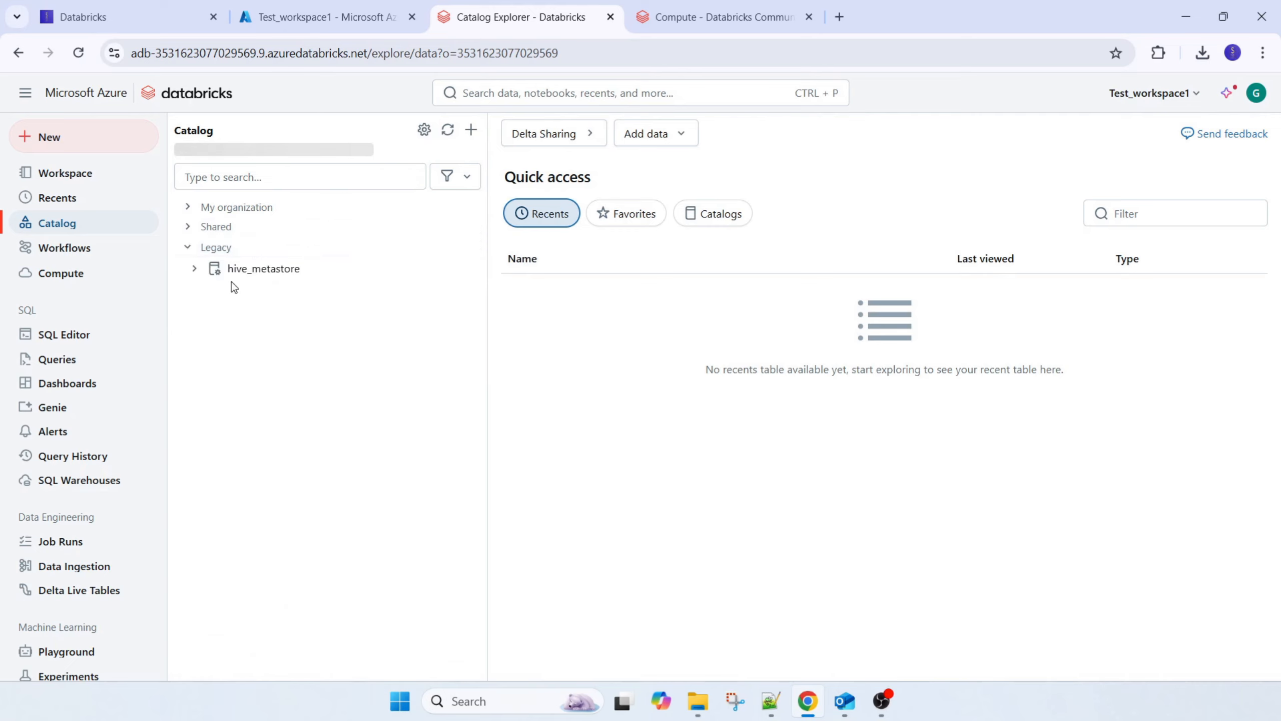
Expand the legacy hive_metastore catalog, and compare the all-purpose compute pages of the Azure workspace and Community Edition
click(195, 271)
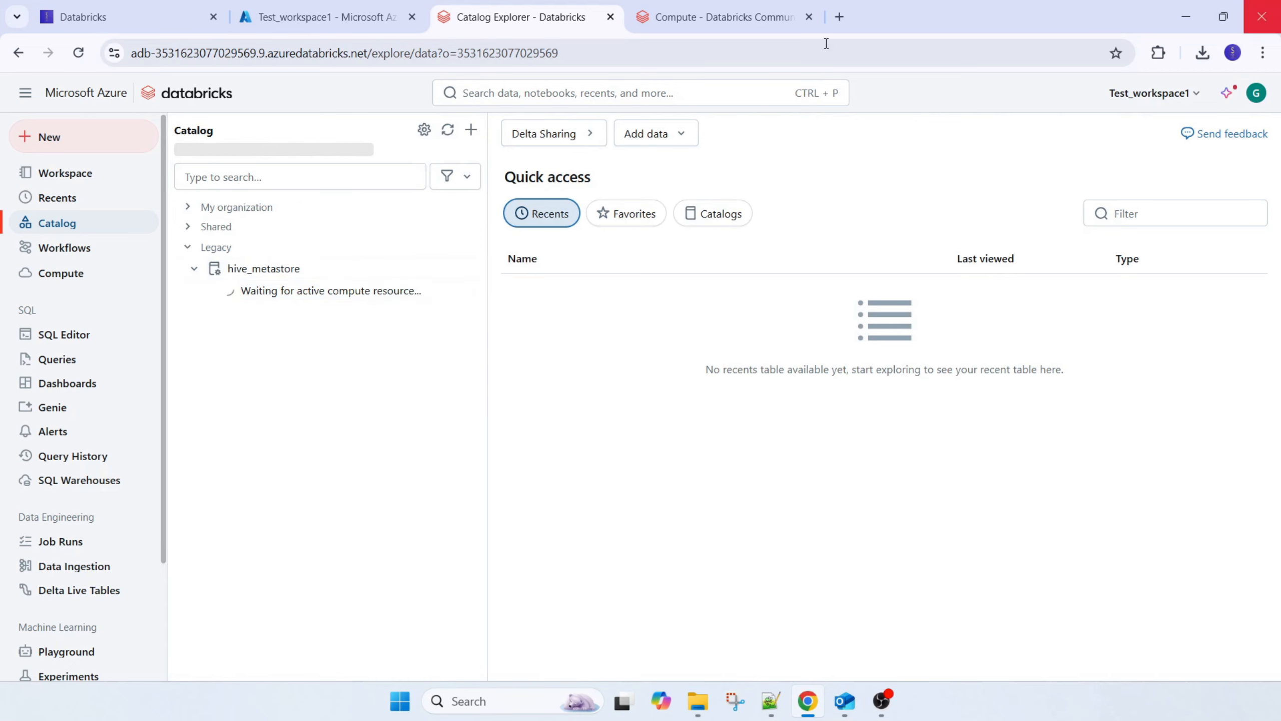
click(79, 276)
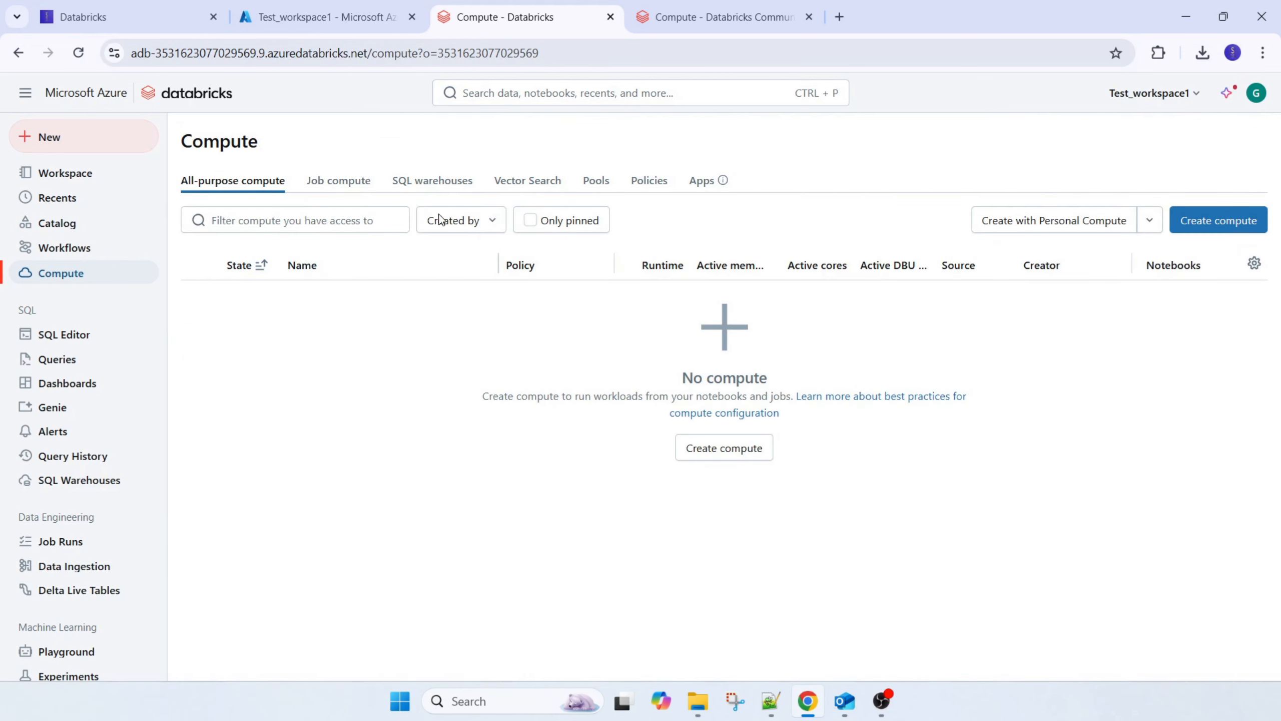
click(676, 15)
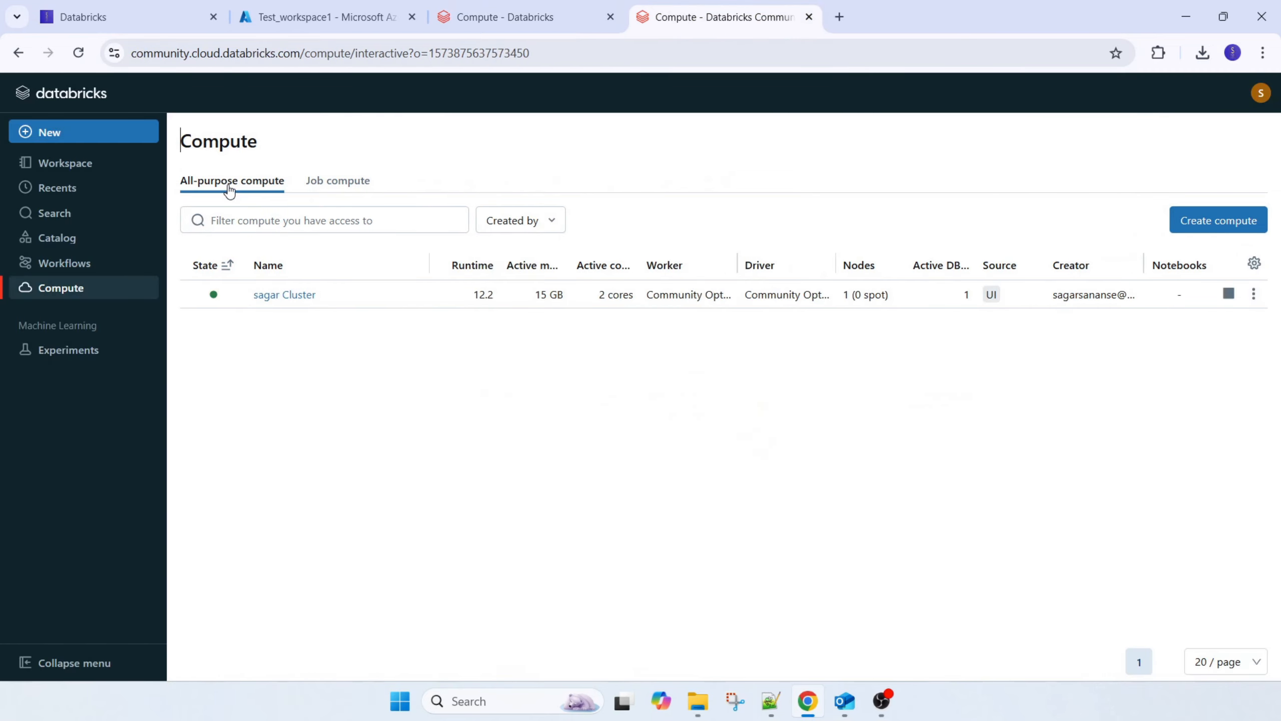
click(581, 7)
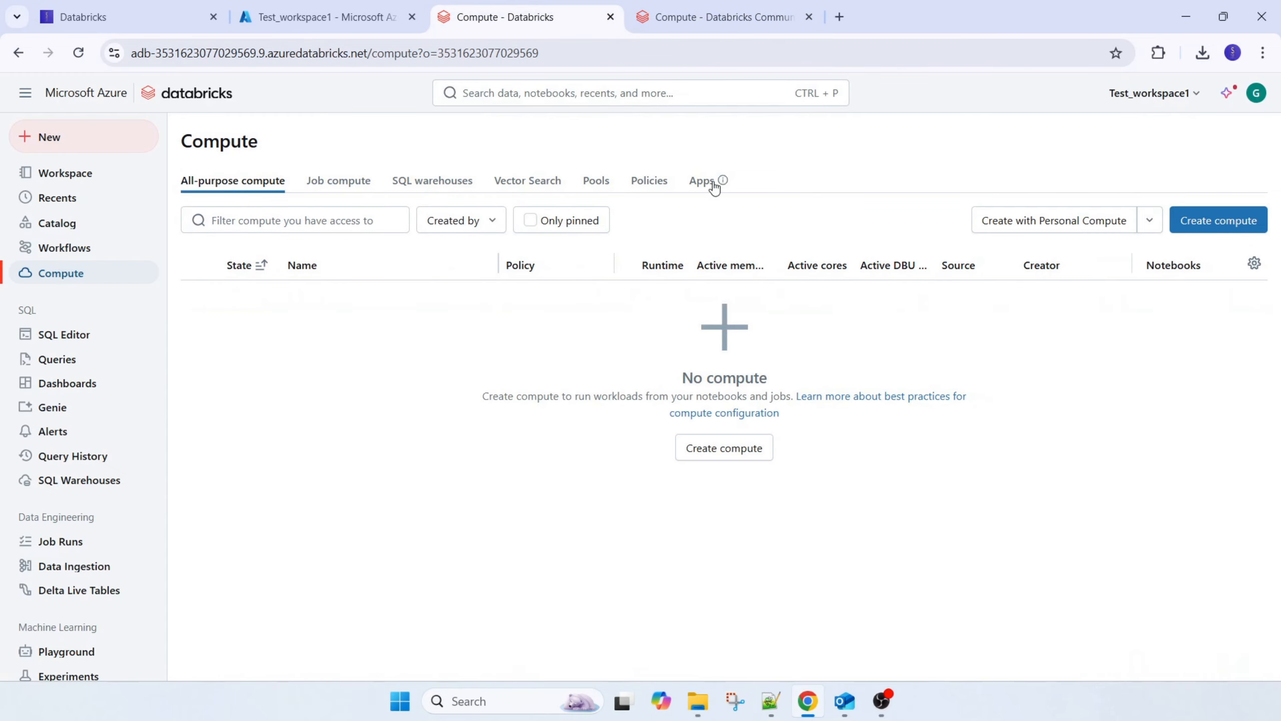
click(757, 9)
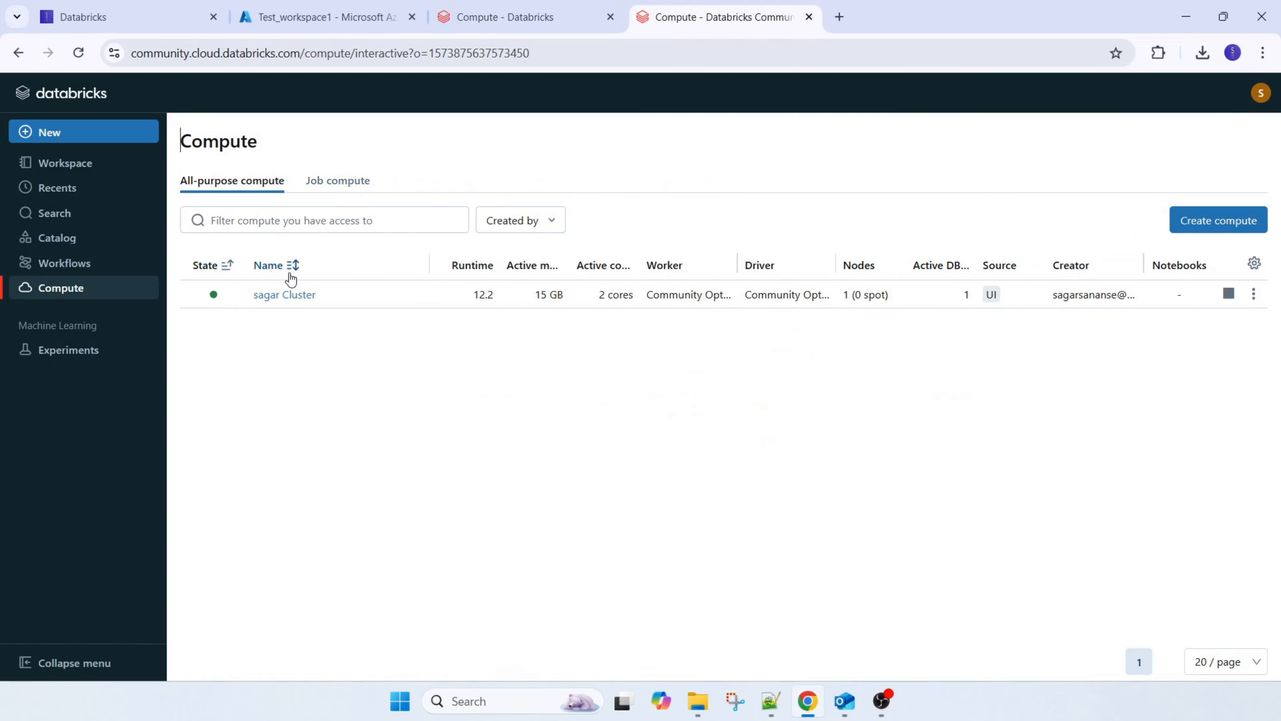
Examine the configuration, attached notebooks and libraries of the existing Community Edition cluster
click(286, 295)
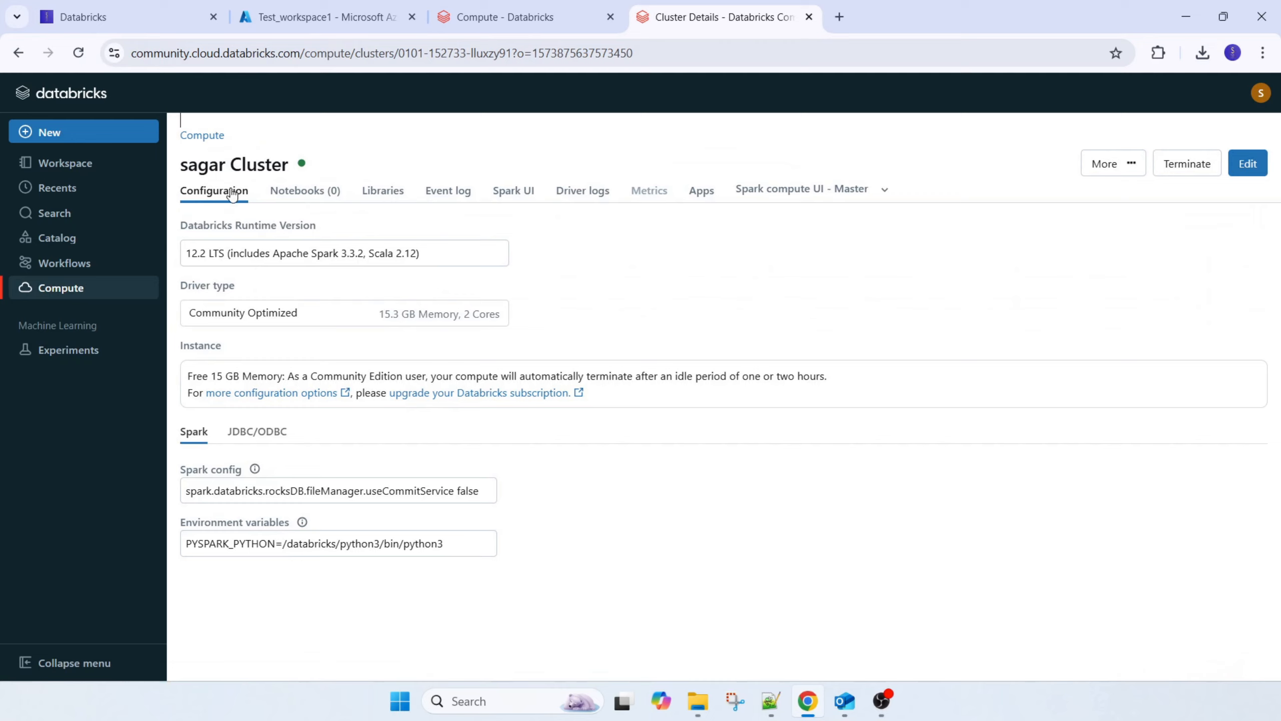
click(314, 190)
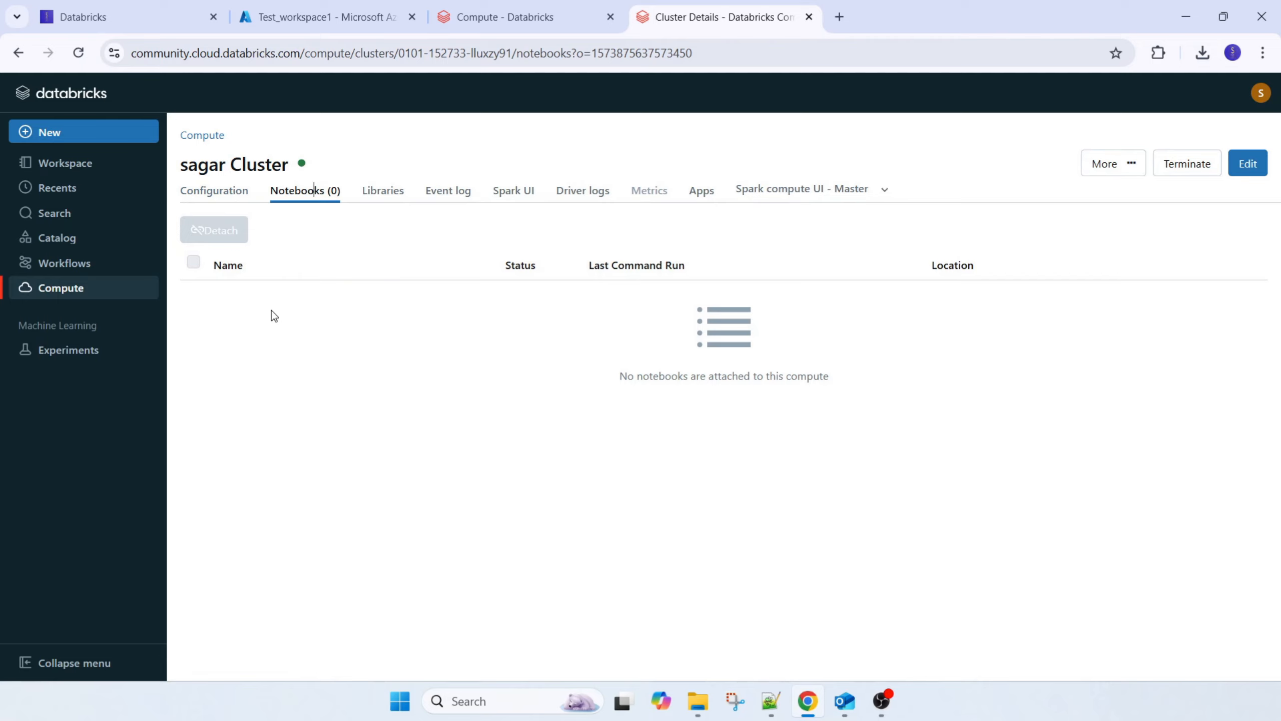
click(383, 195)
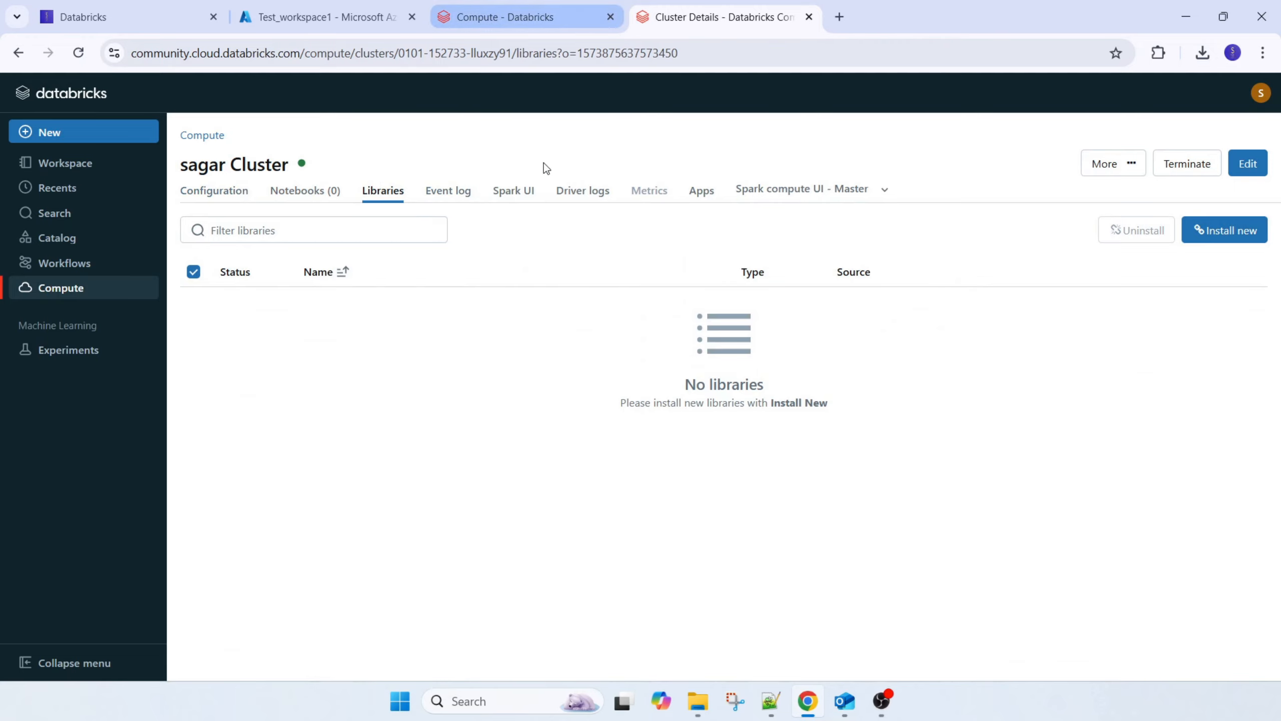
Begin a new compute in Test_workspace1, review its policy options and runtime summary, and select the Unrestricted policy
click(531, 21)
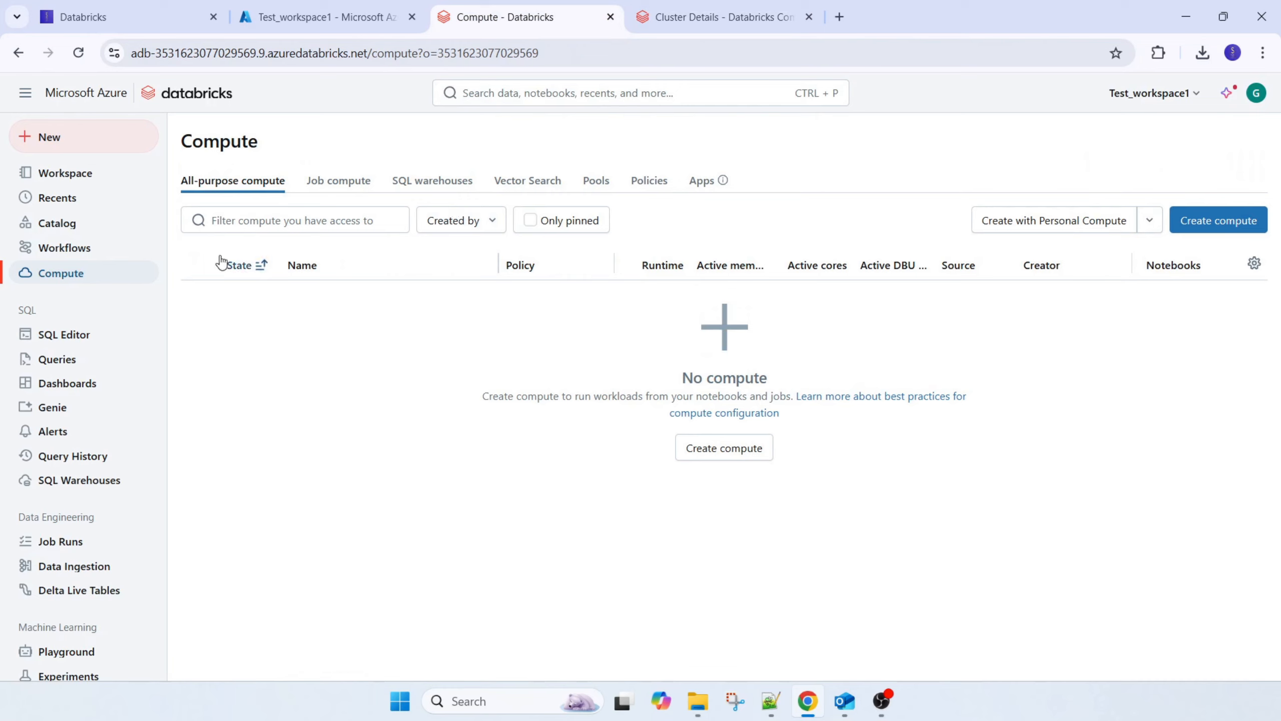
click(1221, 220)
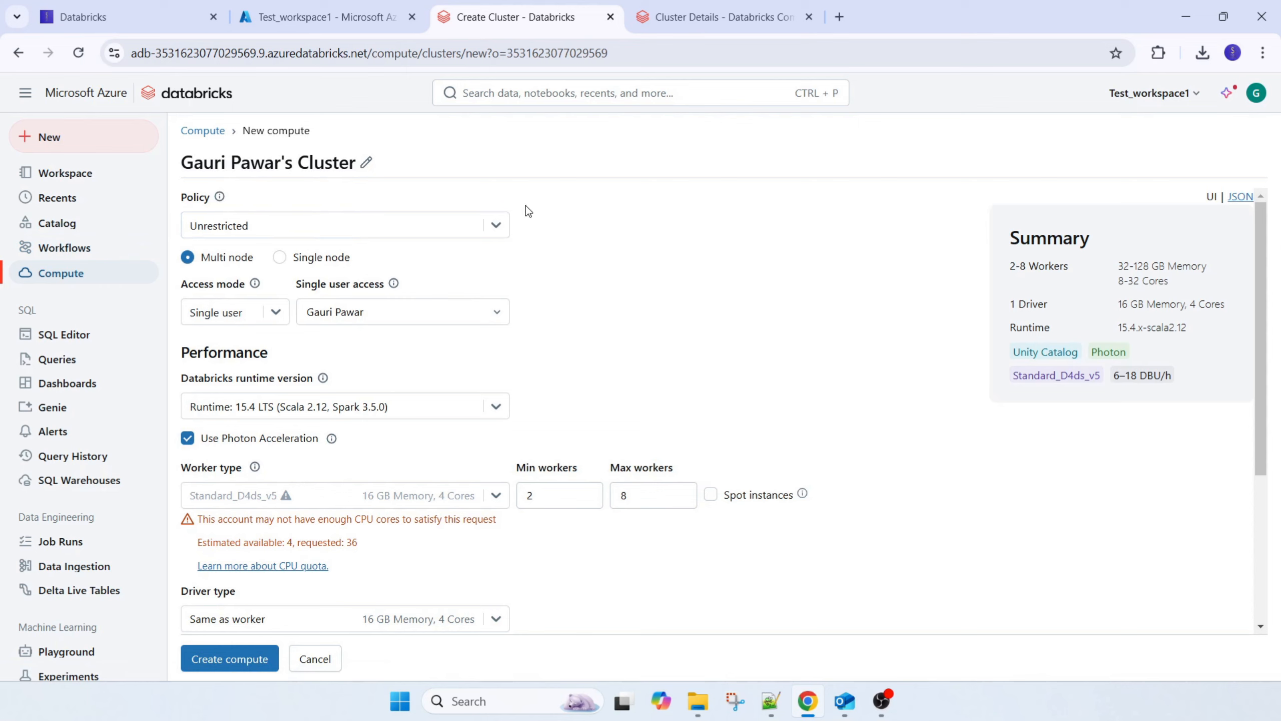
click(496, 226)
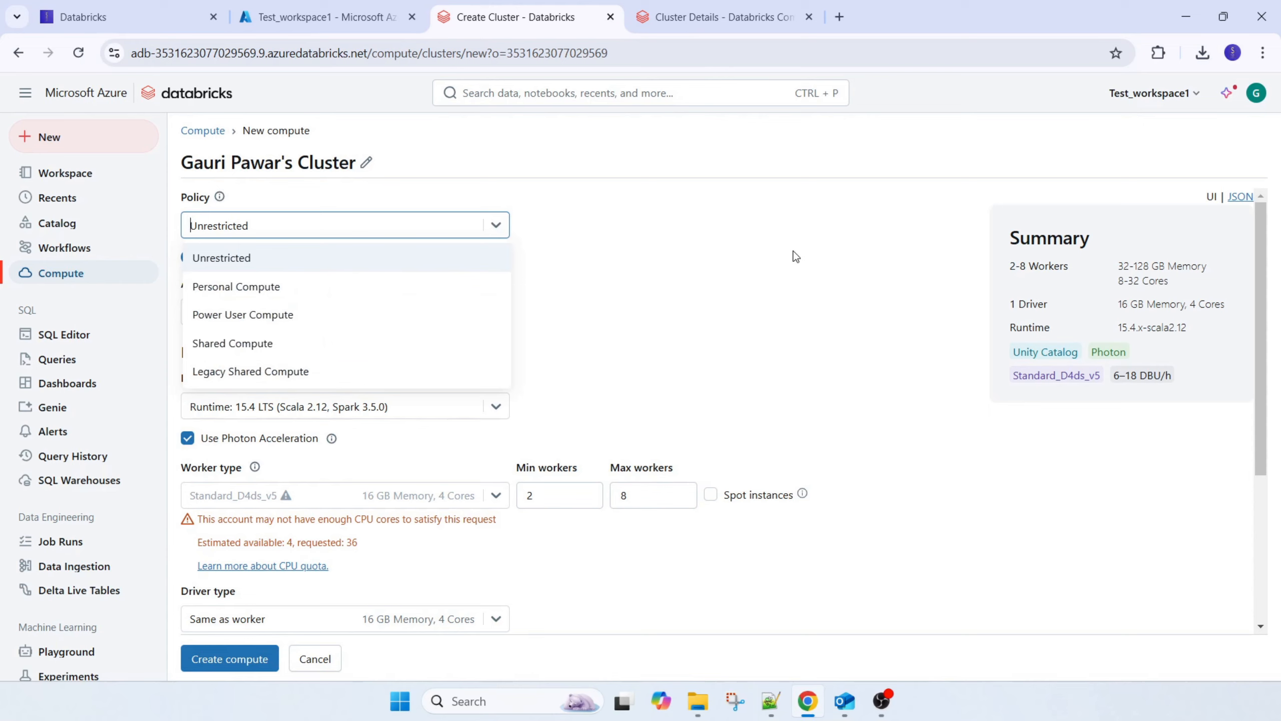
click(755, 285)
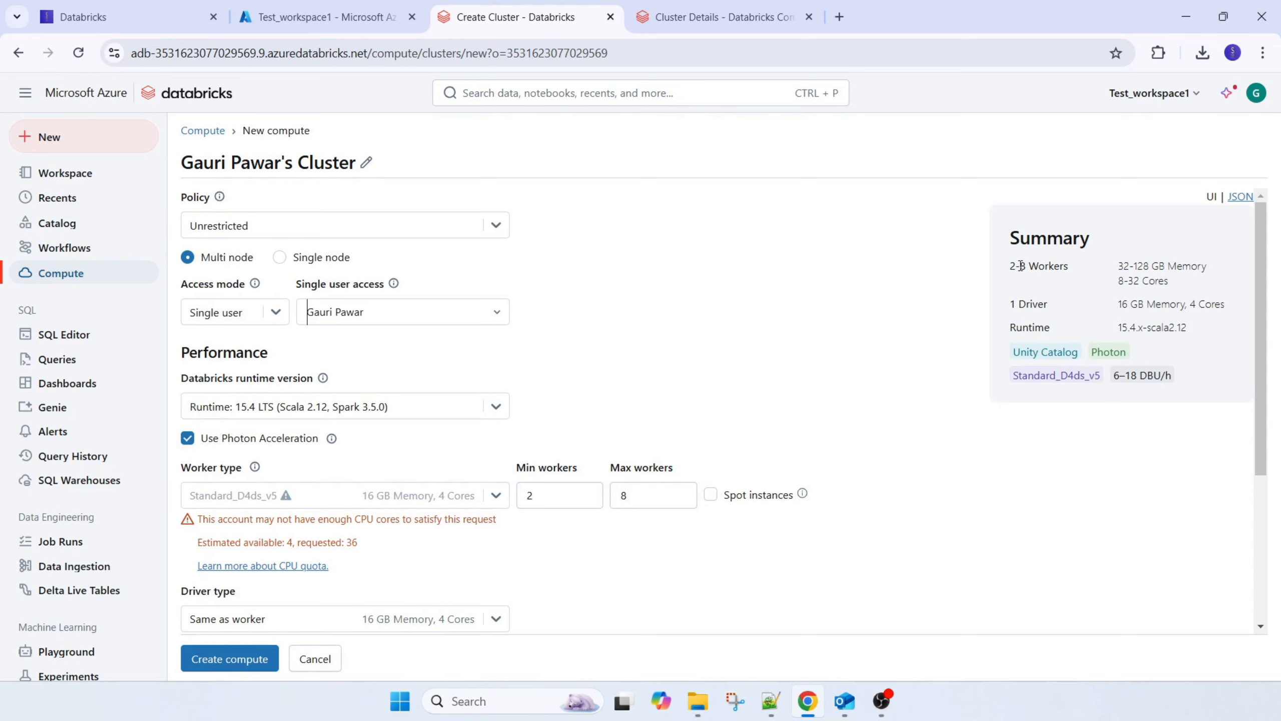
drag(1020, 305, 1189, 327)
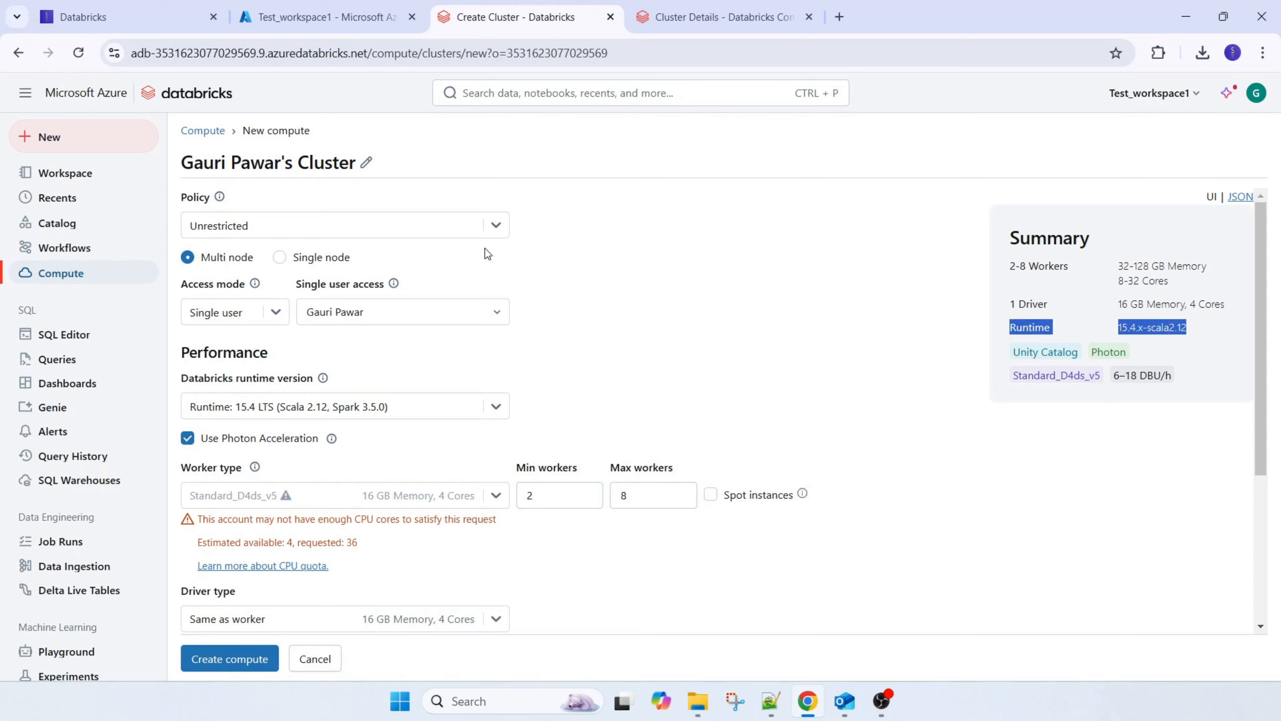
click(497, 226)
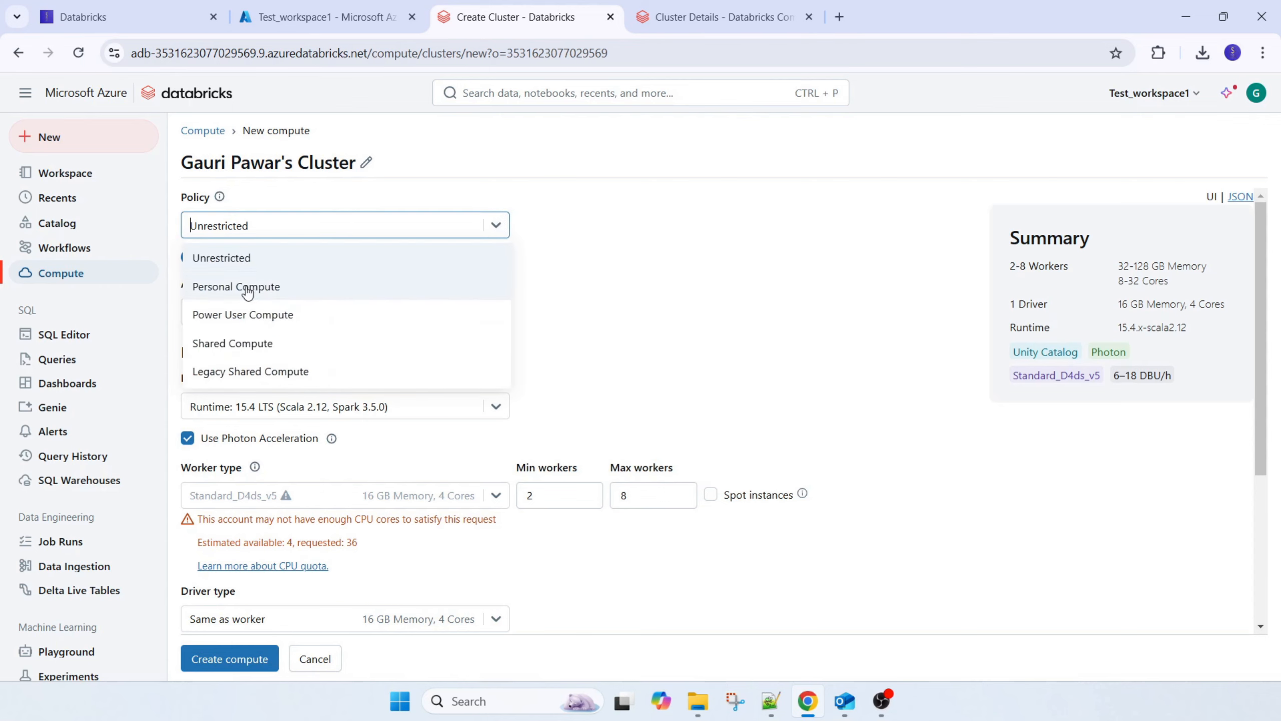
click(245, 258)
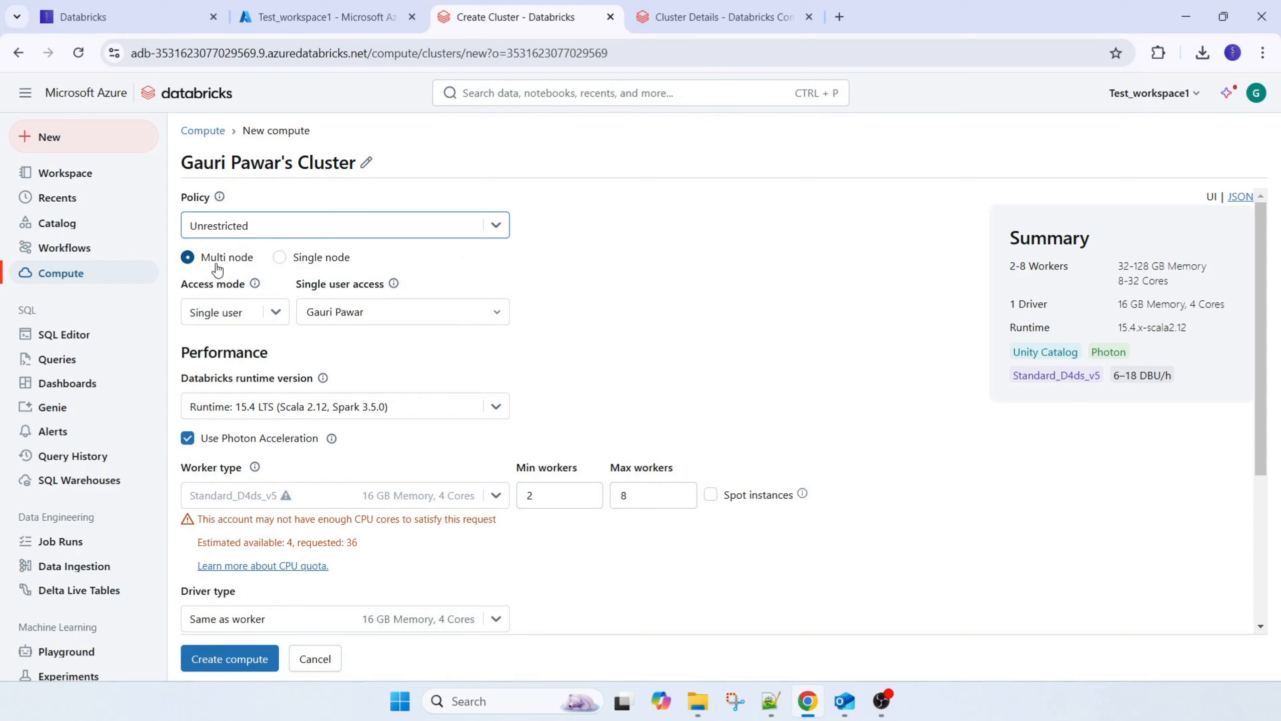
Try the Shared access mode for the new multi-node compute, and return it to Single user
click(277, 314)
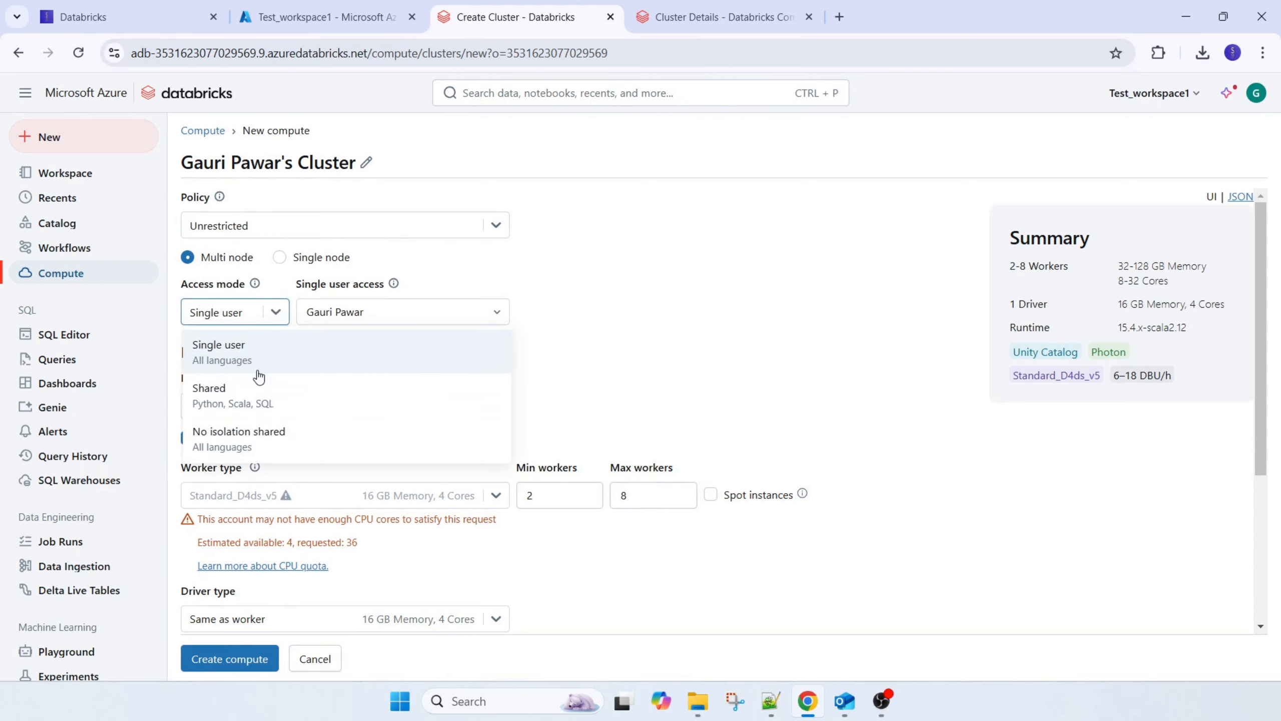
click(237, 396)
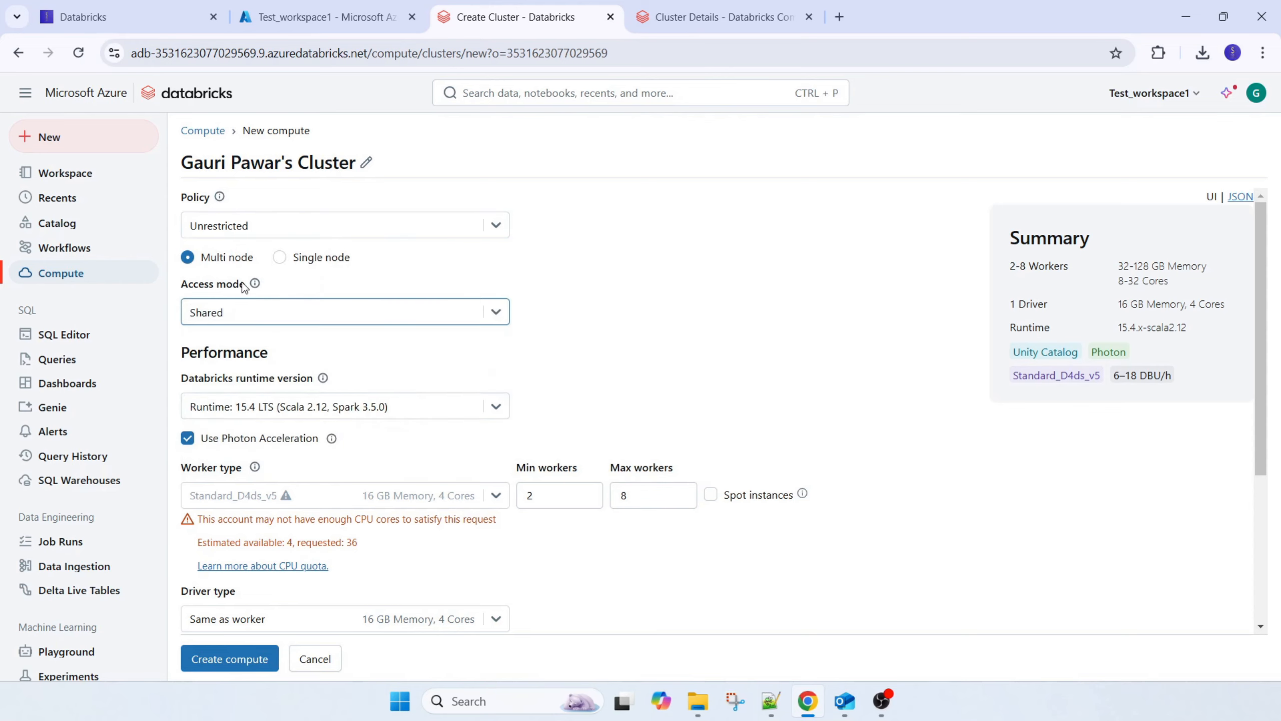
click(505, 317)
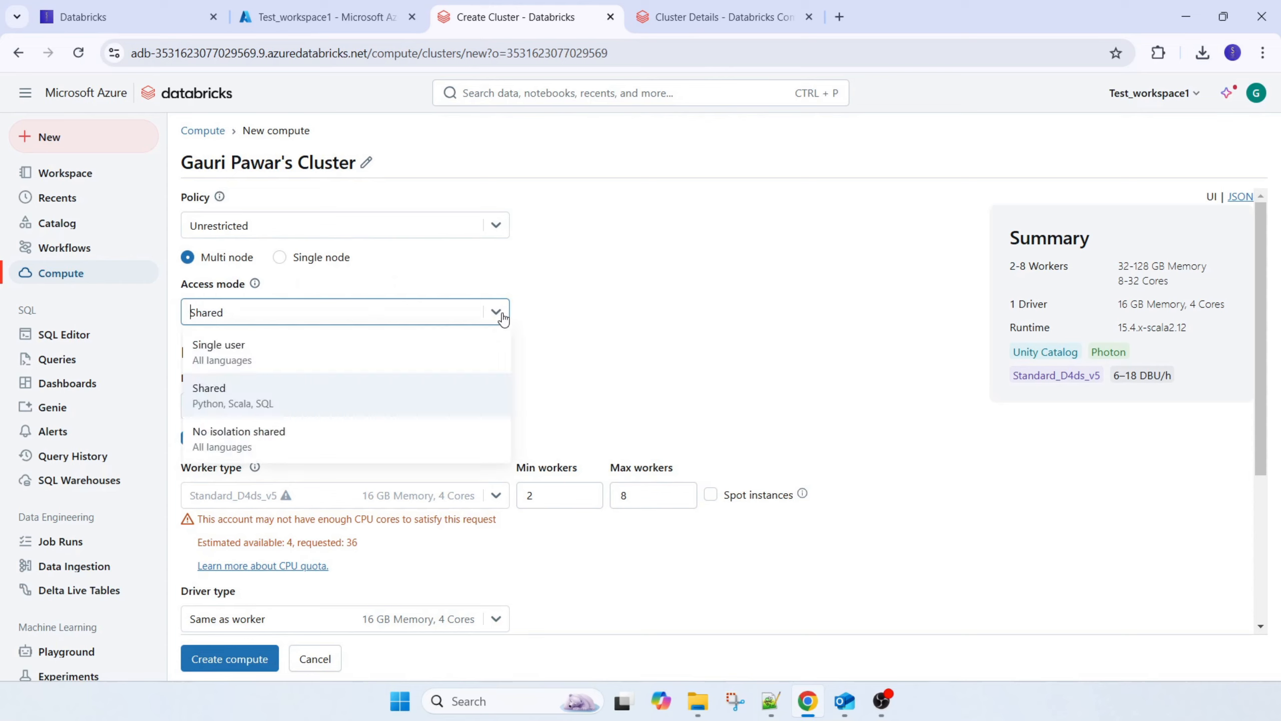
click(241, 354)
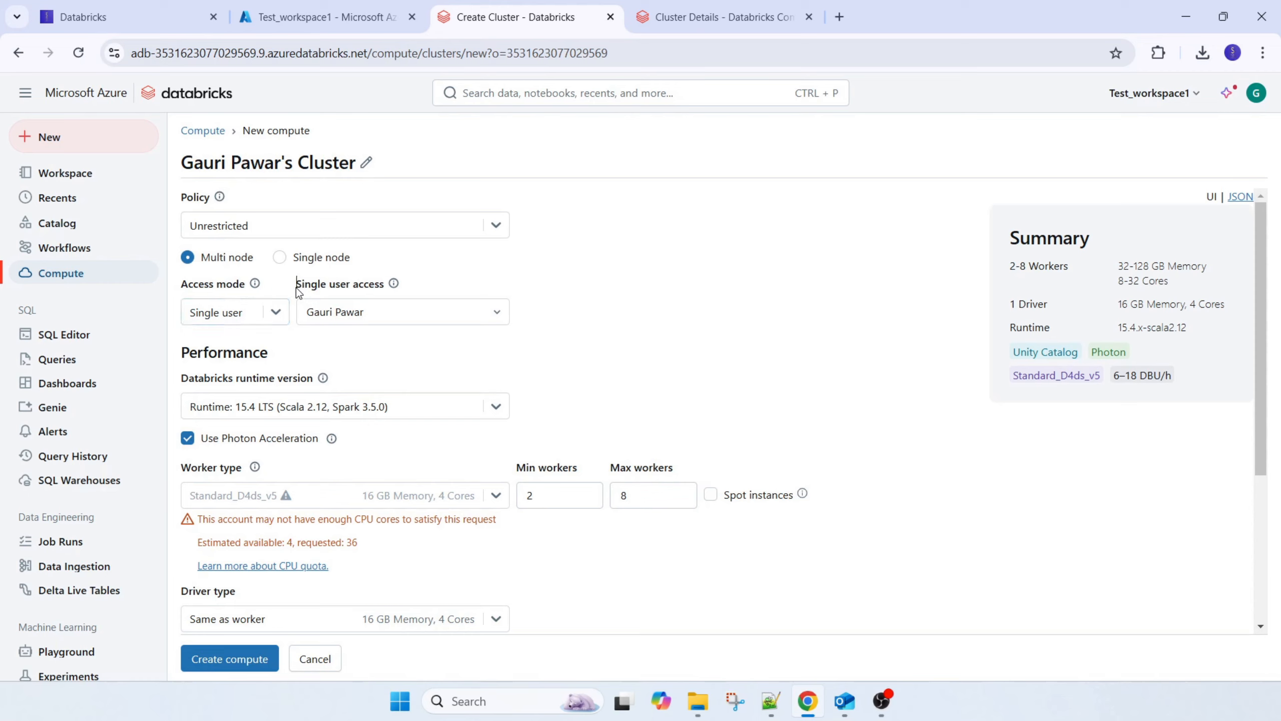
drag(296, 286, 414, 292)
Set the new compute's access mode to No isolation shared, and reopen the access mode choices
click(276, 313)
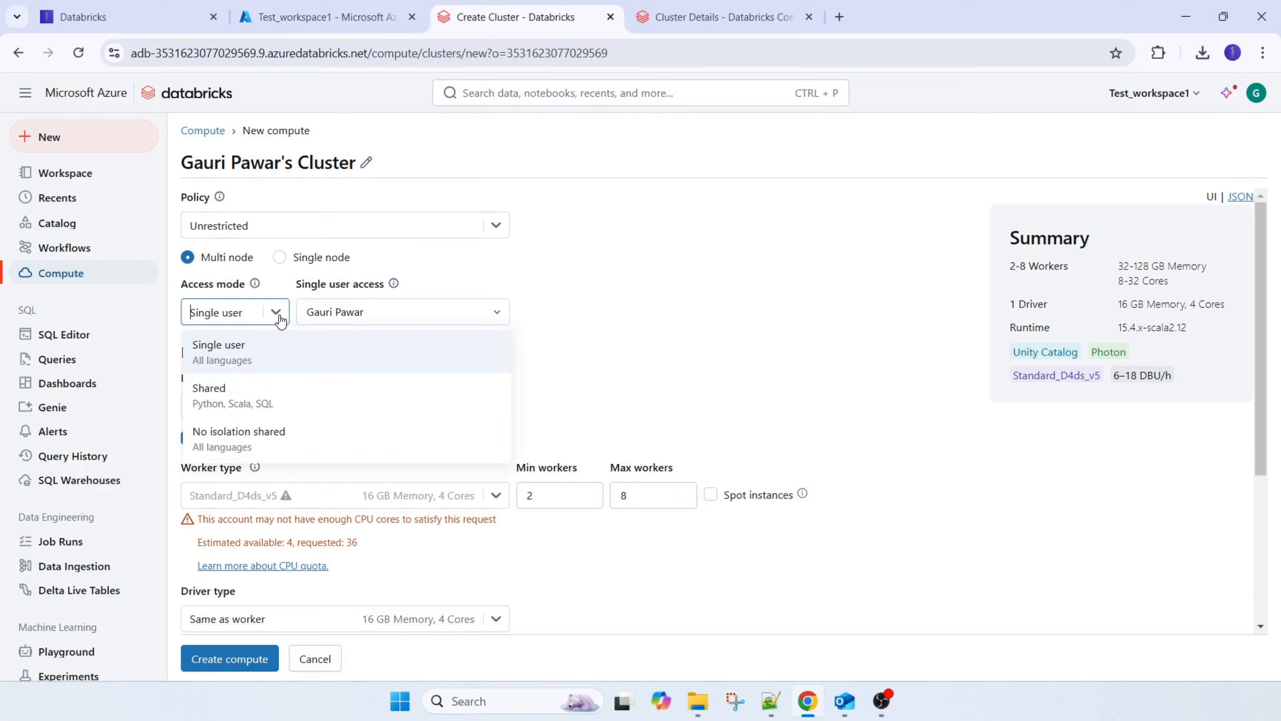
double_click(266, 442)
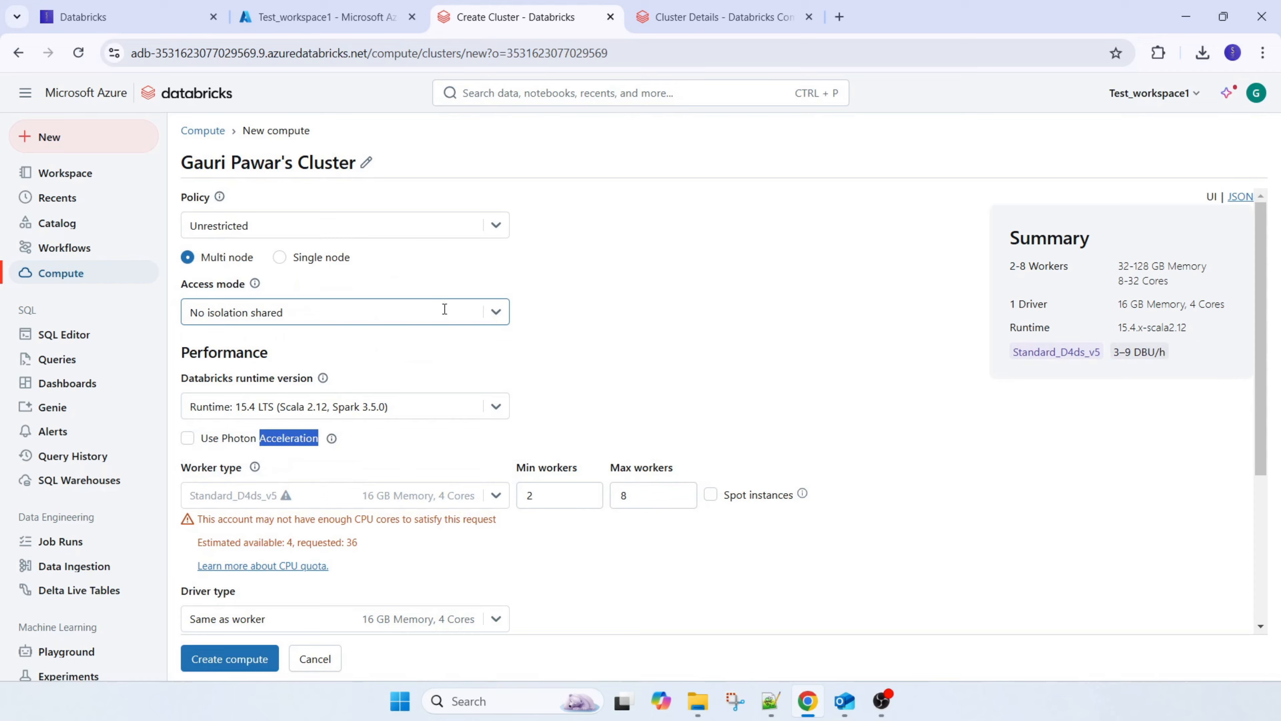
click(492, 313)
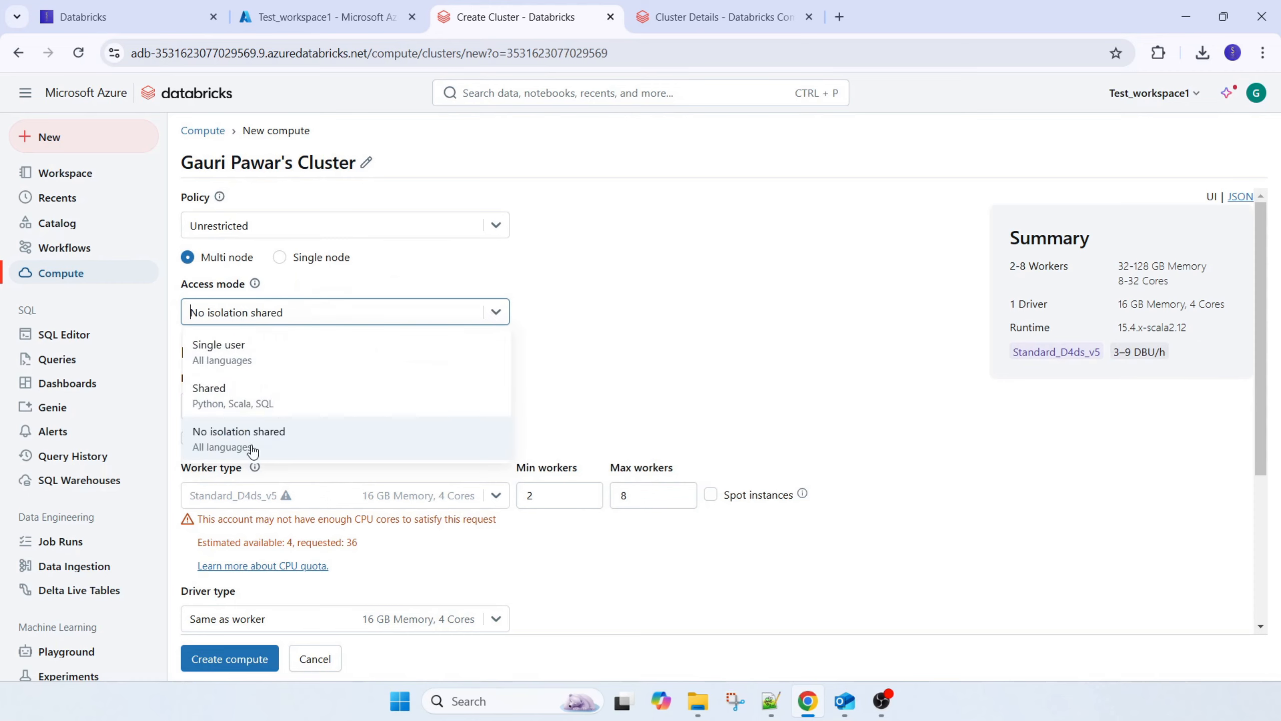
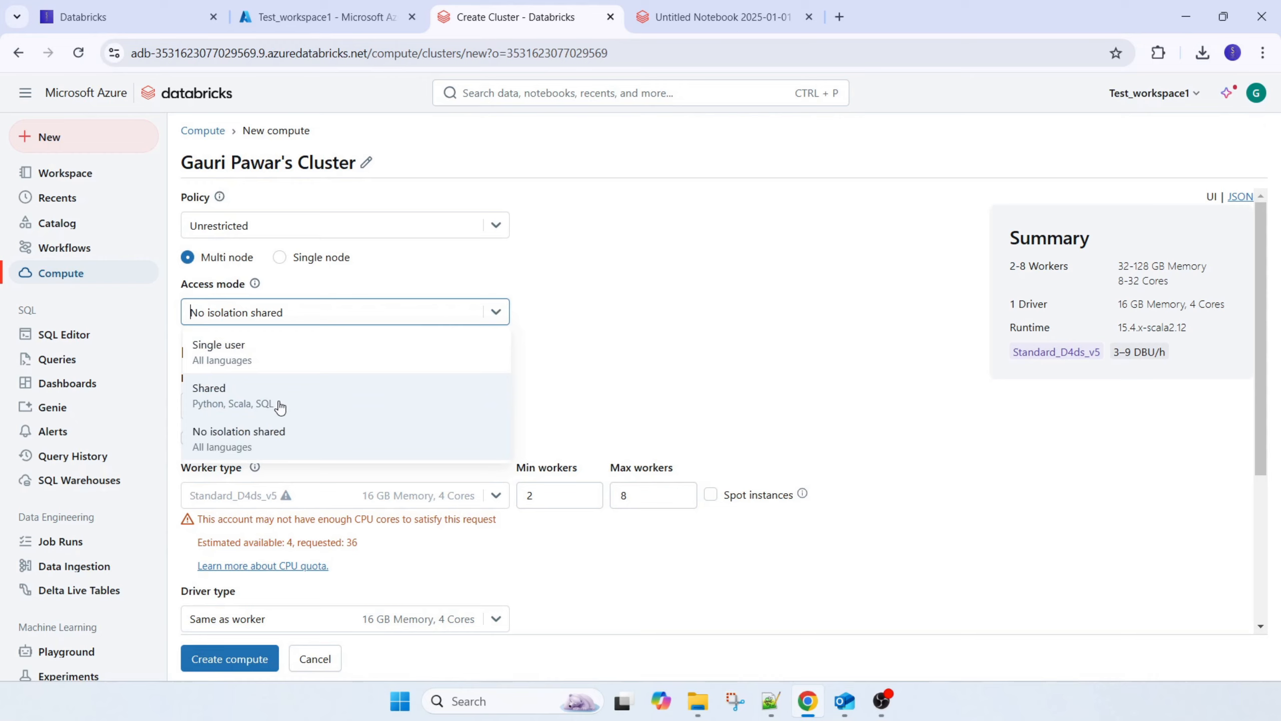
Try the Shared and Single user access modes for the new compute, and return it to No isolation shared
click(278, 403)
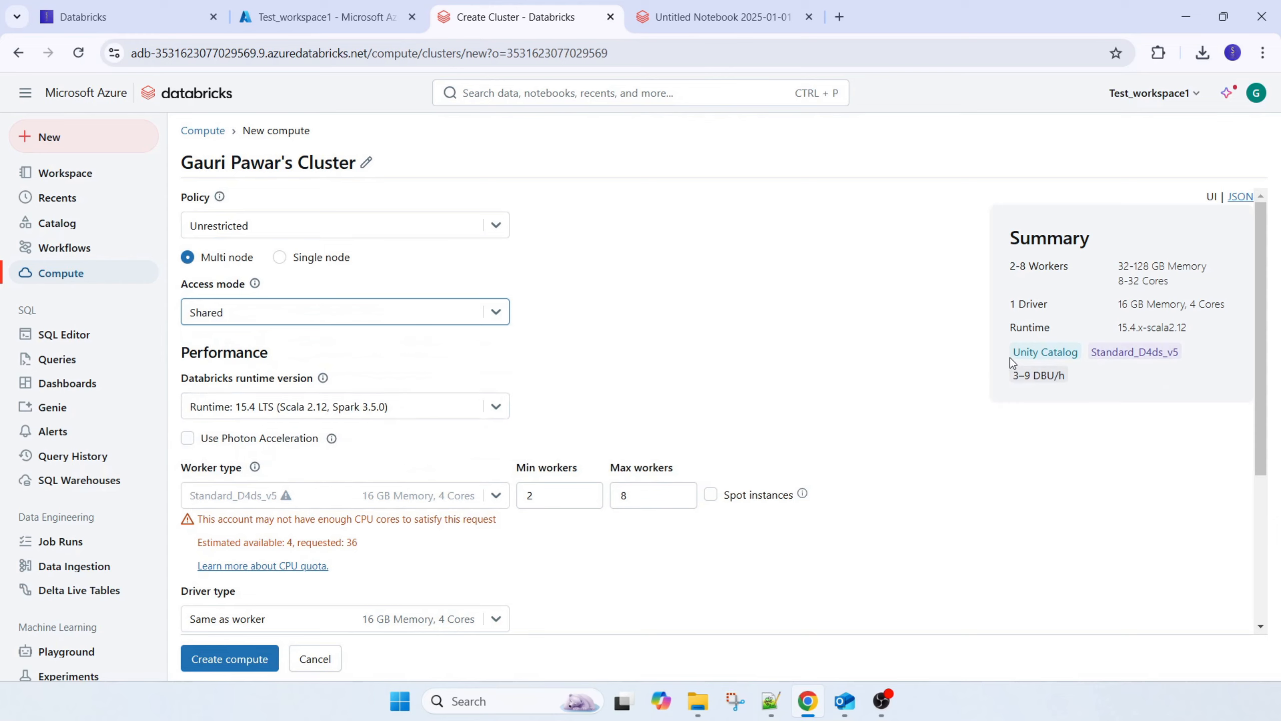
drag(1011, 362, 1088, 359)
click(496, 310)
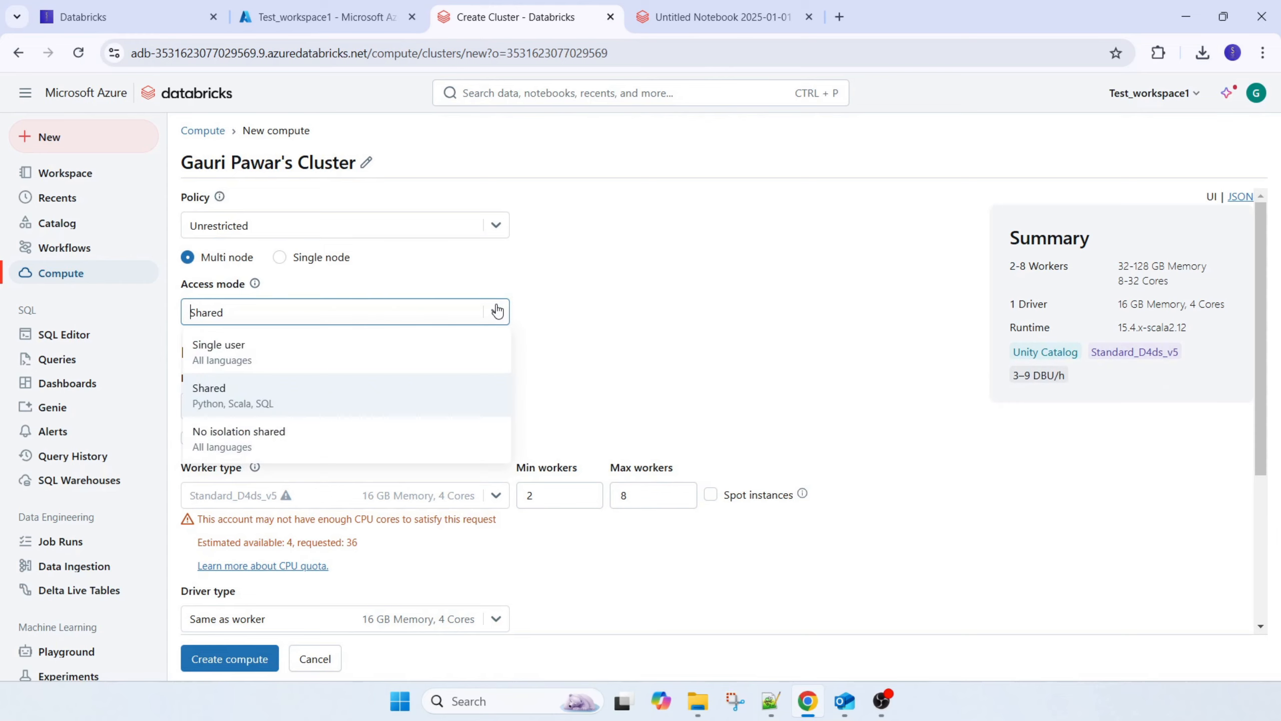
click(237, 359)
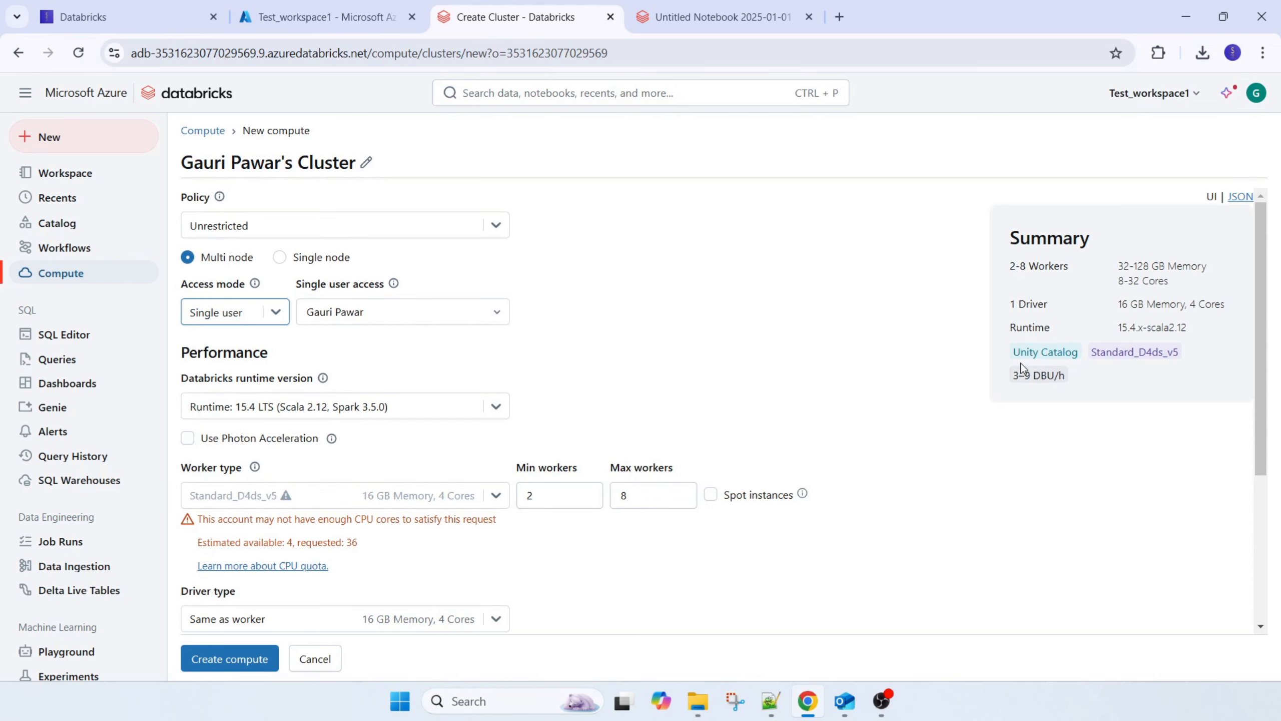
click(493, 311)
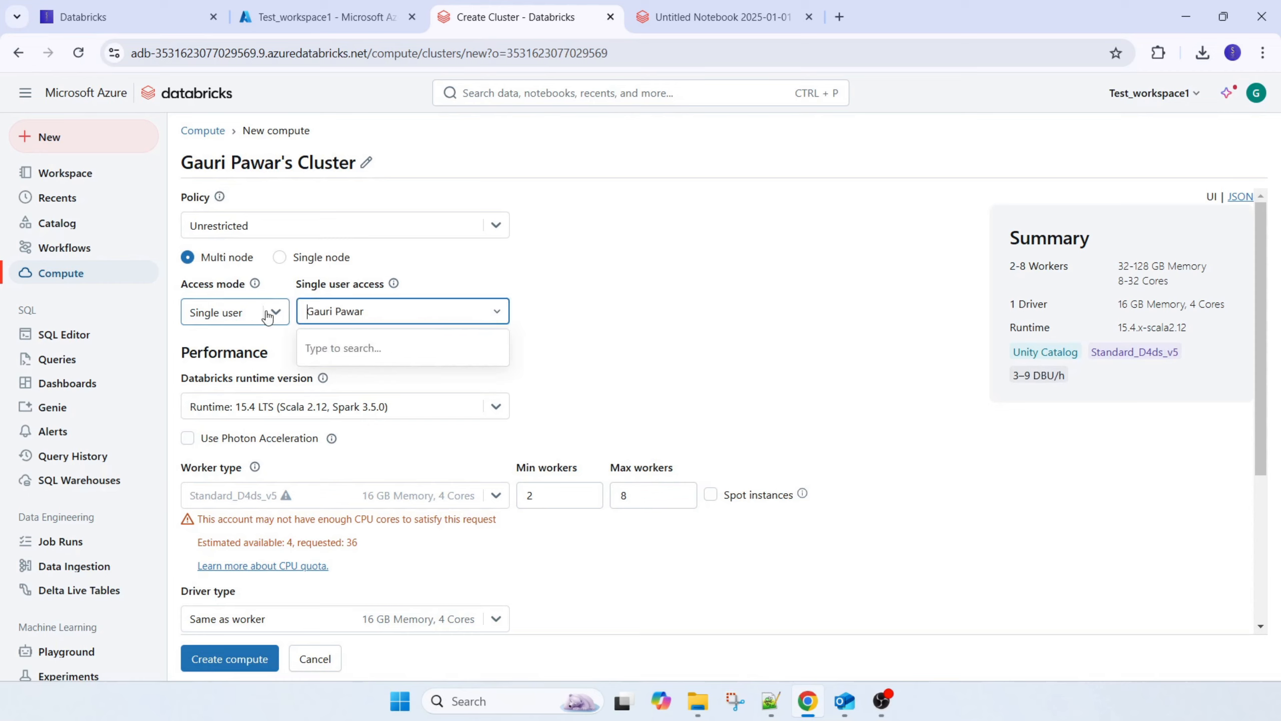
click(650, 321)
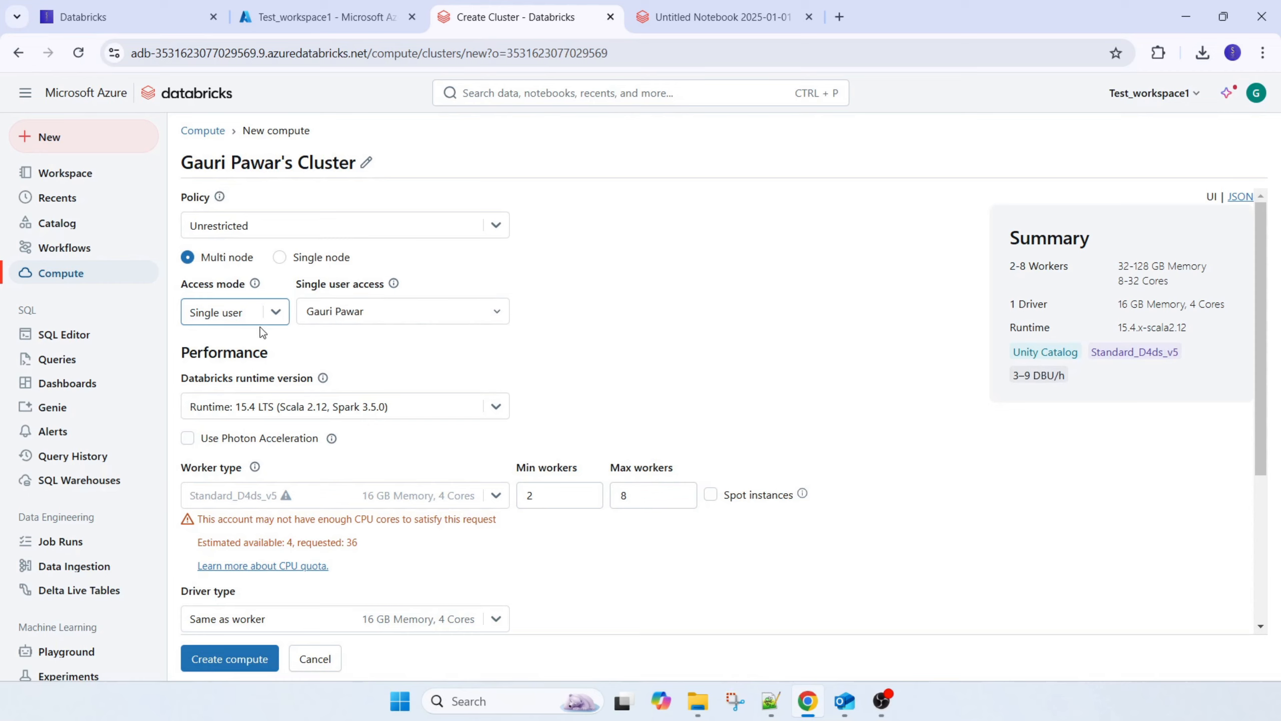
click(276, 311)
click(242, 435)
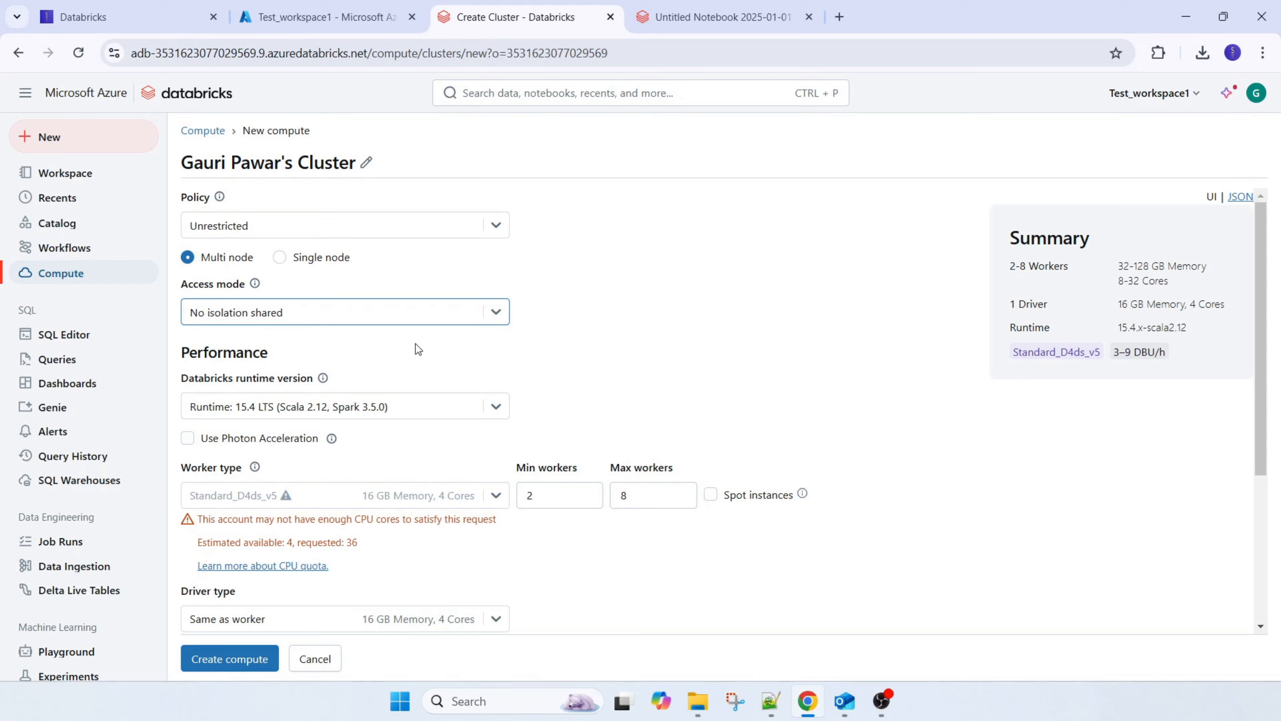
Switch the new compute to the Personal Compute policy and set its Databricks runtime version to the standard 15.4 LTS
click(497, 227)
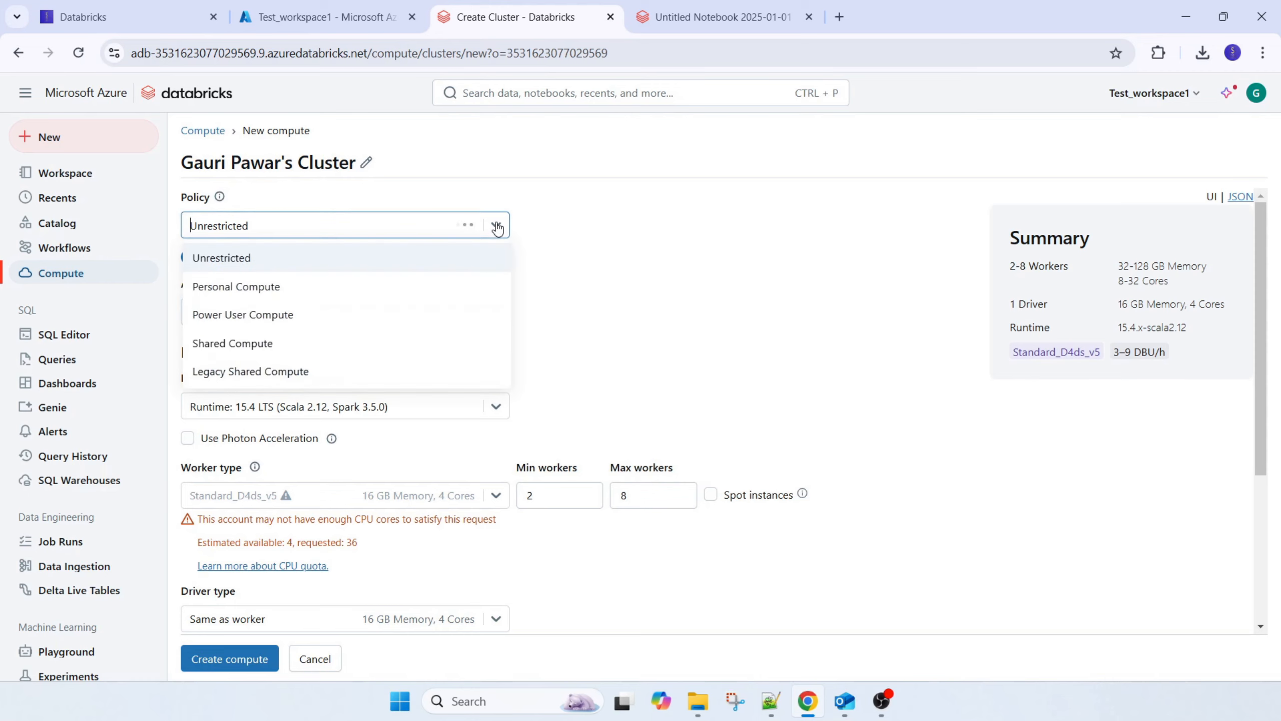
click(285, 288)
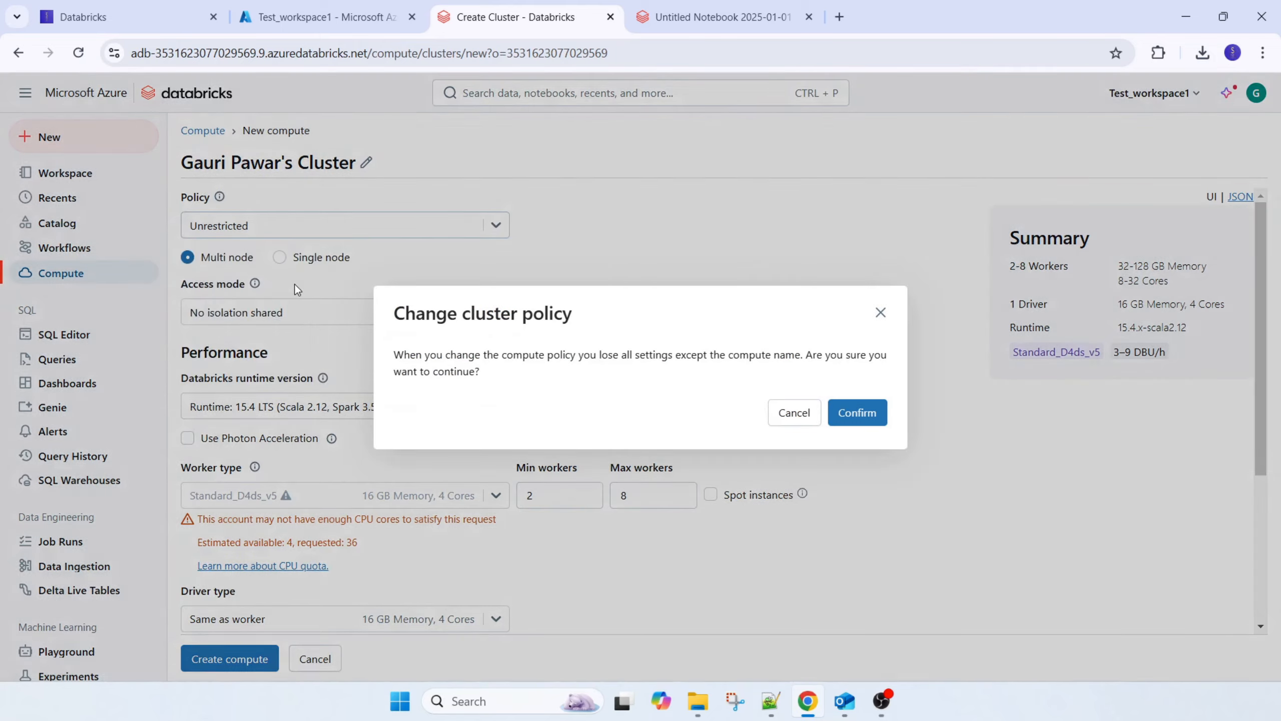
click(857, 417)
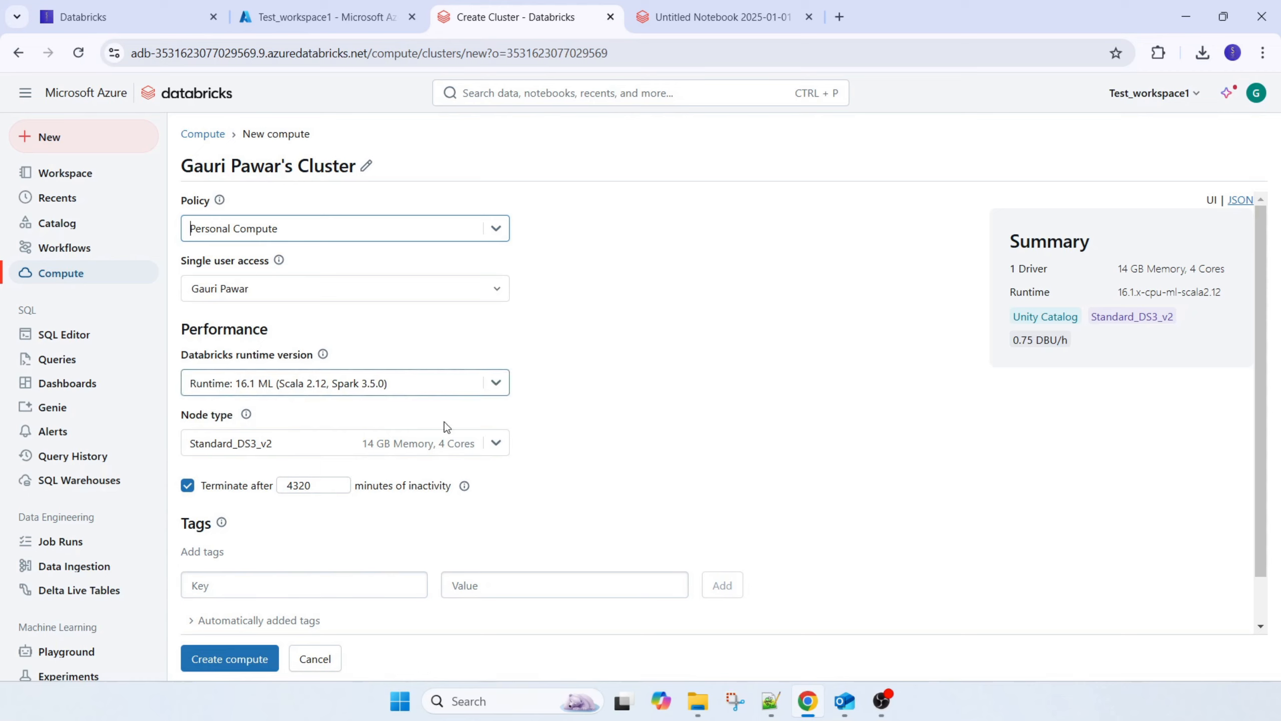
click(491, 383)
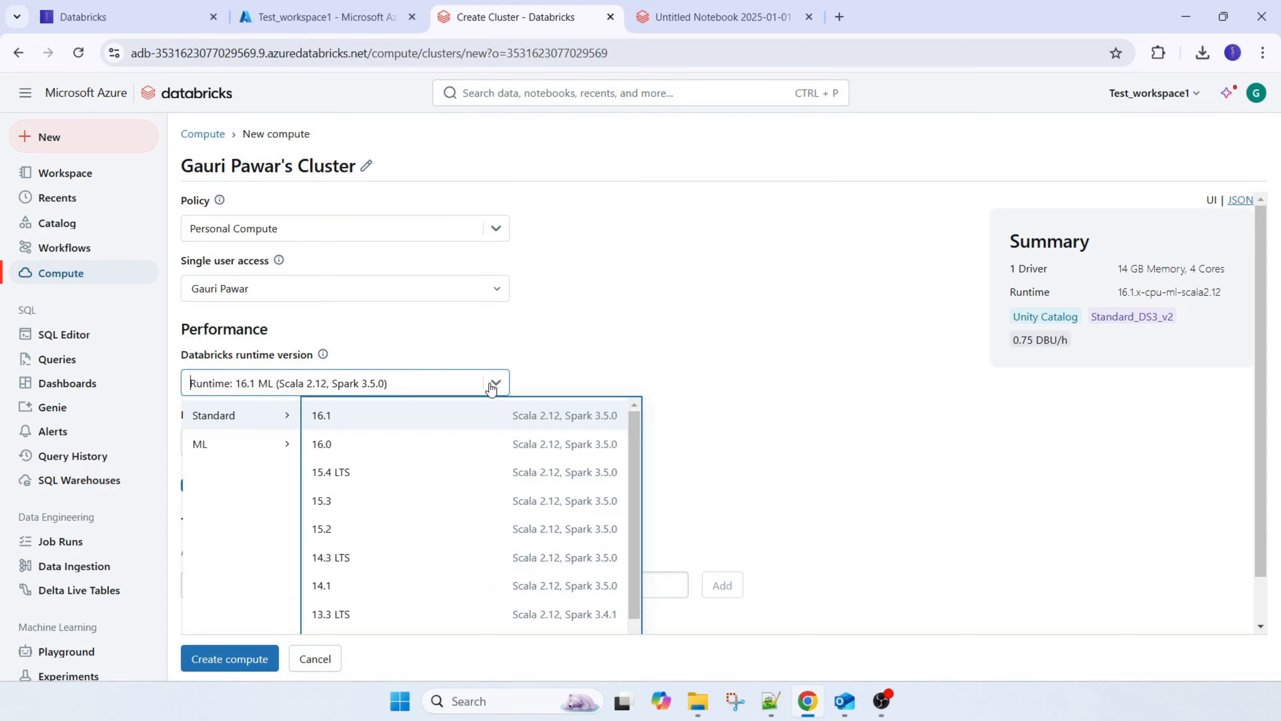
click(369, 482)
Review the node types offered under the Personal Compute policy and the remaining settings of the compute
scroll(370, 460, down, 1)
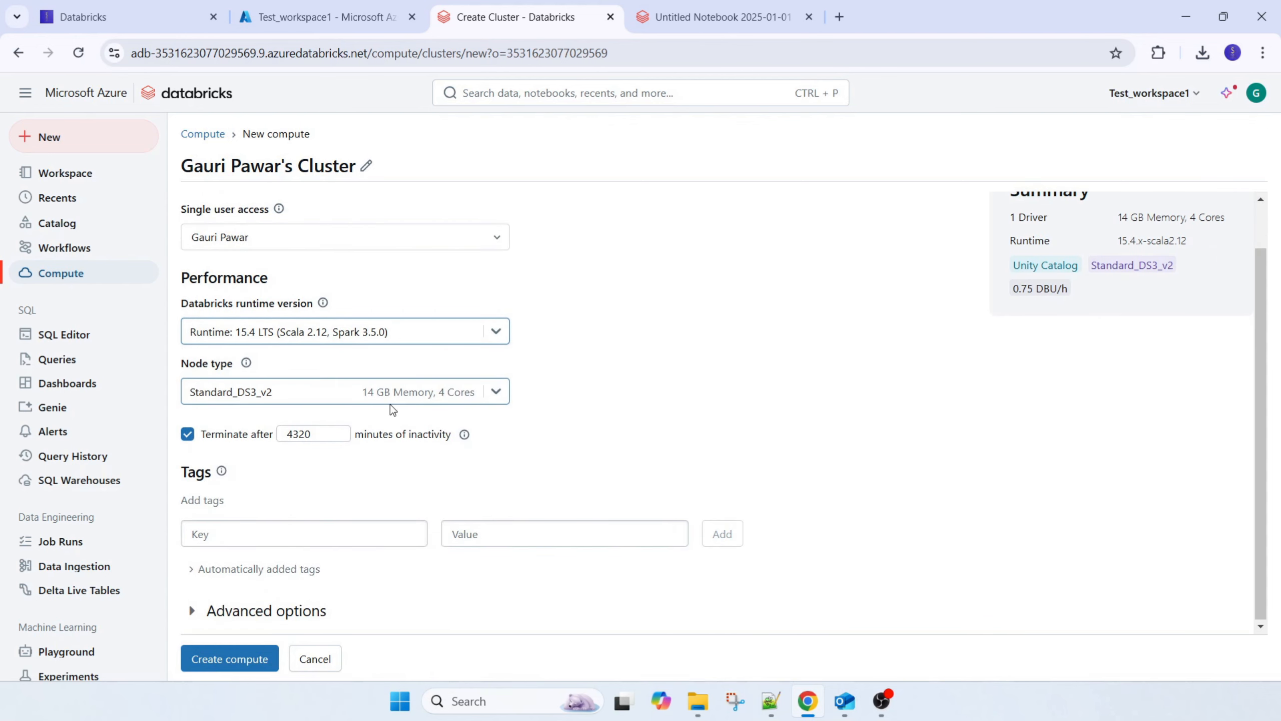
click(283, 394)
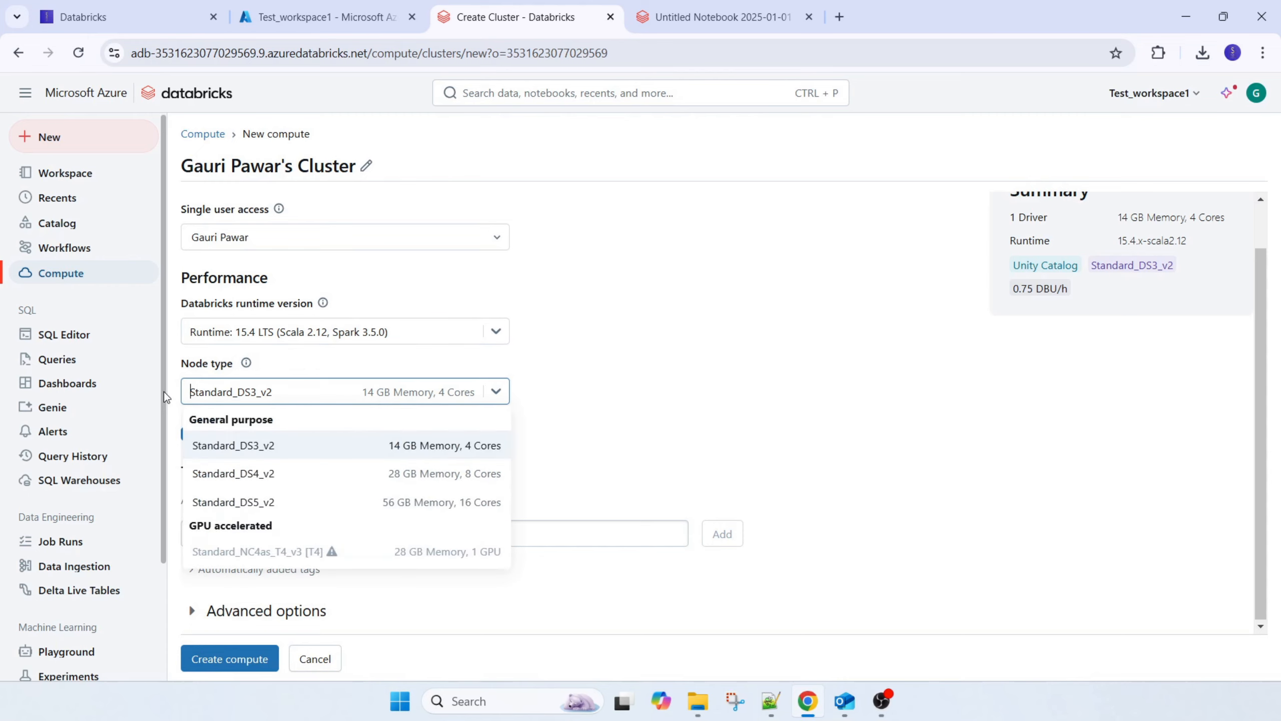
click(609, 394)
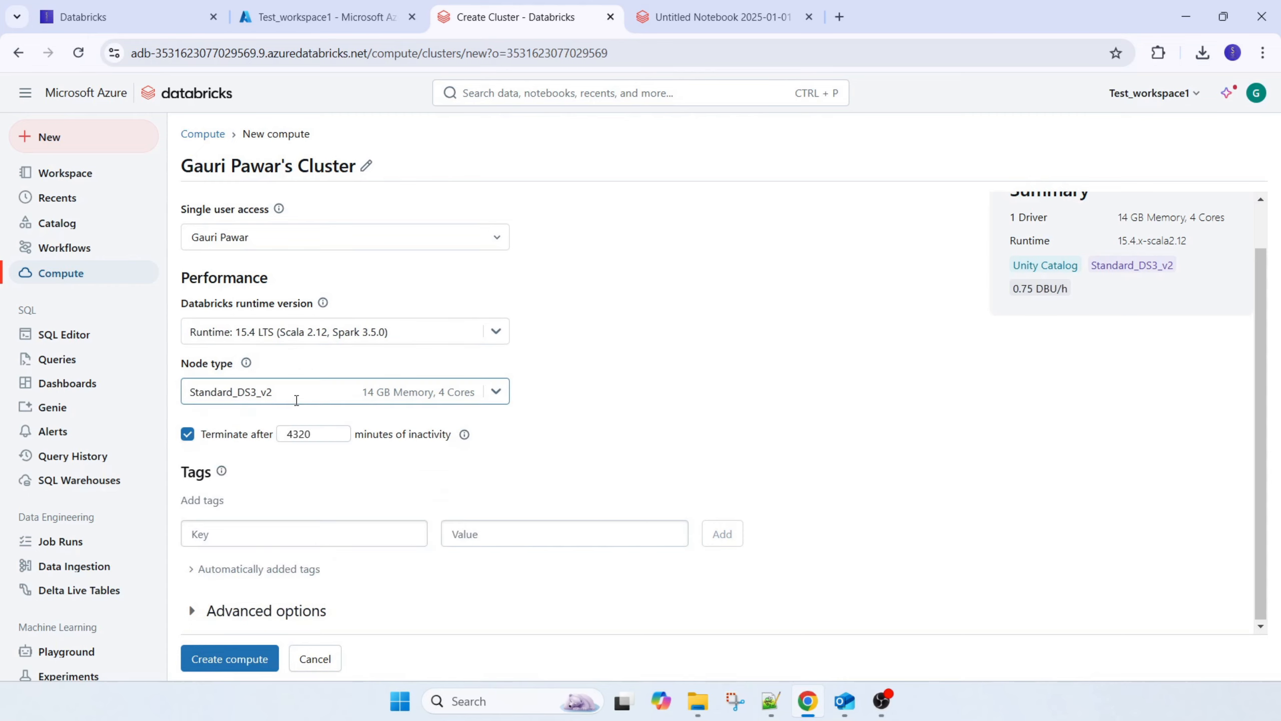
scroll(909, 352, up, 1)
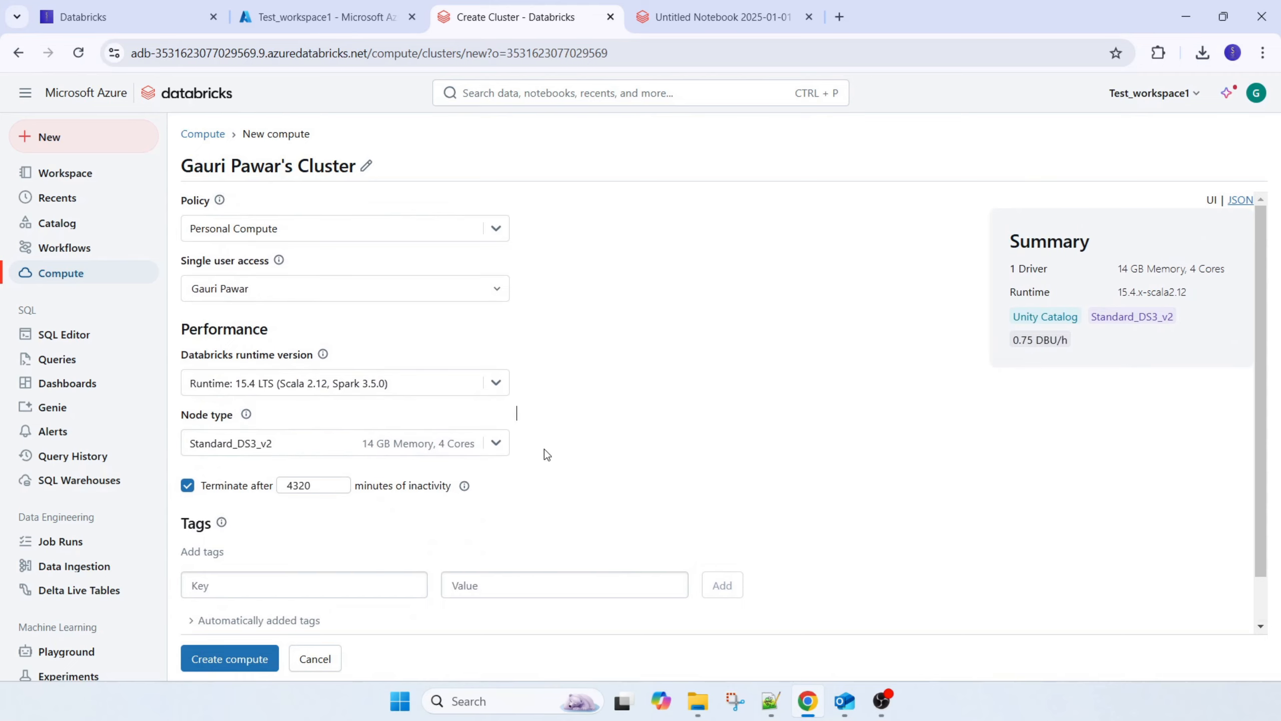
scroll(524, 470, down, 1)
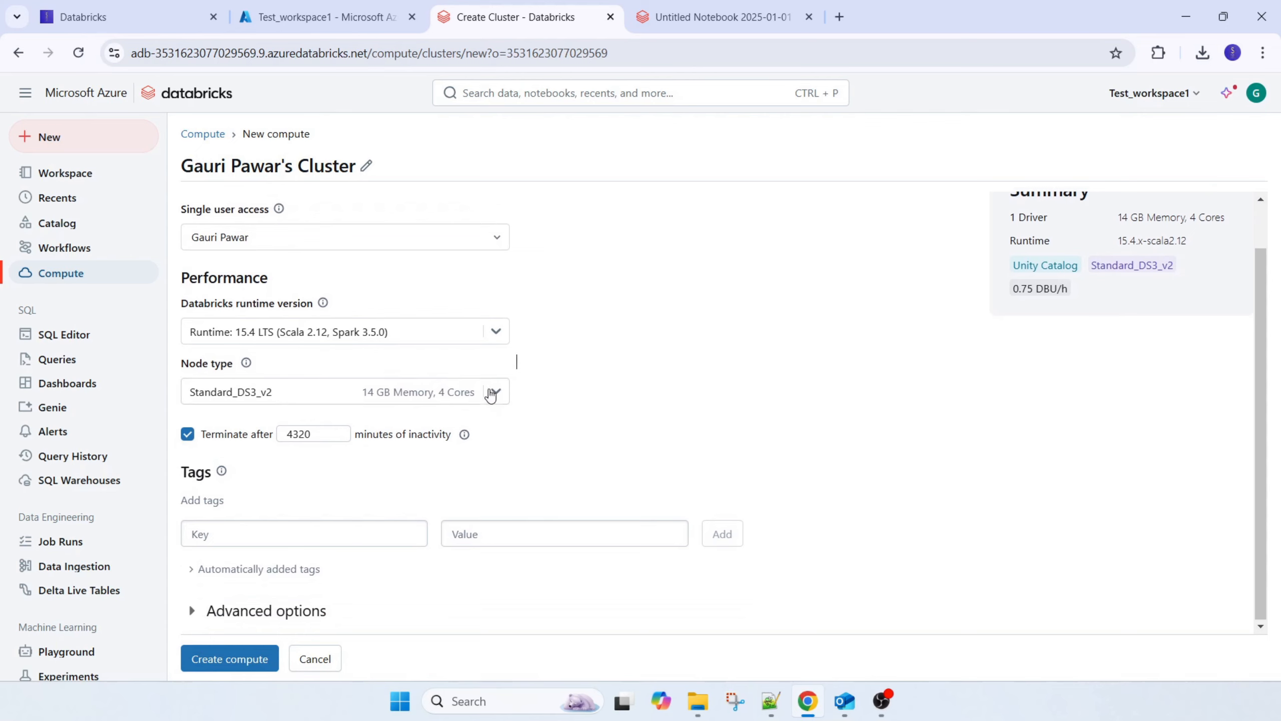
scroll(492, 393, up, 1)
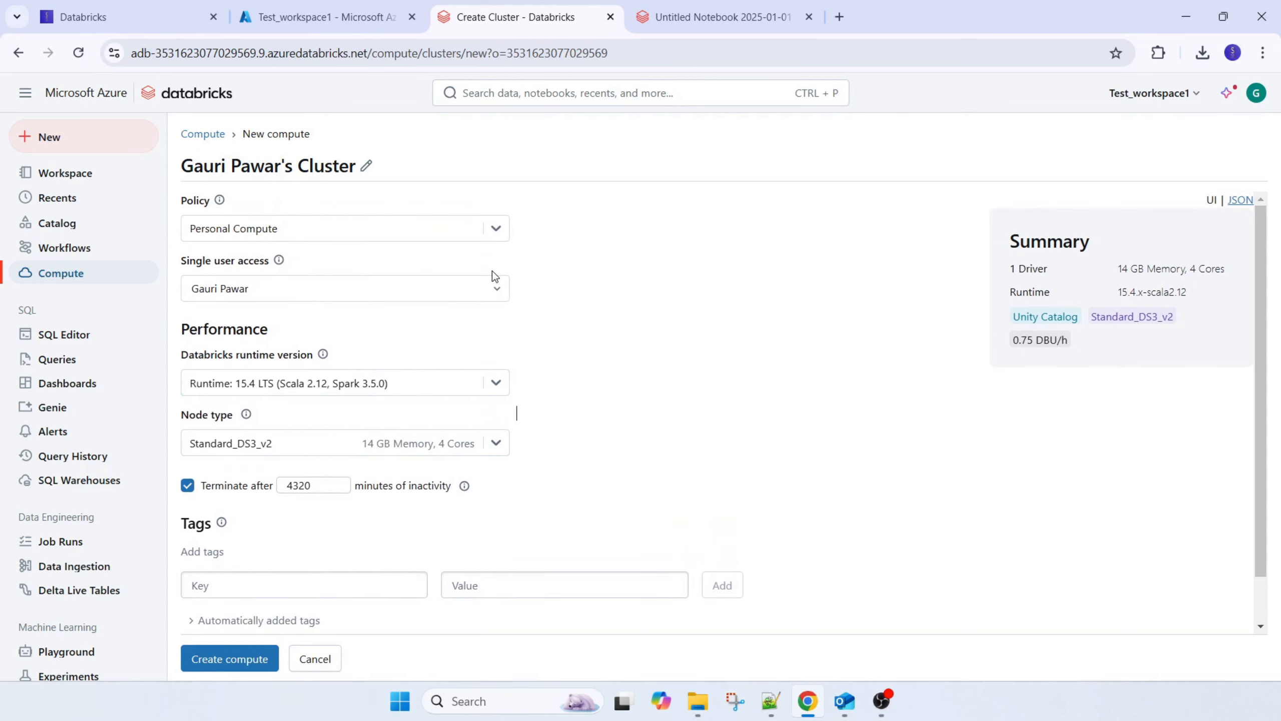
Switch the new compute to the Power User Compute policy, confirm the change, and review its worker and driver settings
click(496, 229)
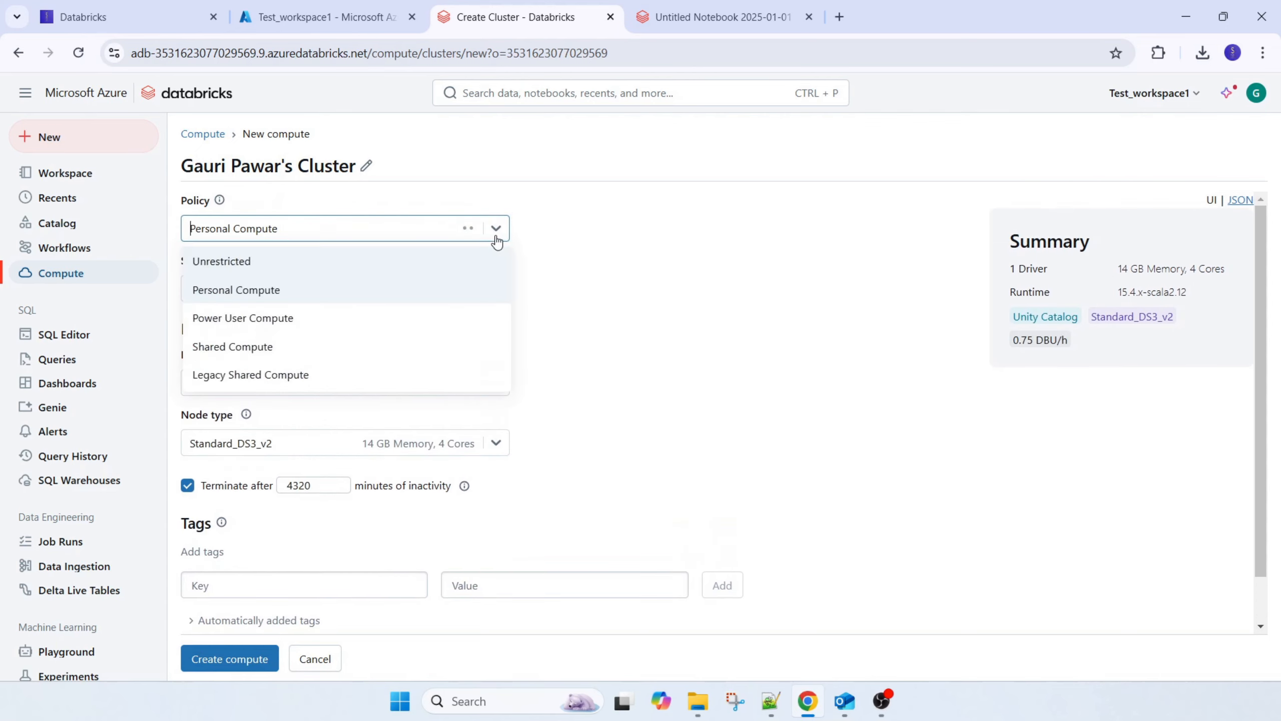
click(278, 317)
click(877, 415)
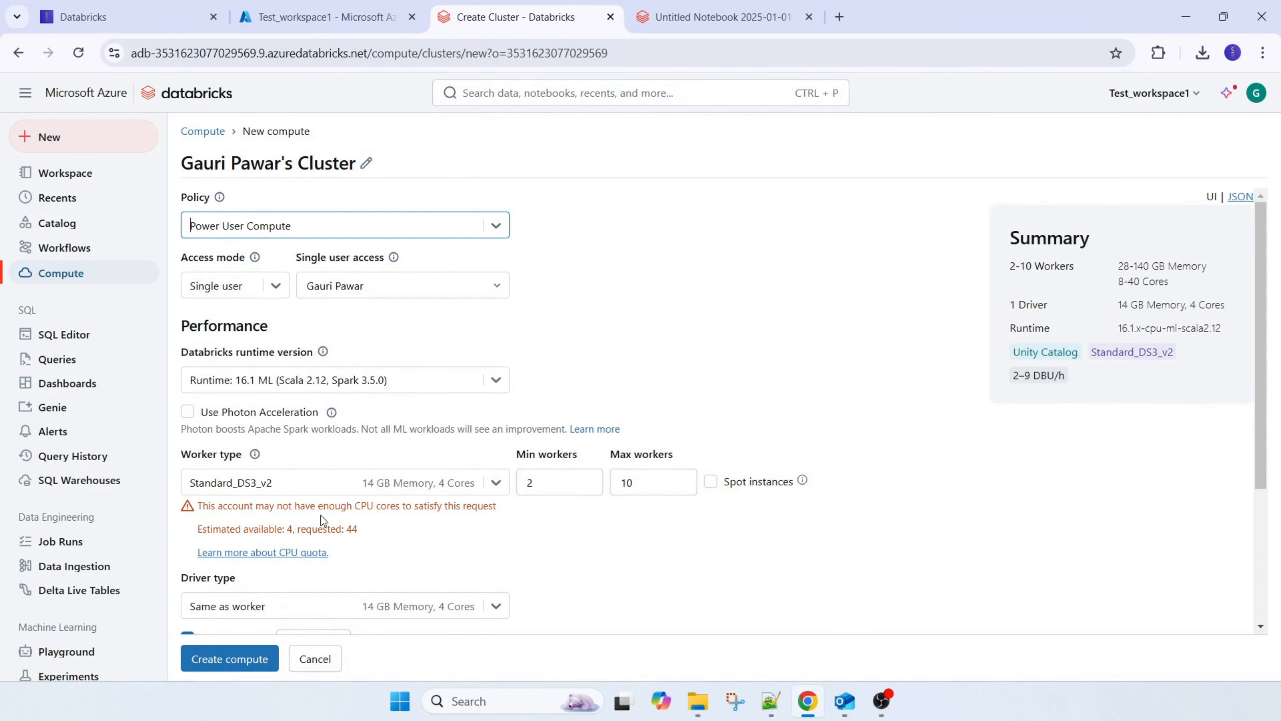
scroll(367, 513, down, 1)
scroll(367, 513, down, 1)
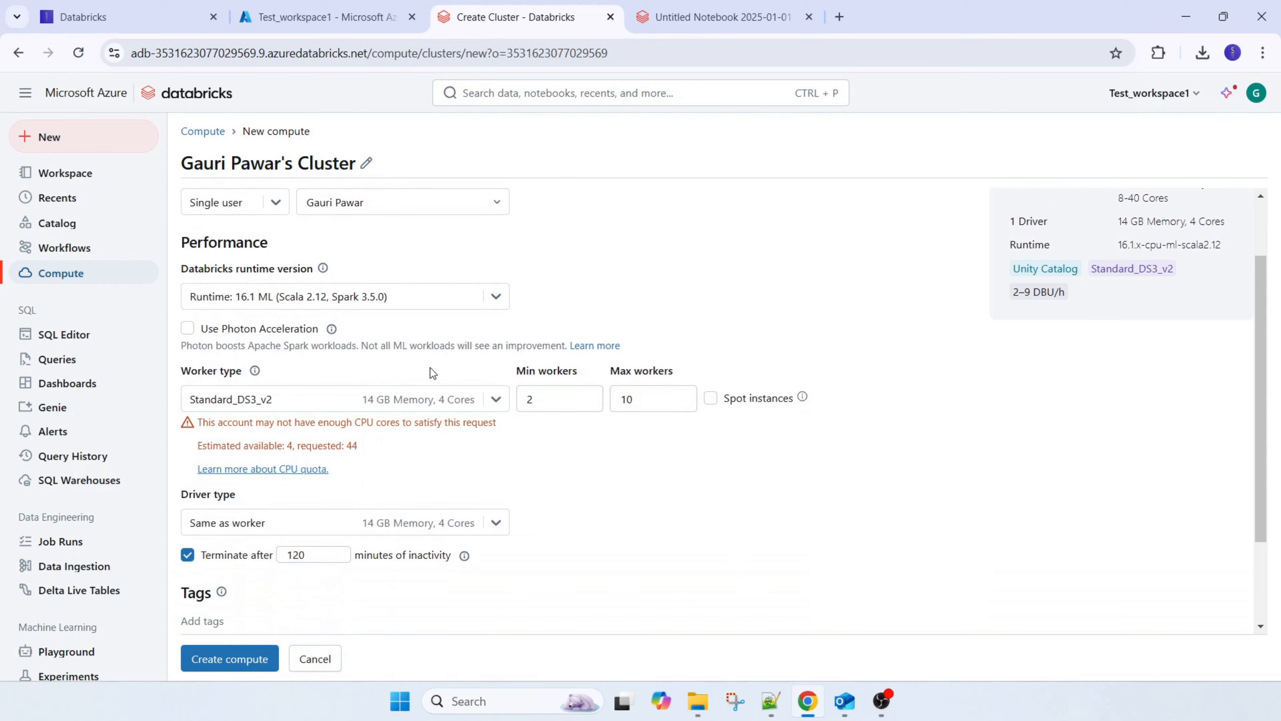
Set the worker type to Standard_D4pds_v6, with both the minimum and maximum workers at 1
drag(635, 401, 499, 400)
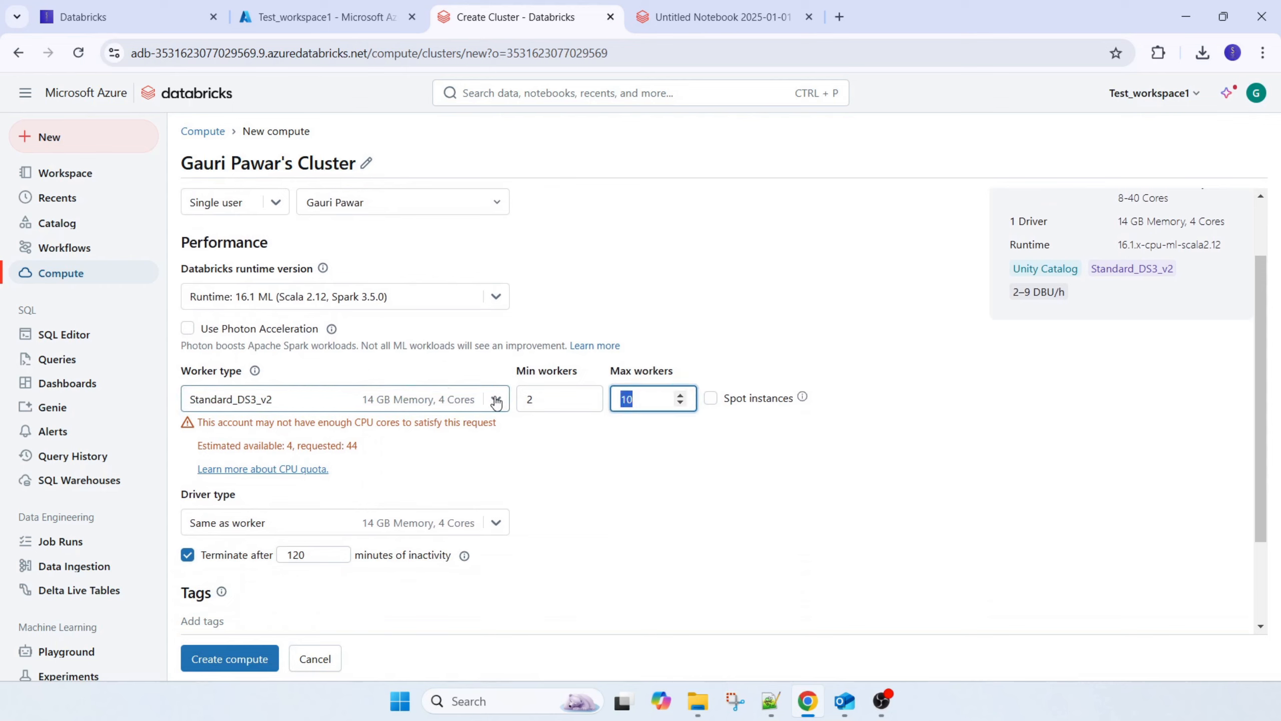
click(497, 401)
click(433, 455)
drag(634, 400, 525, 400)
key(BackSpace)
text(11)
click(558, 469)
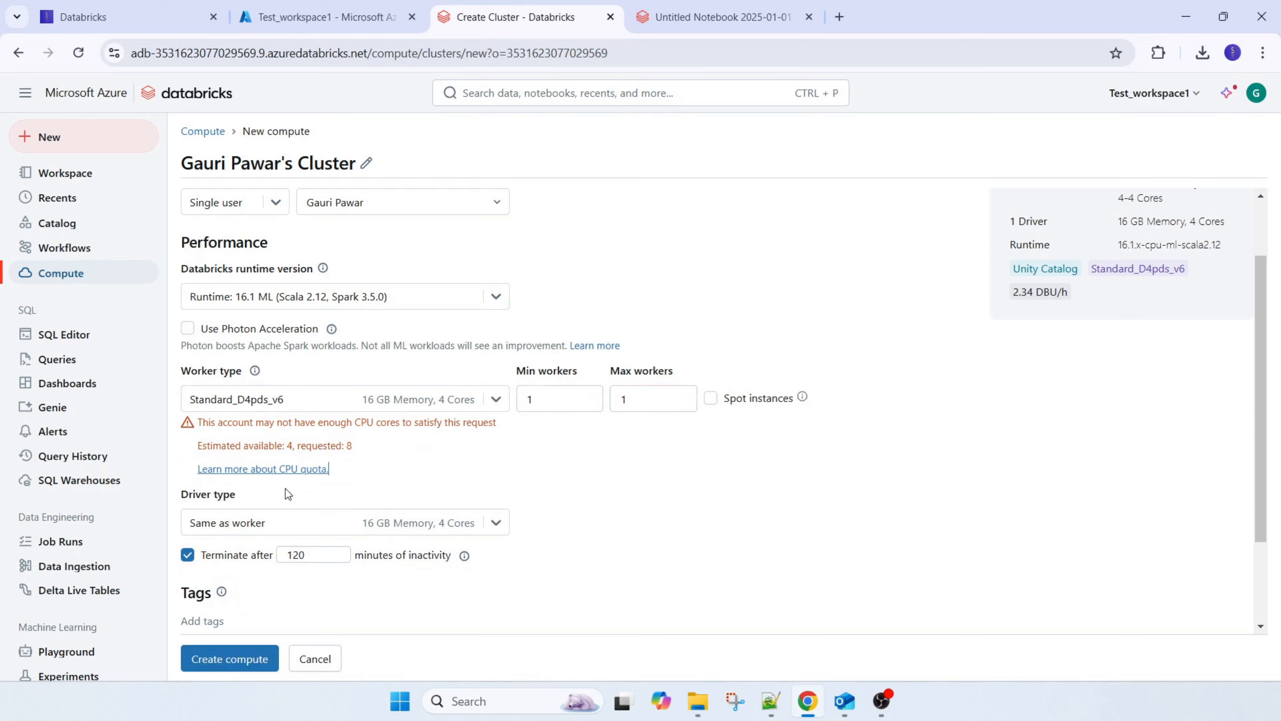
Set the driver type of the new compute to Standard_D3_v2
click(492, 526)
scroll(341, 585, down, 3)
scroll(341, 594, down, 3)
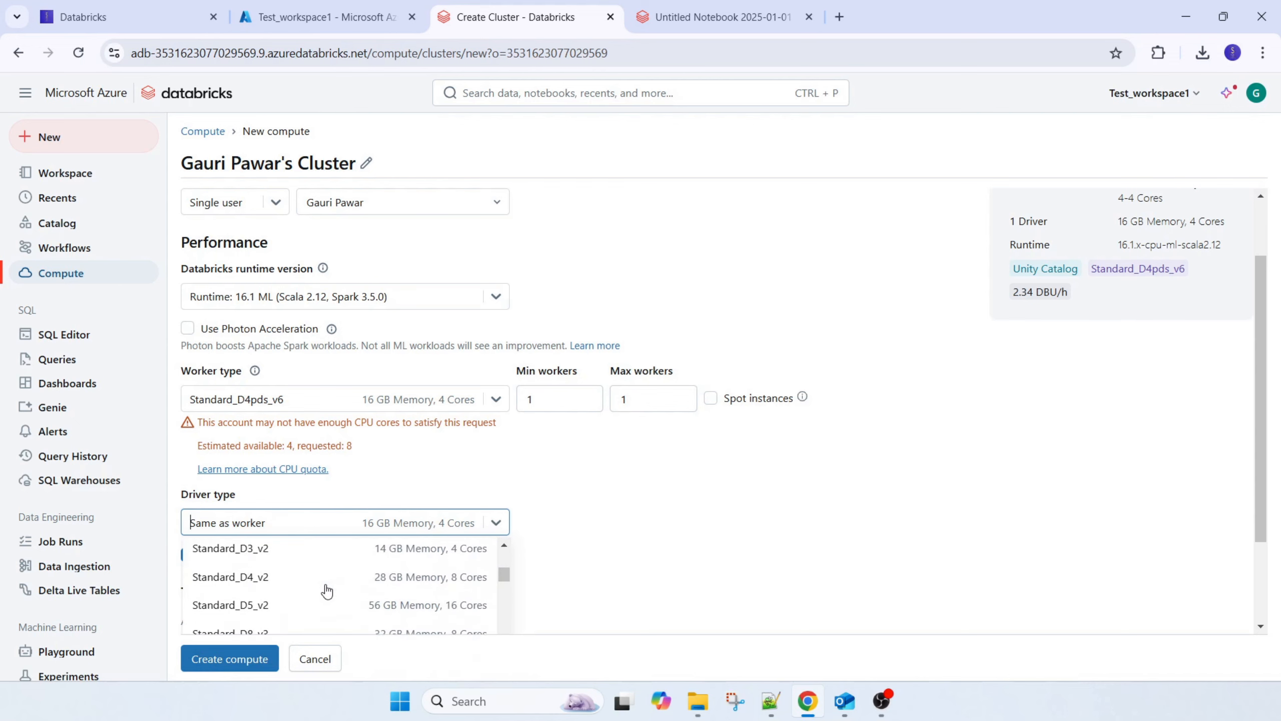
click(394, 628)
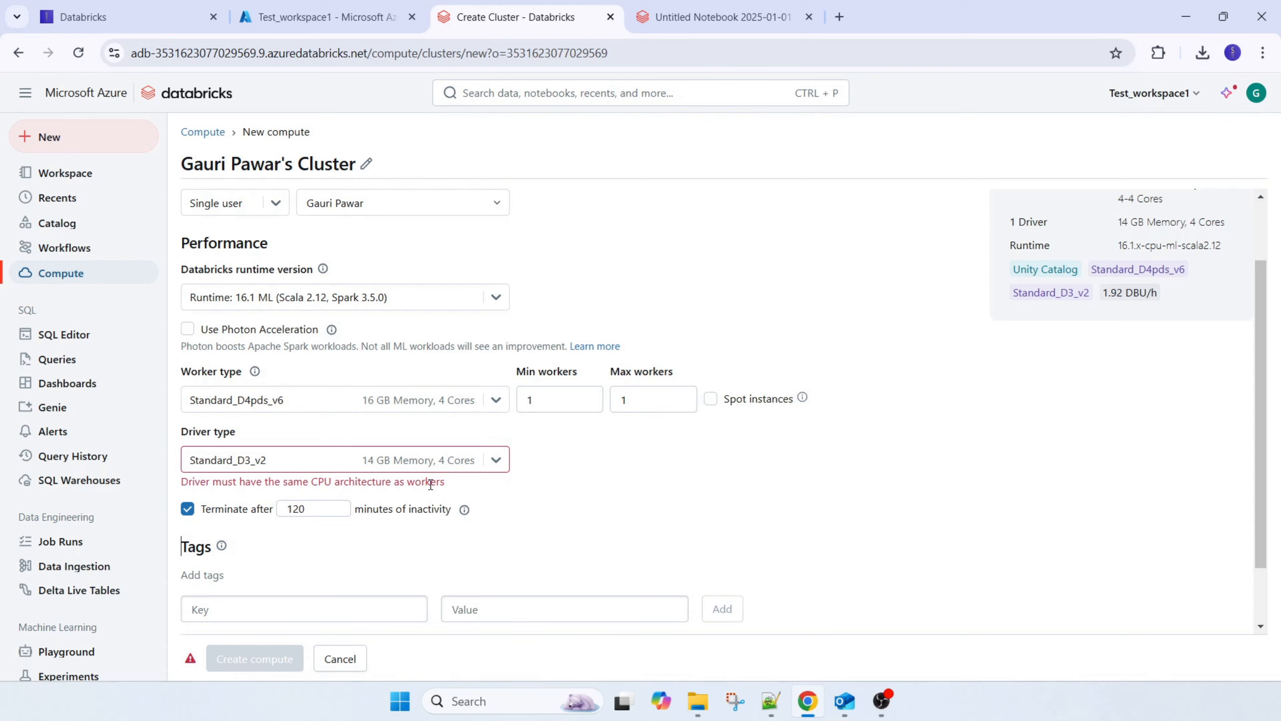
Change the worker type to Standard_D3_v2 from the General purpose (HDD) group to match the driver
click(493, 401)
click(494, 402)
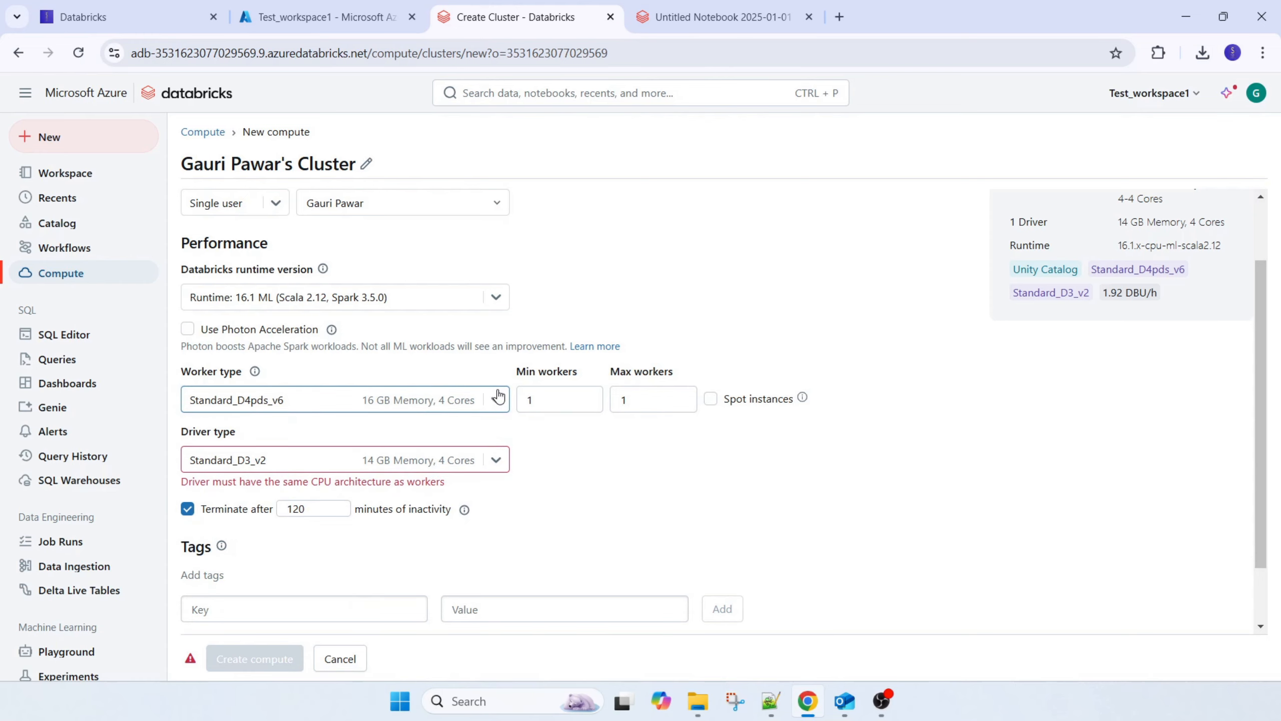
click(498, 397)
scroll(343, 534, down, 3)
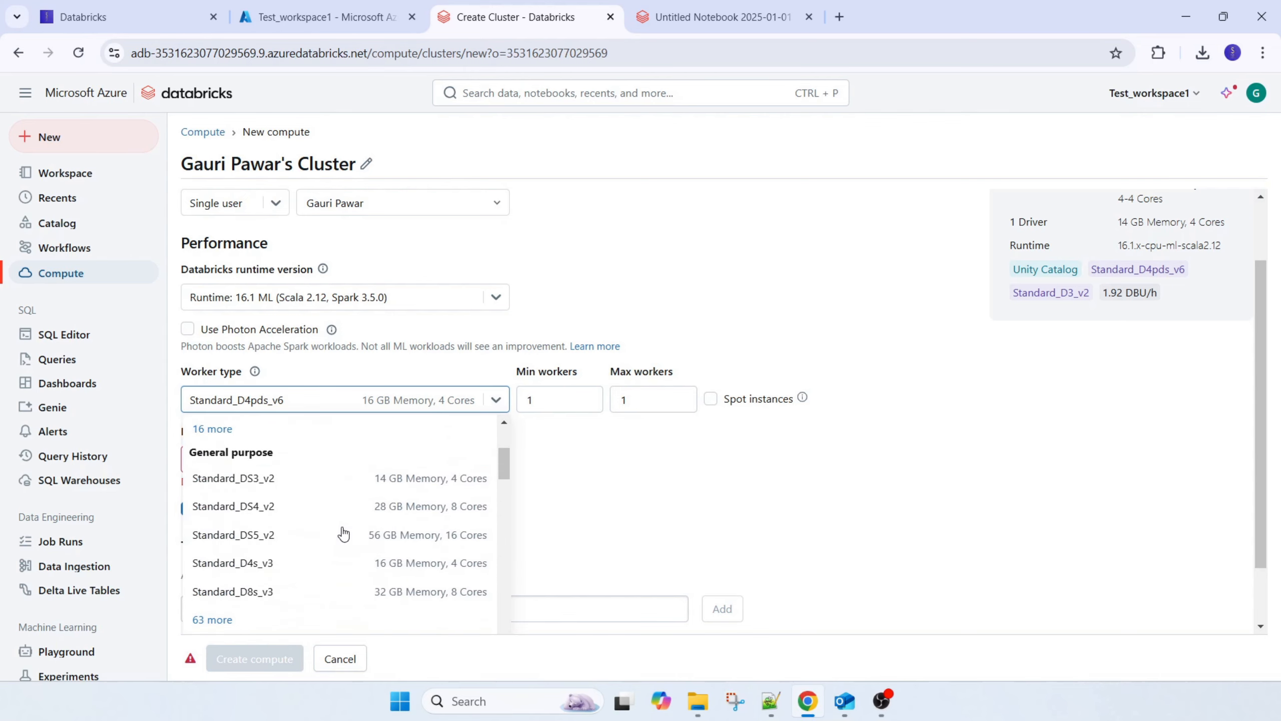
scroll(282, 495, down, 3)
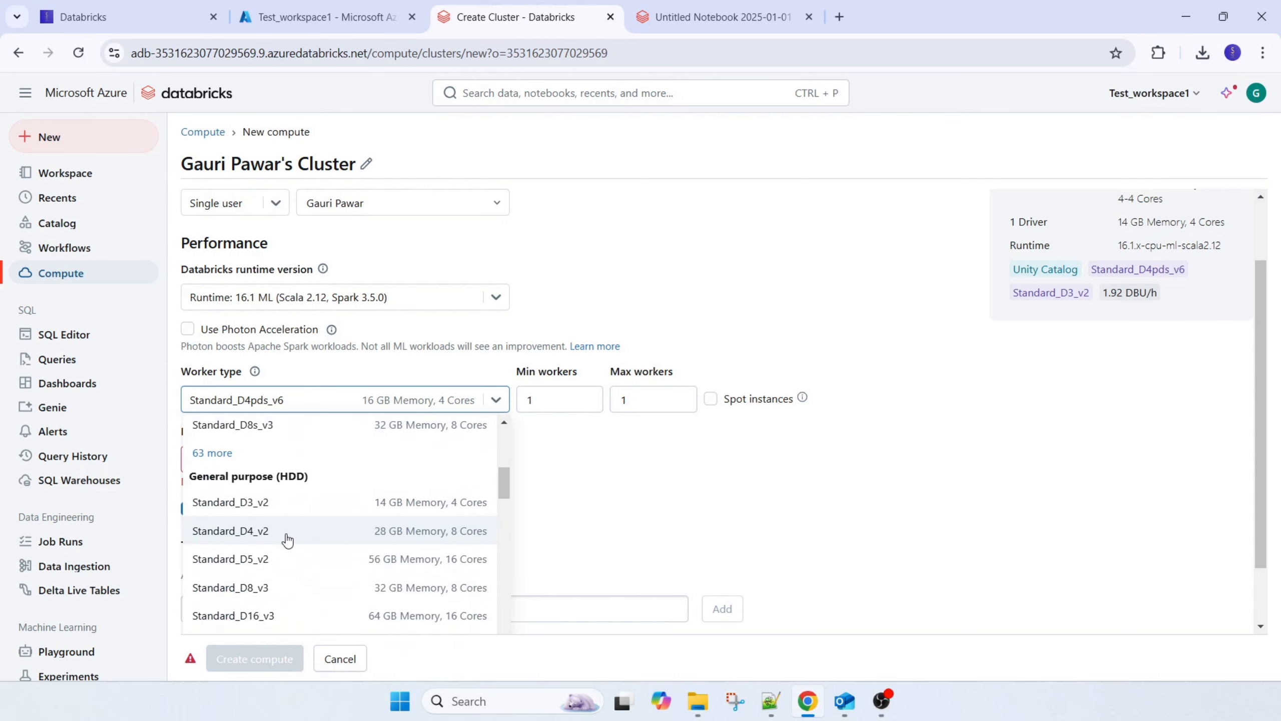
click(279, 502)
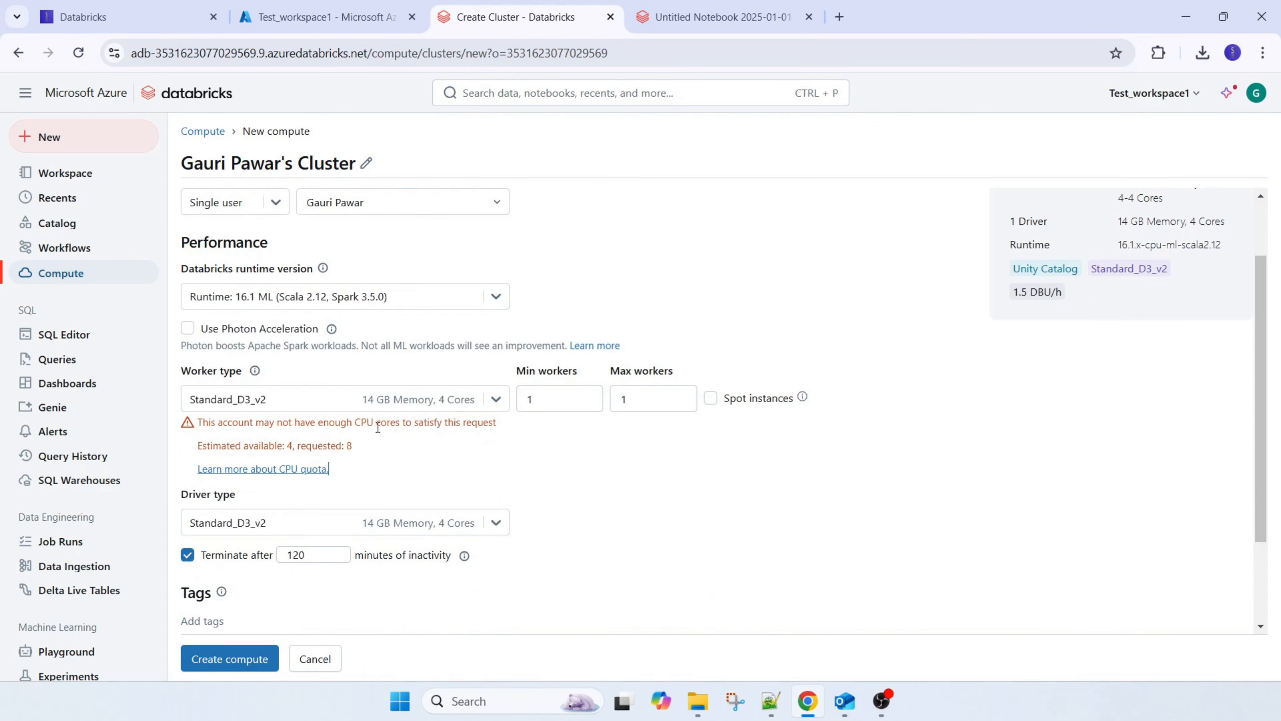
Switch the new compute's policy back to Personal Compute and confirm the change
scroll(604, 520, up, 1)
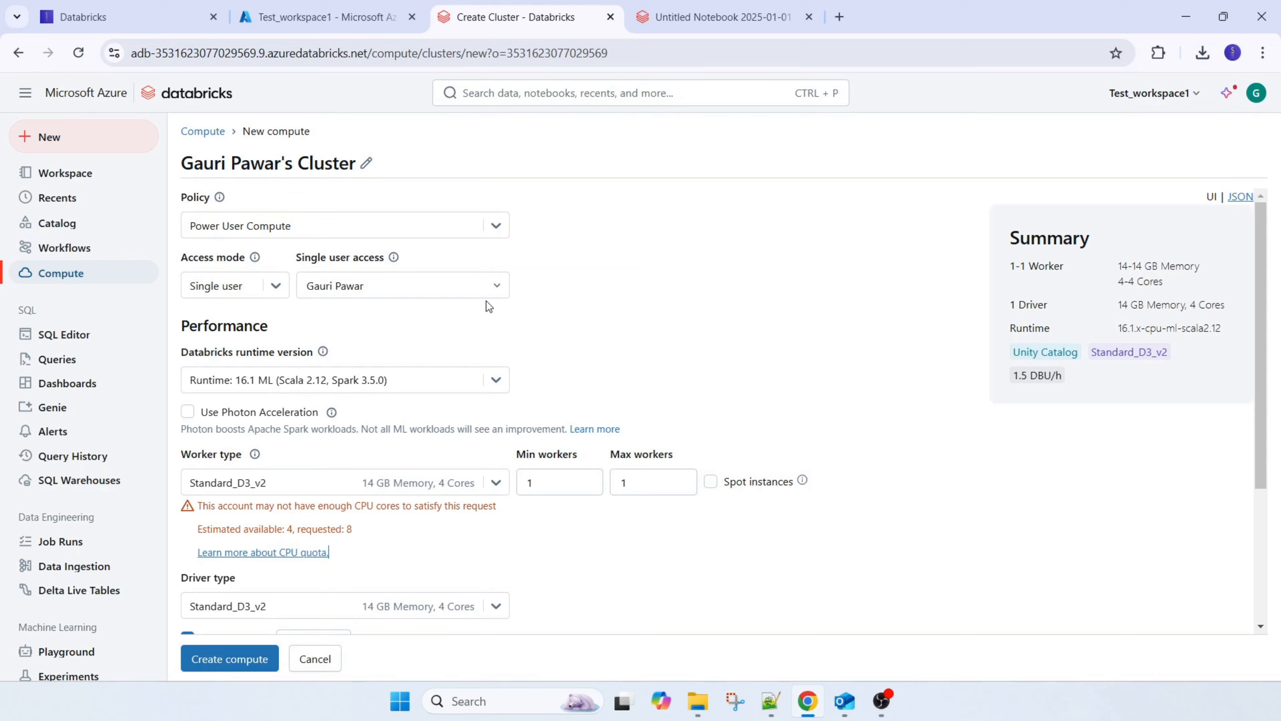
click(505, 226)
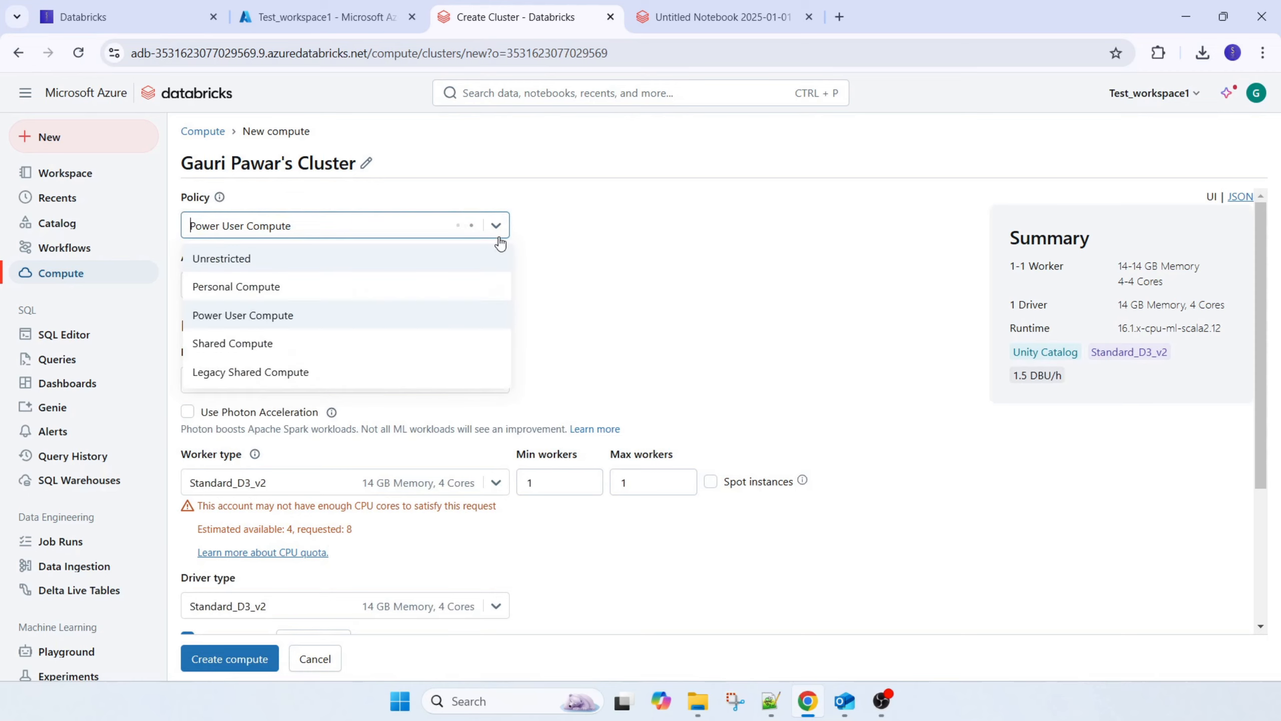
click(282, 286)
click(843, 414)
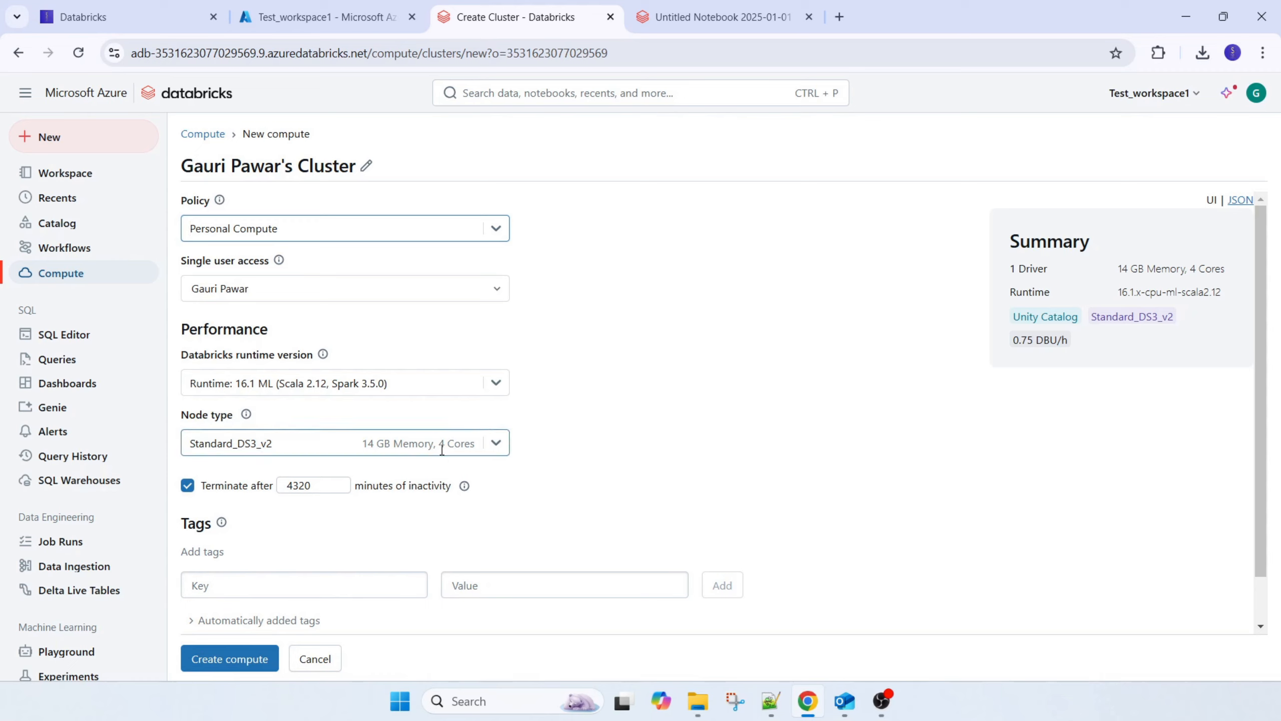
Set the compute to terminate after 30 minutes of inactivity, and check its single user access and tag settings
double_click(303, 485)
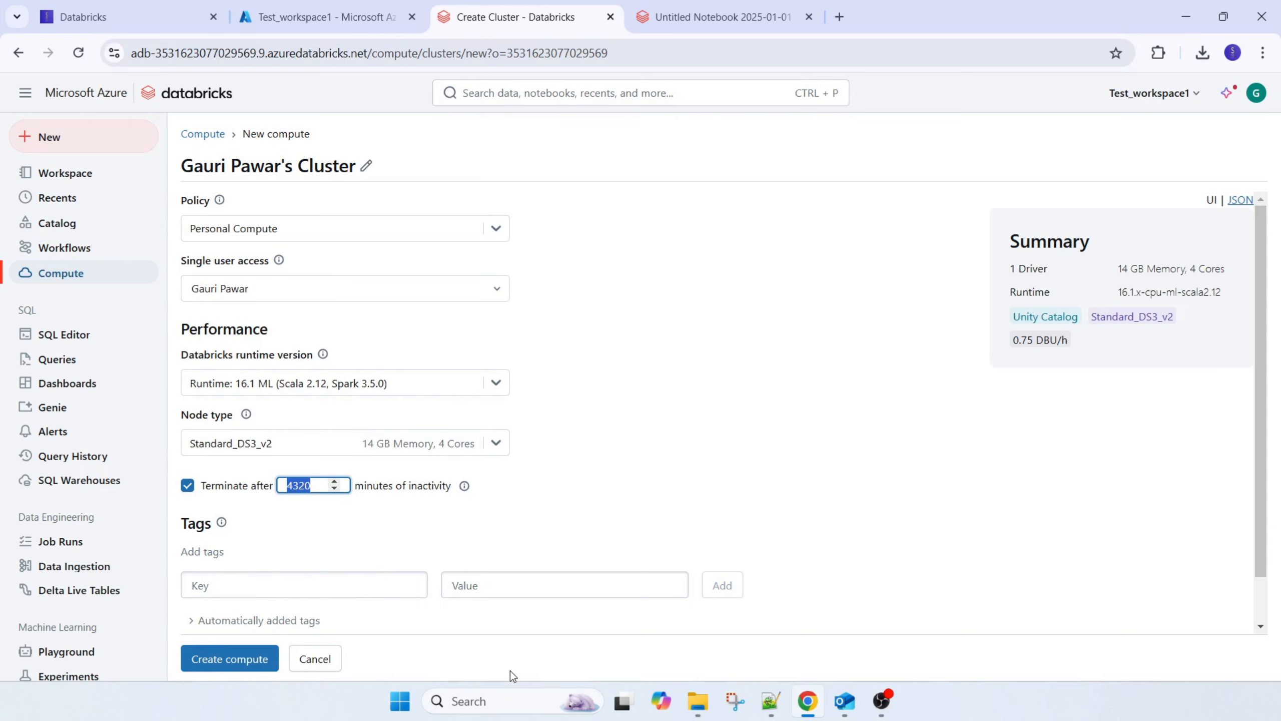
text(30)
scroll(334, 544, down, 1)
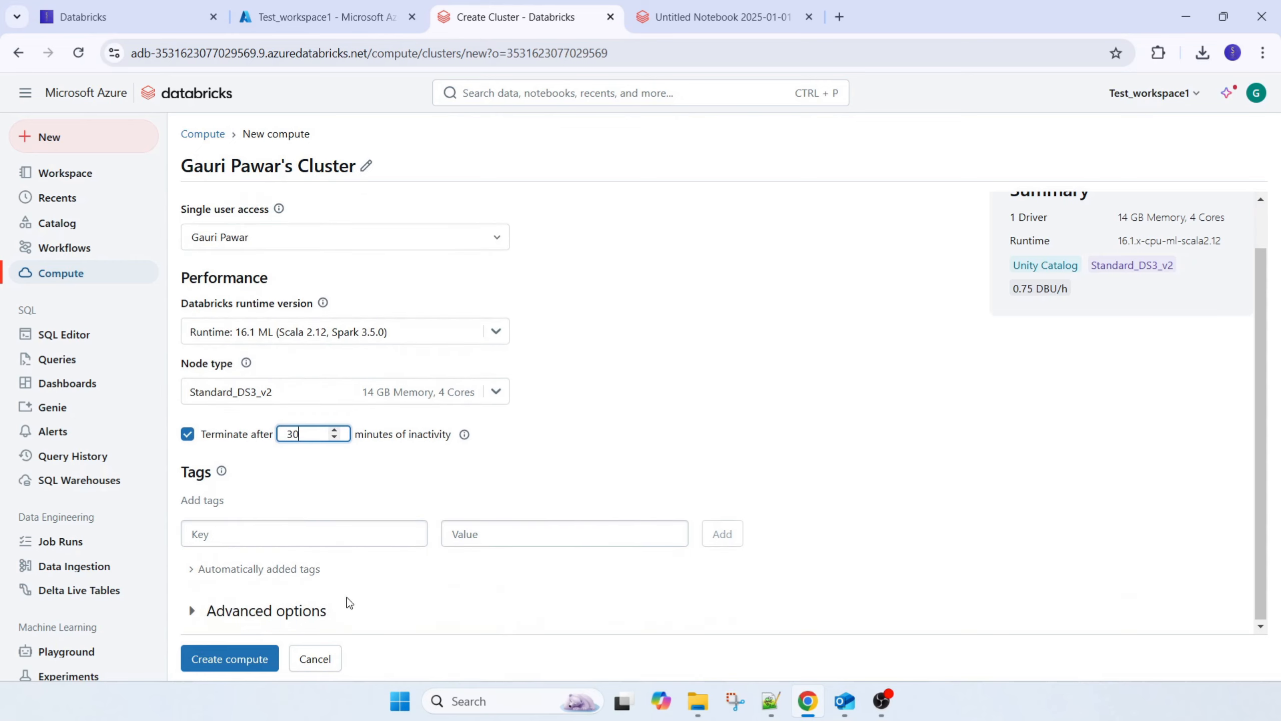
scroll(446, 492, up, 1)
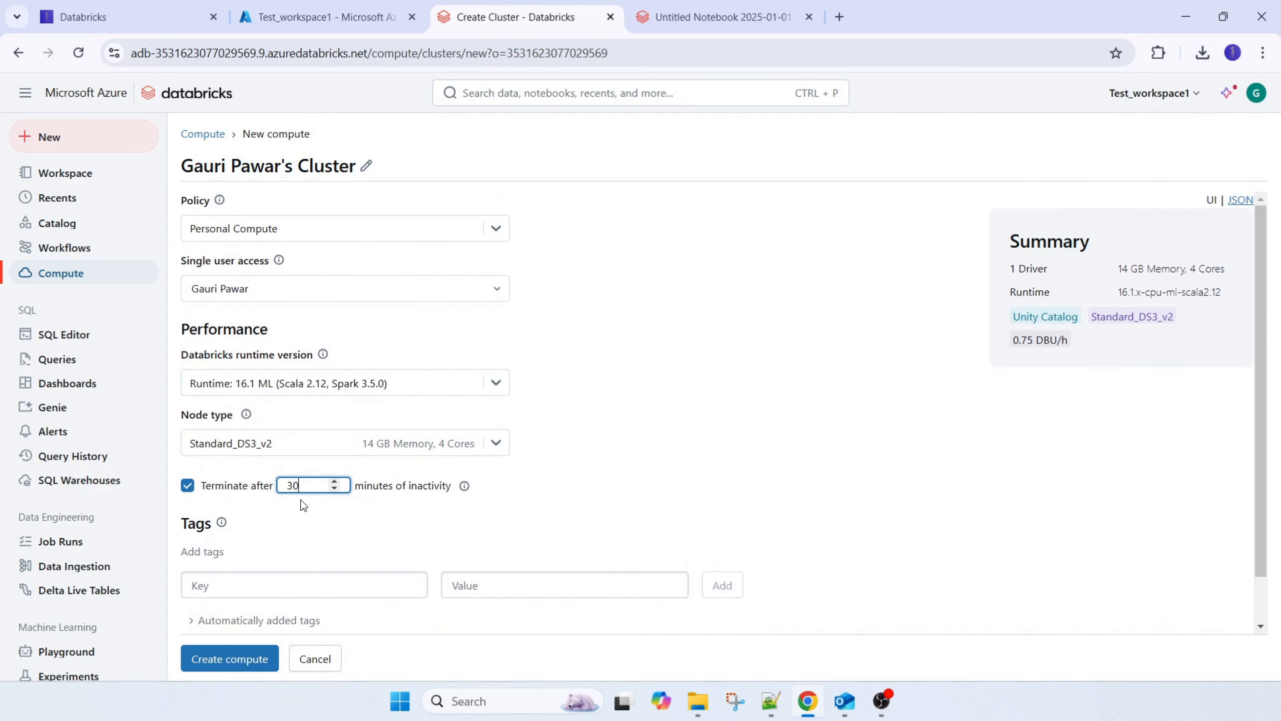
scroll(384, 556, down, 1)
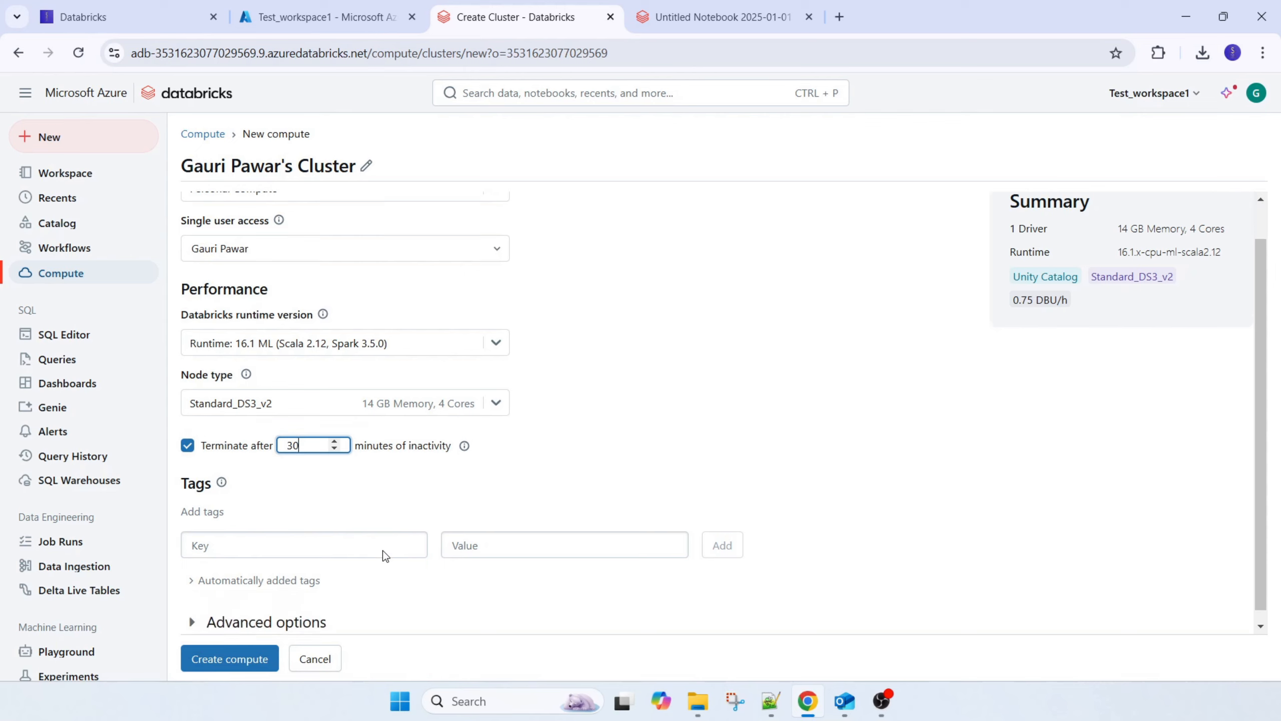
click(497, 240)
click(497, 240)
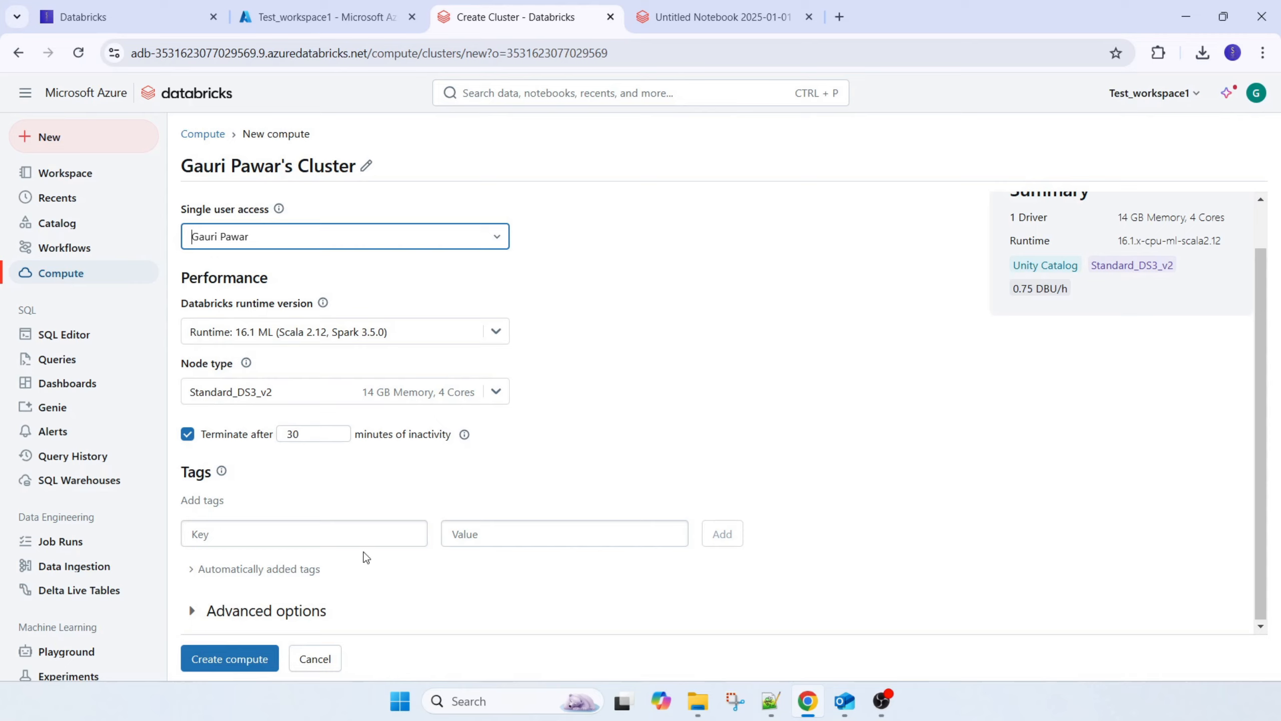
Create the Personal Compute cluster and review its summary for node type, DBU rate, driver and runtime
click(243, 660)
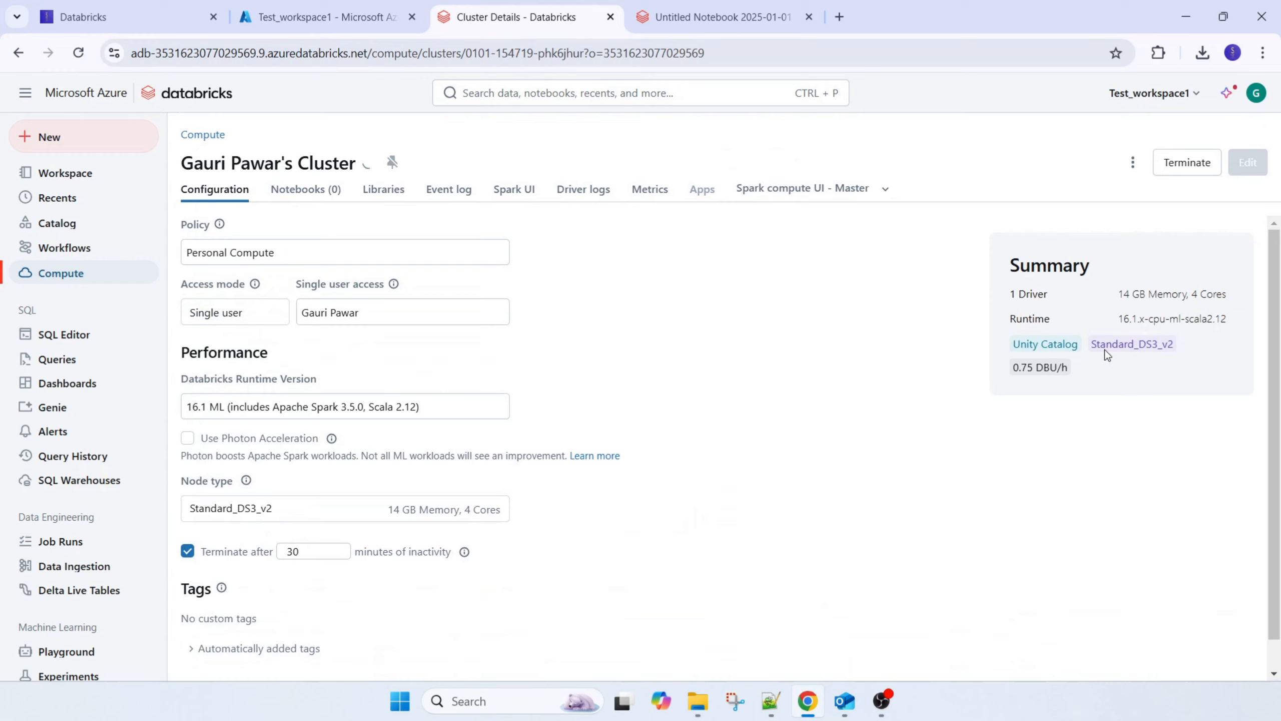
drag(1168, 345, 1173, 345)
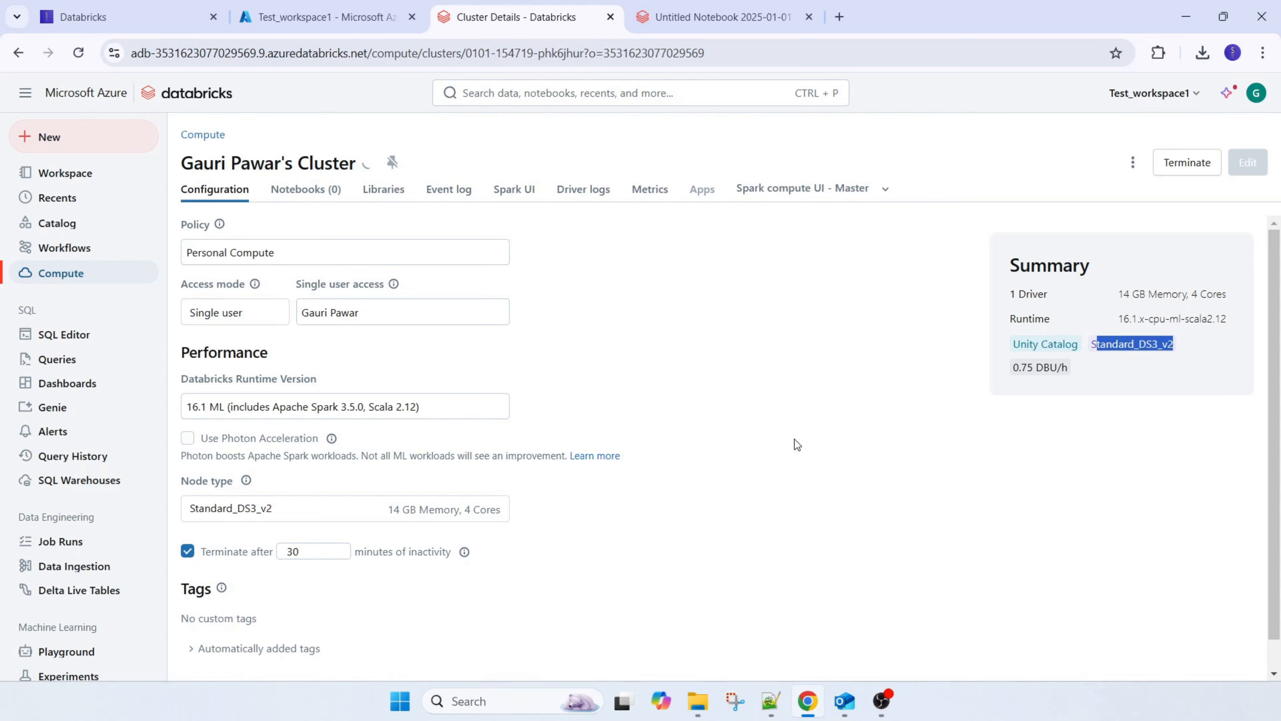
scroll(244, 560, down, 1)
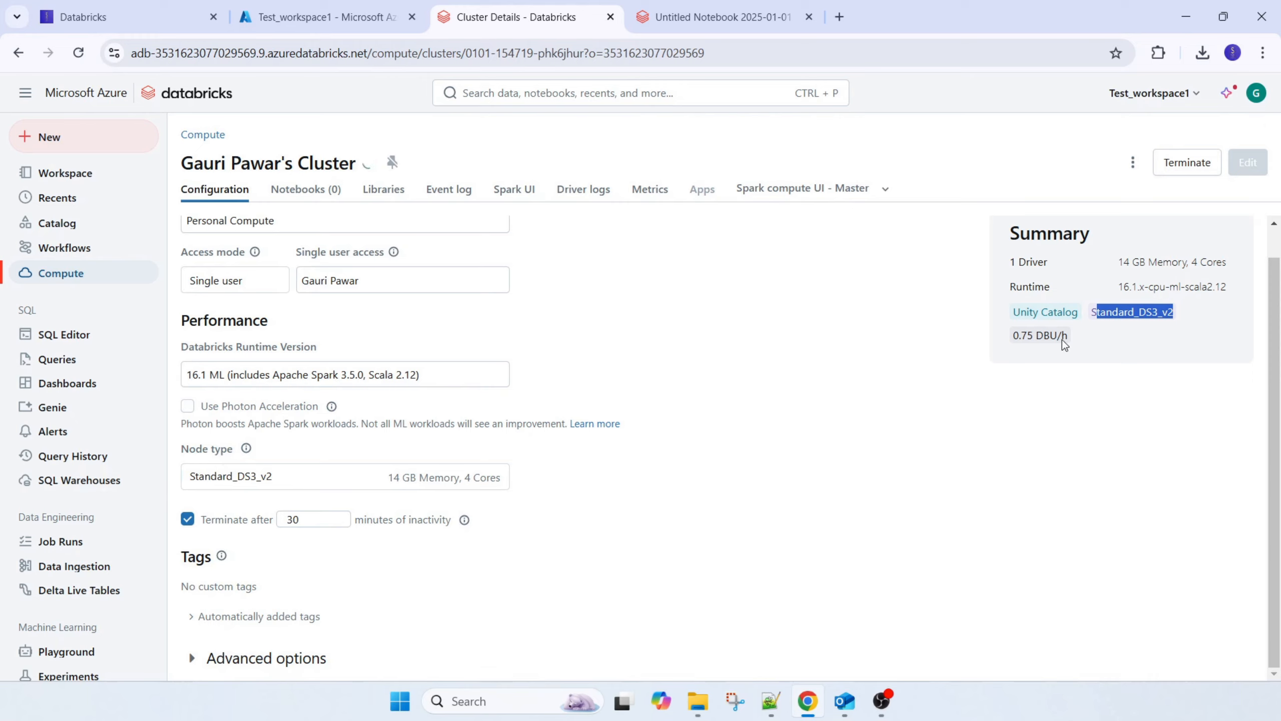
click(1015, 339)
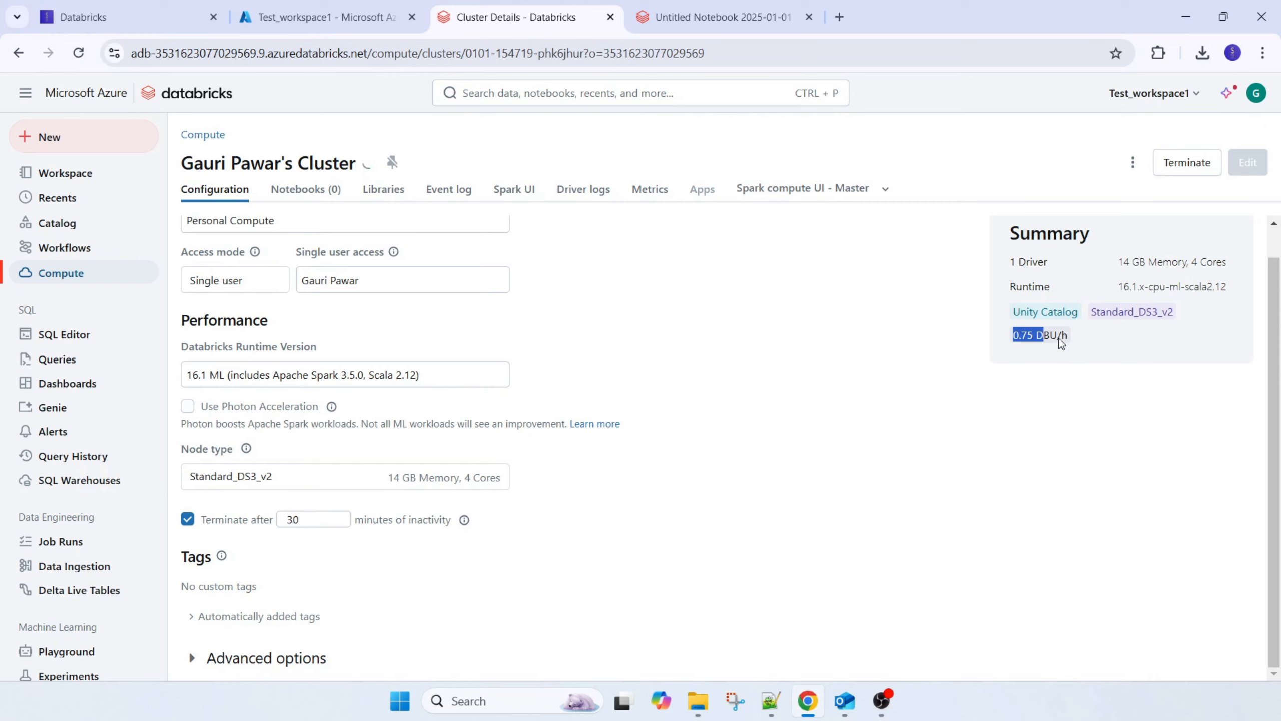
click(1061, 337)
triple_click(1194, 268)
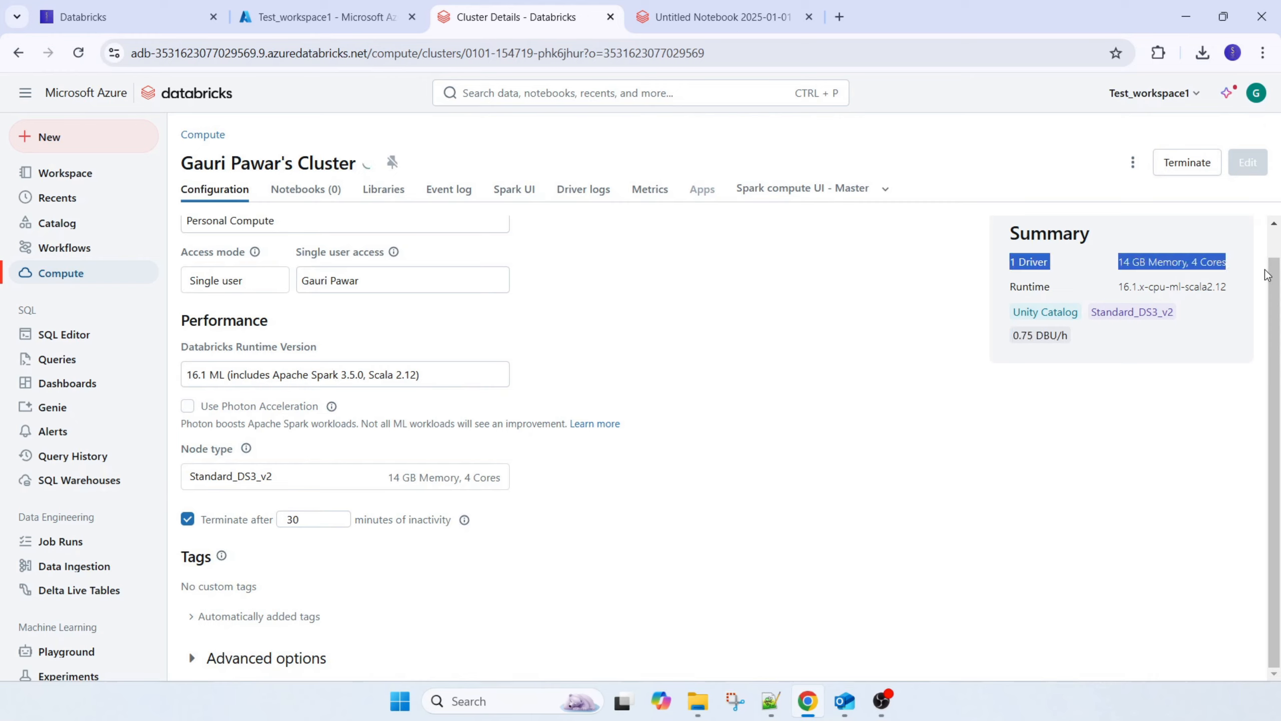
drag(1228, 287, 1125, 291)
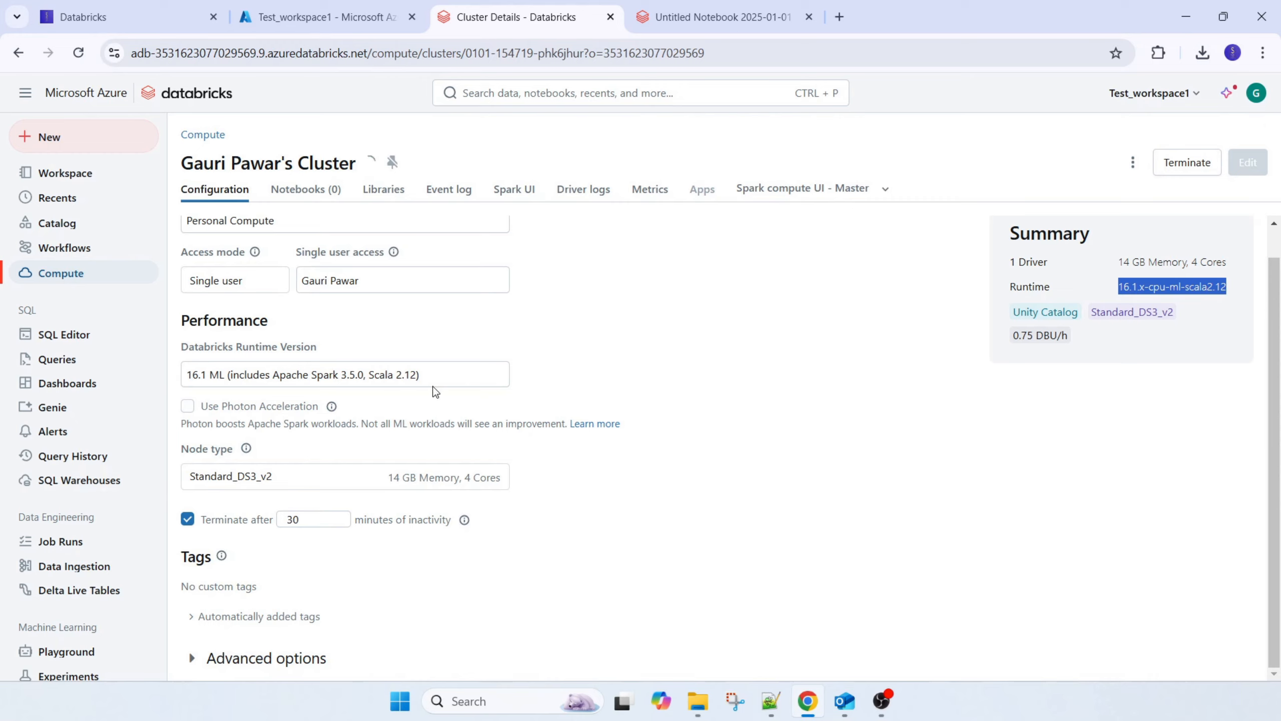
Examine the new cluster's advanced options, including its Spark, logging, init script and JDBC/ODBC settings
click(191, 659)
scroll(523, 567, down, 5)
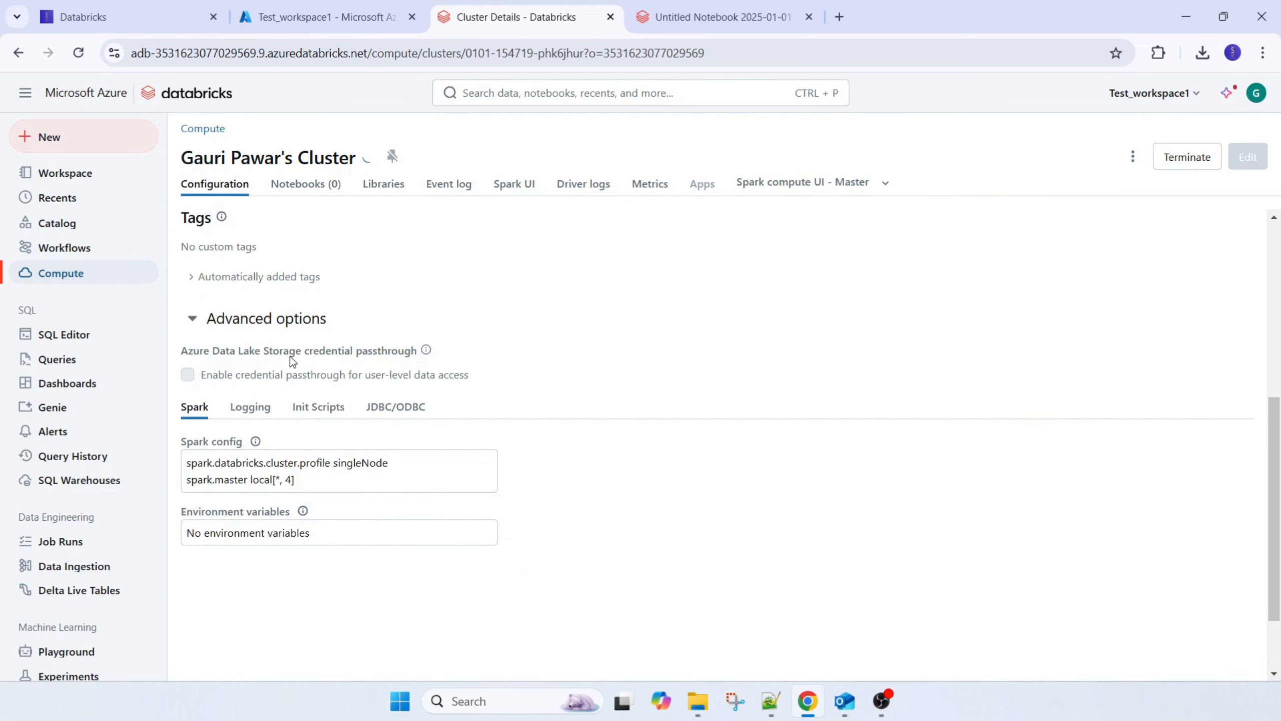
click(242, 412)
click(310, 409)
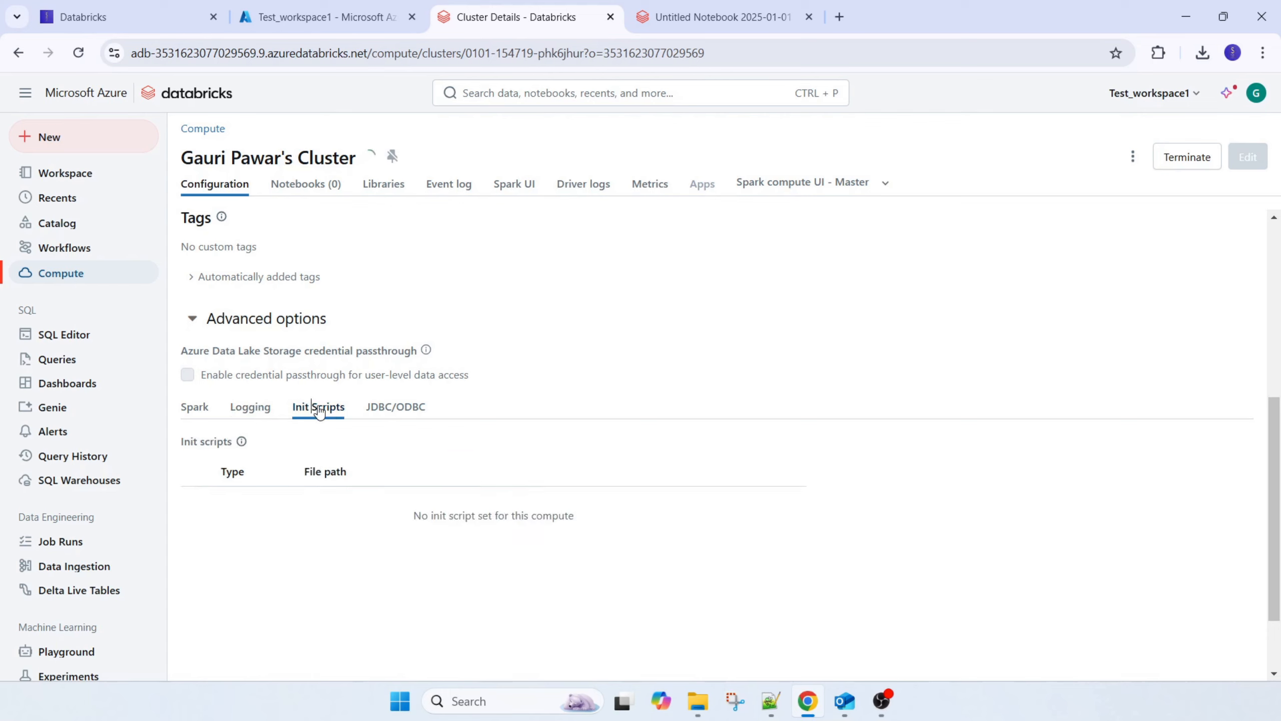
click(401, 408)
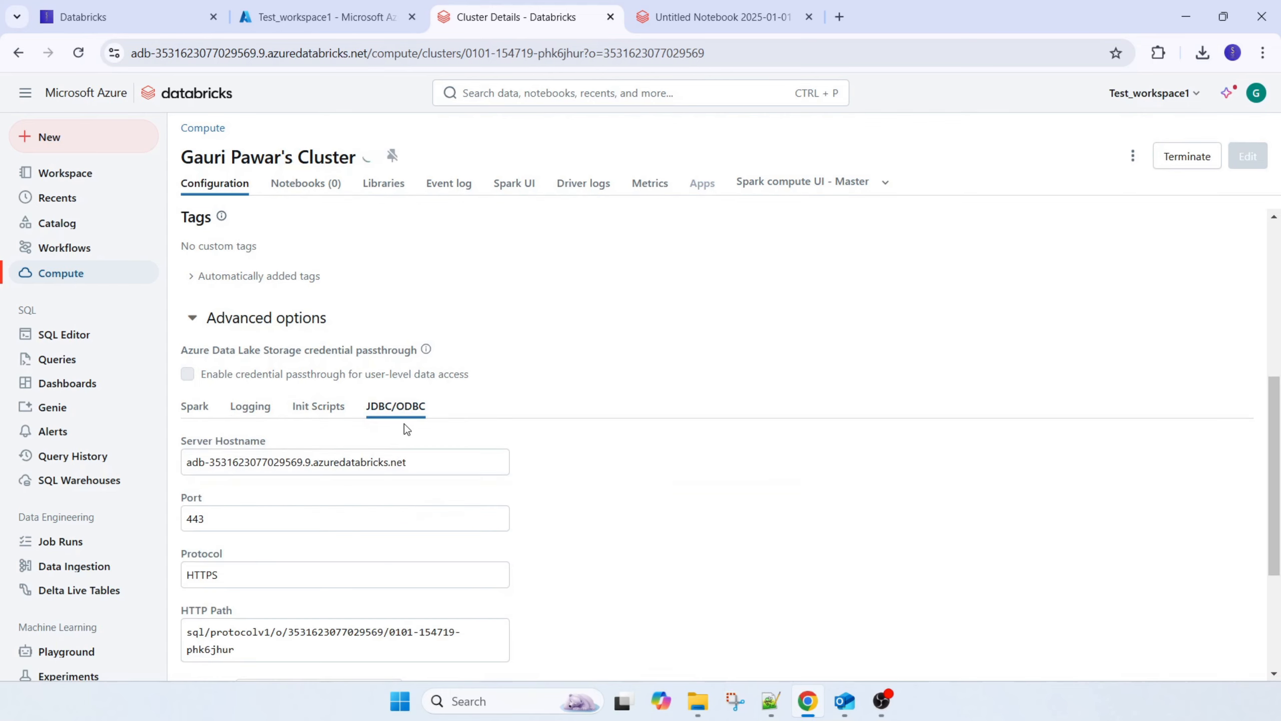
scroll(200, 328, up, 6)
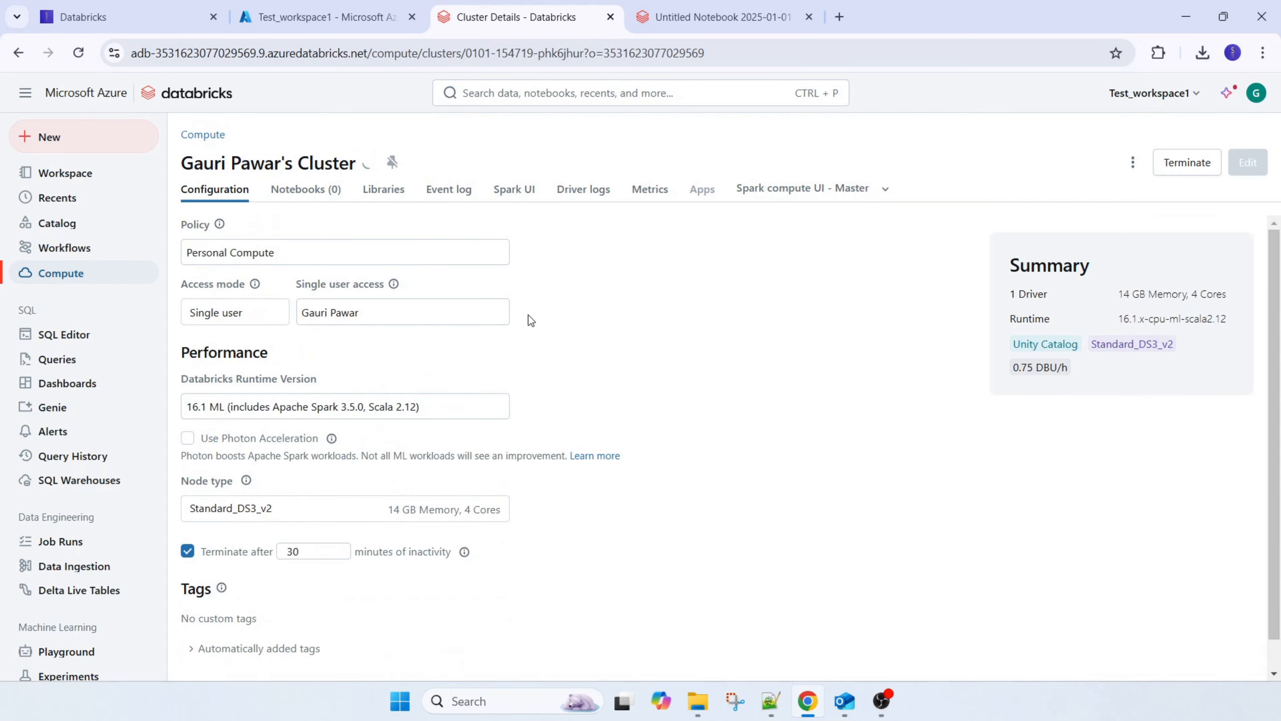
Check which notebooks are attached to the new Azure cluster and compare with the open Community Edition notebook
click(306, 195)
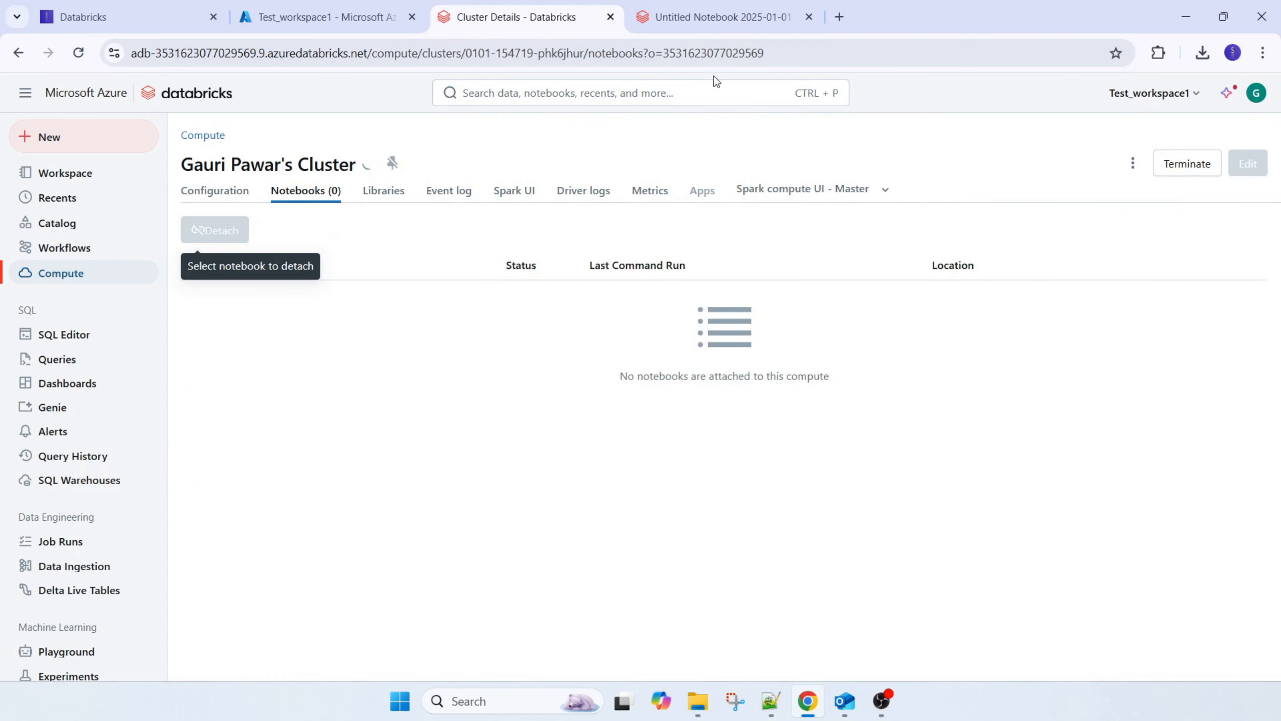
click(708, 18)
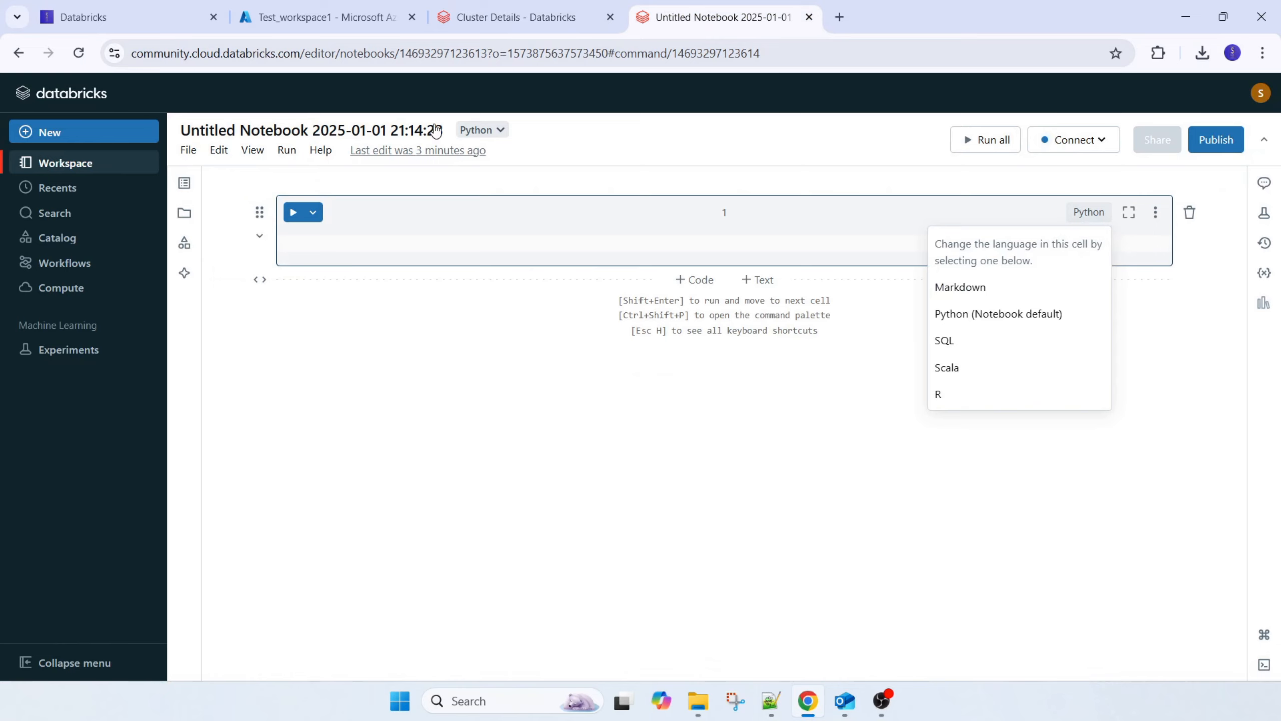
click(499, 18)
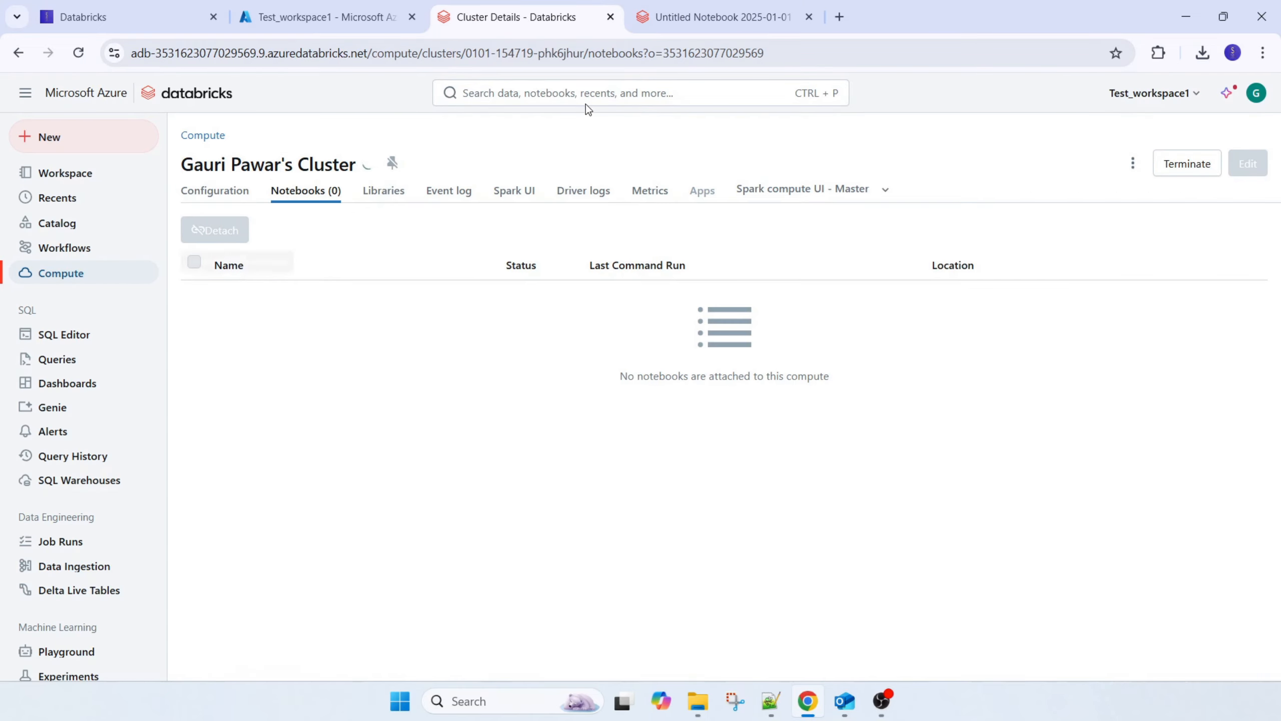
Return to the Community Edition notebook and connect it to the existing DBR 12.2 LTS cluster
click(694, 22)
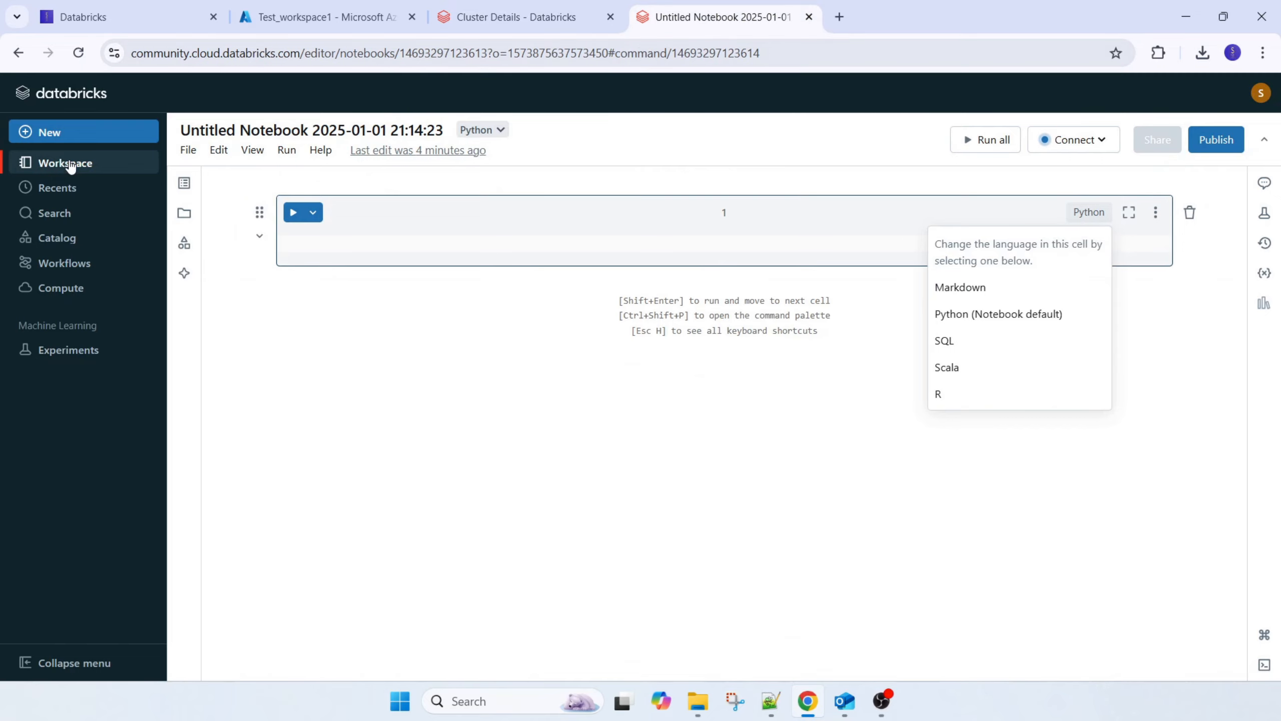
click(69, 134)
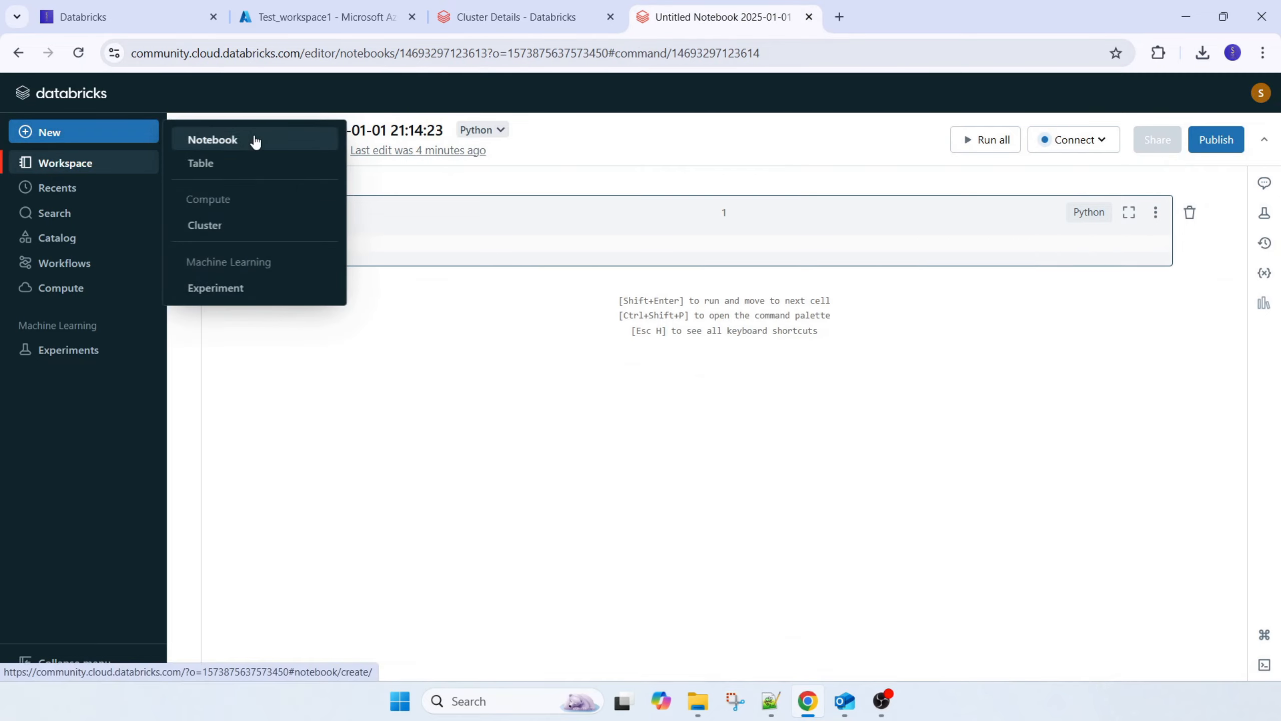
click(471, 243)
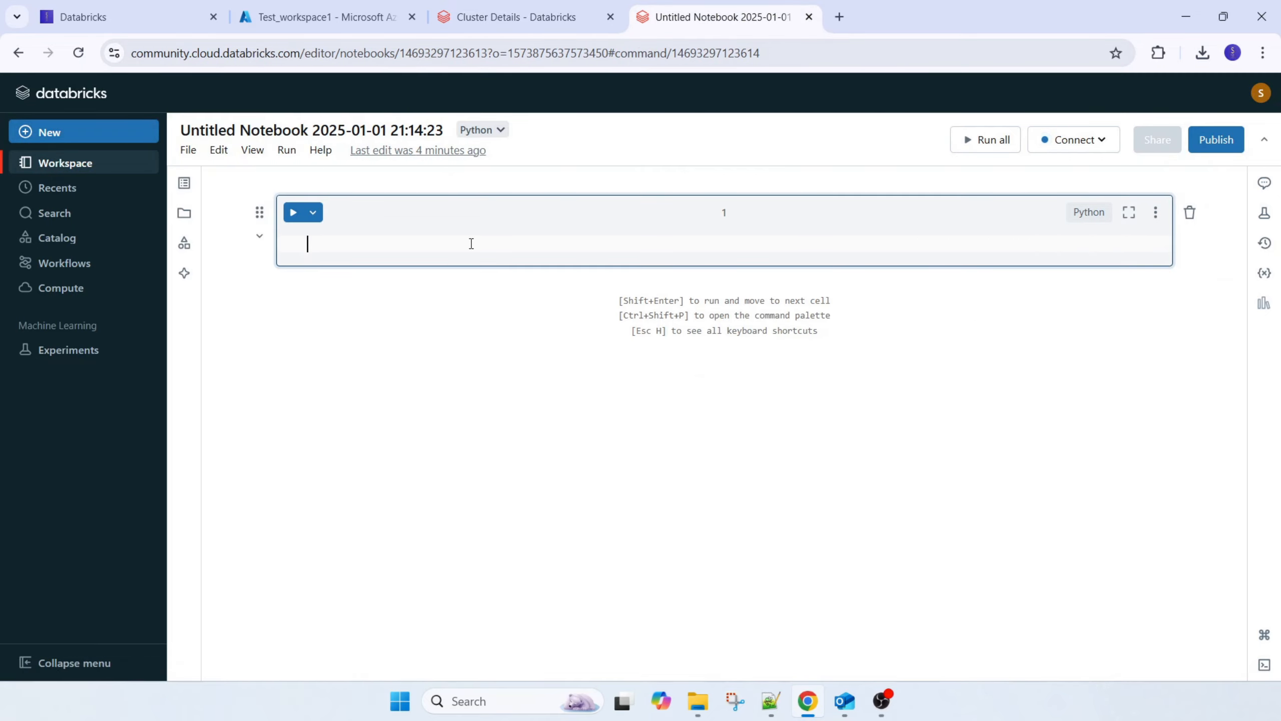
click(1070, 141)
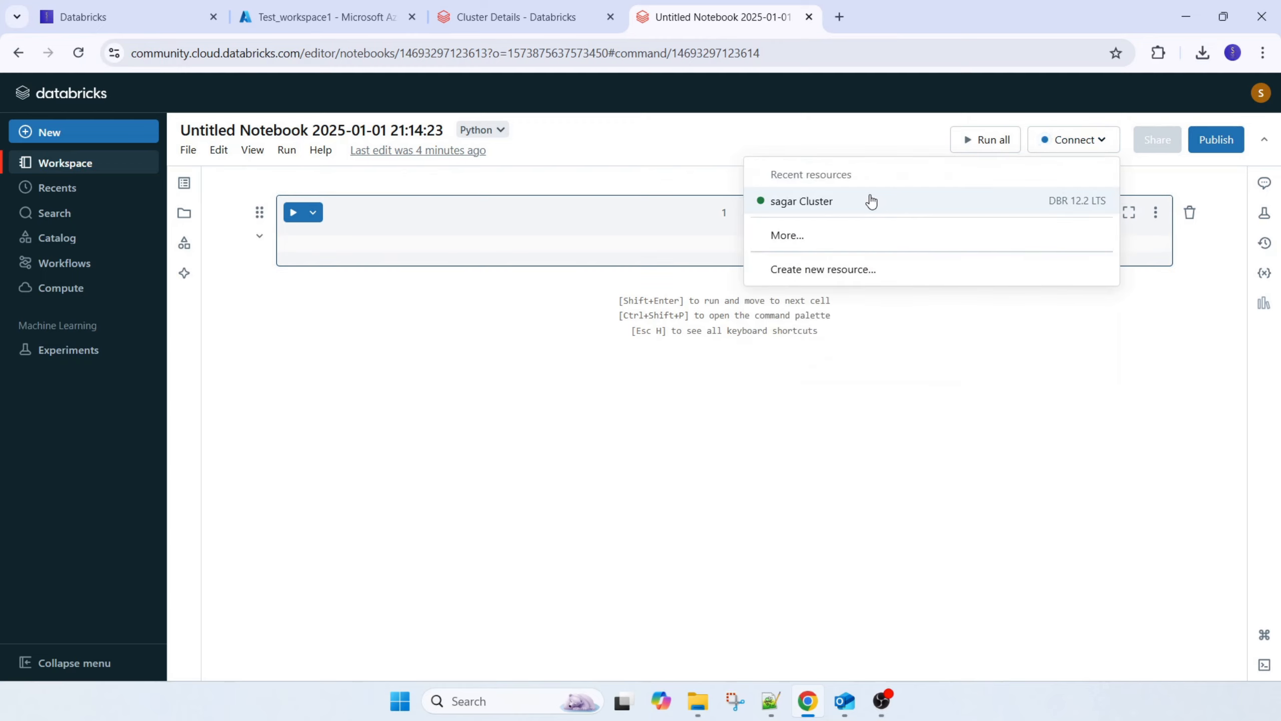
click(872, 201)
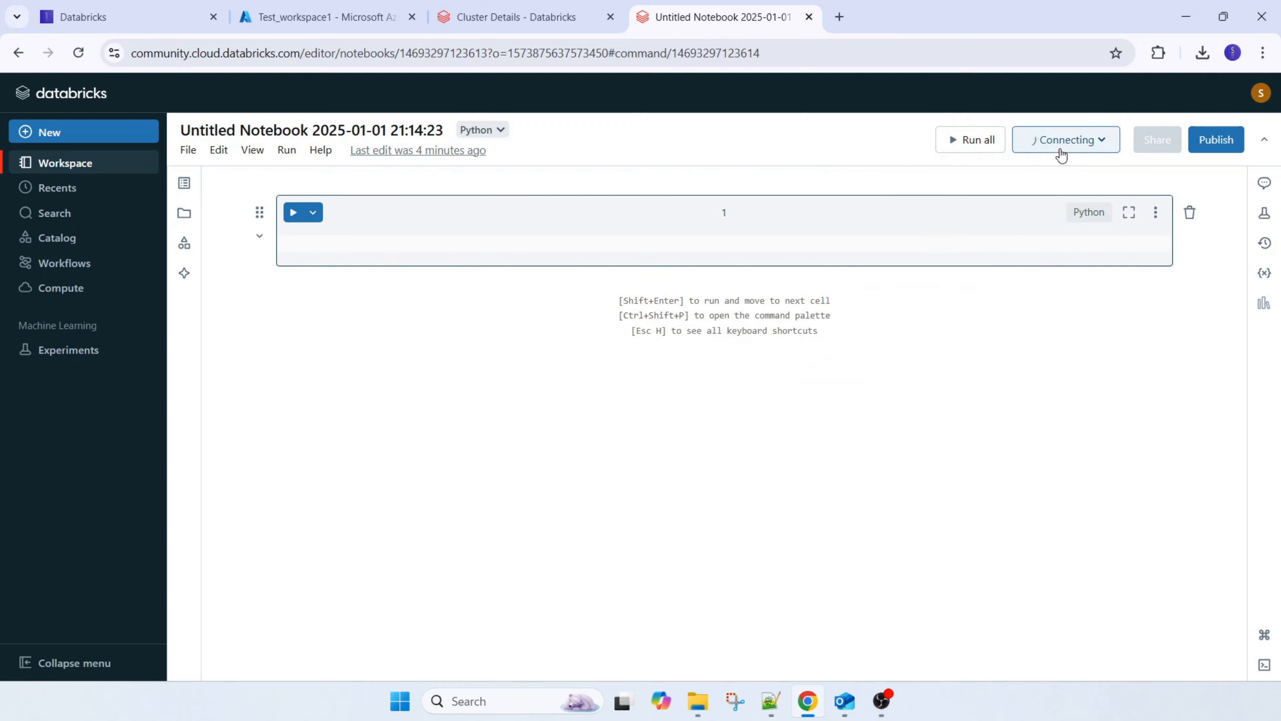
Enter Print("hello world") in the notebook's first Python cell and run it
click(676, 245)
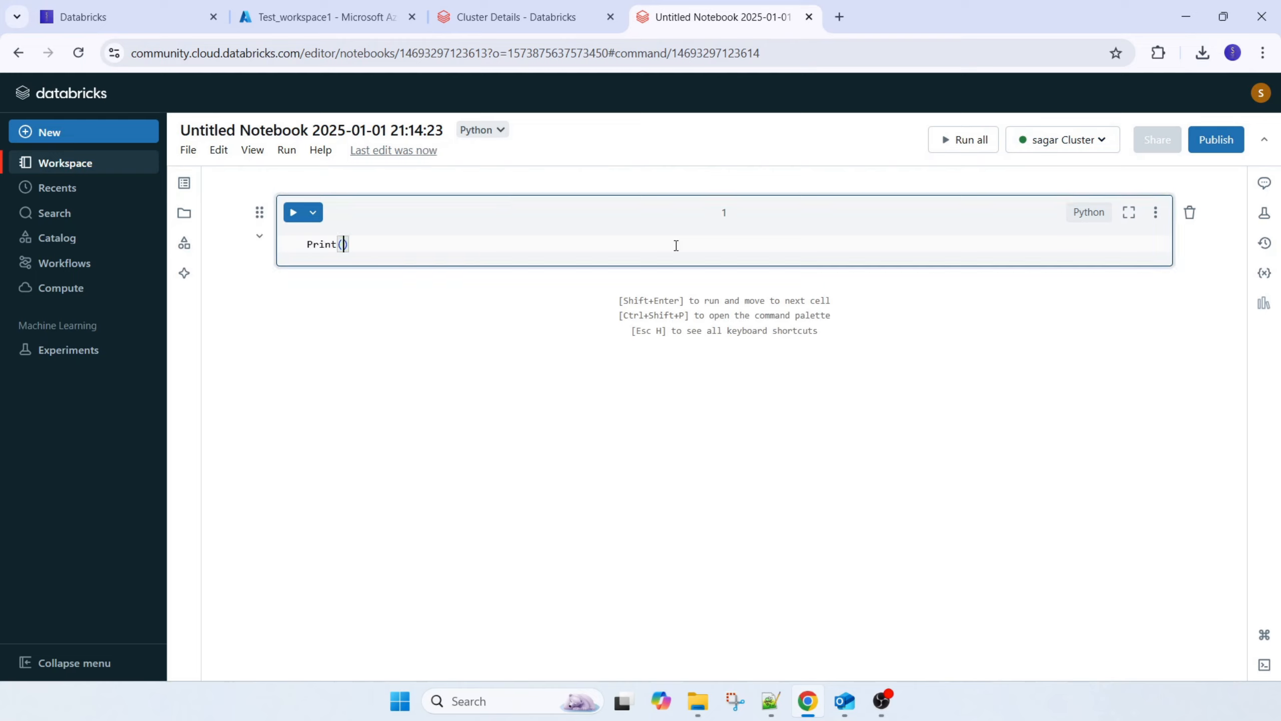
key(BackSpace)
text("hello world)
click(293, 212)
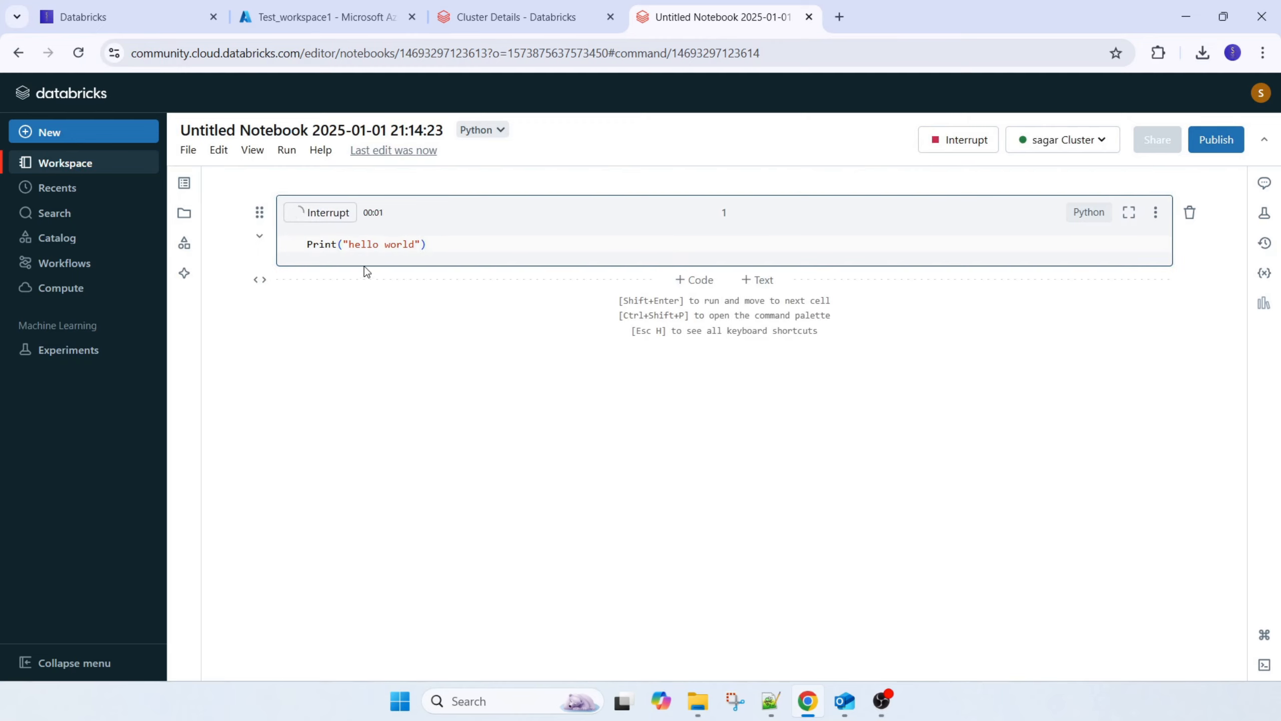
Correct the first cell's function name to lowercase print and run the cell again
click(331, 245)
key(BackSpace)
text(p)
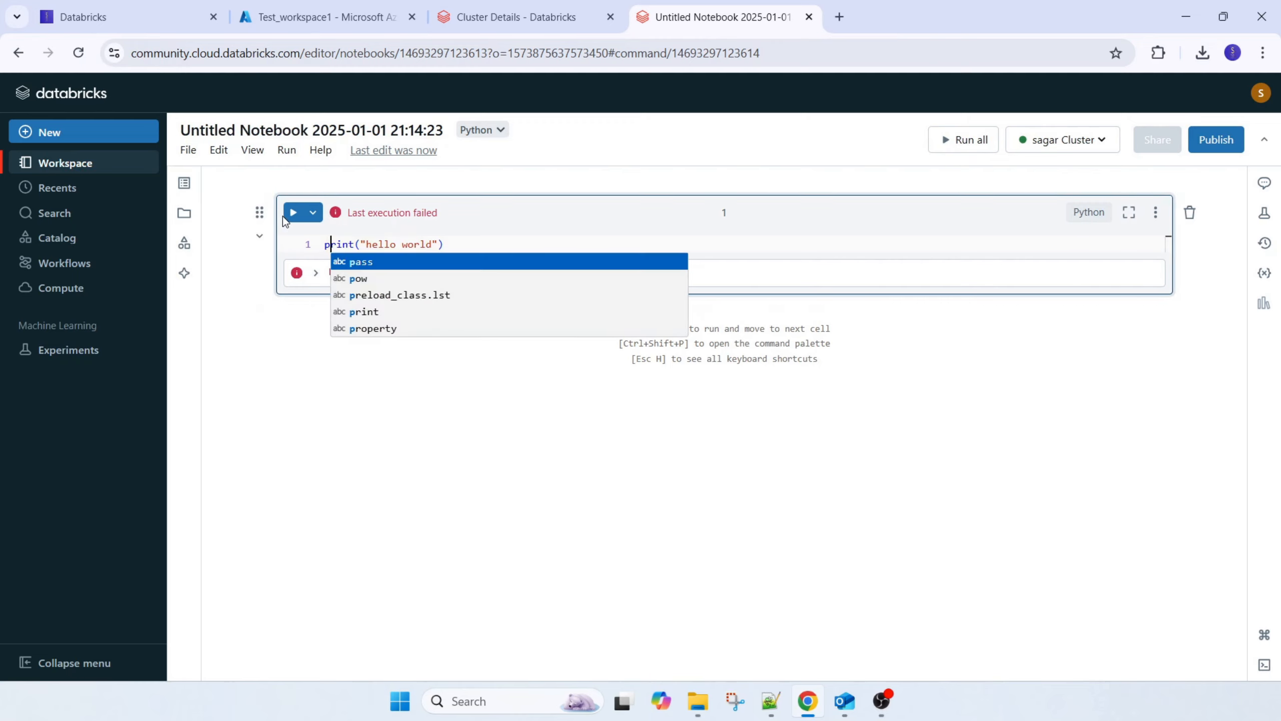
click(293, 212)
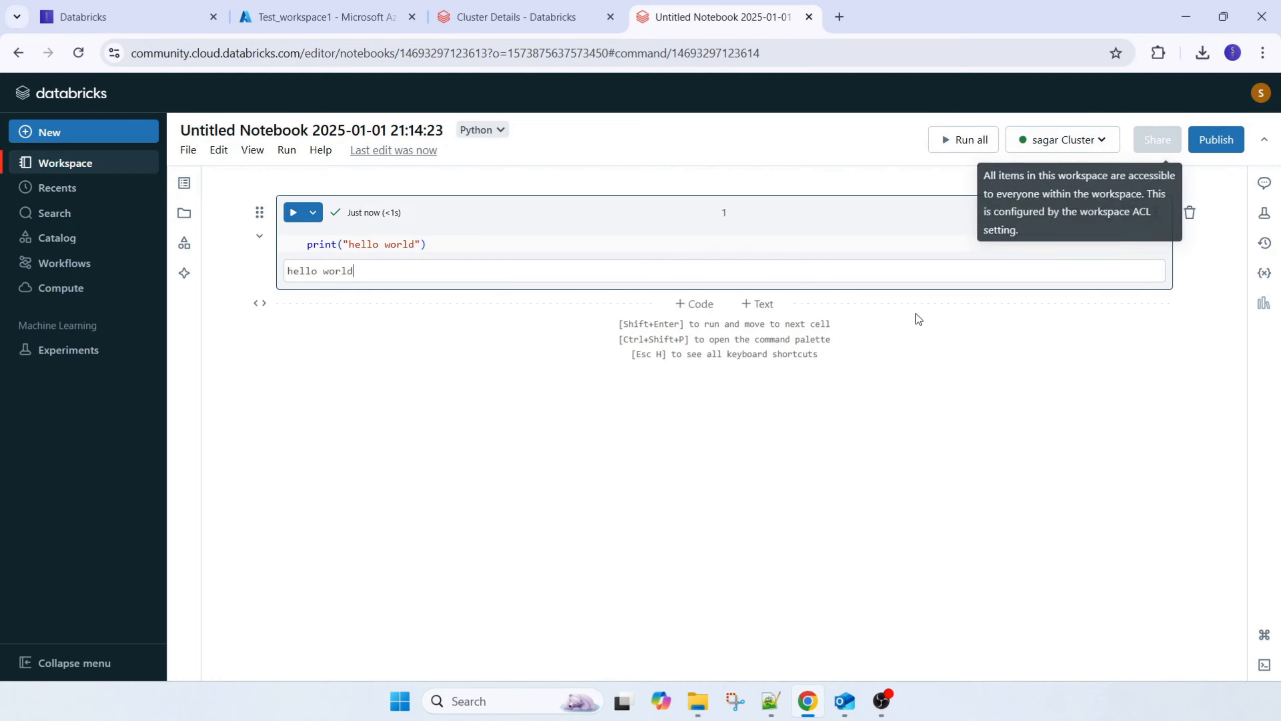
Add a second code cell containing select 1, set its language to SQL, and run it
click(1087, 212)
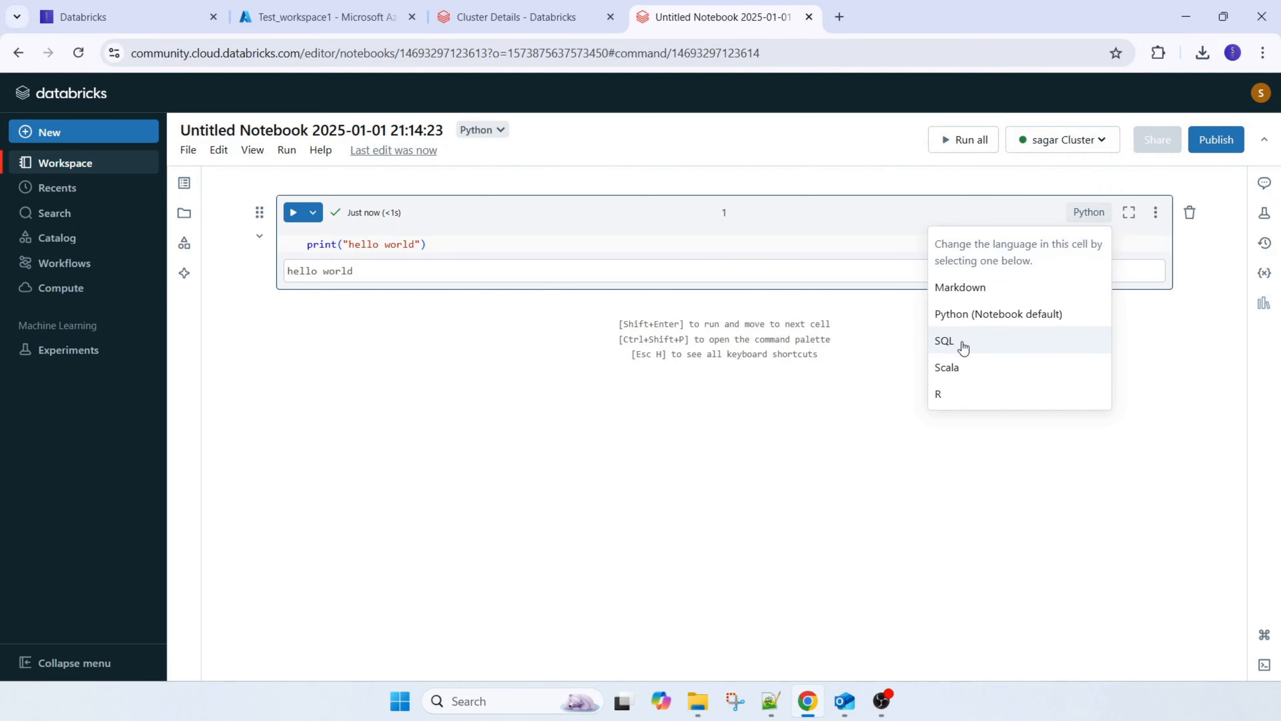
click(714, 302)
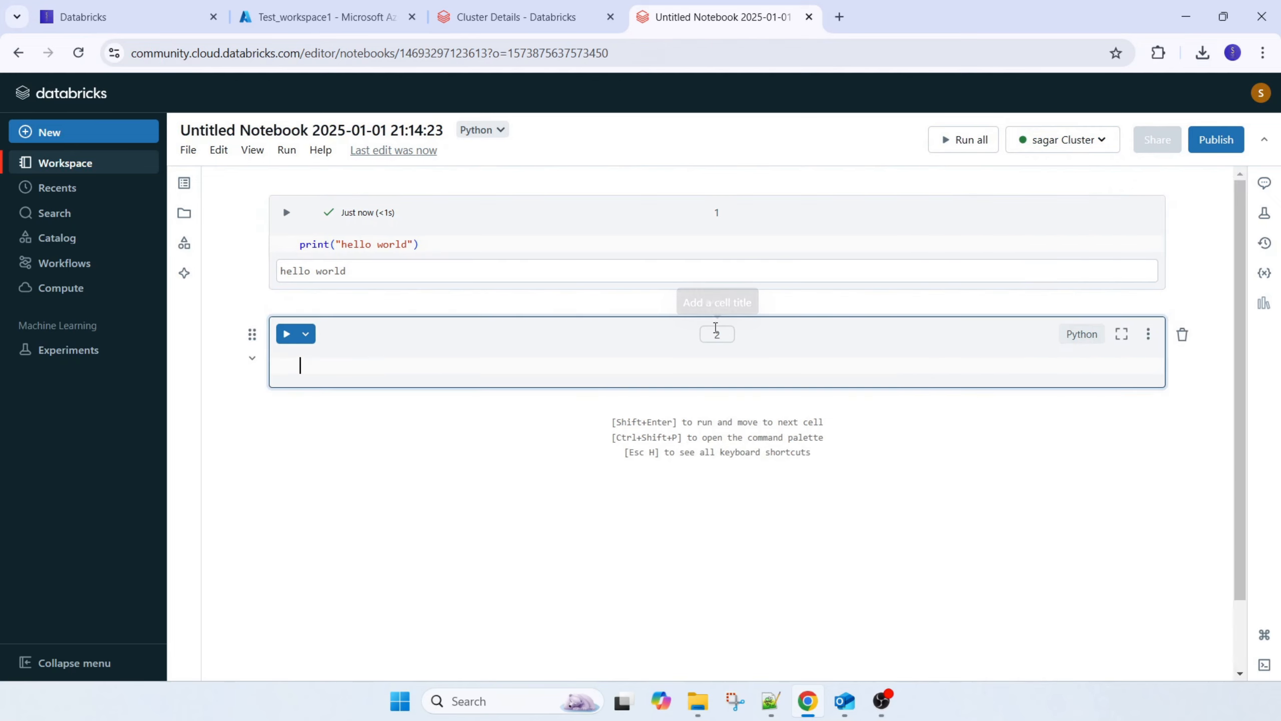
text(select 1)
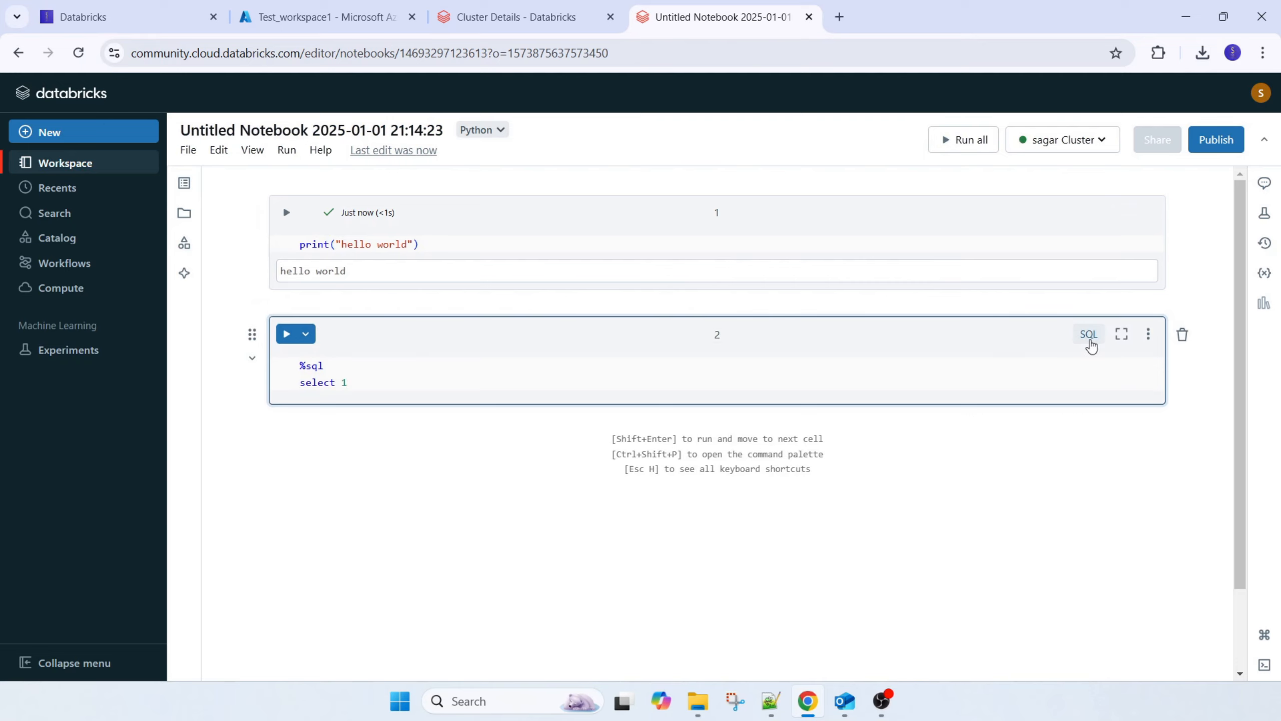
click(286, 334)
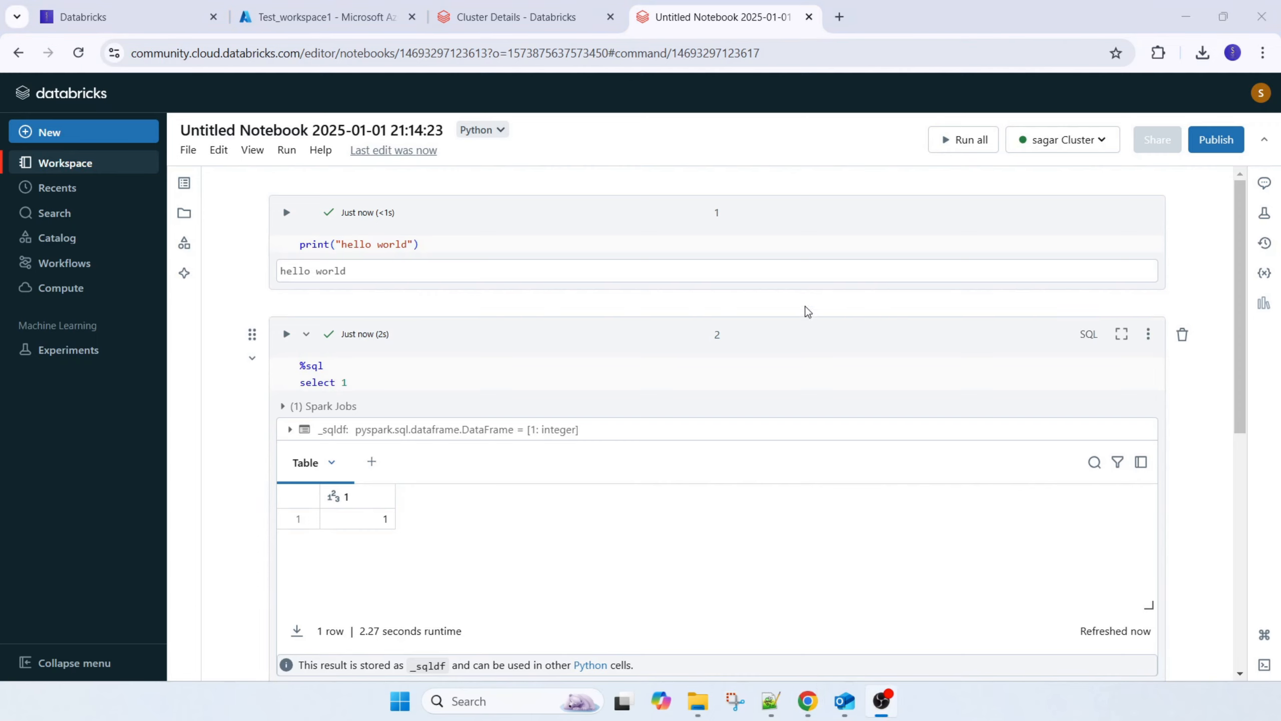
Check the notebook's connected cluster details and the configuration of the Azure Personal Compute cluster
click(1034, 152)
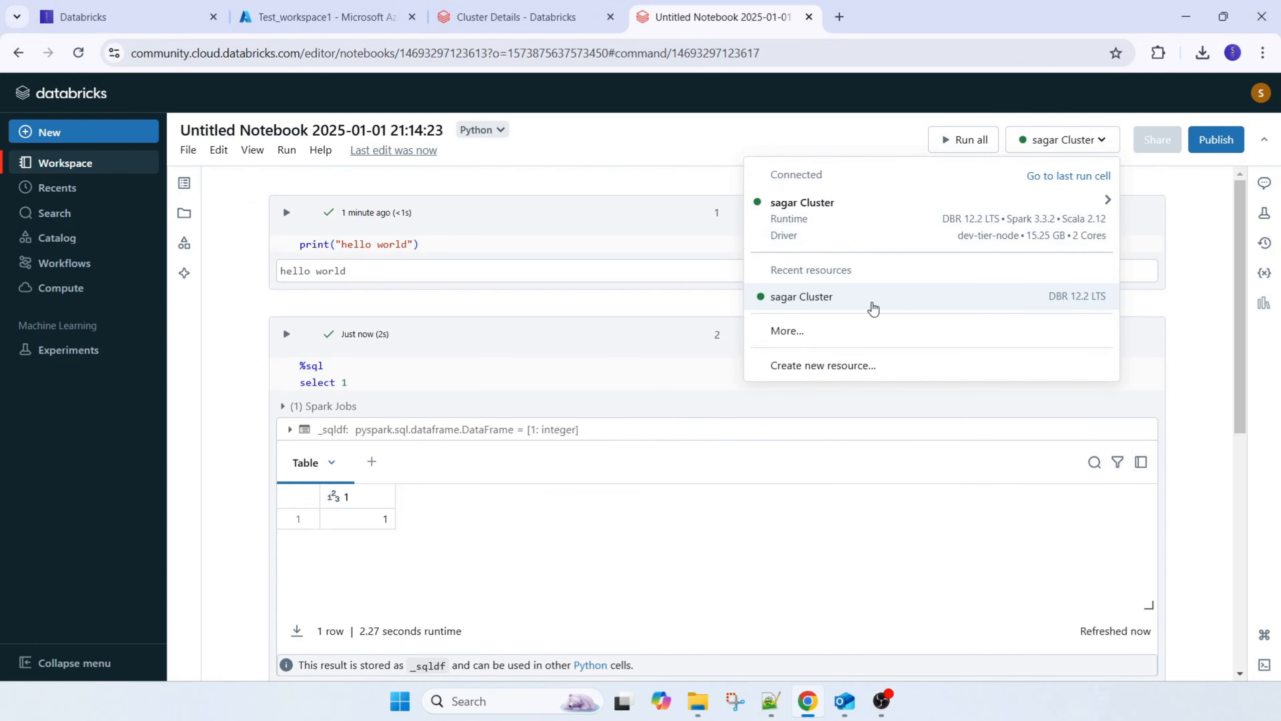
click(509, 7)
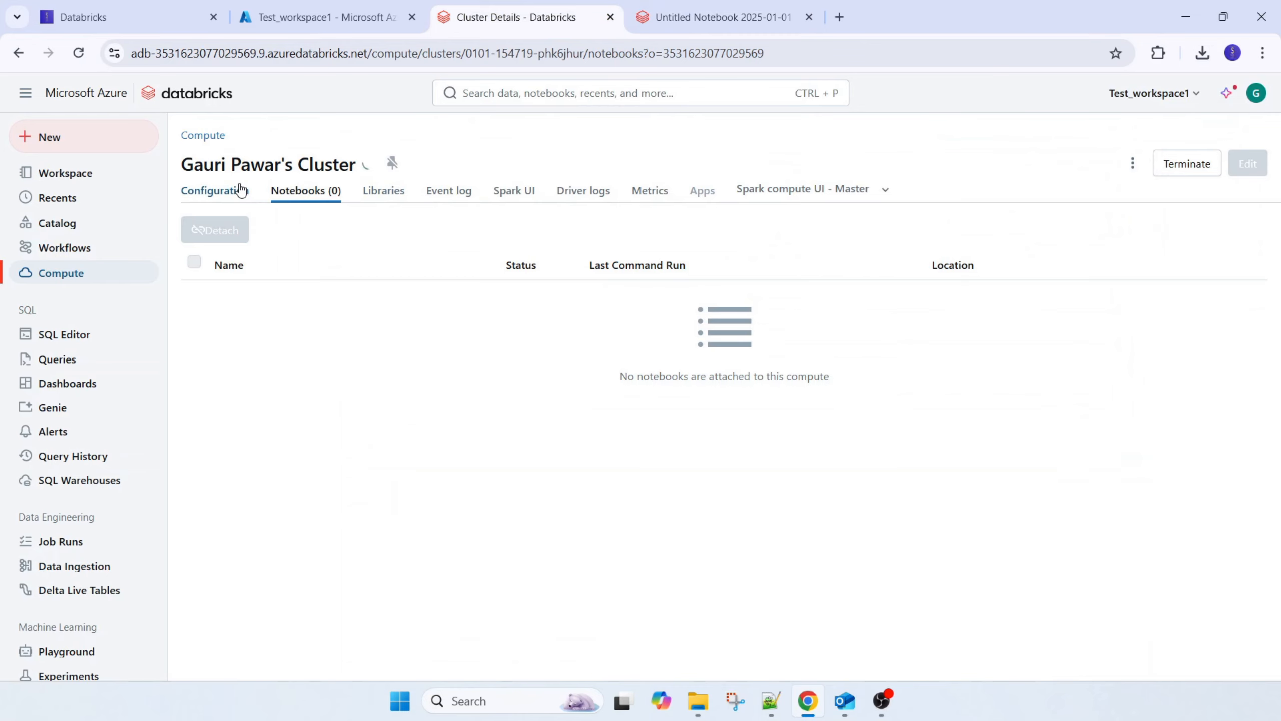
click(213, 196)
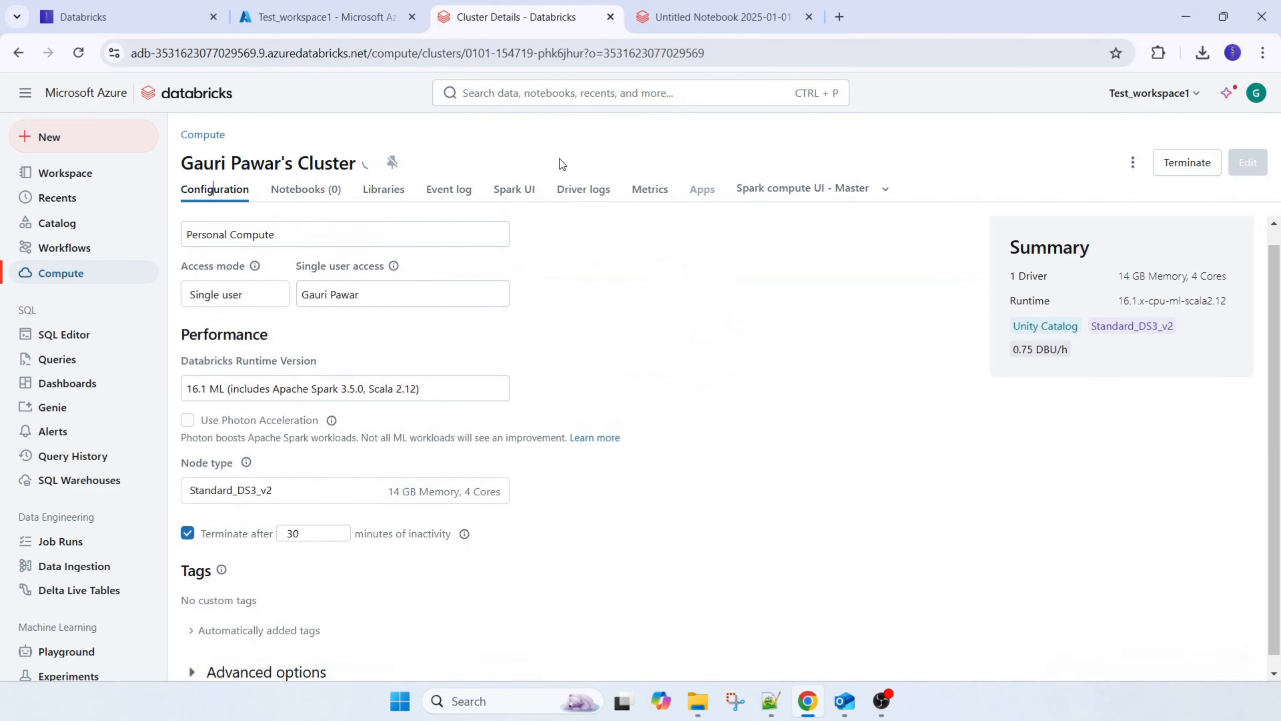
Duplicate the Community Edition notebook's browser tab, and use the copy to check the cluster's configuration and attached notebooks
click(716, 17)
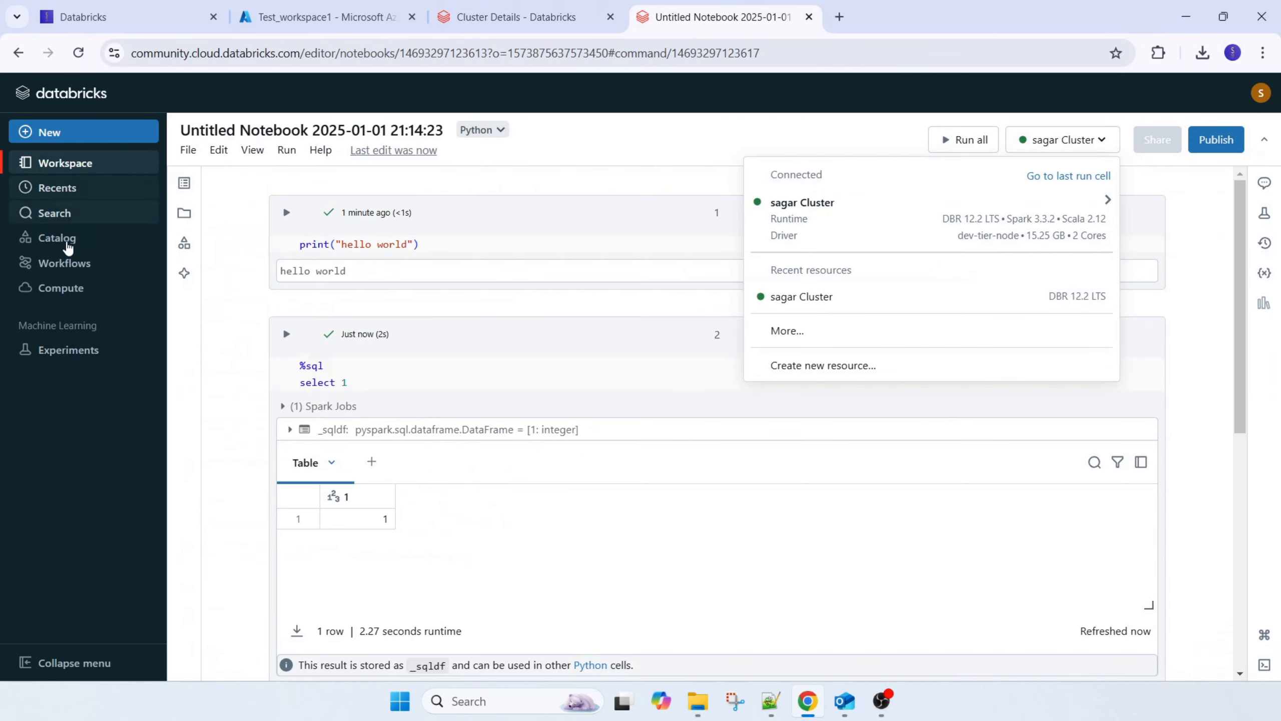
right_click(742, 20)
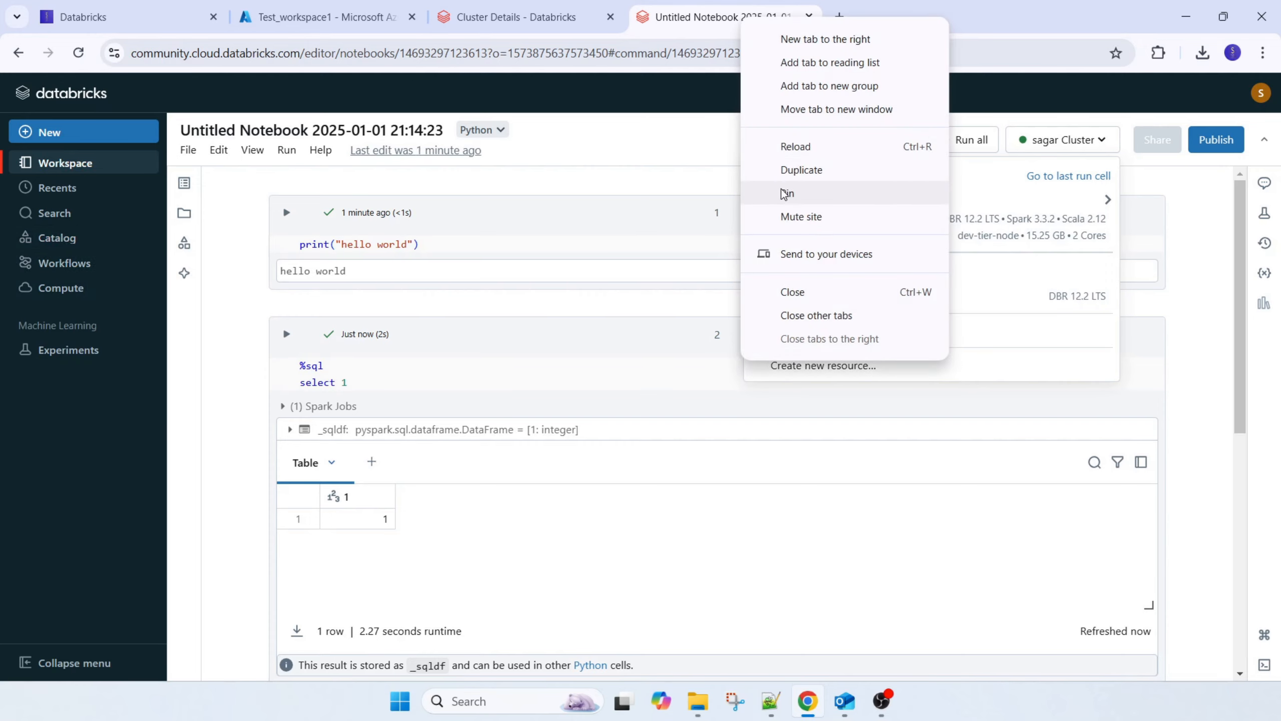
click(790, 171)
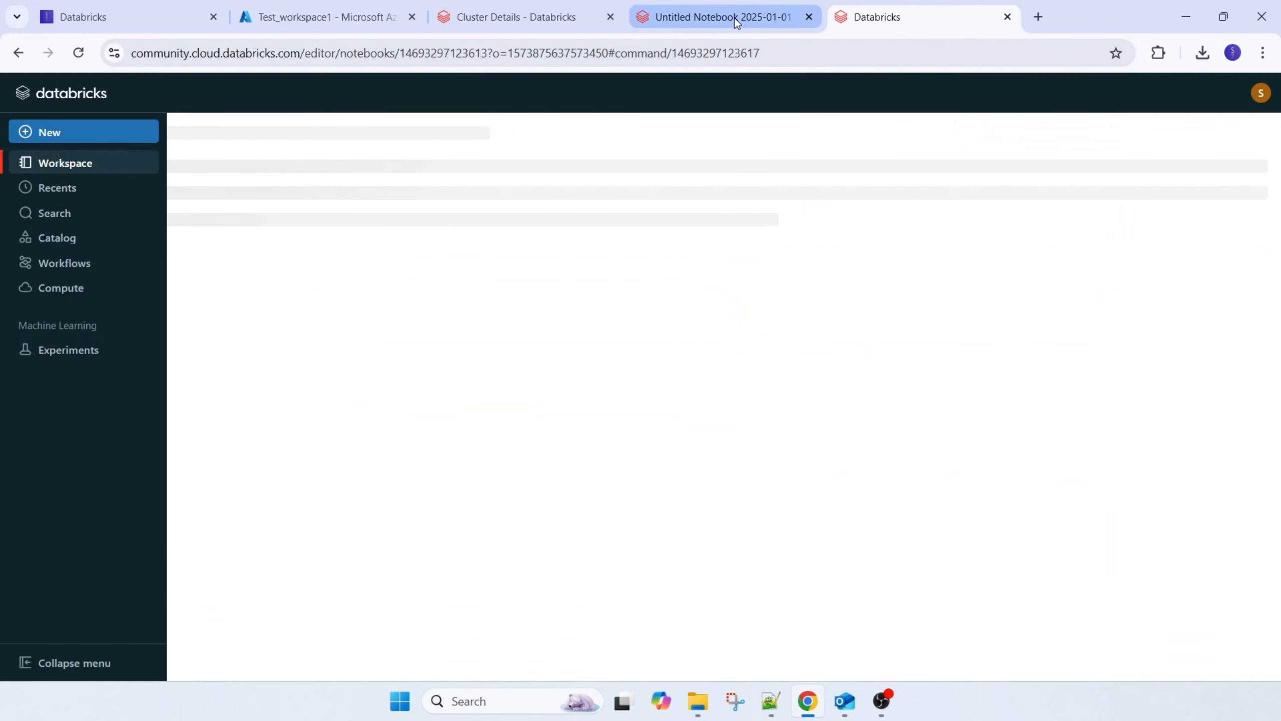
click(51, 289)
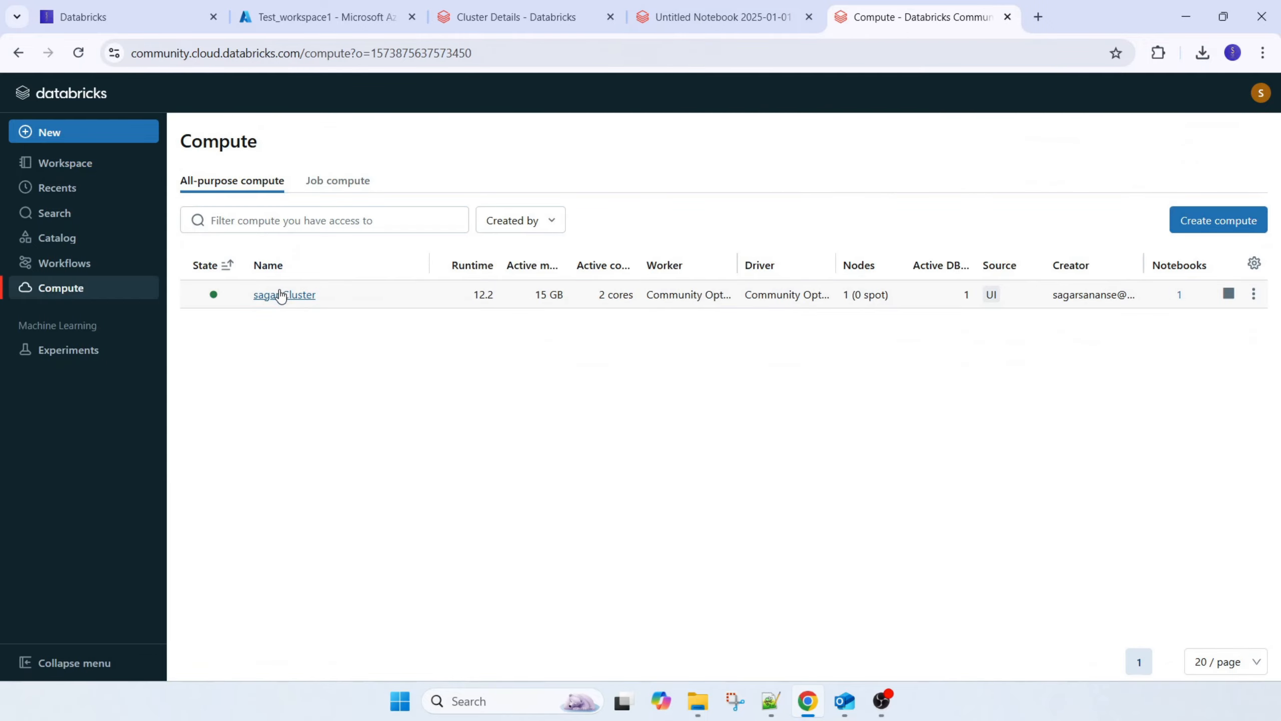
click(281, 295)
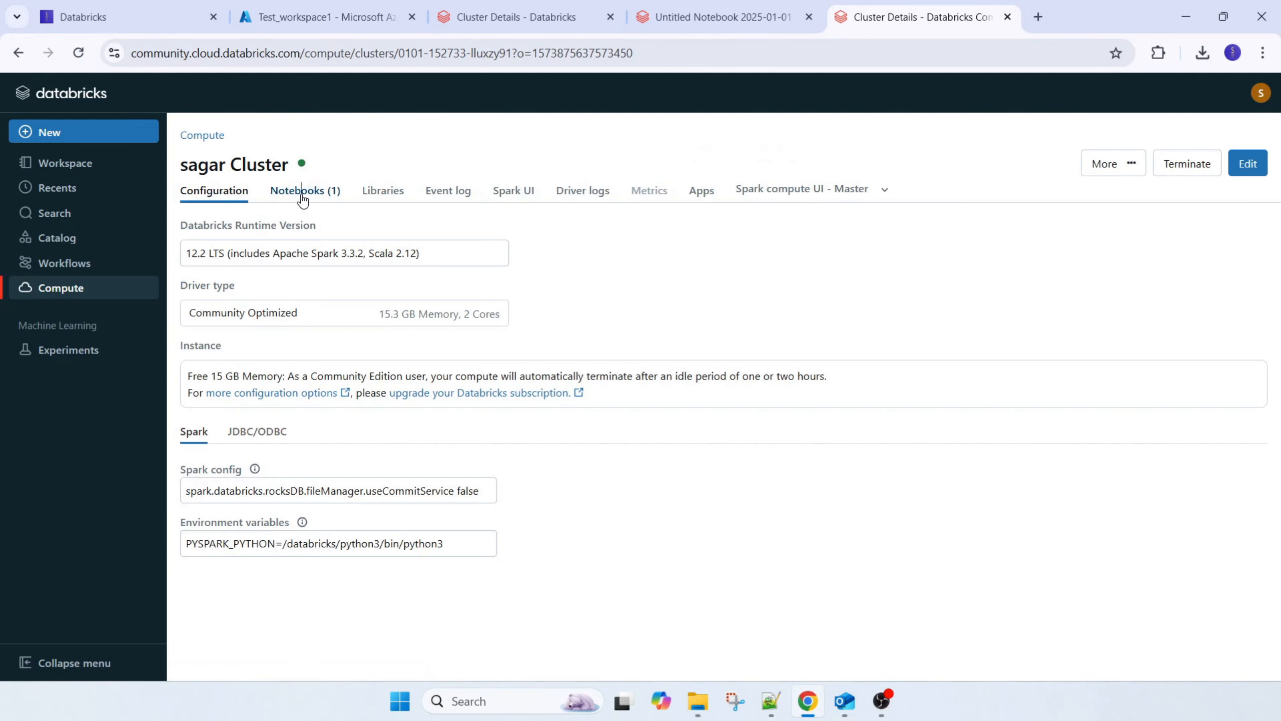
click(302, 190)
click(315, 297)
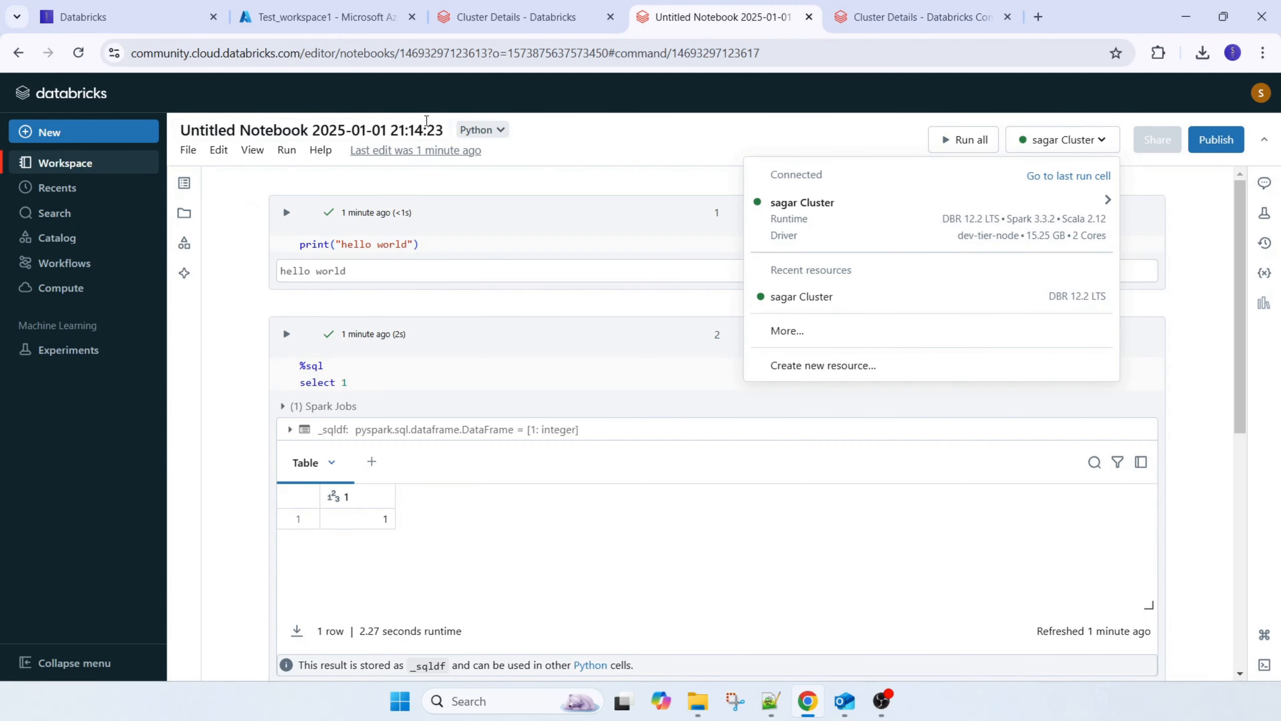
Clear the notebook's default title and start a new name with my
click(321, 130)
drag(448, 127, 180, 130)
key(BackSpace)
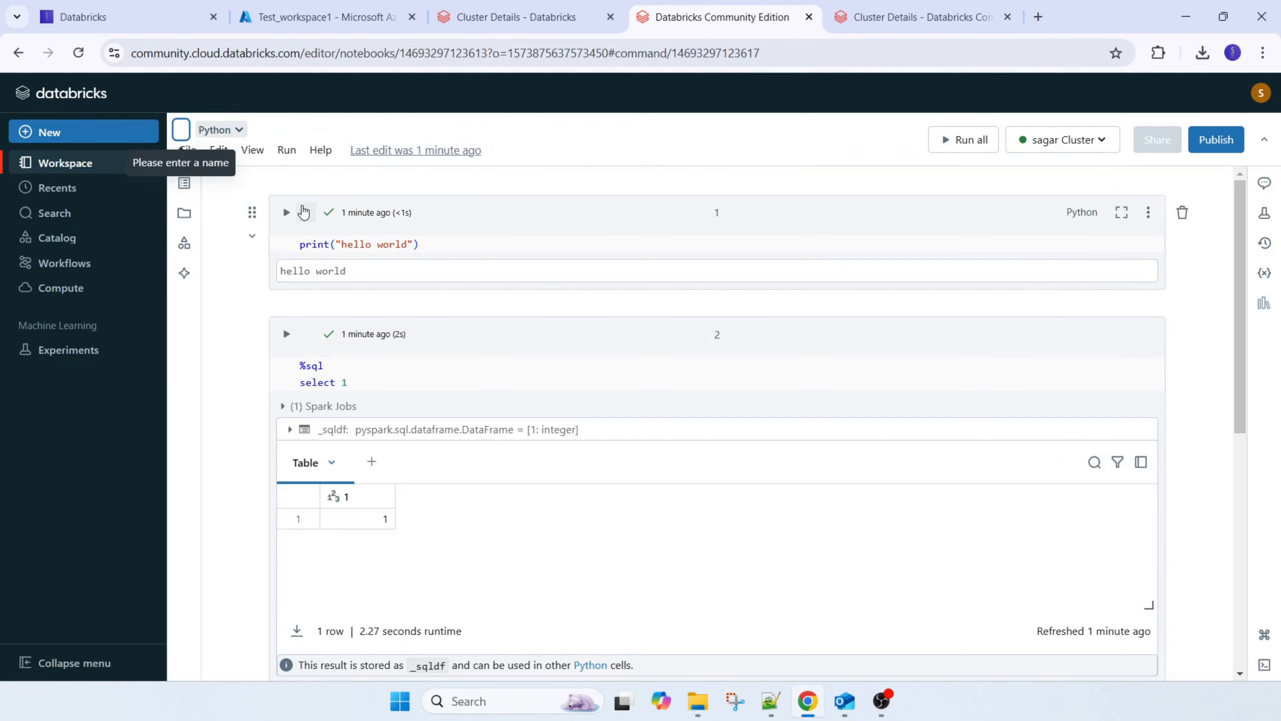
text(my)
key(BackSpace)
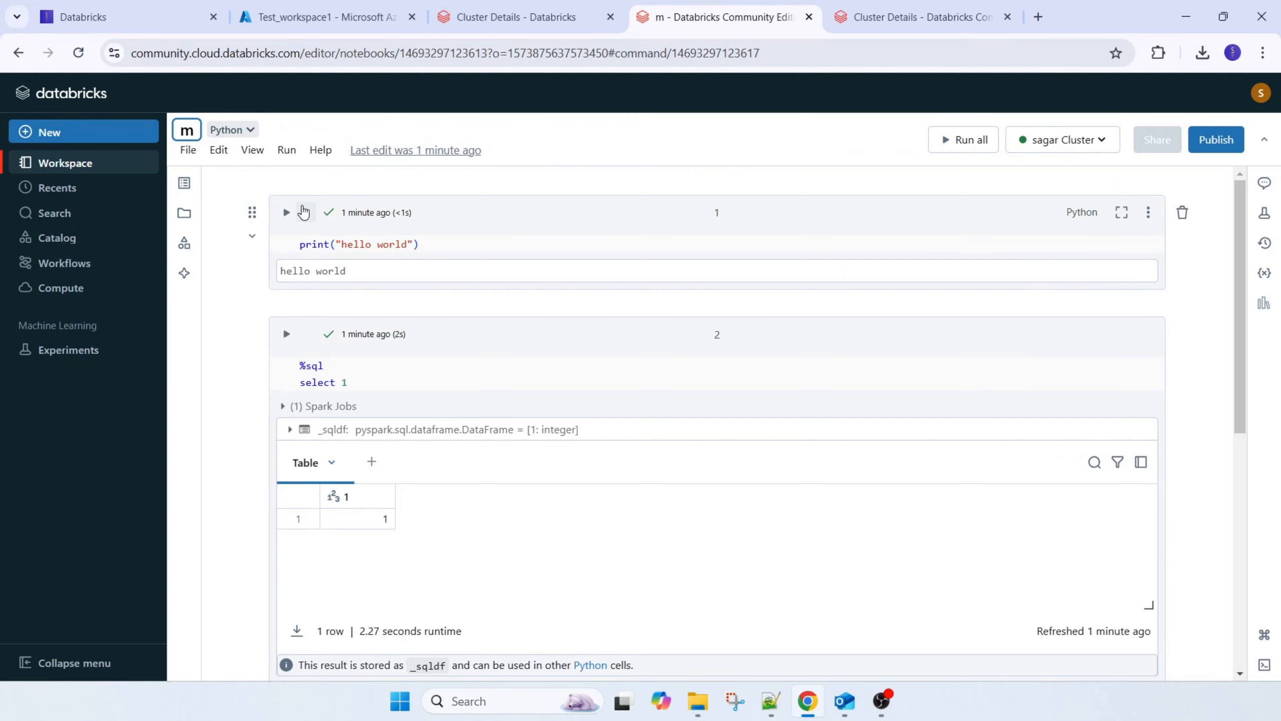
text(ycluster)
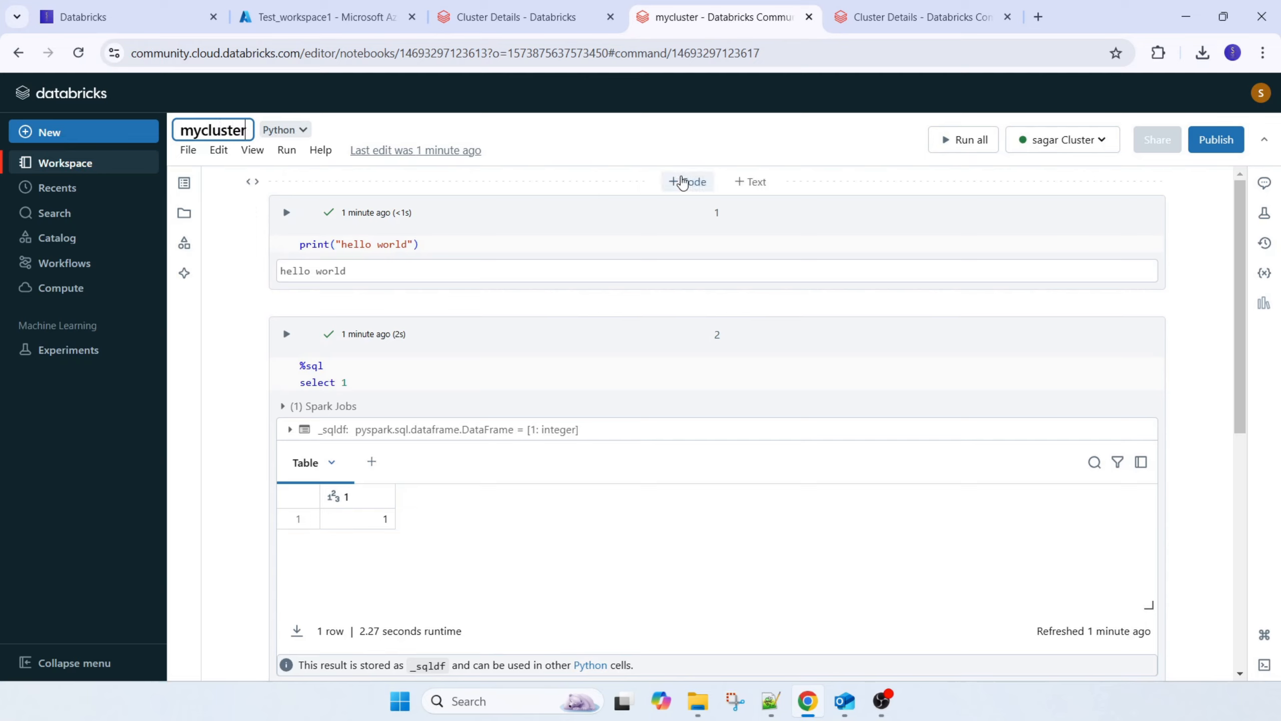
key(BackSpace)
key(BackSpace)
key(BackSpace)
key(BackSpace)
key(BackSpace)
key(BackSpace)
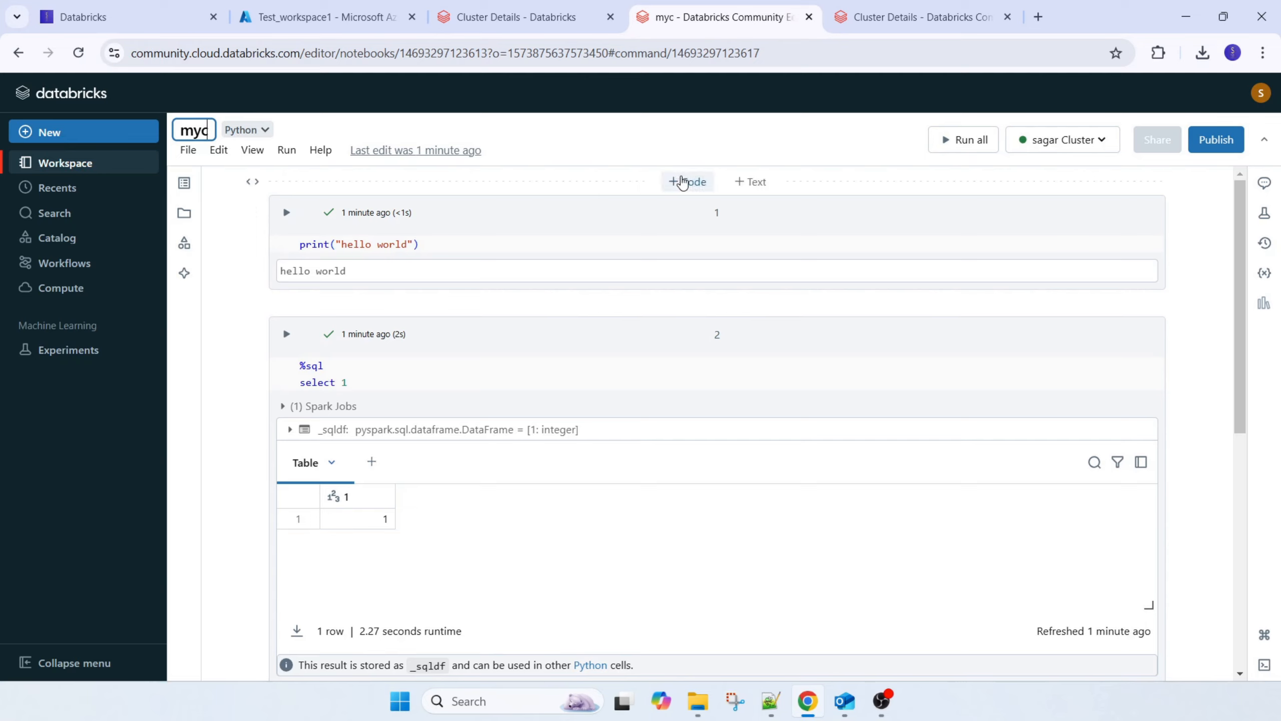
key(ctrl+k)
text(note)
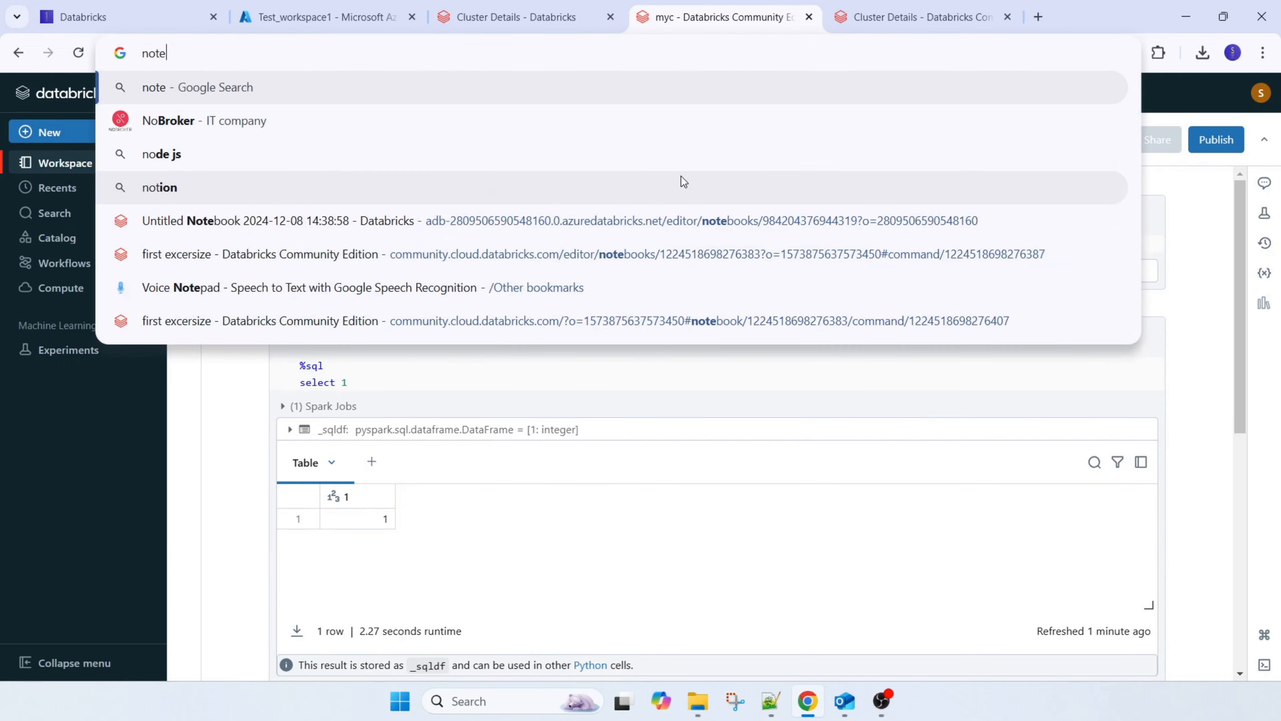
text(book)
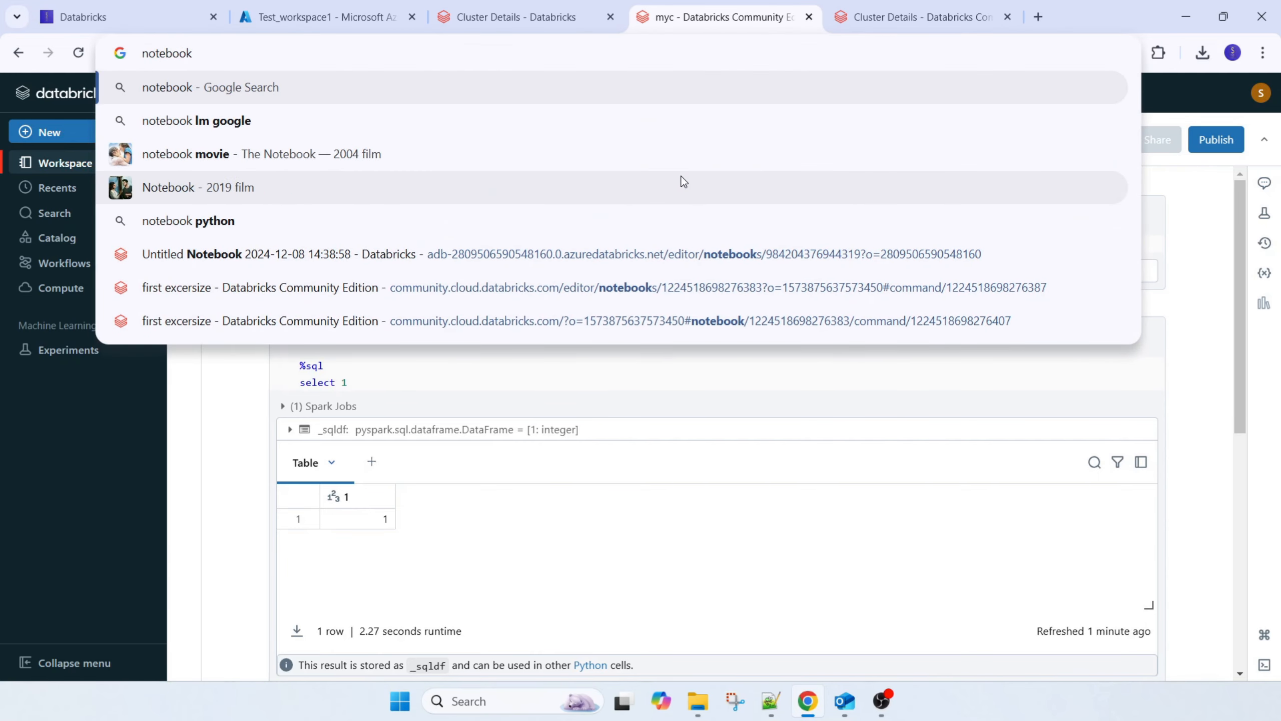
key(BackSpace)
key(BackSpace)
key(BackSpace)
key(BackSpace)
key(BackSpace)
key(BackSpace)
key(BackSpace)
key(BackSpace)
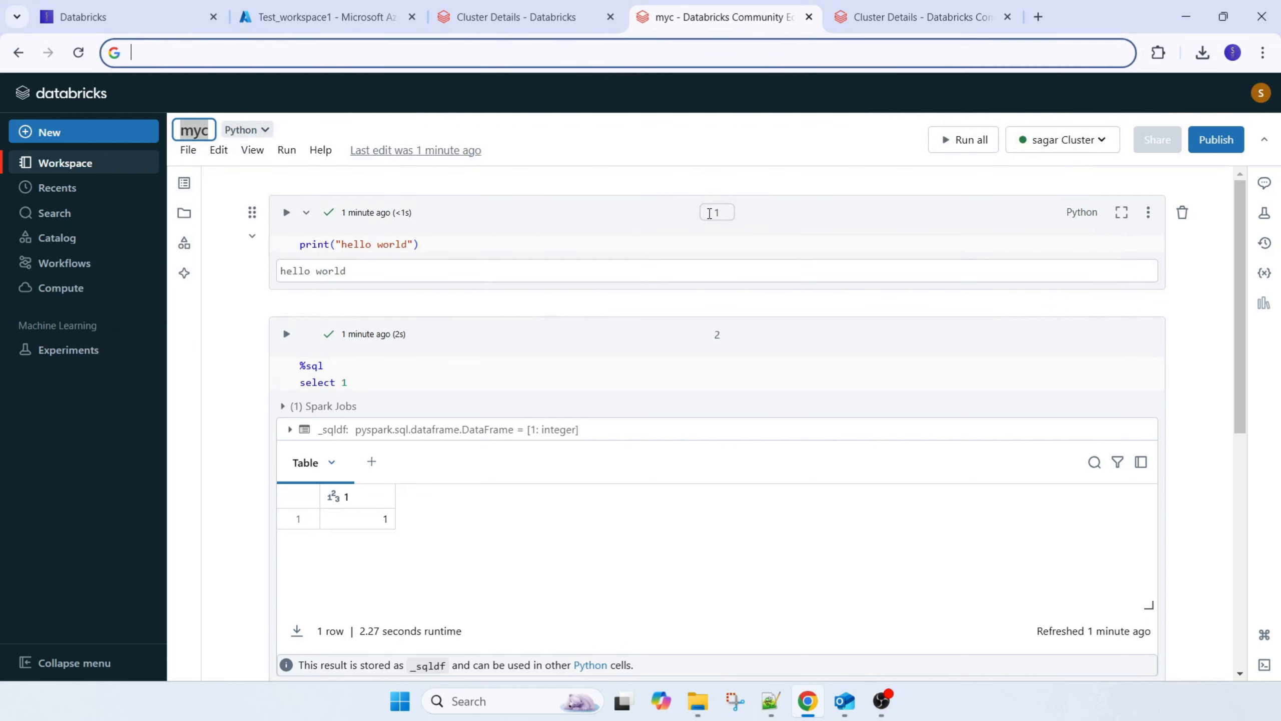
Complete the notebook's new name as mynotebook and apply it
click(205, 129)
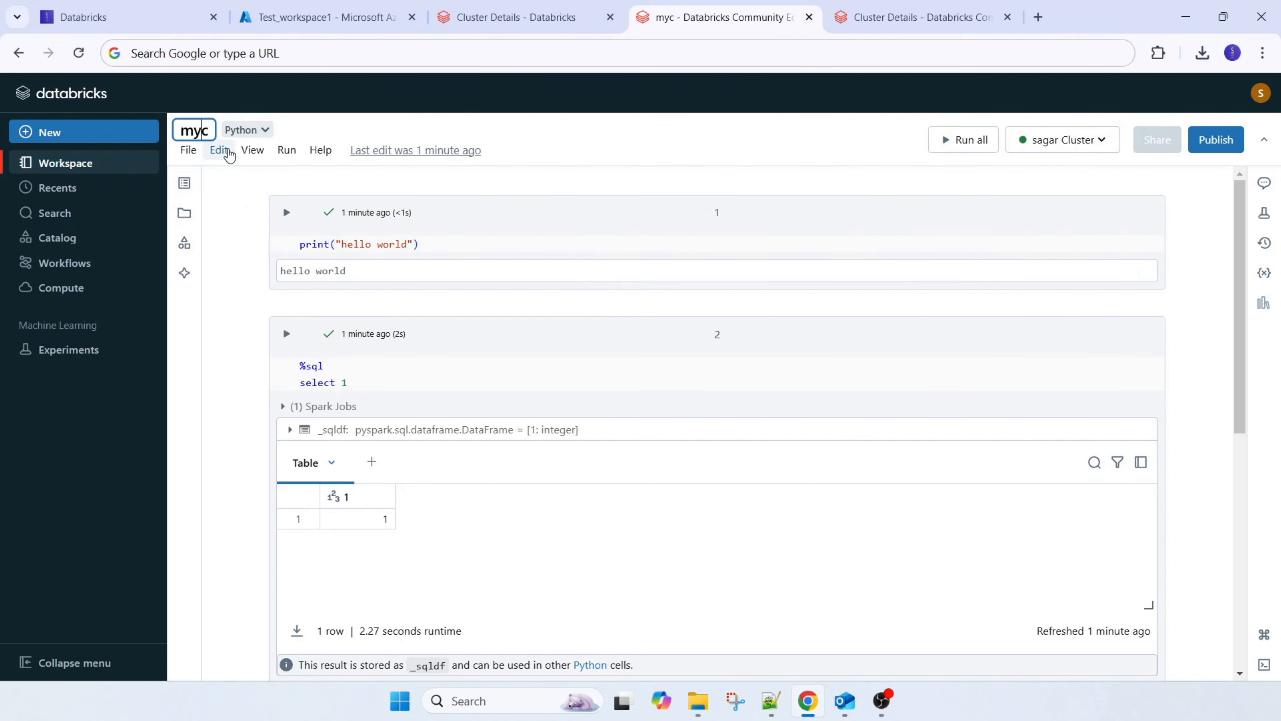
key(BackSpace)
text(note)
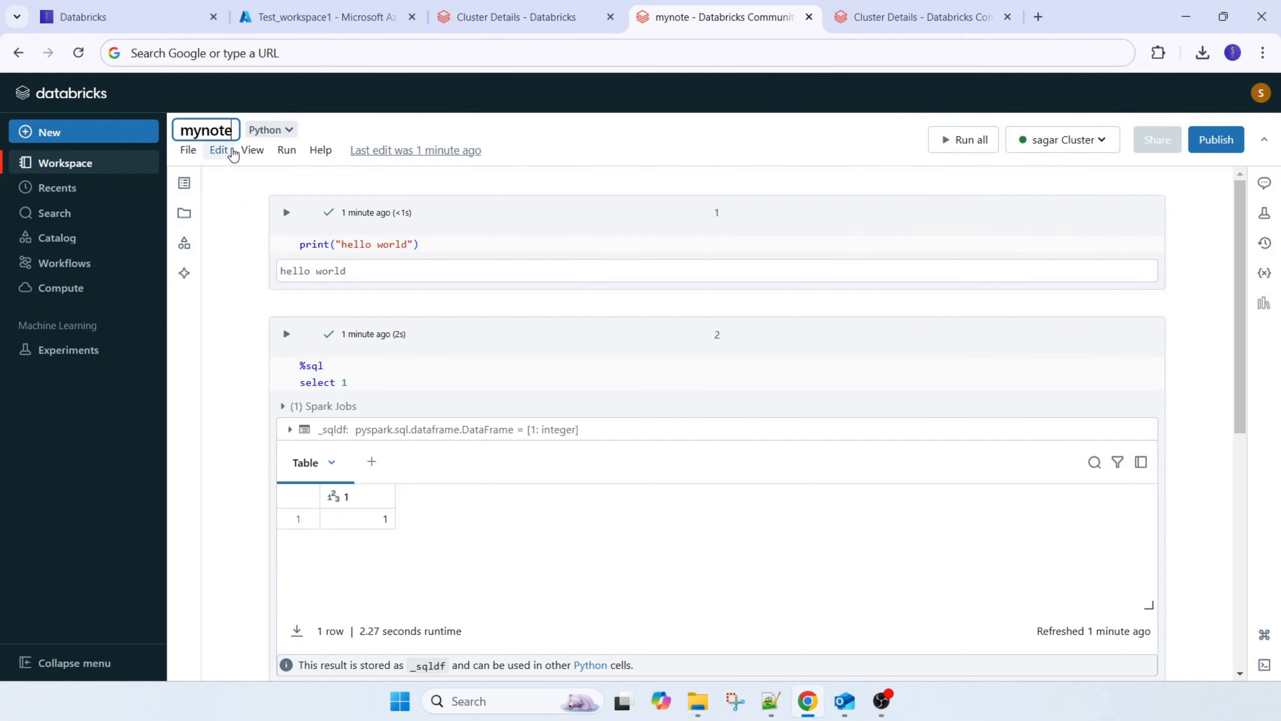
text(bbok)
key(BackSpace)
key(BackSpace)
key(BackSpace)
text(ook)
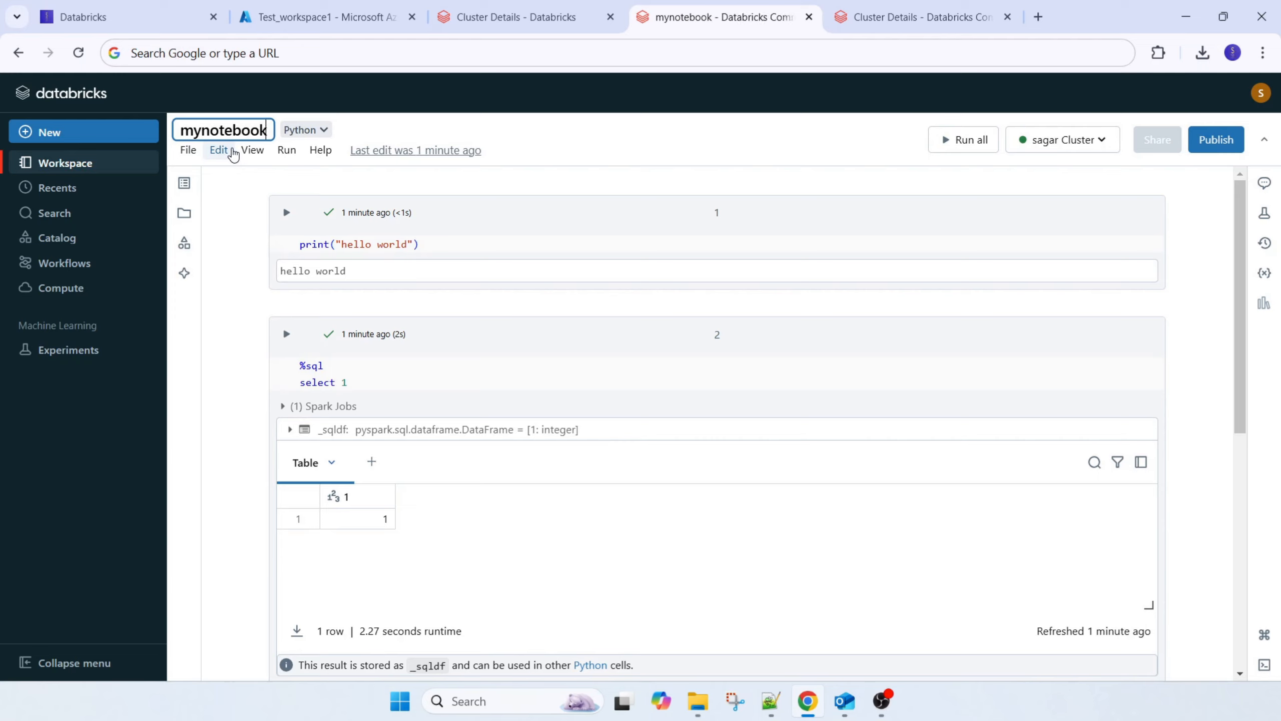
key(Return)
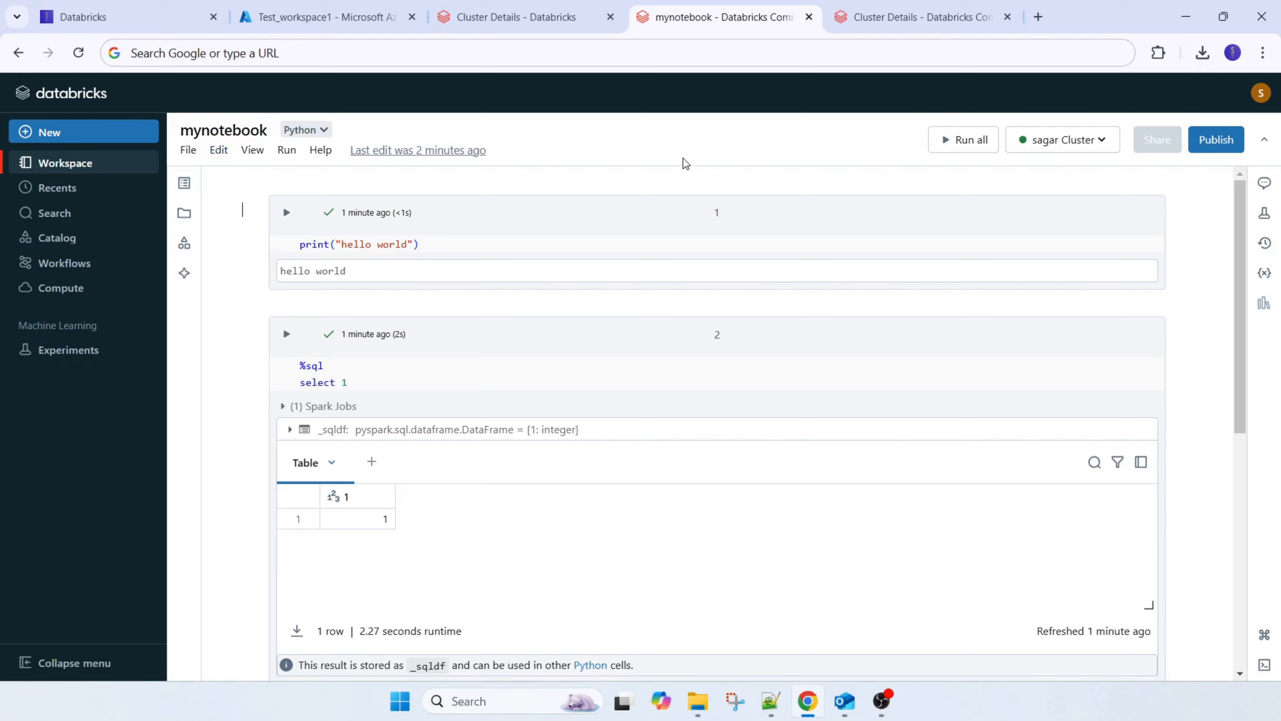
Check the cluster's list of attached notebooks, open mynotebook from it, and return to the original notebook's browser tab
click(903, 20)
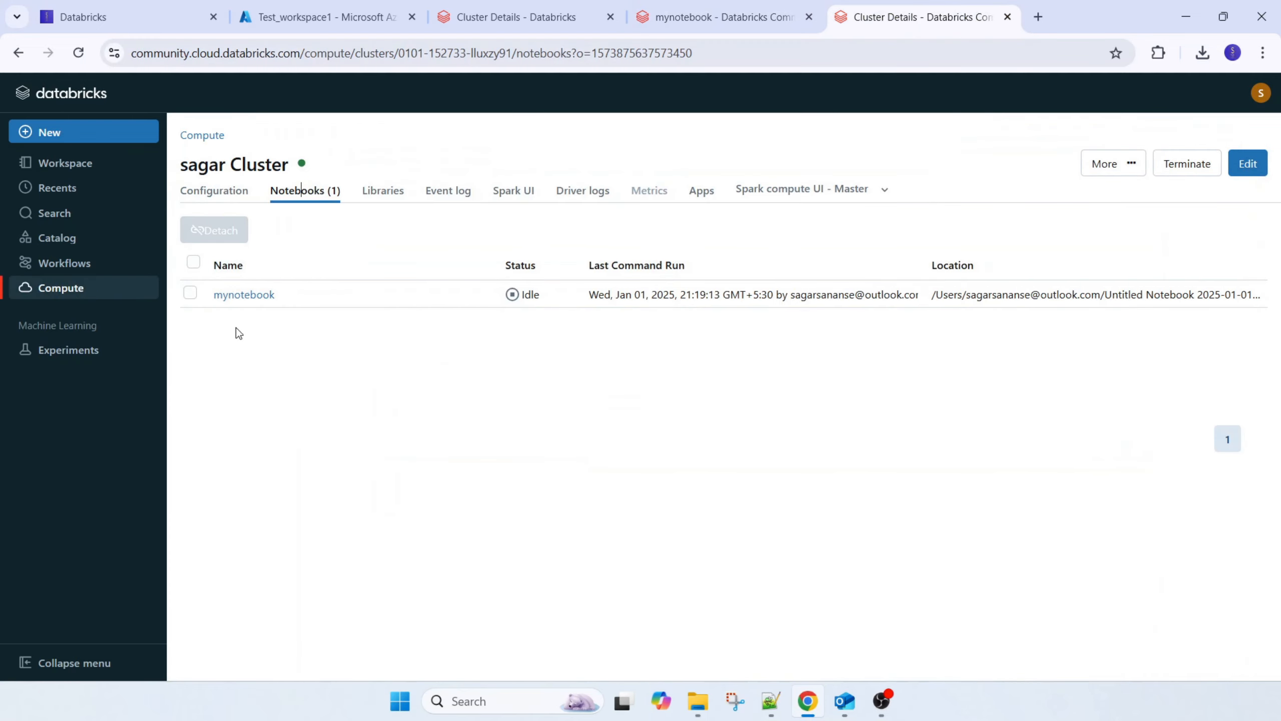
click(244, 296)
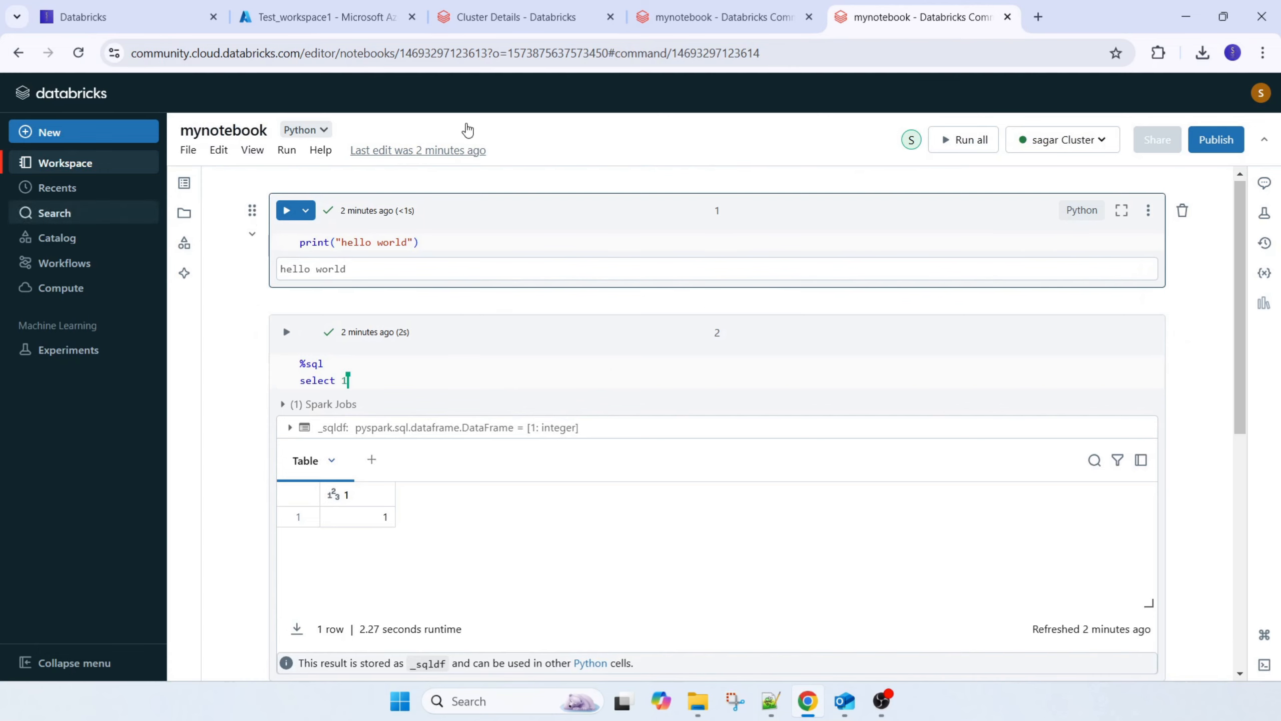
click(18, 52)
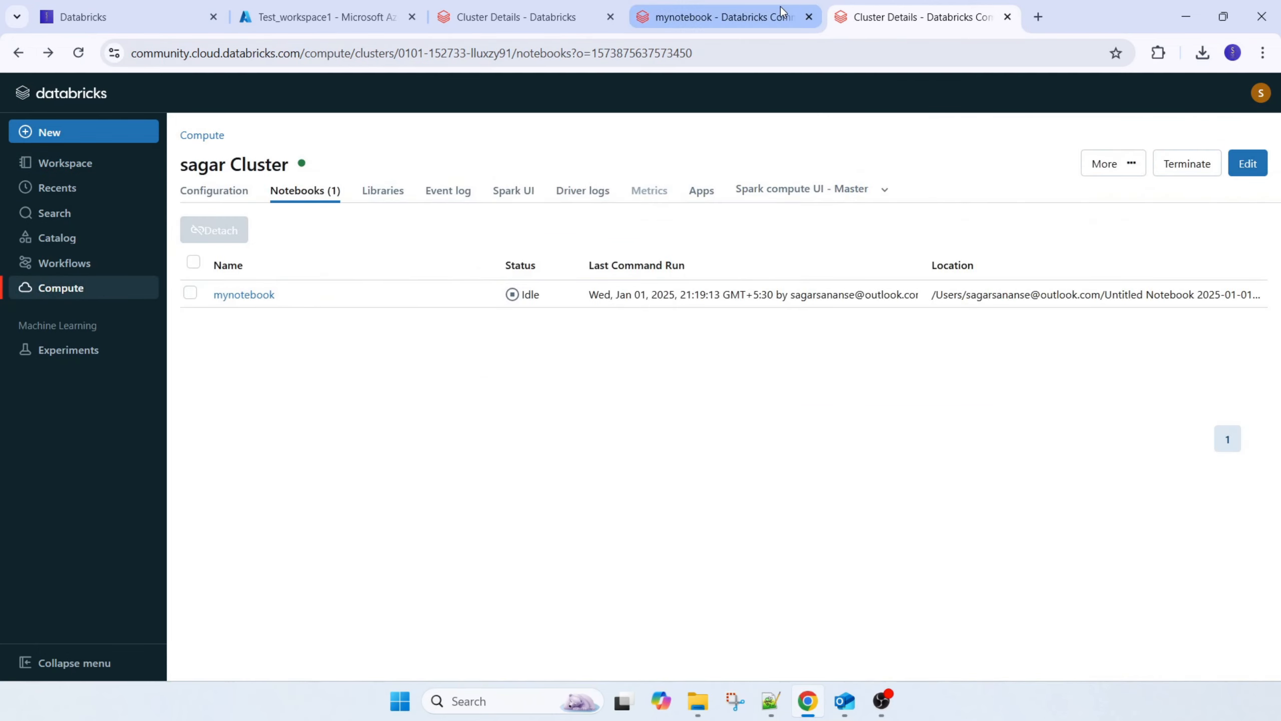
click(721, 16)
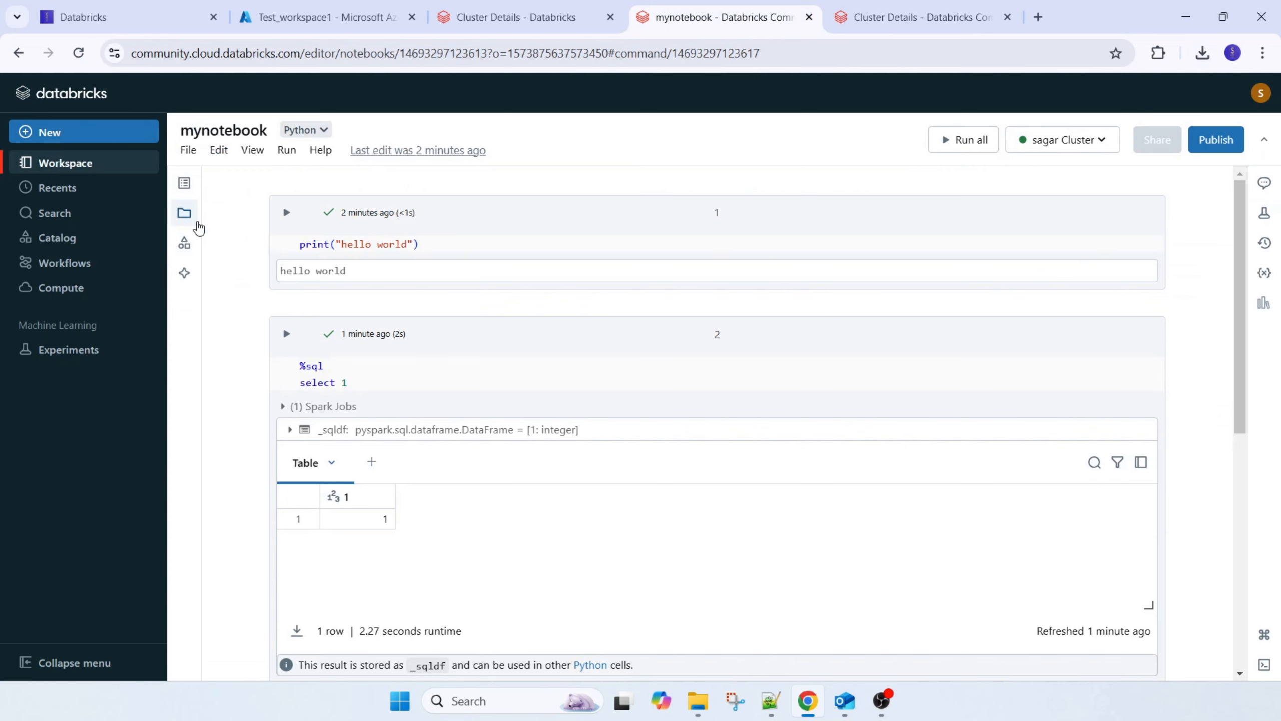
Examine the notebook's available editing, viewing, running and file commands, including its export formats
click(217, 151)
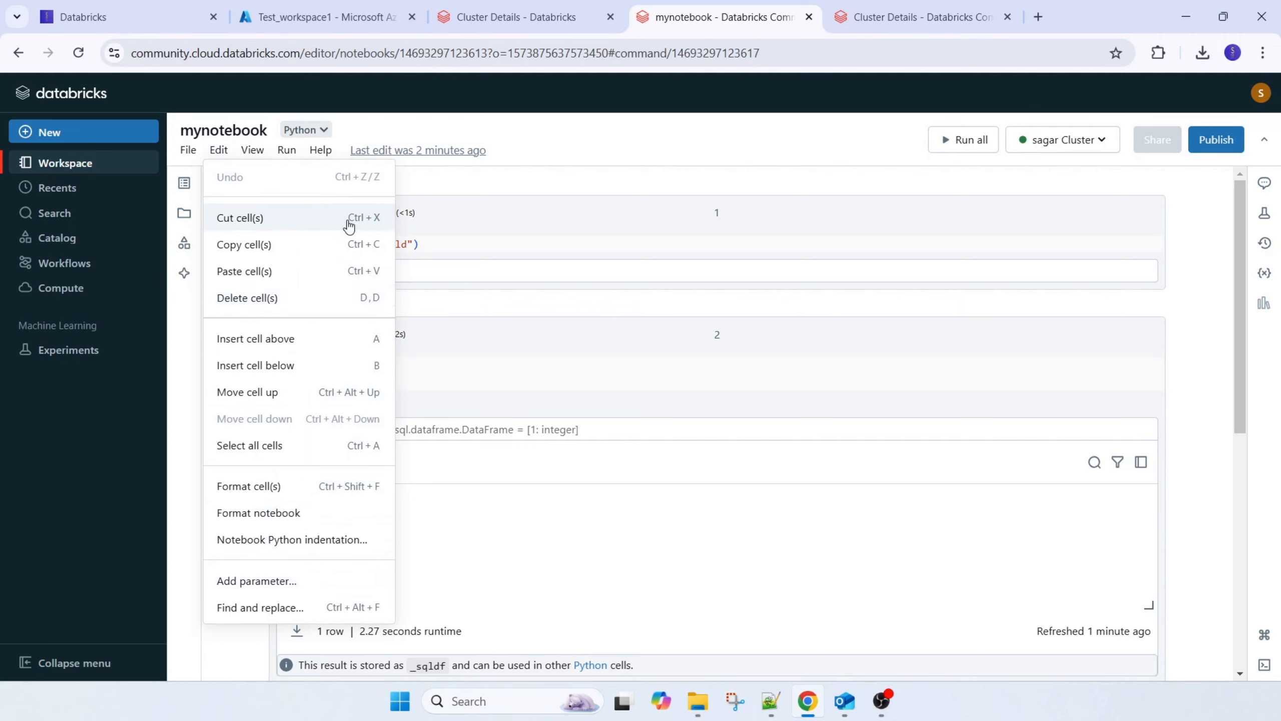
click(262, 154)
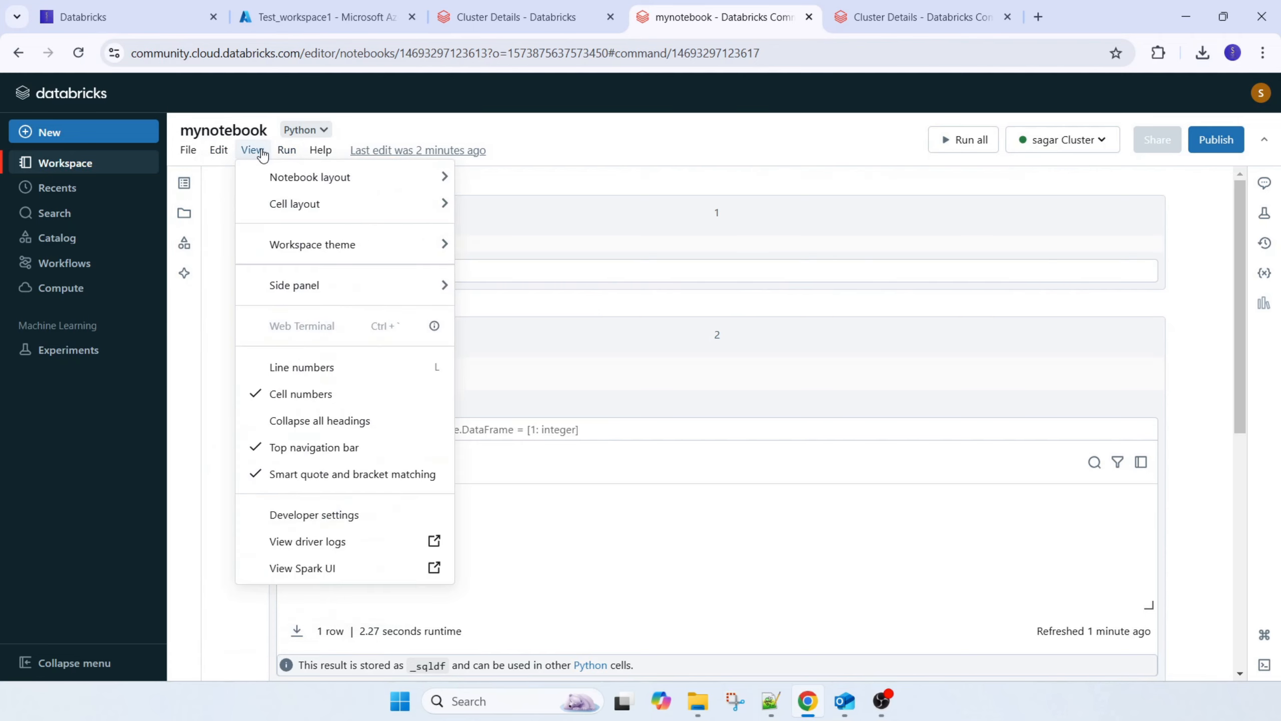
click(299, 155)
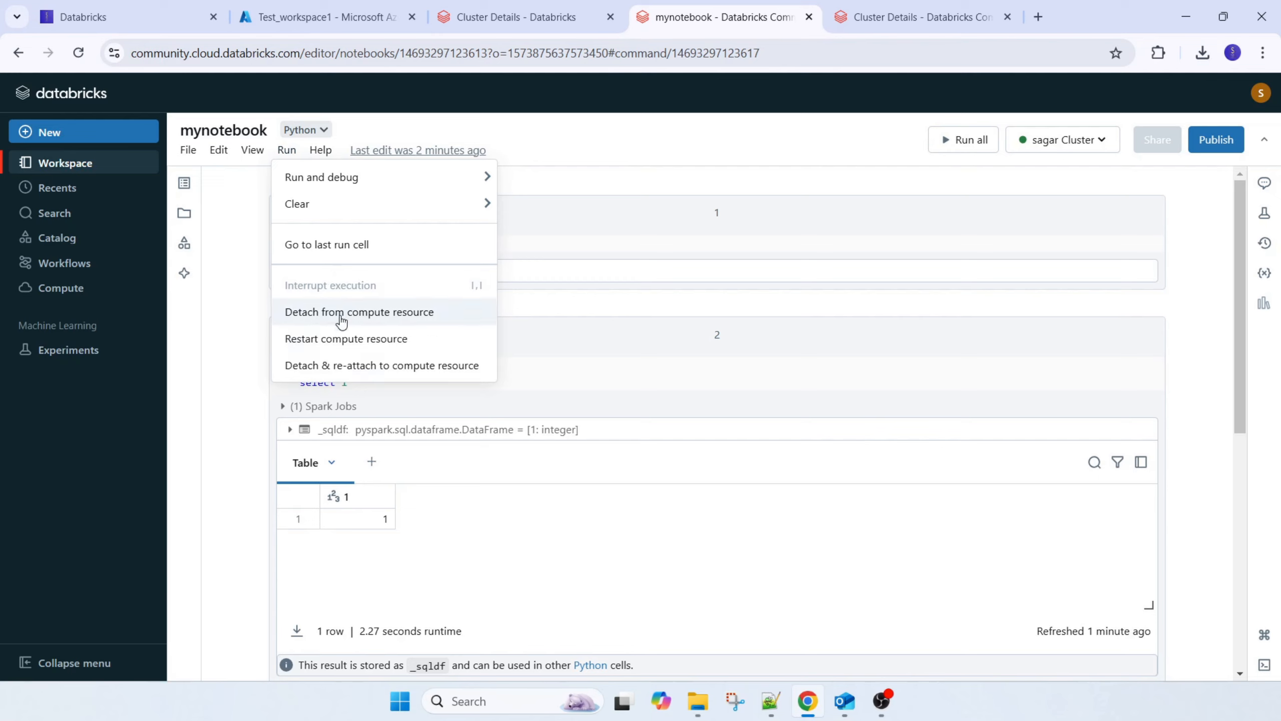
mouse_move(320, 158)
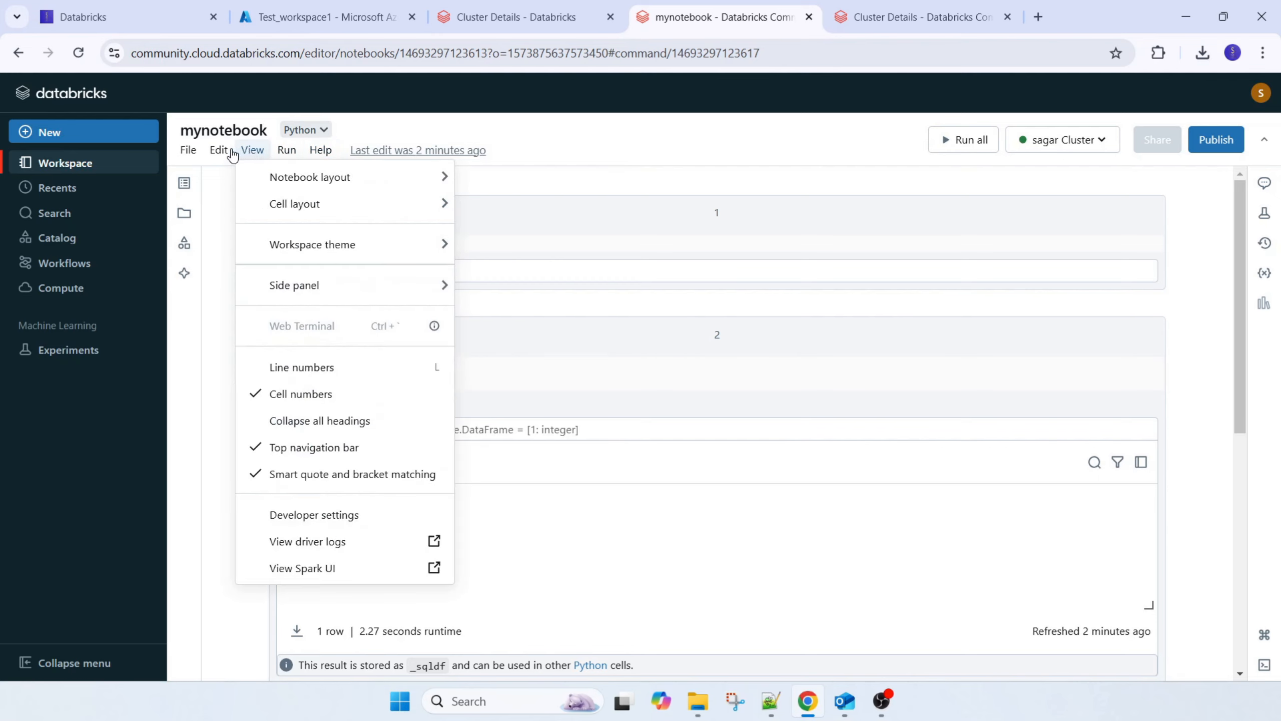
mouse_move(189, 158)
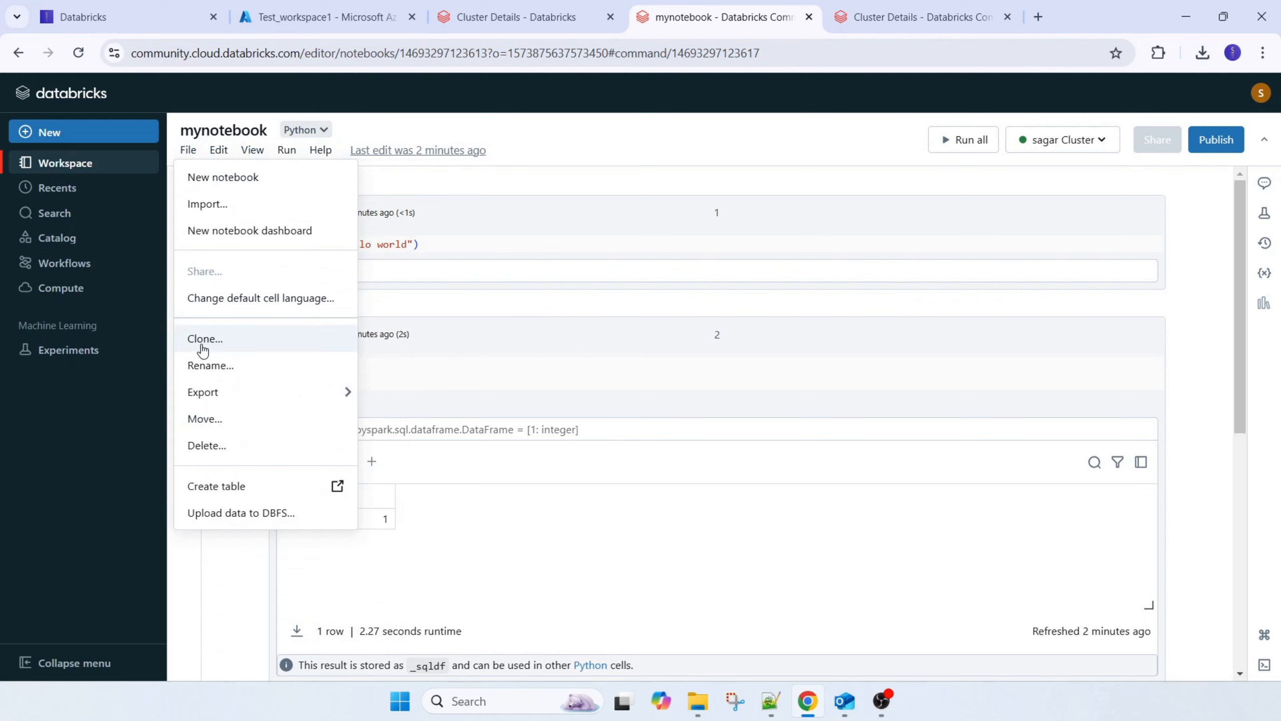
mouse_move(252, 393)
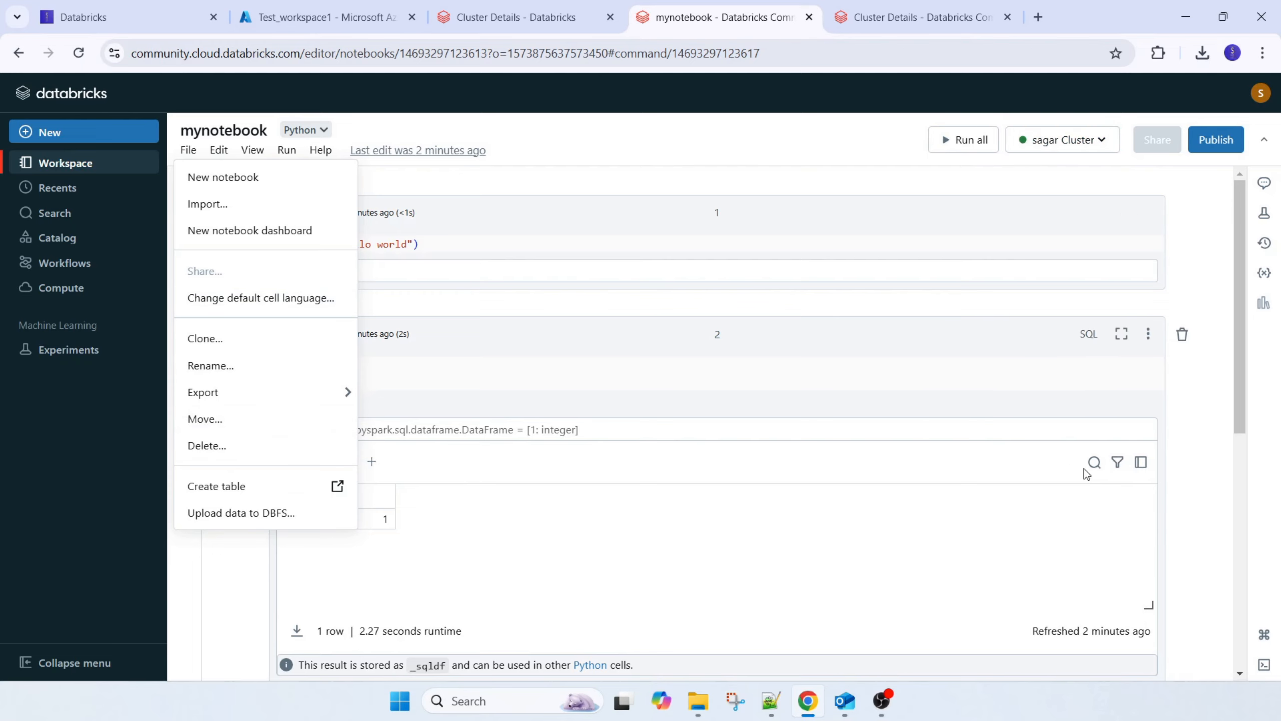
Review the language options for the third cell and for the notebook's default cell language
scroll(1076, 472, down, 5)
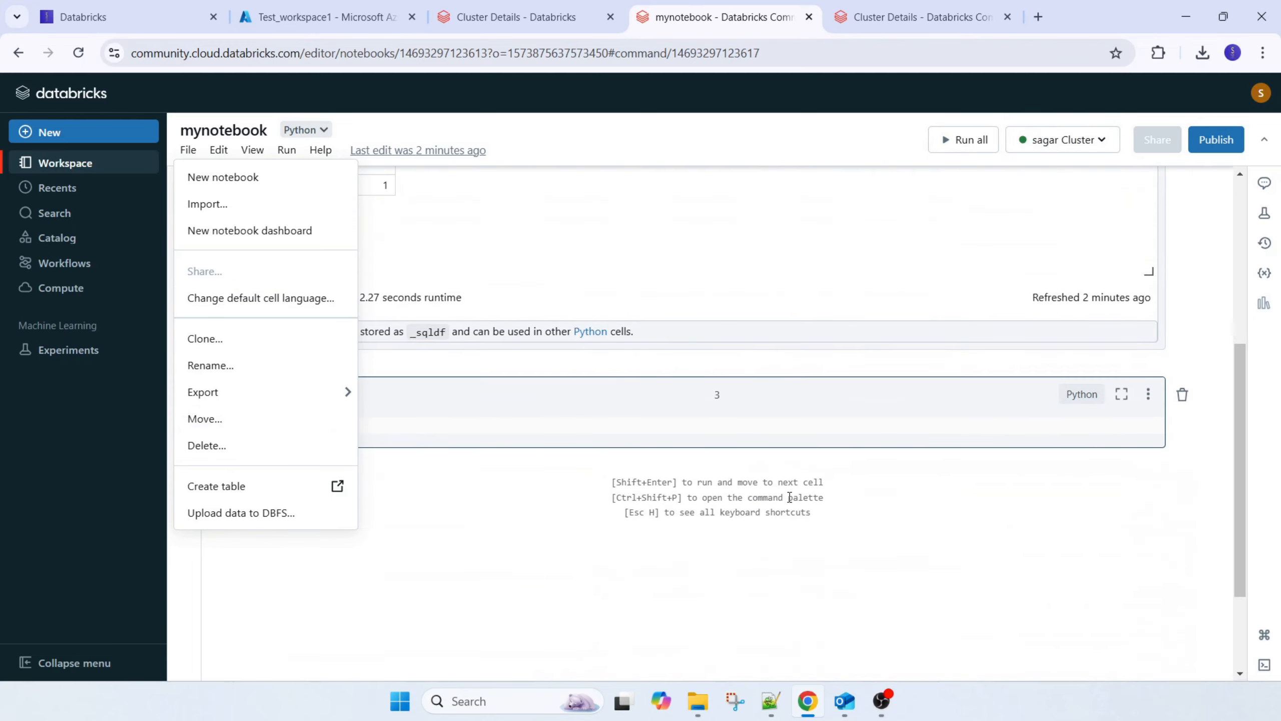
click(1081, 394)
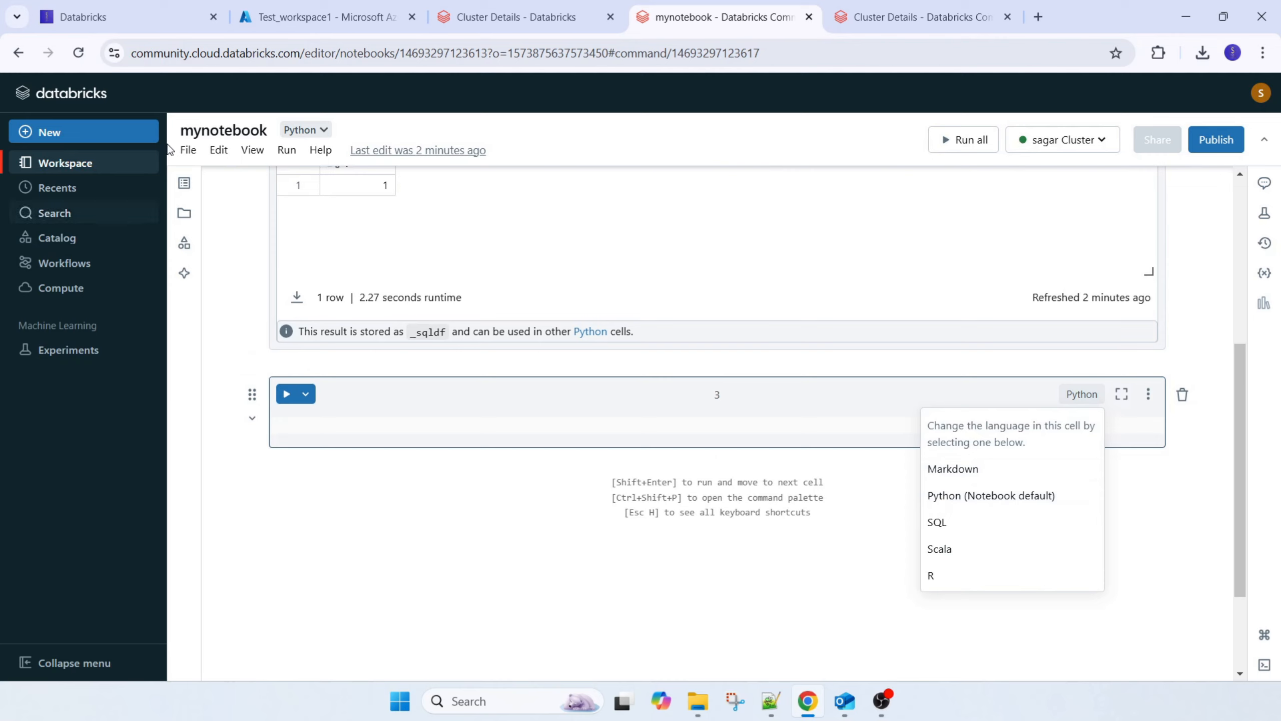
click(184, 158)
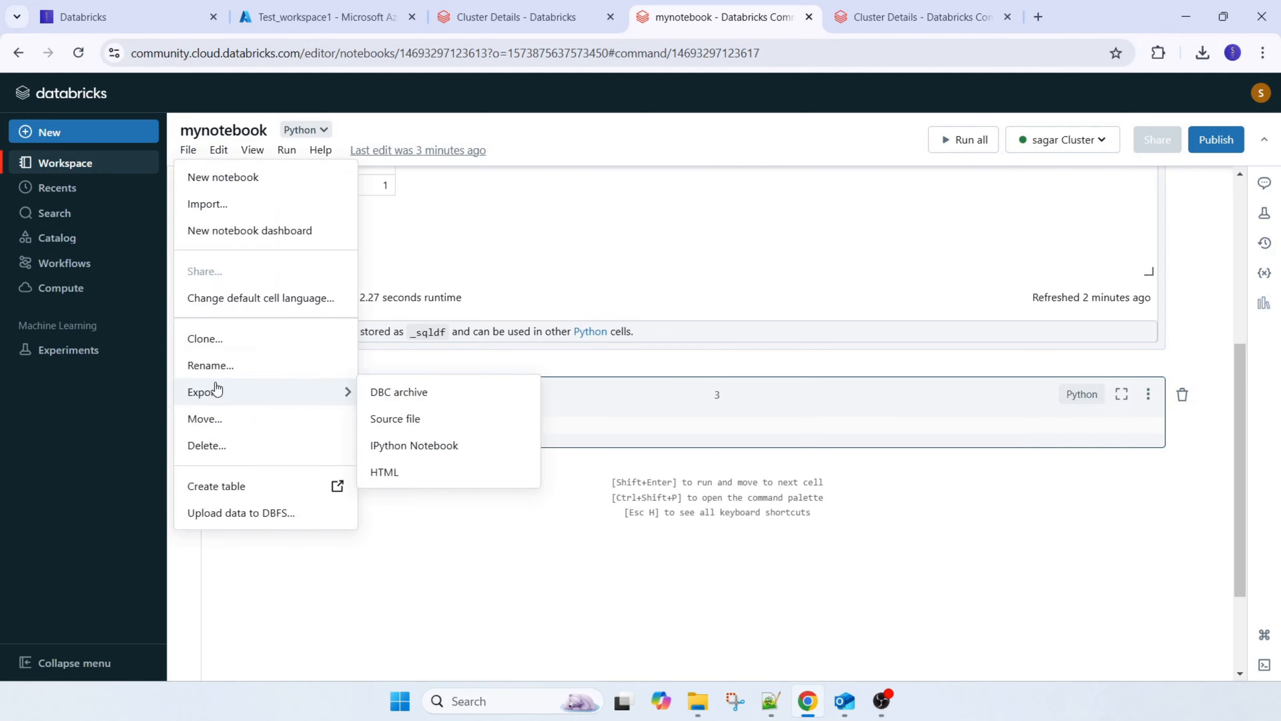
click(235, 297)
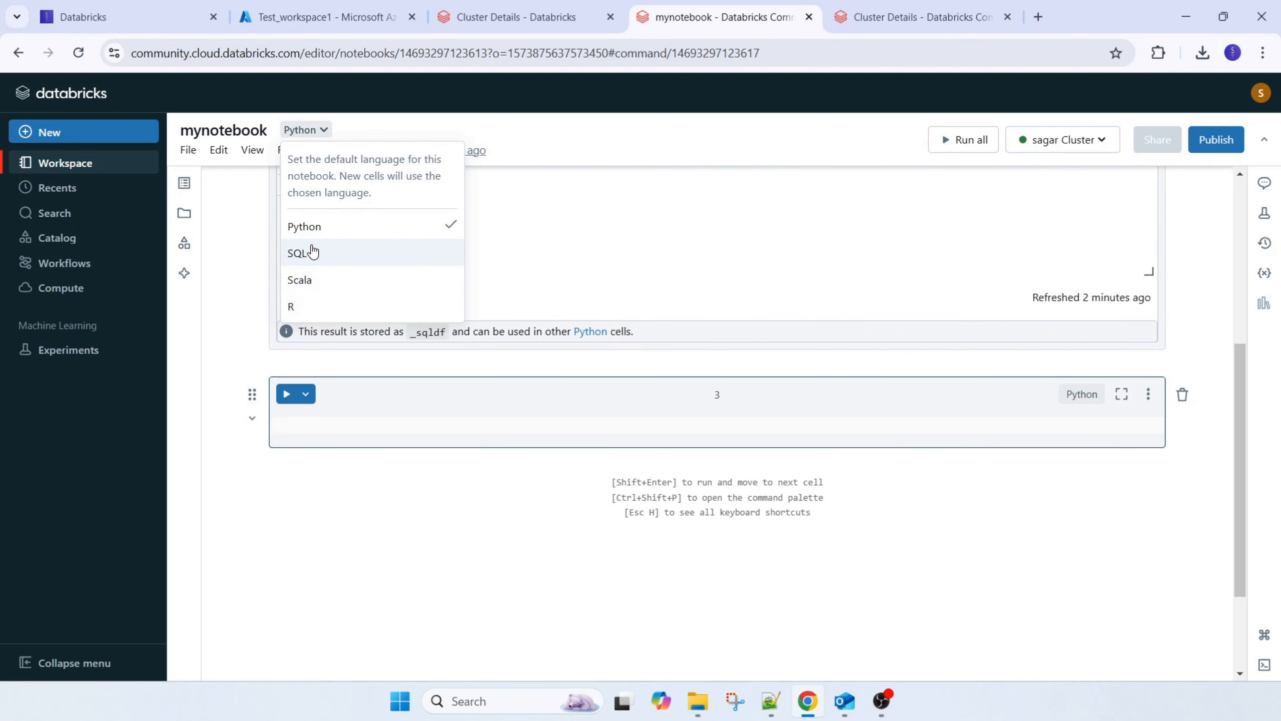
click(239, 318)
scroll(260, 263, up, 5)
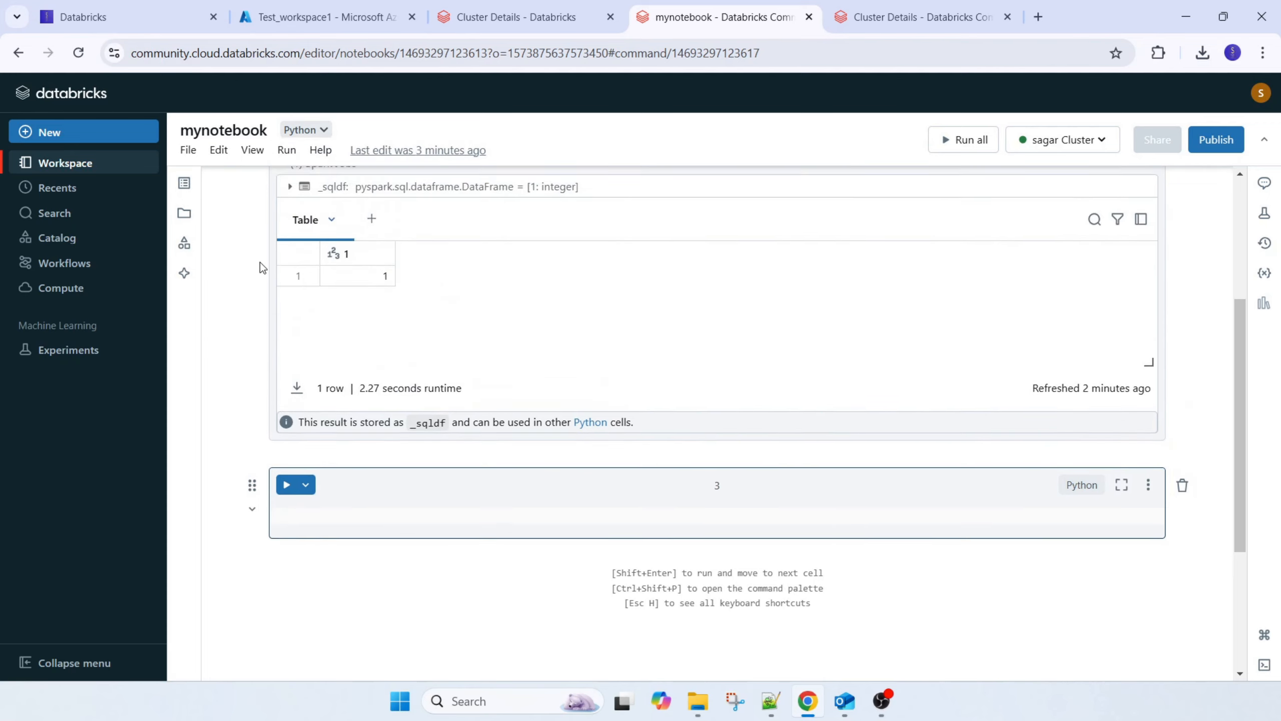
Check the notebook's table of contents and browse the list of notebooks in the workspace folder
click(183, 190)
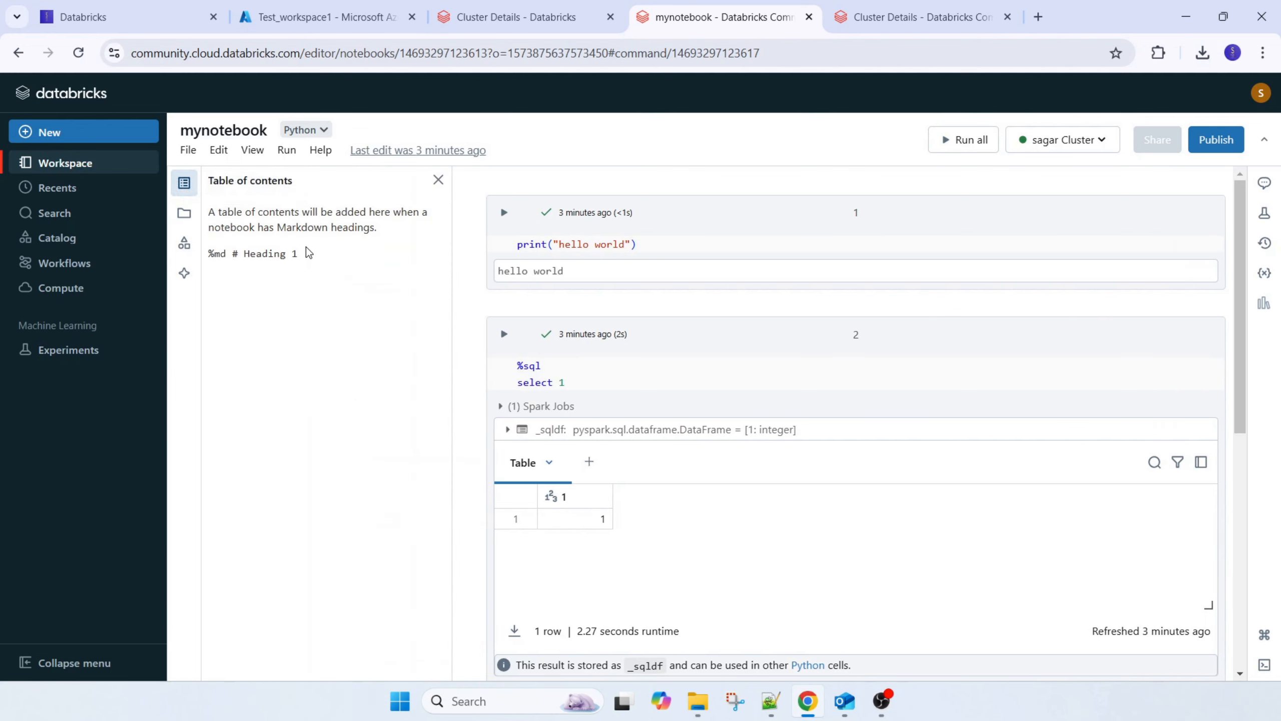
click(184, 213)
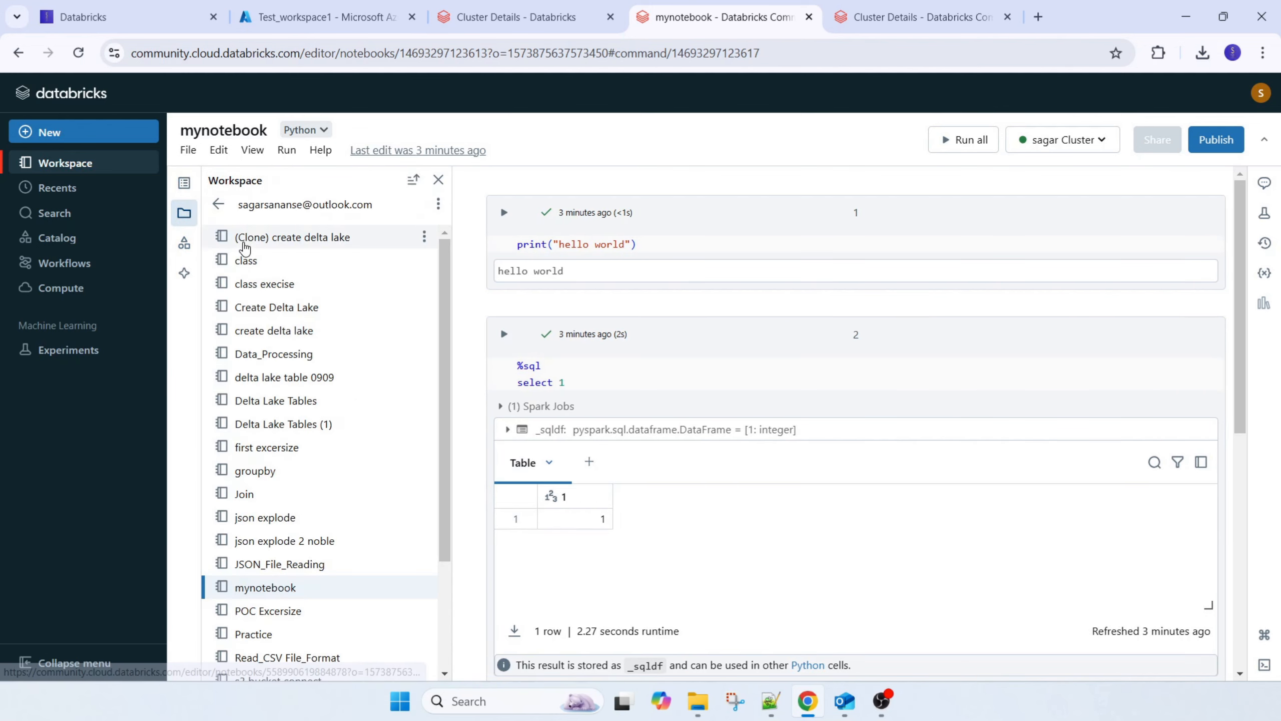
scroll(320, 423, down, 3)
scroll(346, 421, up, 3)
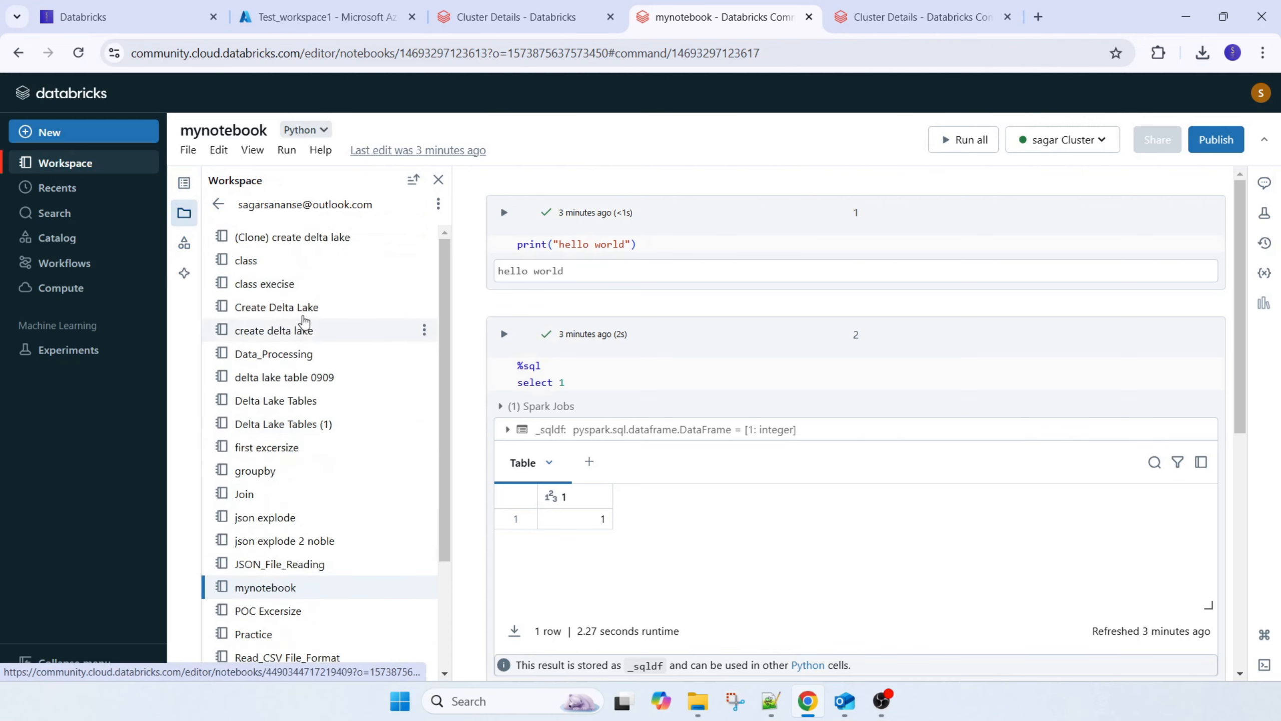
scroll(315, 323, down, 3)
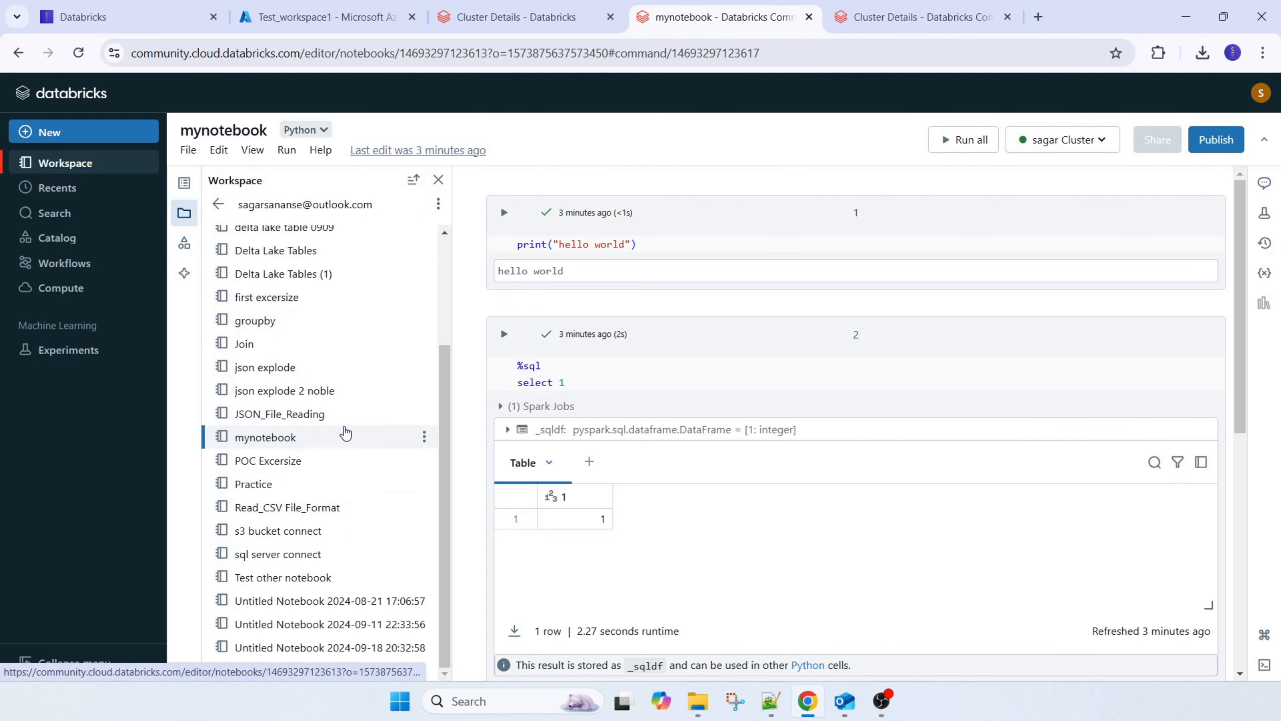
scroll(343, 434, up, 3)
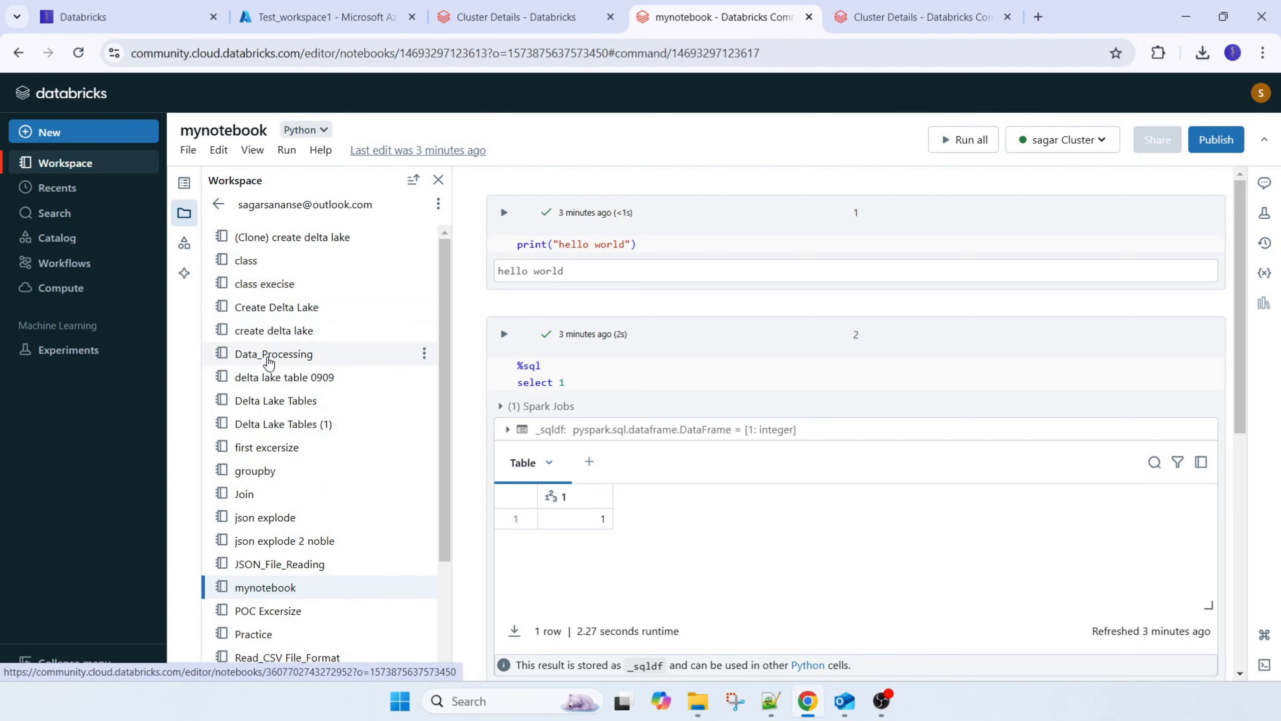
Open the Data_Processing notebook from the workspace folder and look through its cells and results
click(252, 354)
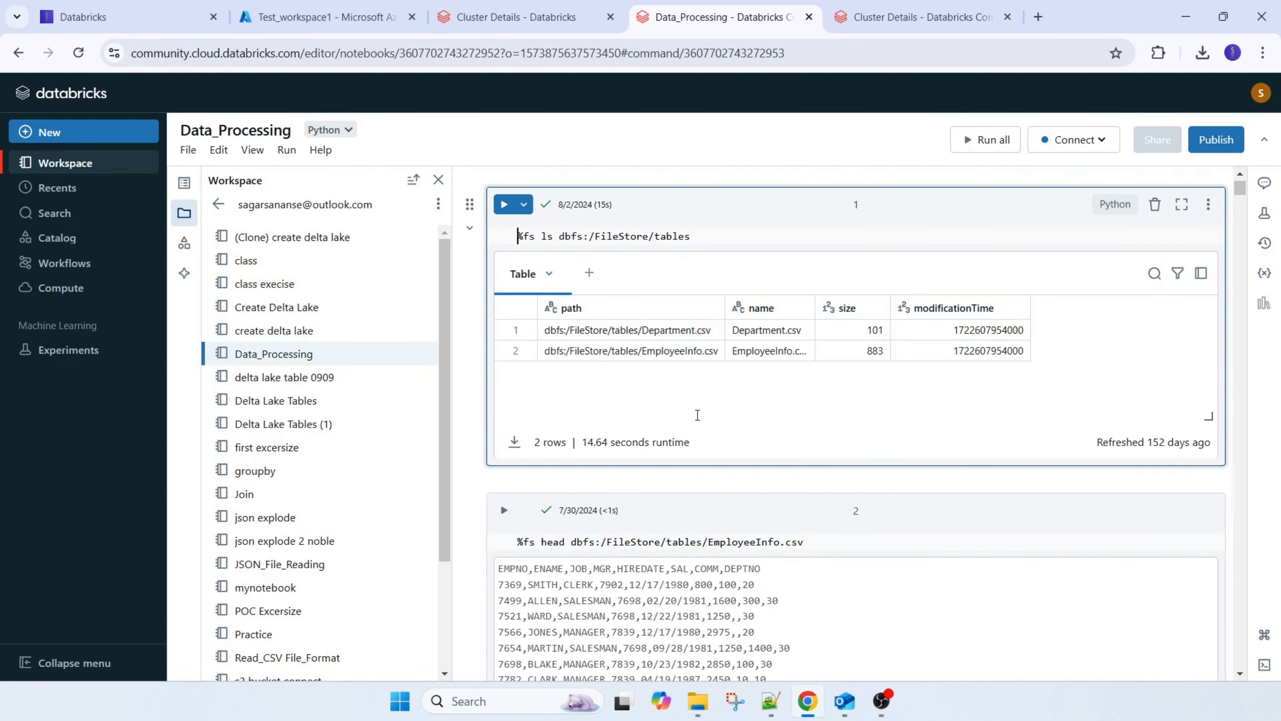
scroll(696, 415, down, 15)
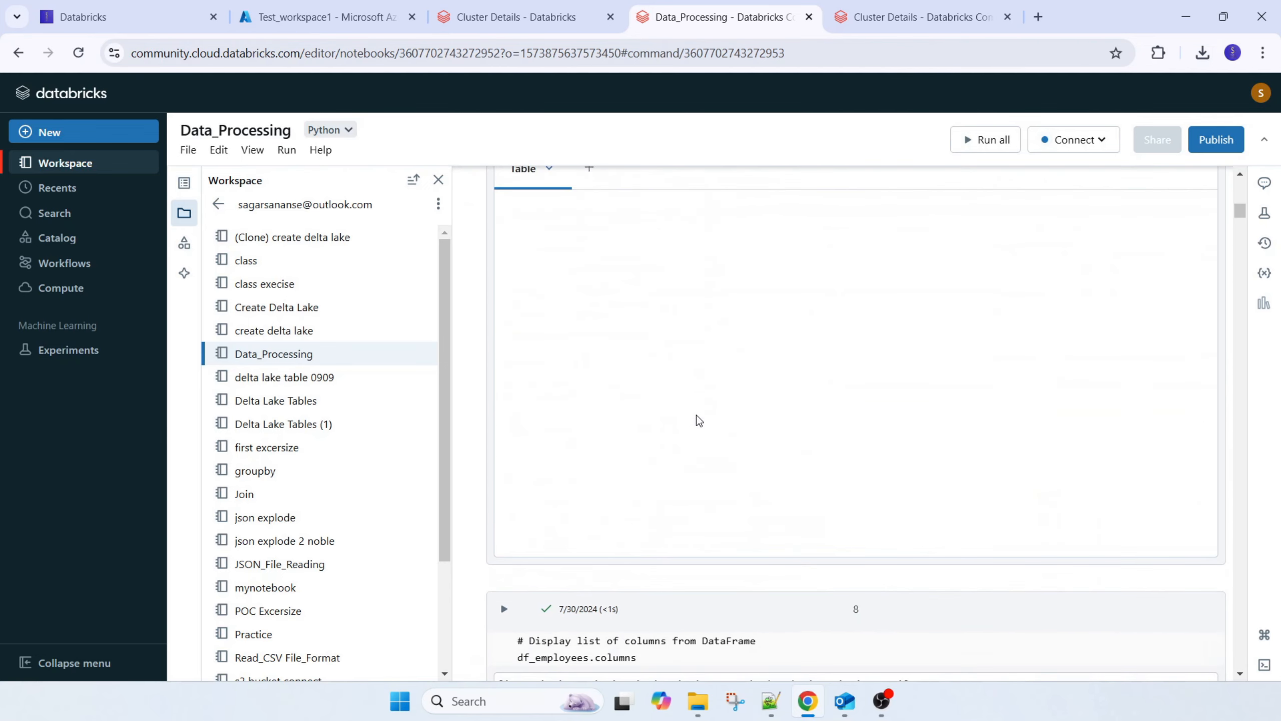
scroll(696, 415, down, 5)
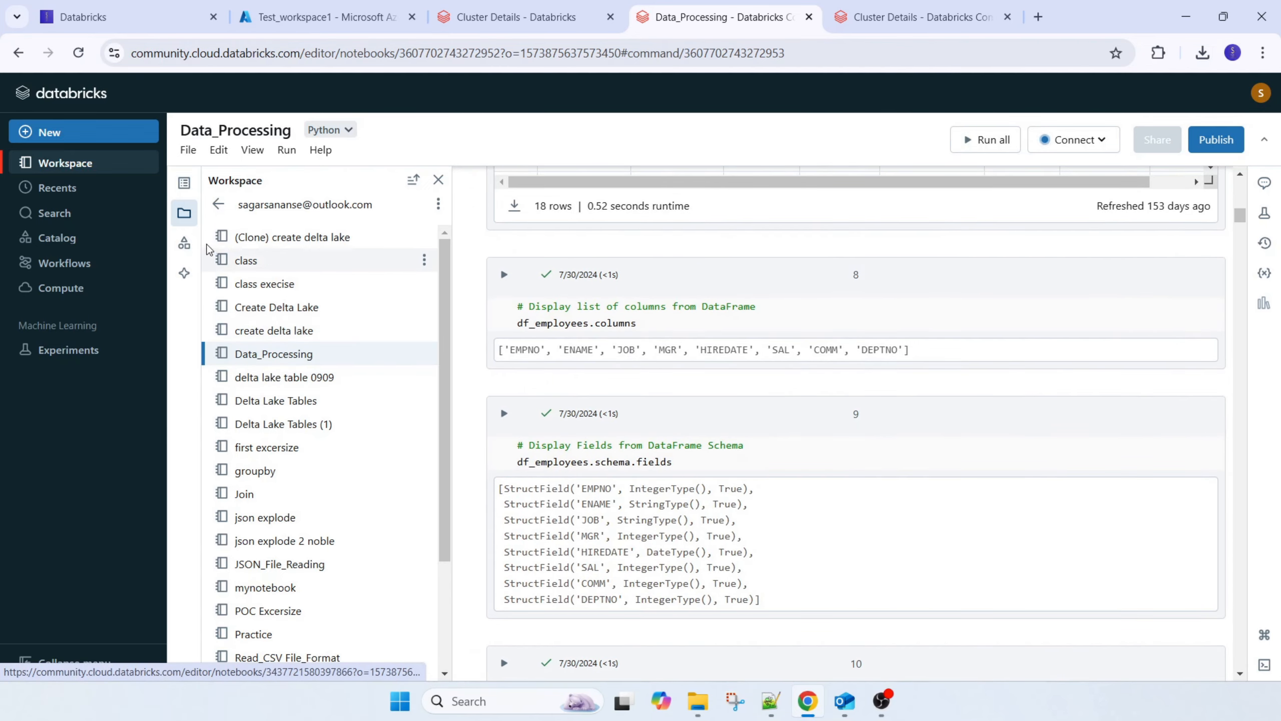
Open the catalog beside the Data_Processing notebook, expand hive_metastore, and attach the notebook to the running DBR 12.2 LTS cluster
click(185, 243)
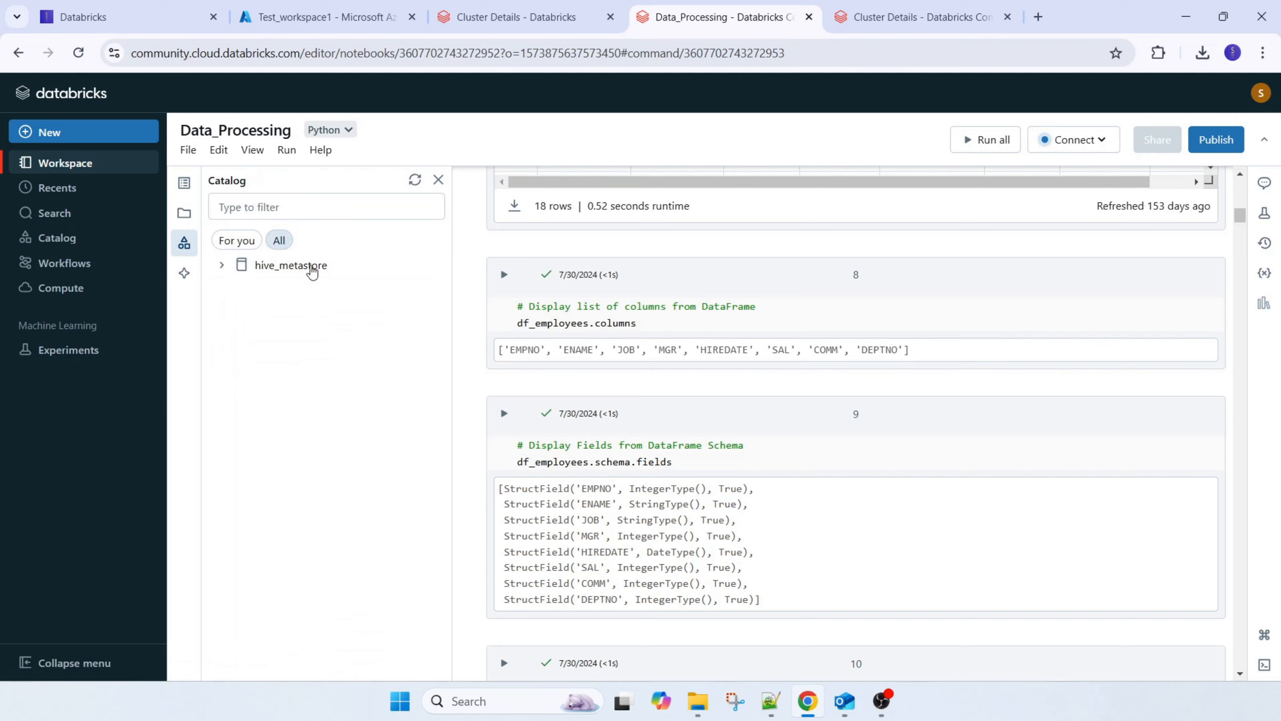
click(221, 265)
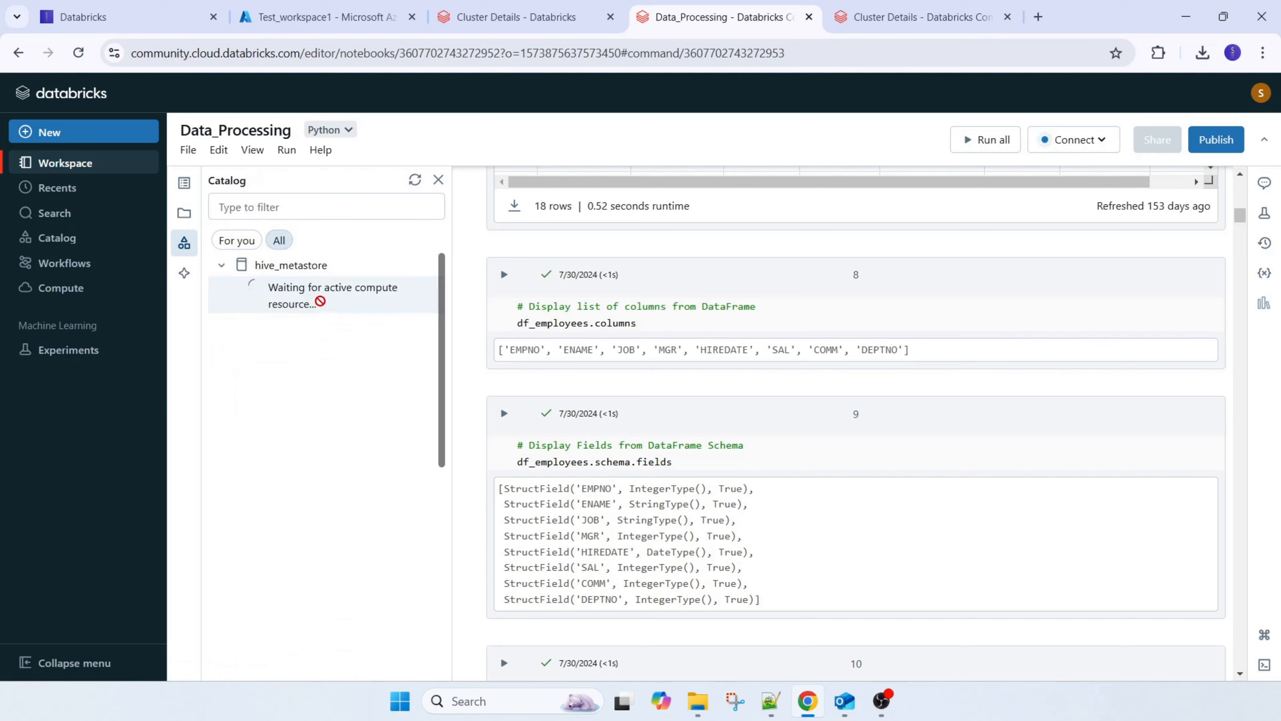
click(221, 266)
click(221, 266)
click(1079, 144)
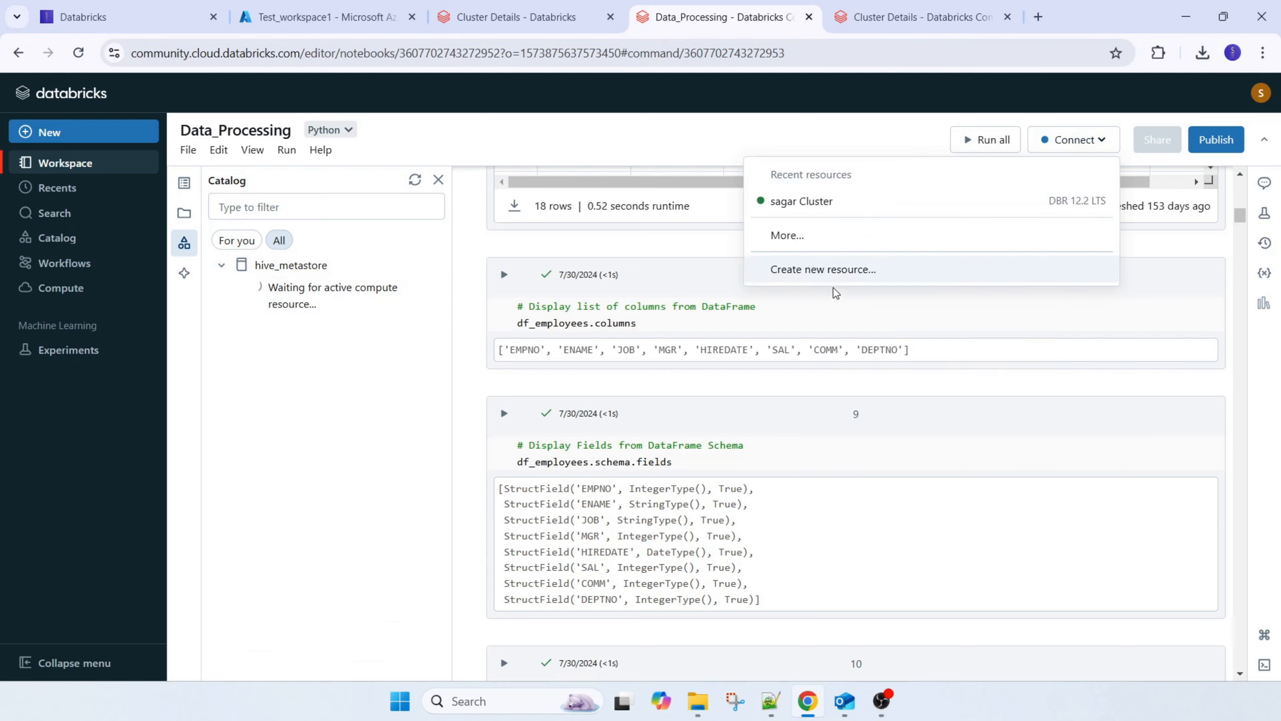
click(807, 201)
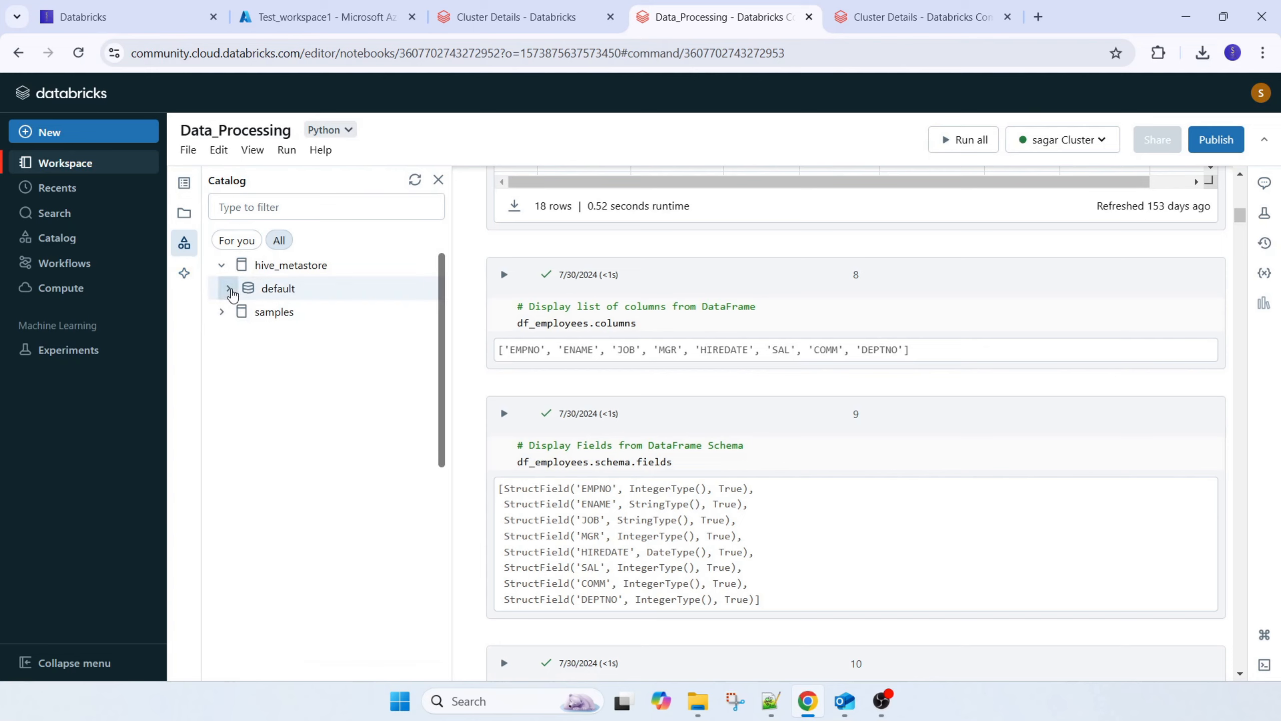
Browse the default schema of hive_metastore and the nyctaxi and tpch schemas of the samples catalog beside the notebook
click(228, 288)
click(221, 332)
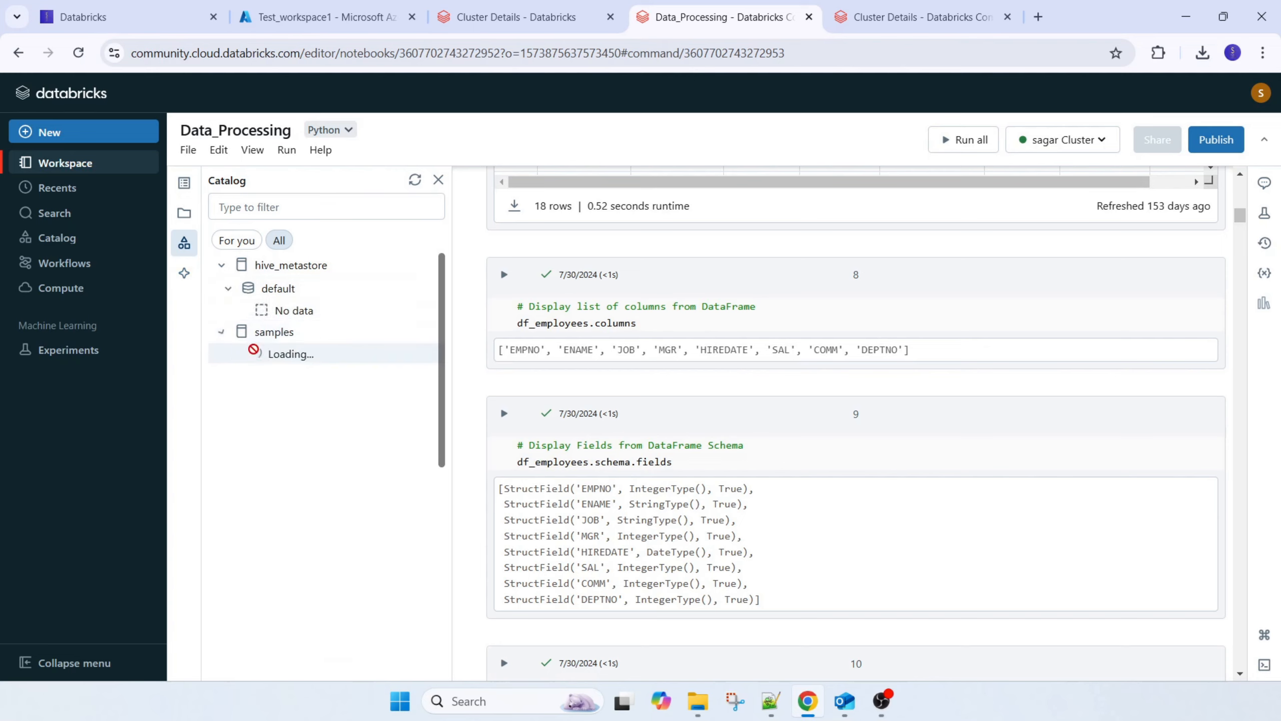
click(229, 379)
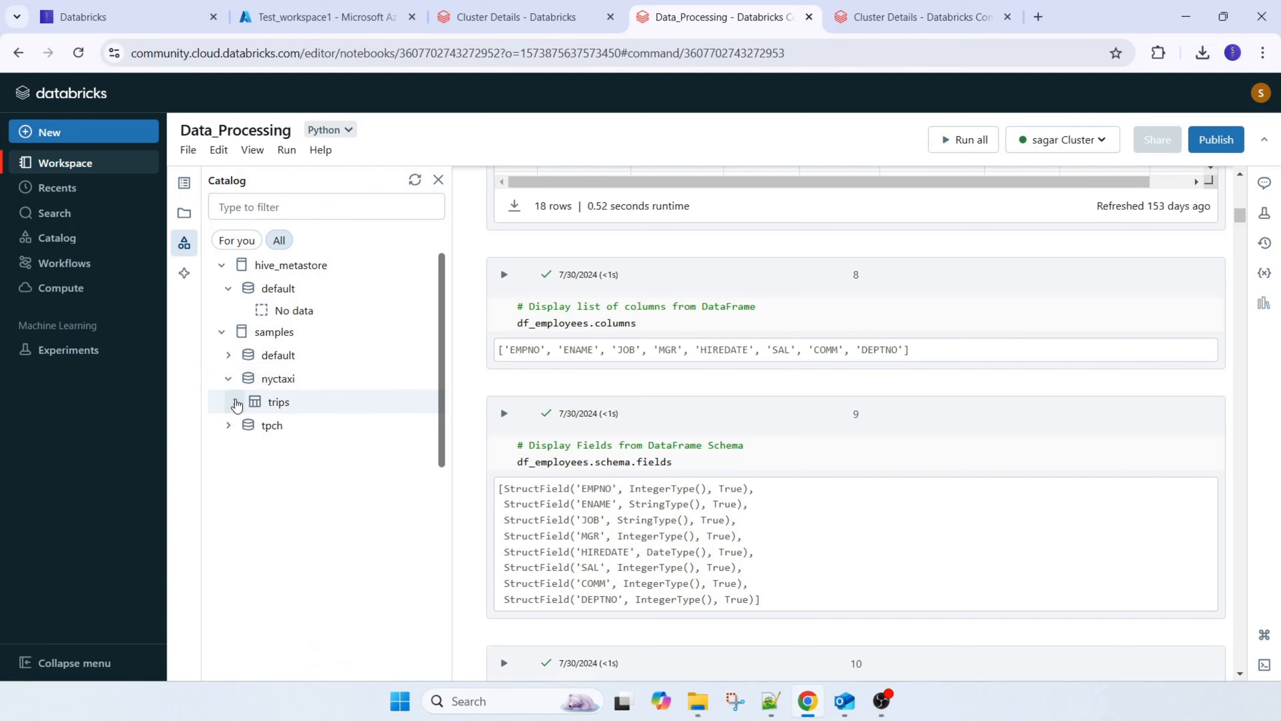
click(229, 425)
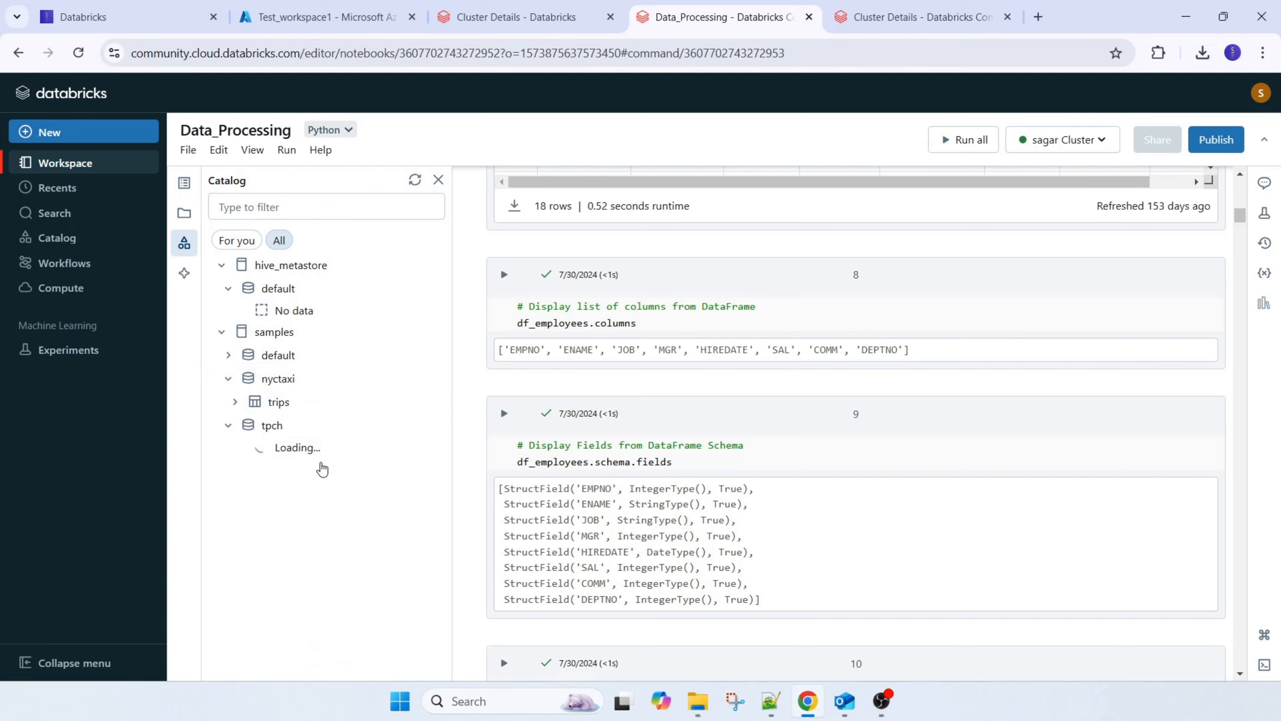
Open the tpch schema's customer table in Catalog Explorer
click(290, 455)
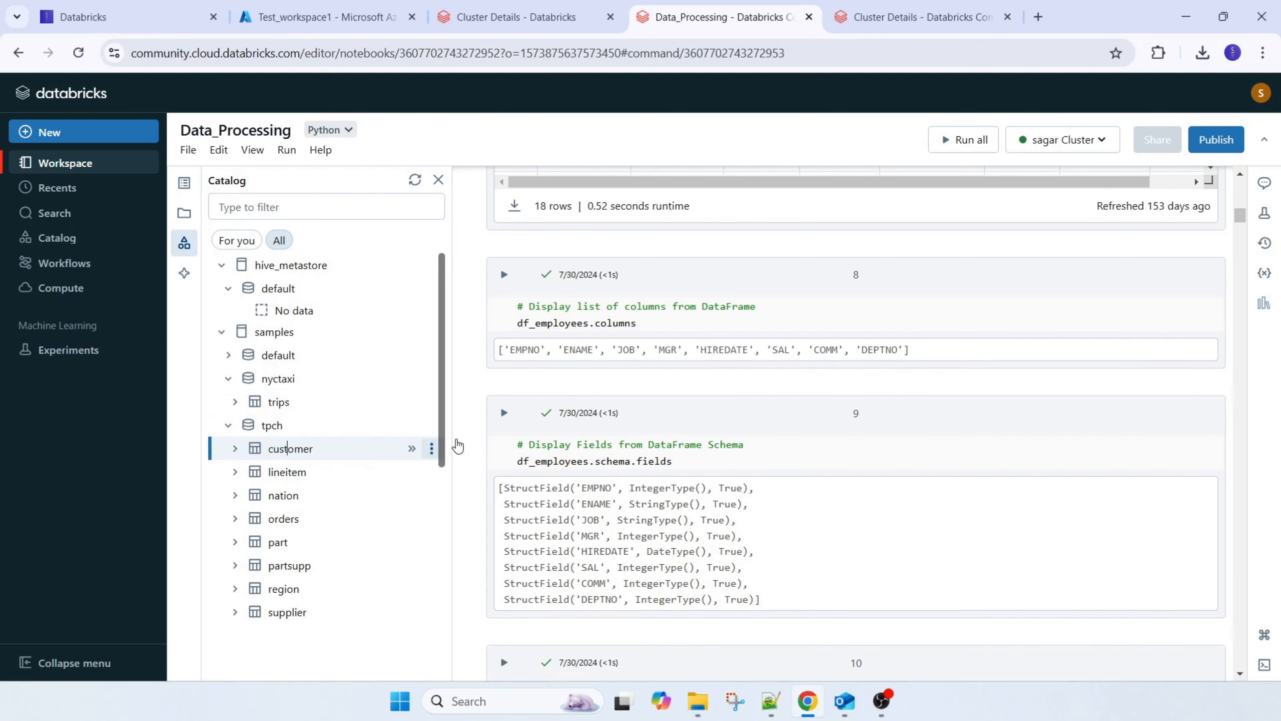
double_click(305, 454)
right_click(306, 456)
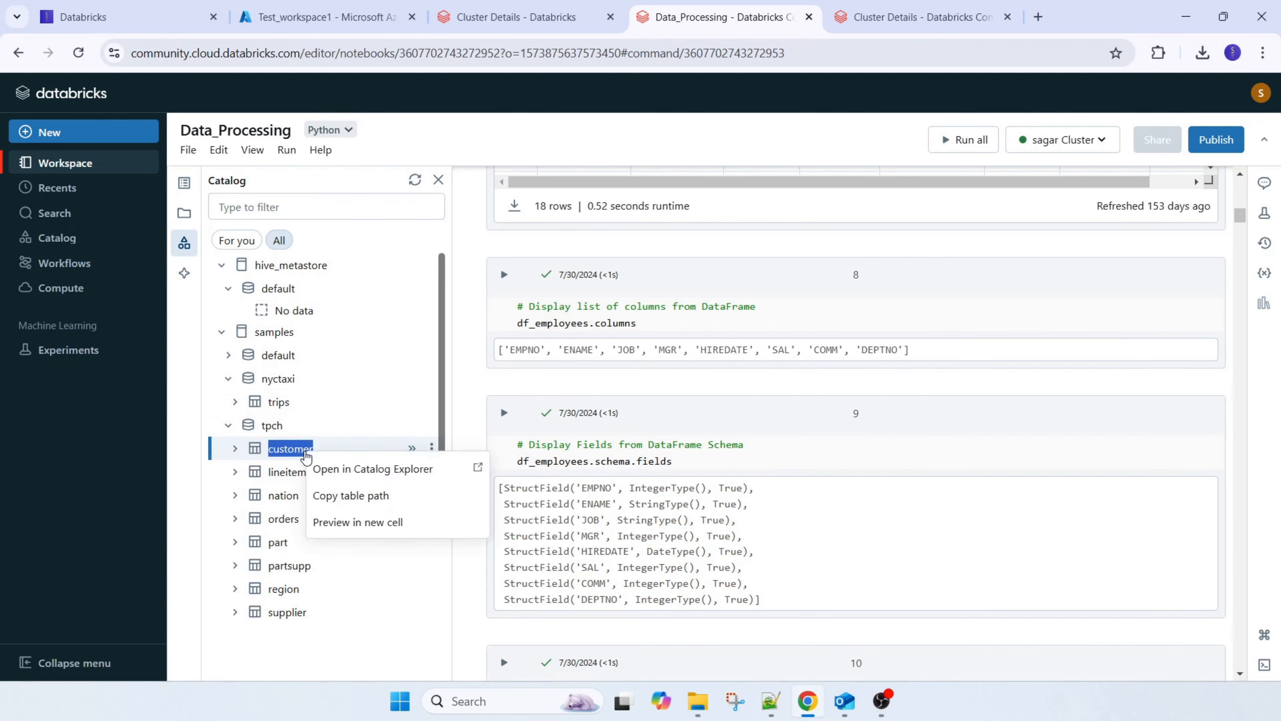
click(376, 467)
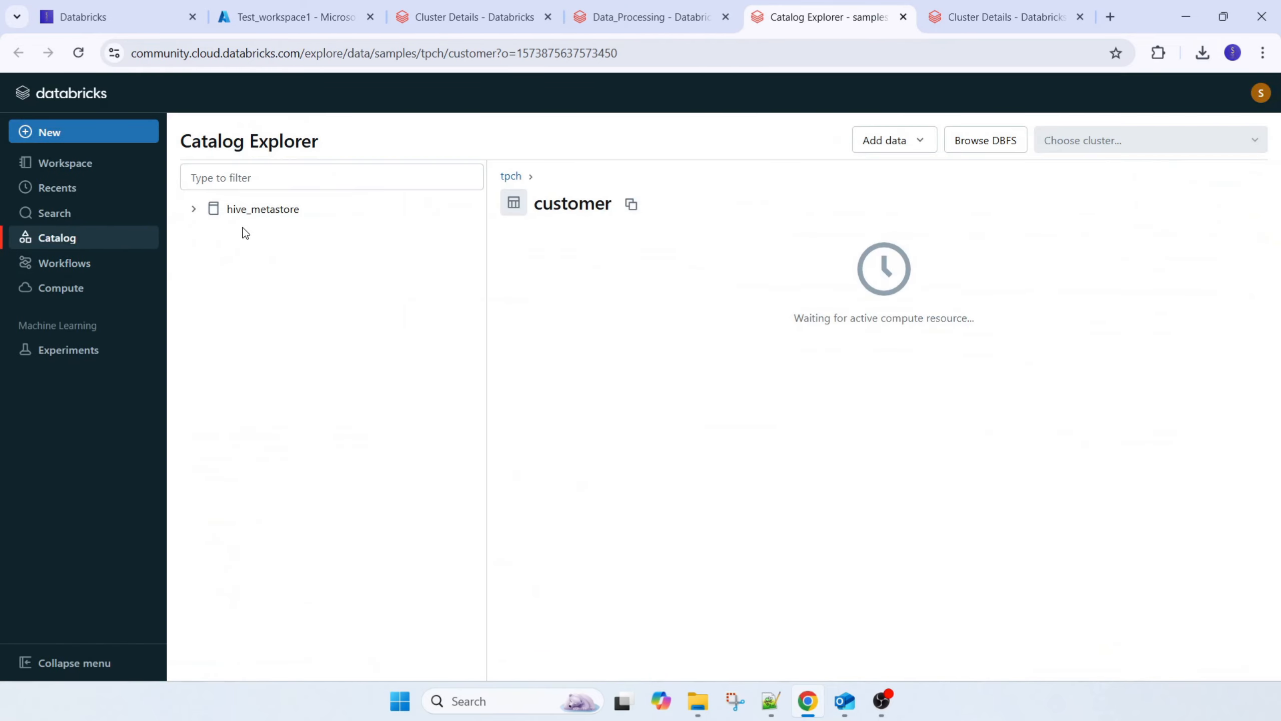
Browse Catalog Explorer through samples and tpch to the customer table, and review its sample data and details
click(193, 208)
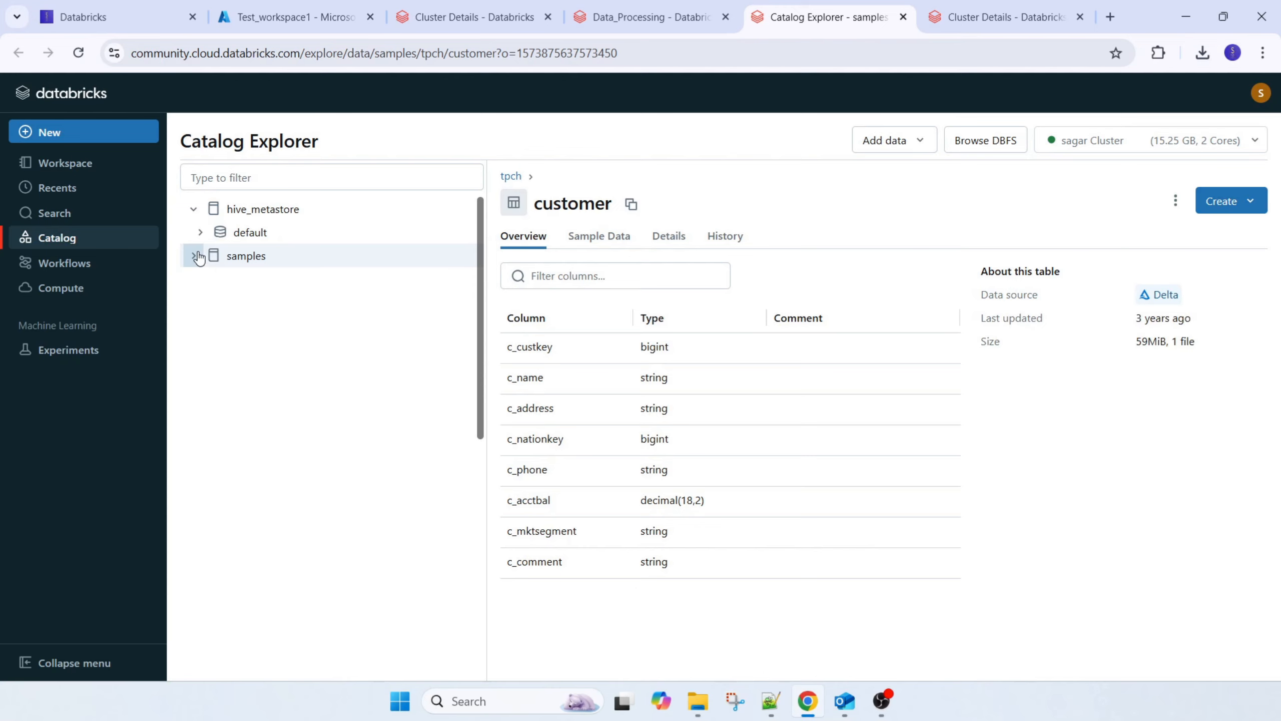
click(193, 255)
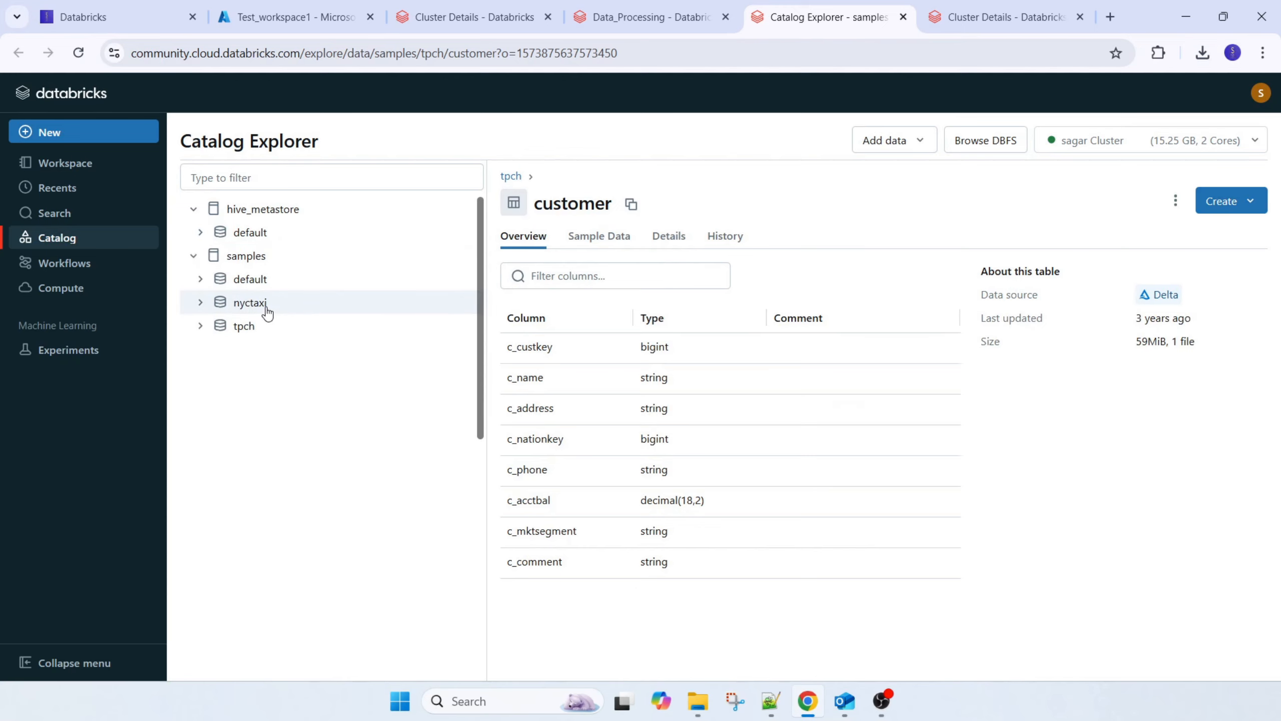
click(245, 326)
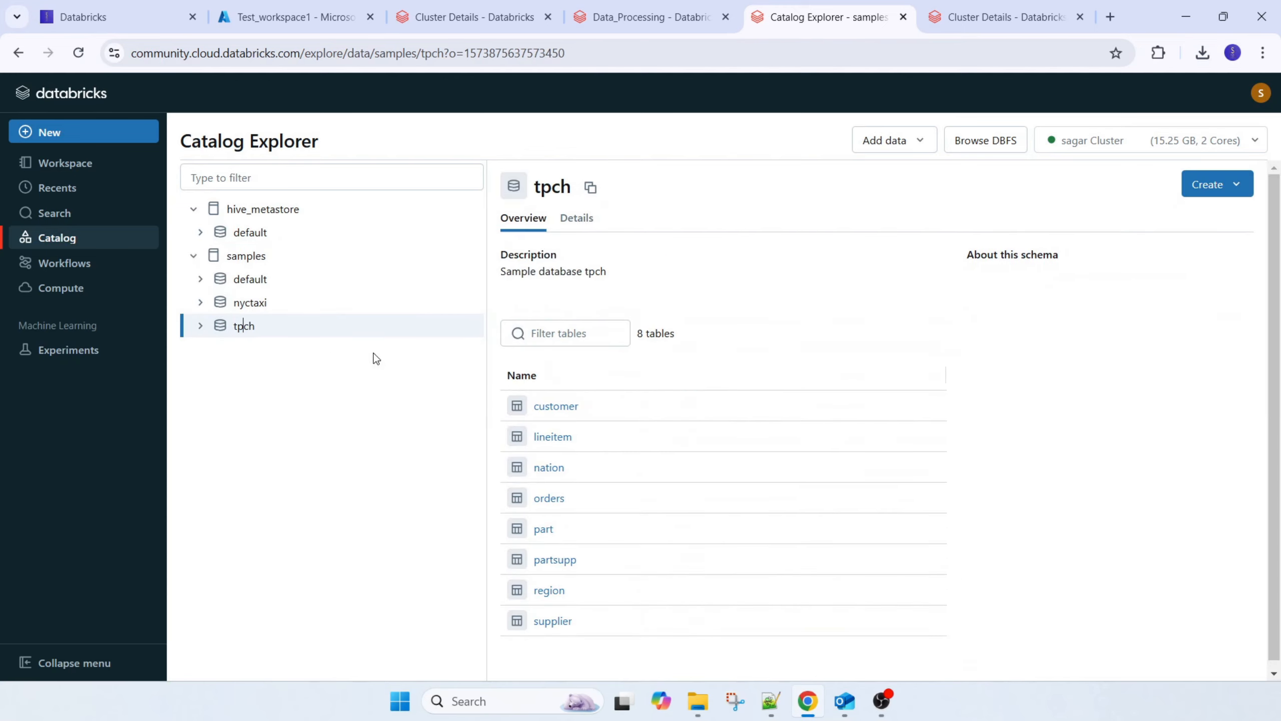
click(557, 407)
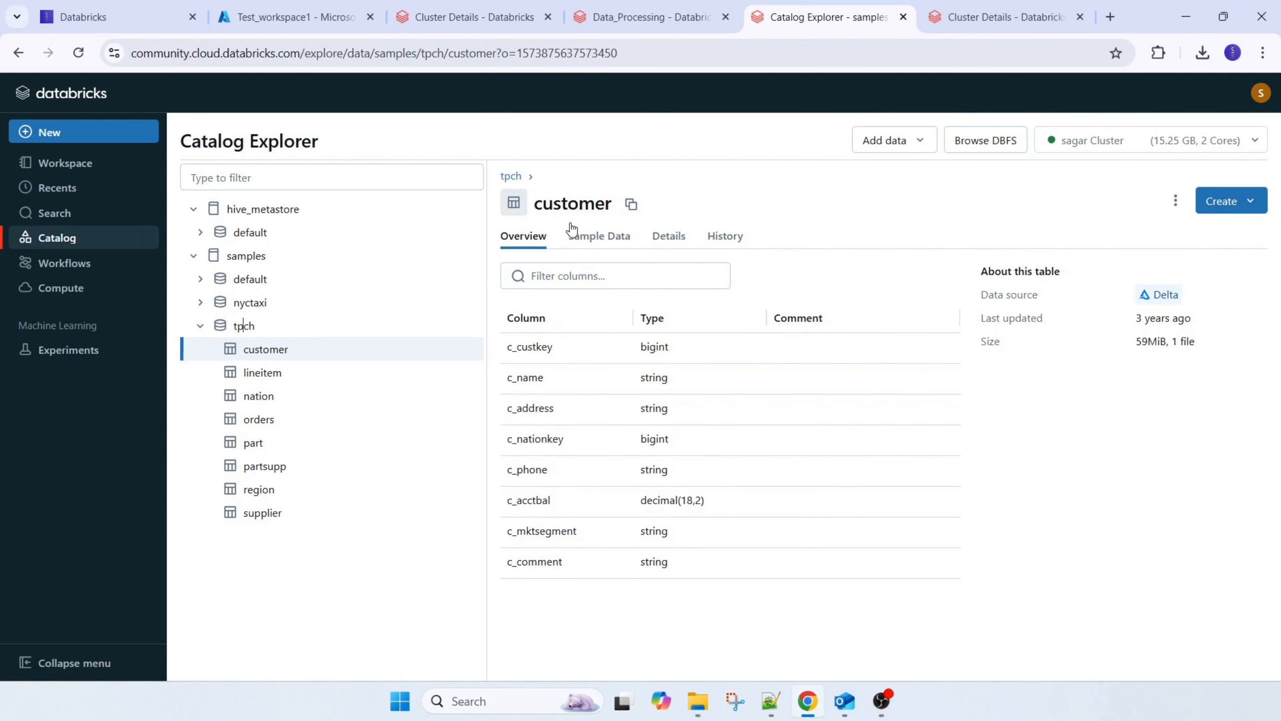
click(594, 237)
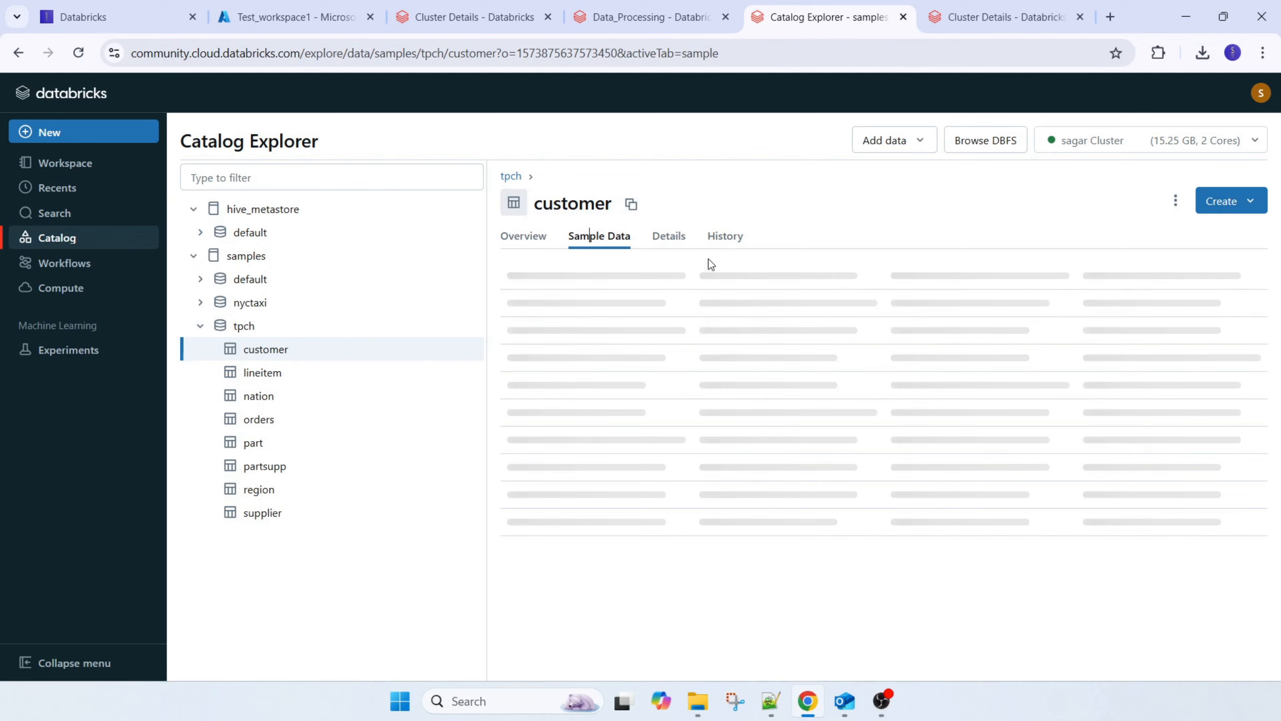
click(668, 237)
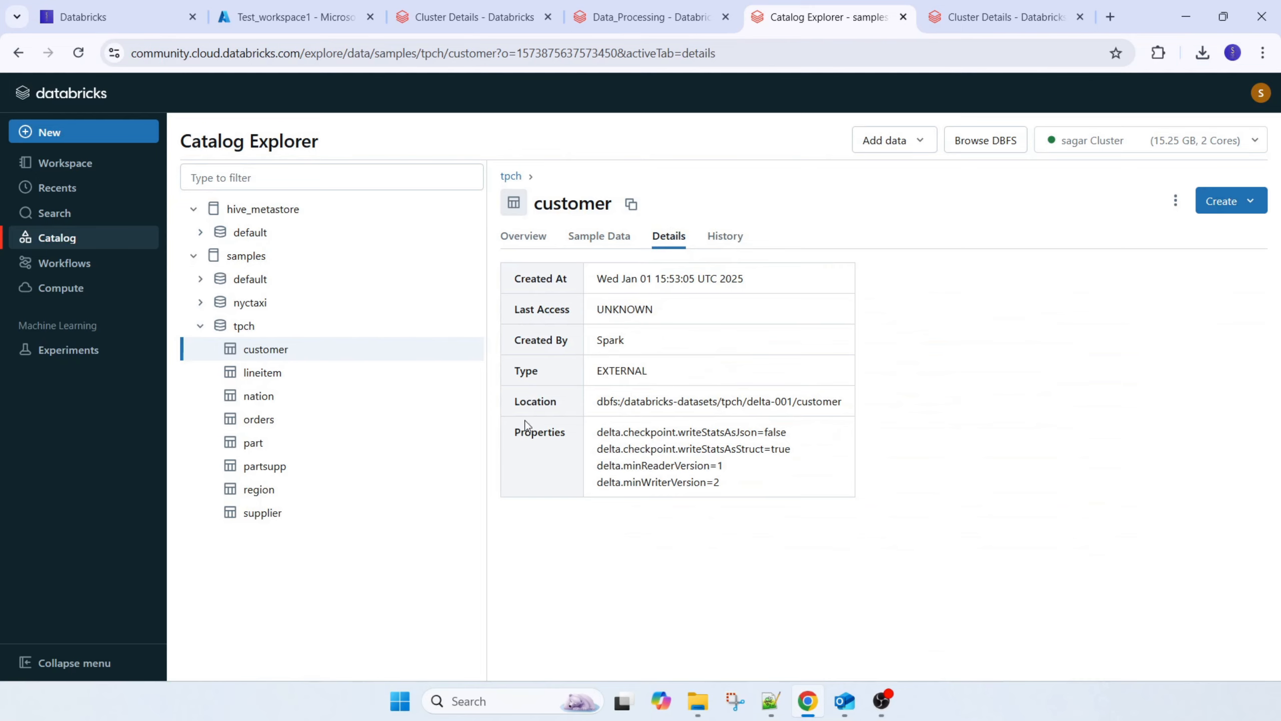
View the lineitem and nation tables in tpch, look through nation's sample data, and collapse the samples catalog
click(274, 372)
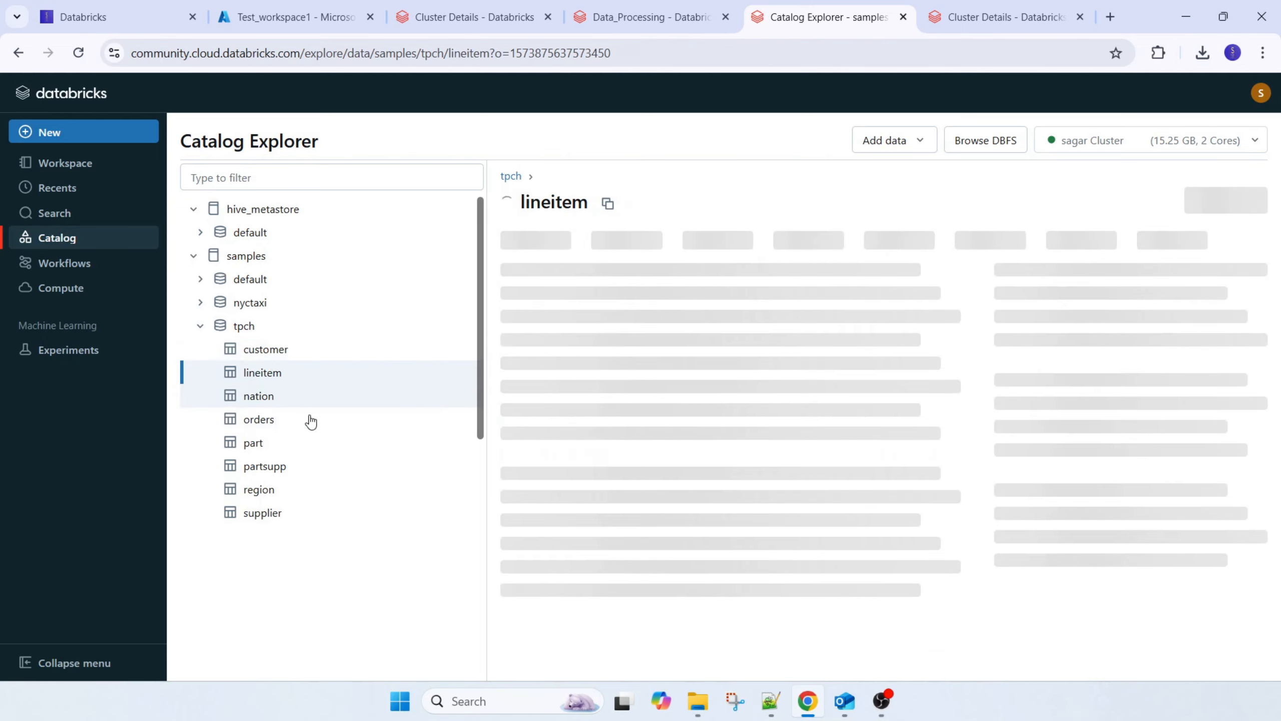
click(275, 395)
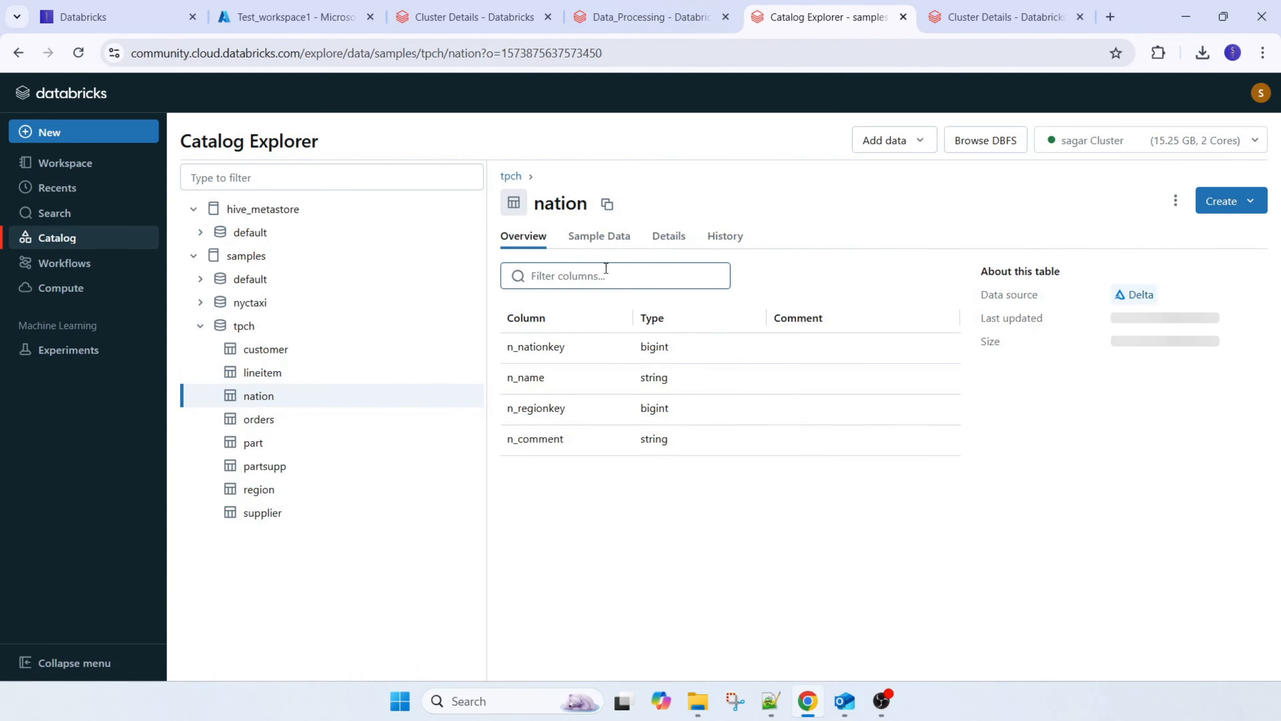
click(599, 236)
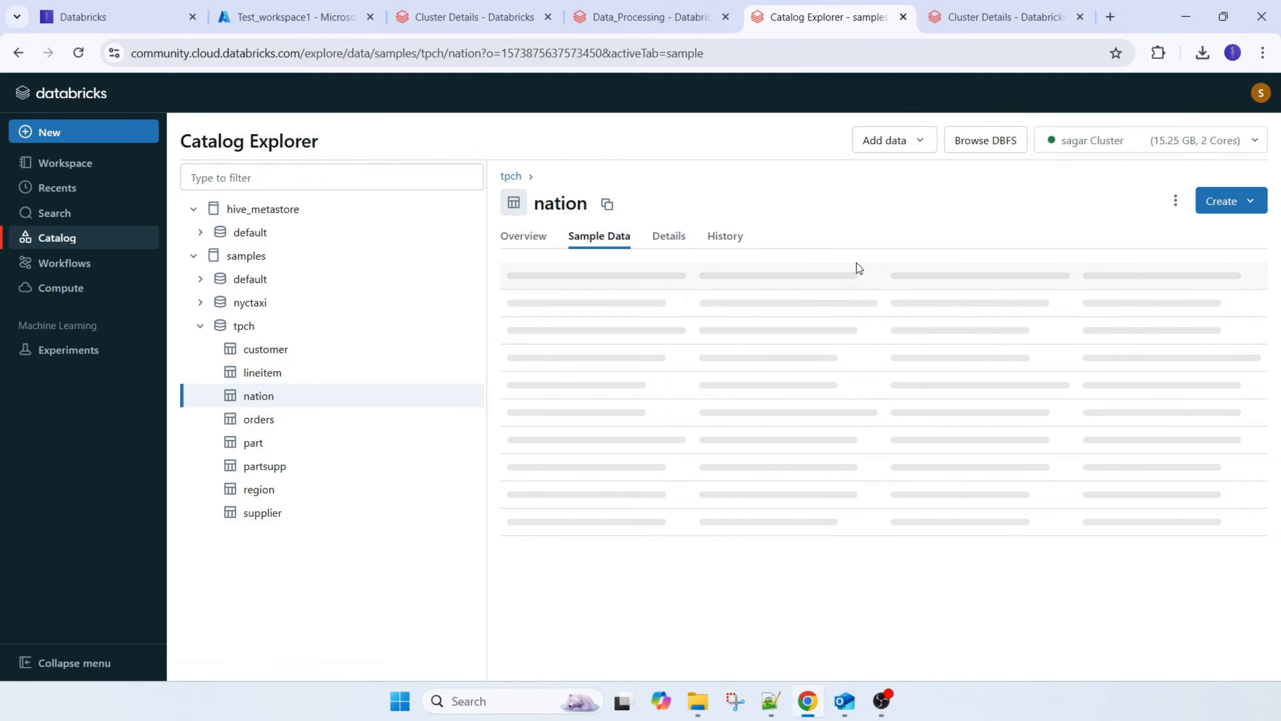
scroll(754, 427, down, 4)
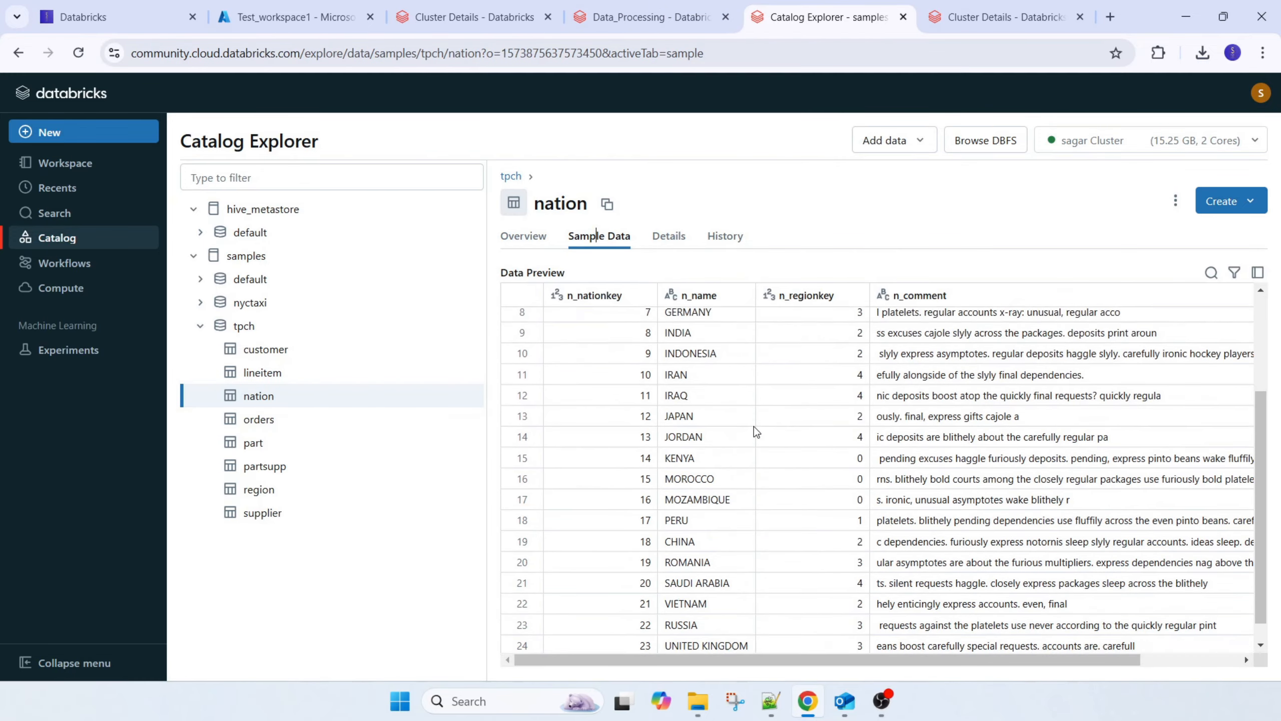
drag(886, 662, 1135, 650)
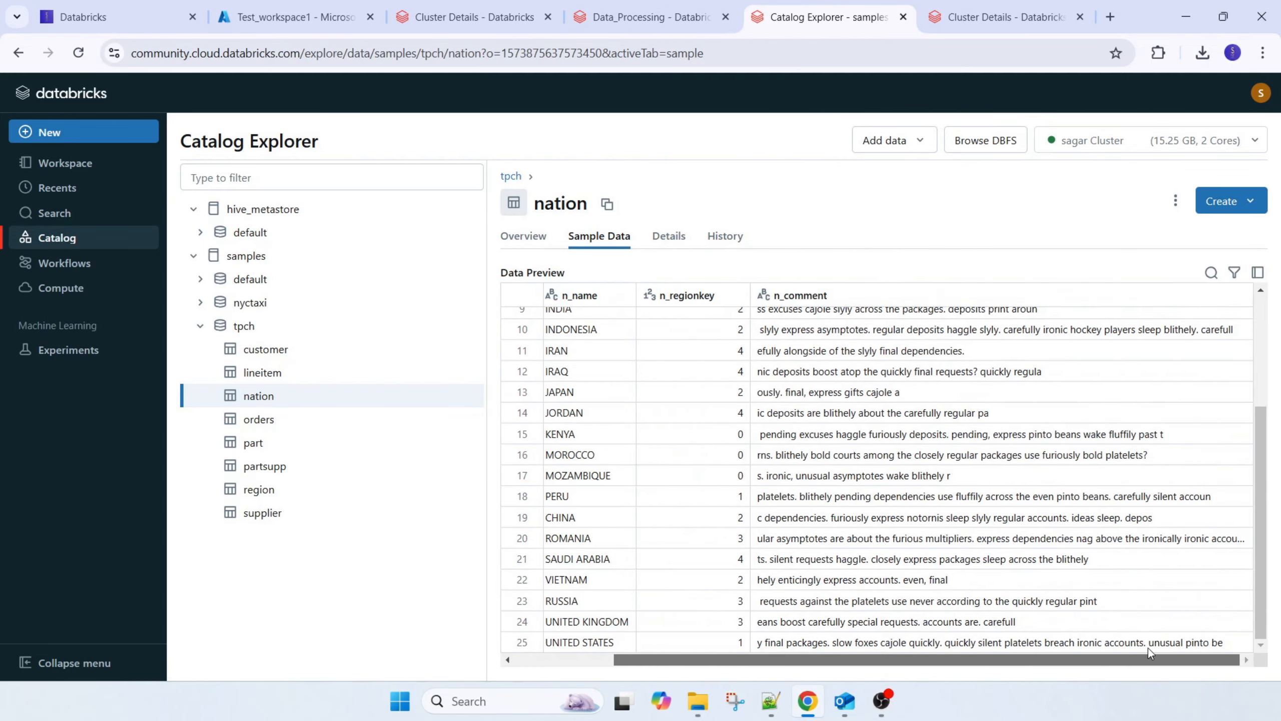
drag(985, 651, 887, 656)
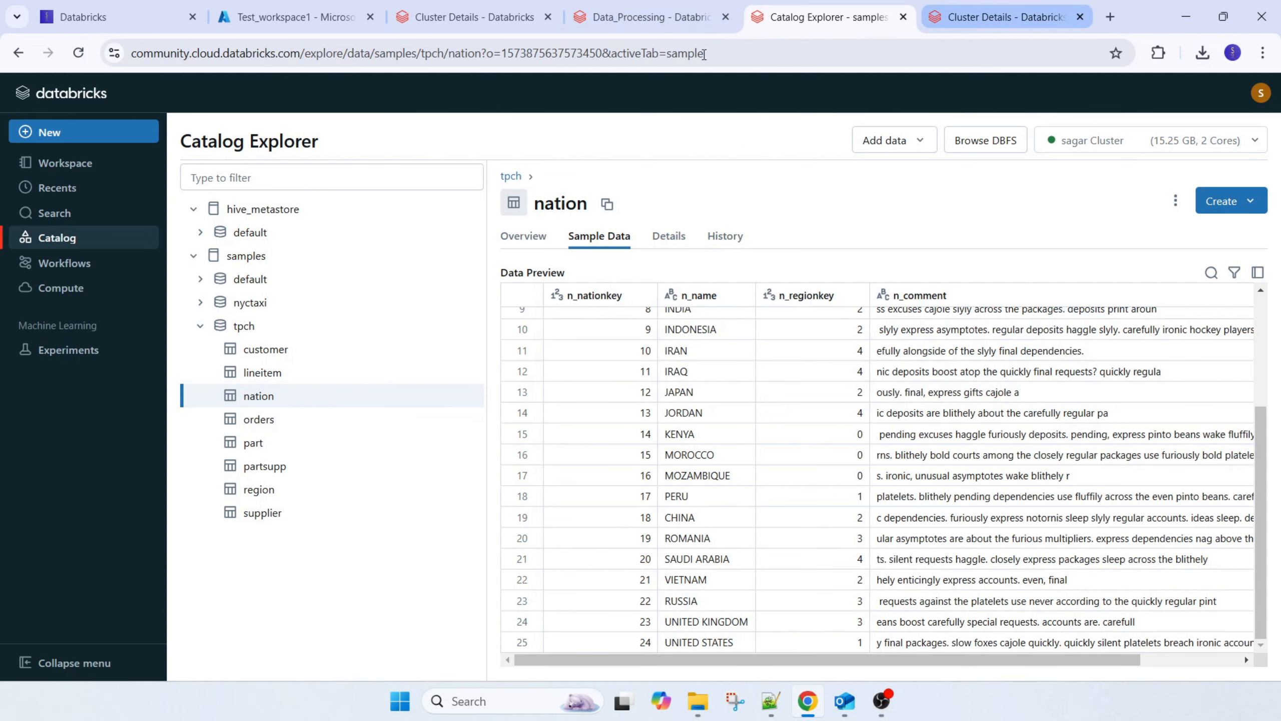
click(193, 256)
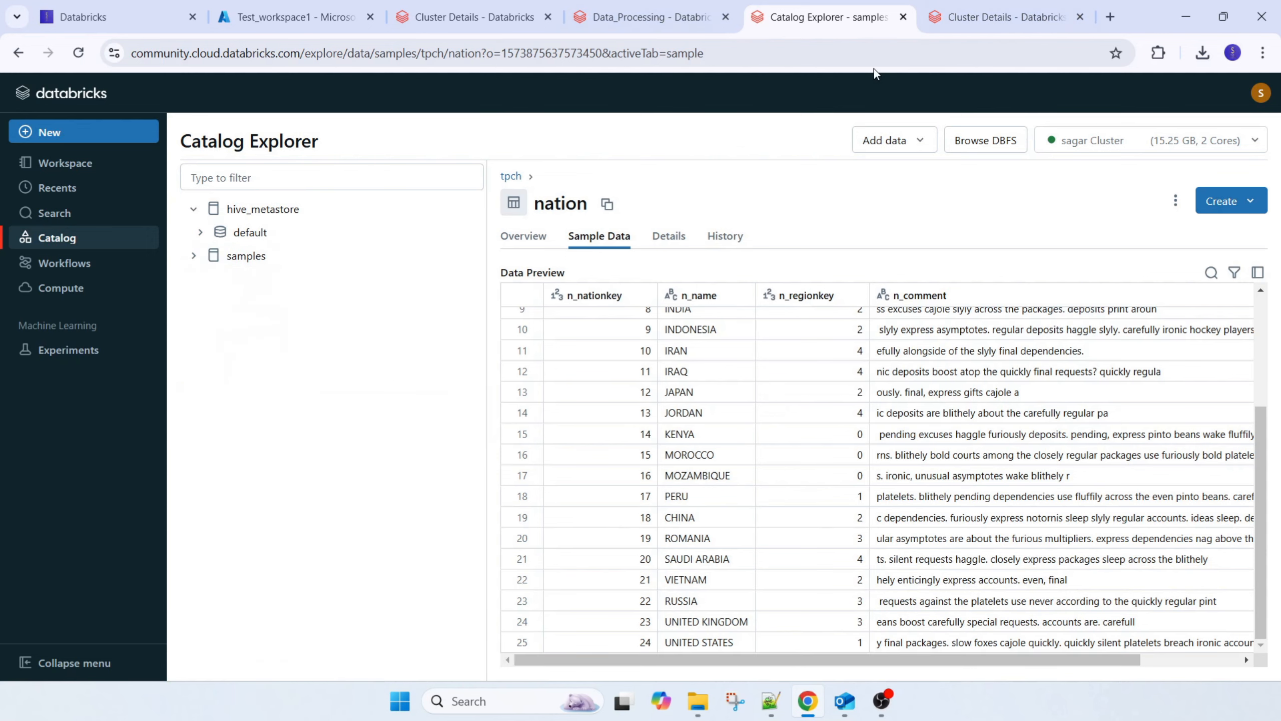
Open the Community Edition cluster from the compute list and view its installed libraries
click(976, 18)
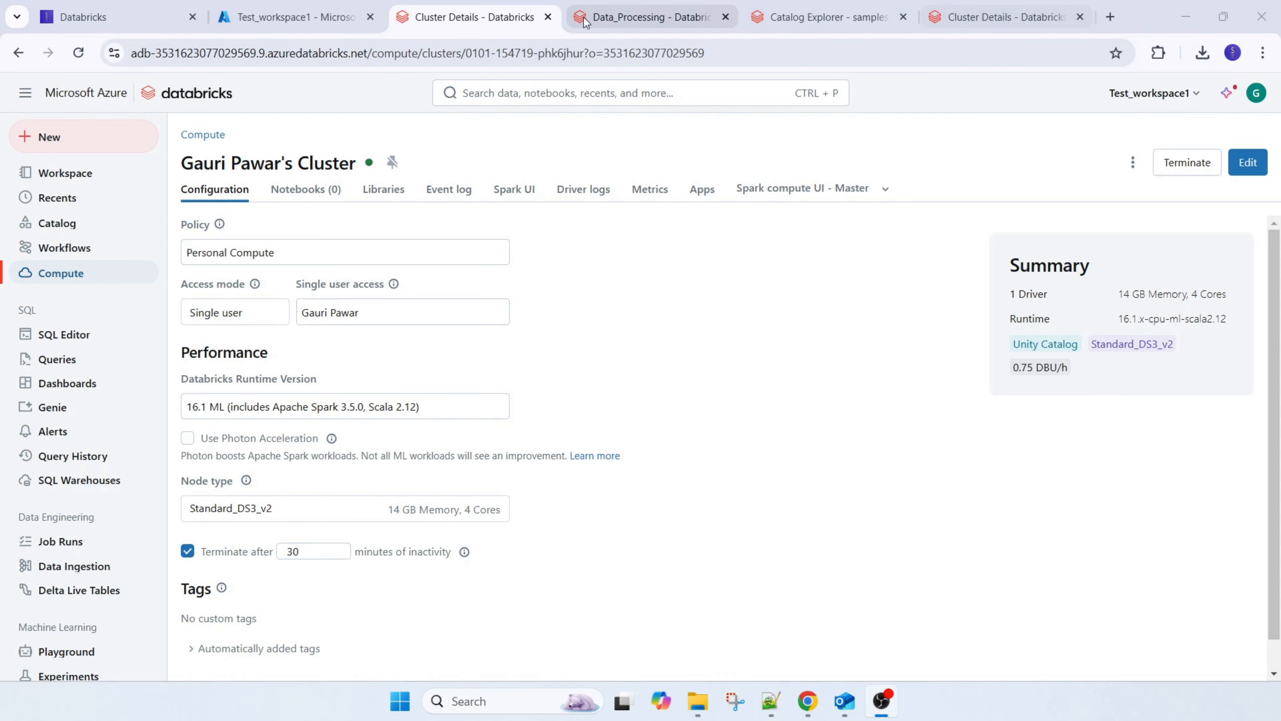
click(605, 17)
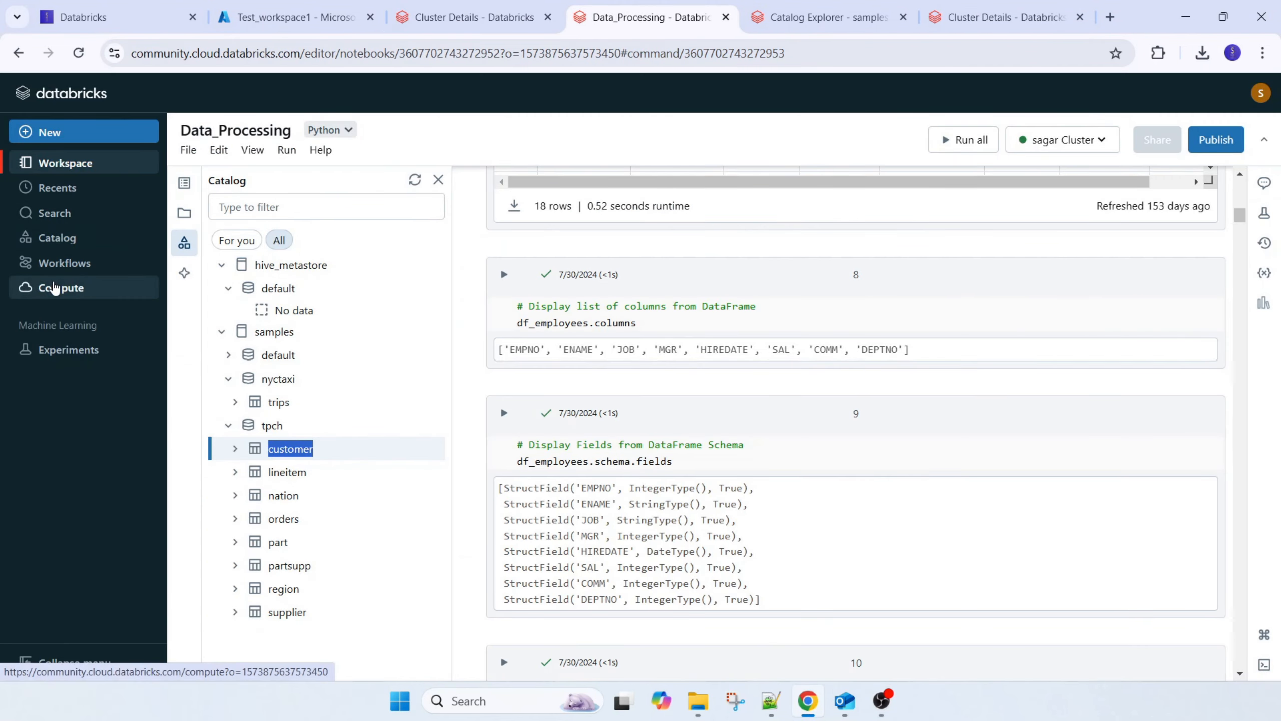
click(59, 287)
click(283, 295)
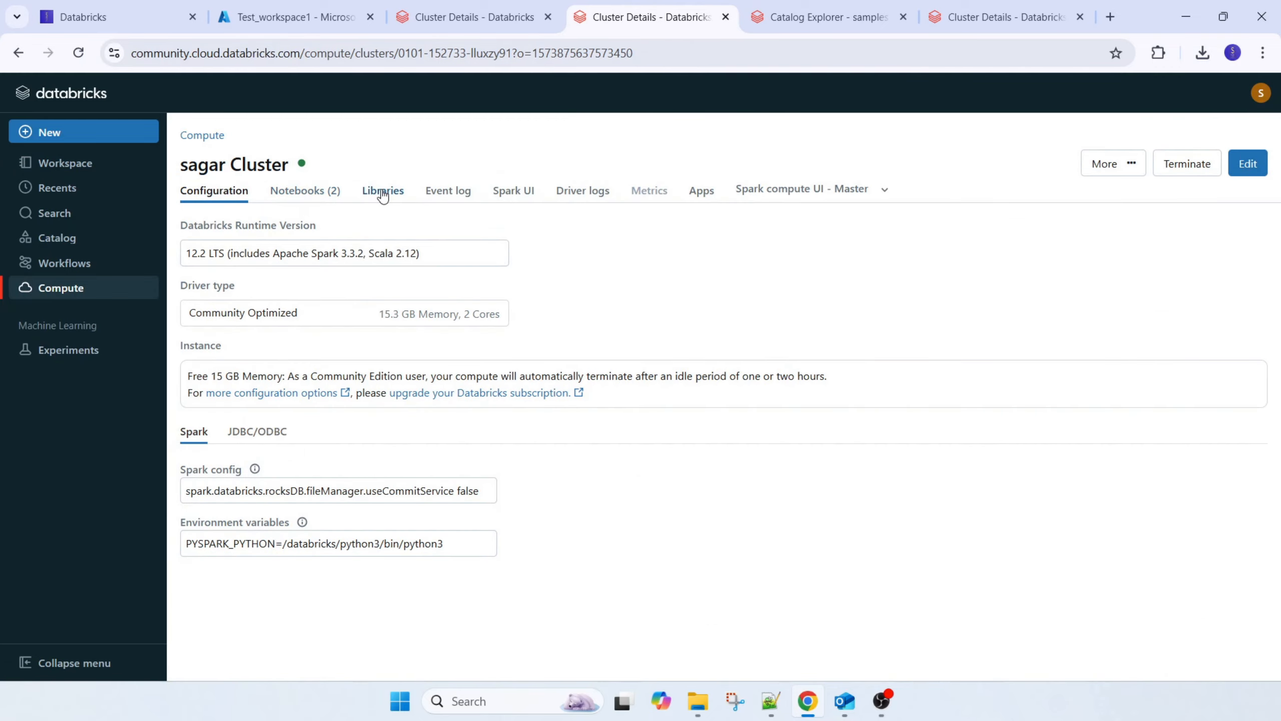
click(384, 194)
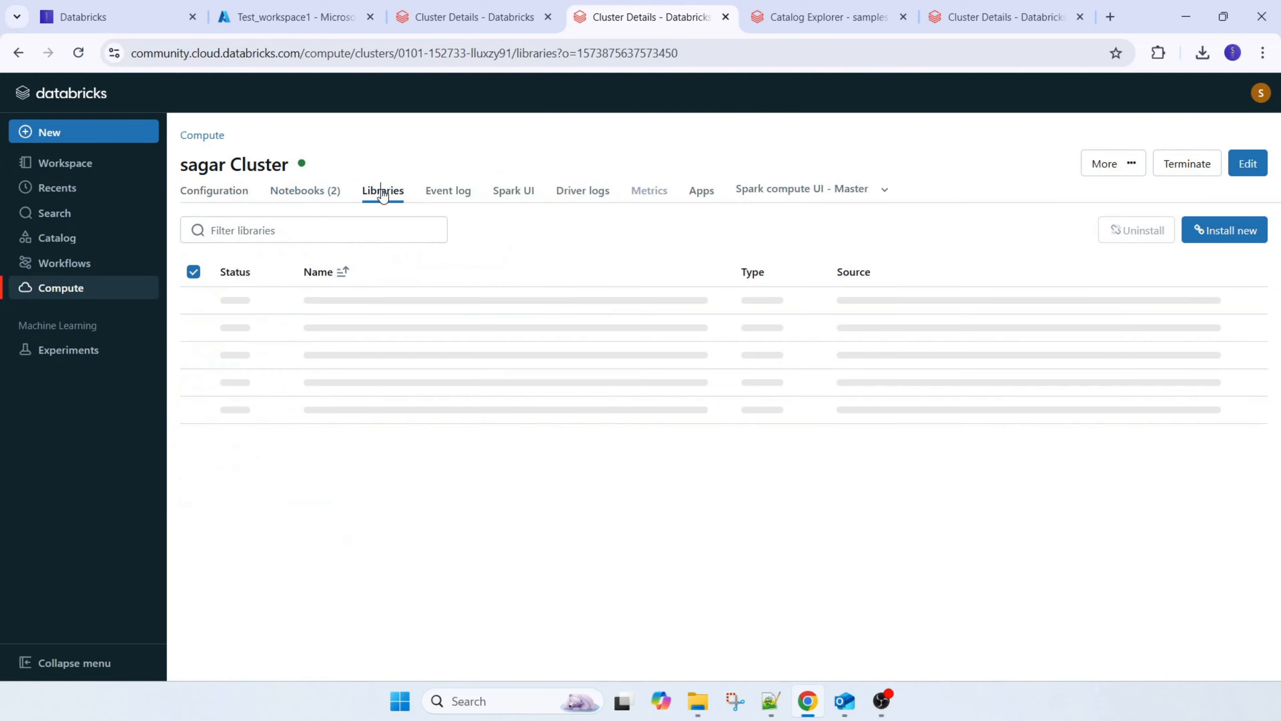
Check which notebooks are attached to the Azure Personal Compute cluster, and return to the Community Edition cluster's libraries
click(440, 15)
click(342, 194)
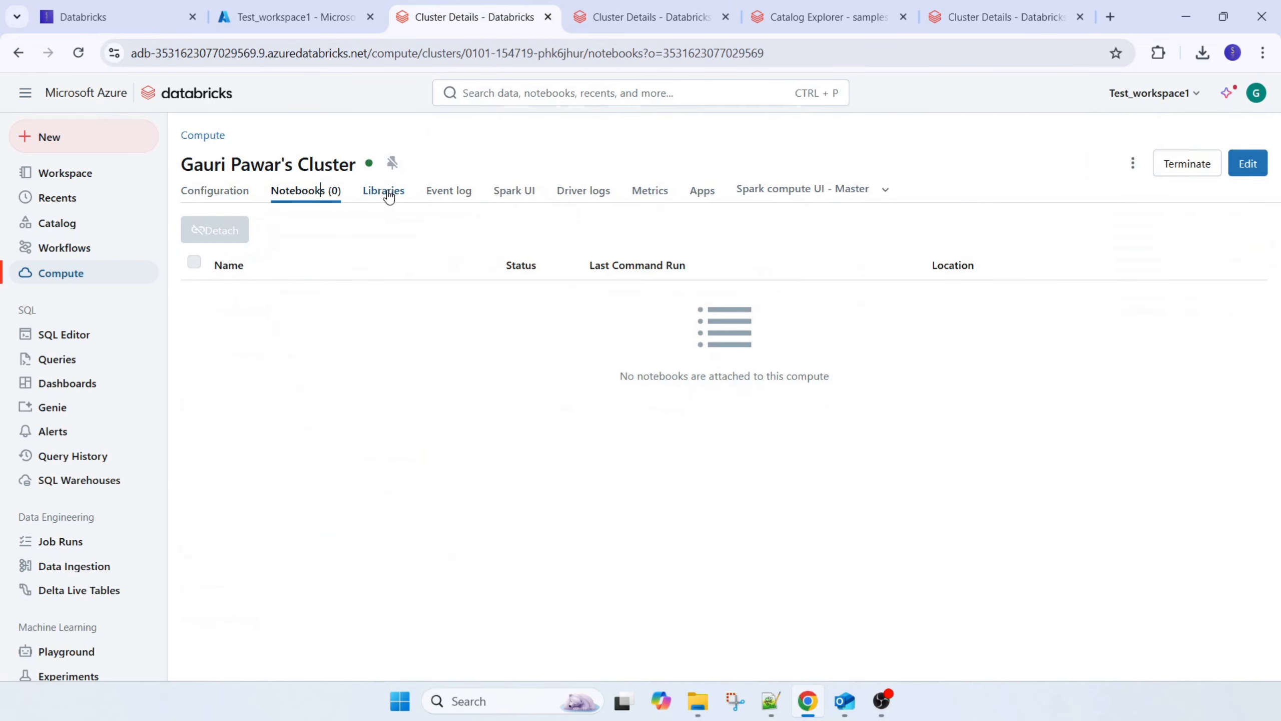
click(590, 13)
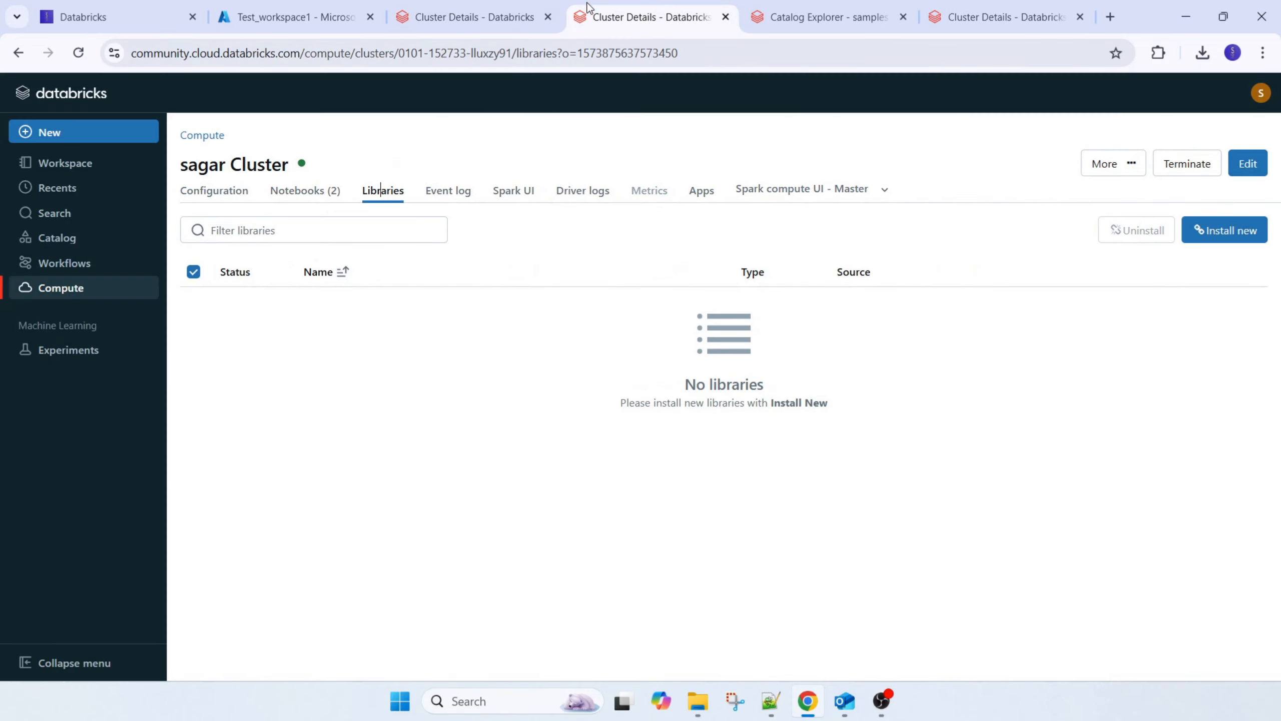
Start installing a new library on the Community Edition cluster, view the CRAN source options, and choose Maven as the library source
click(1221, 233)
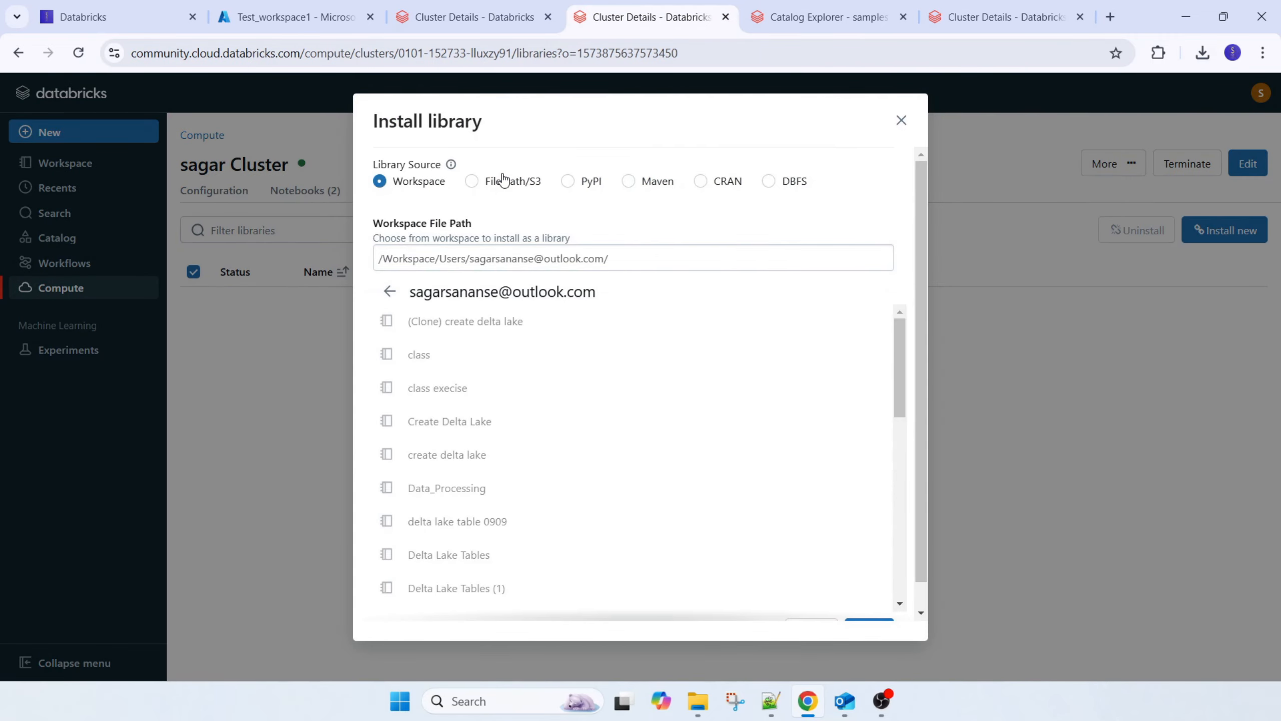
click(701, 182)
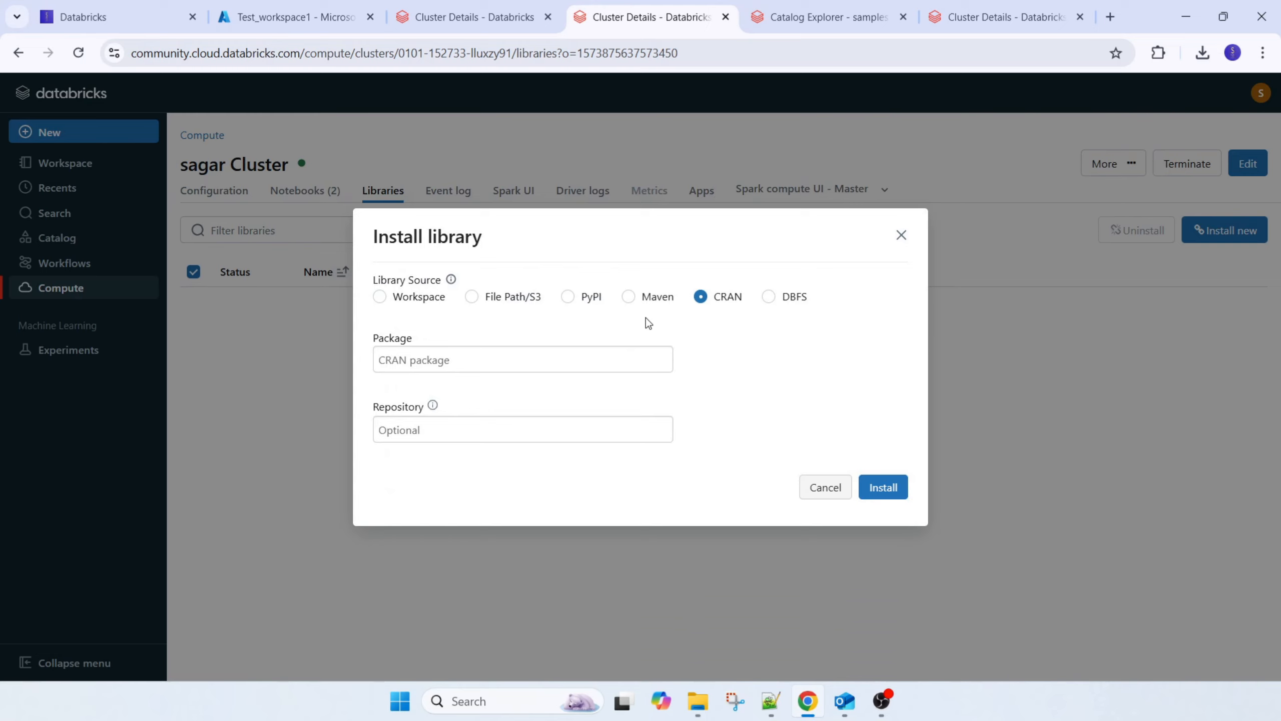
click(628, 296)
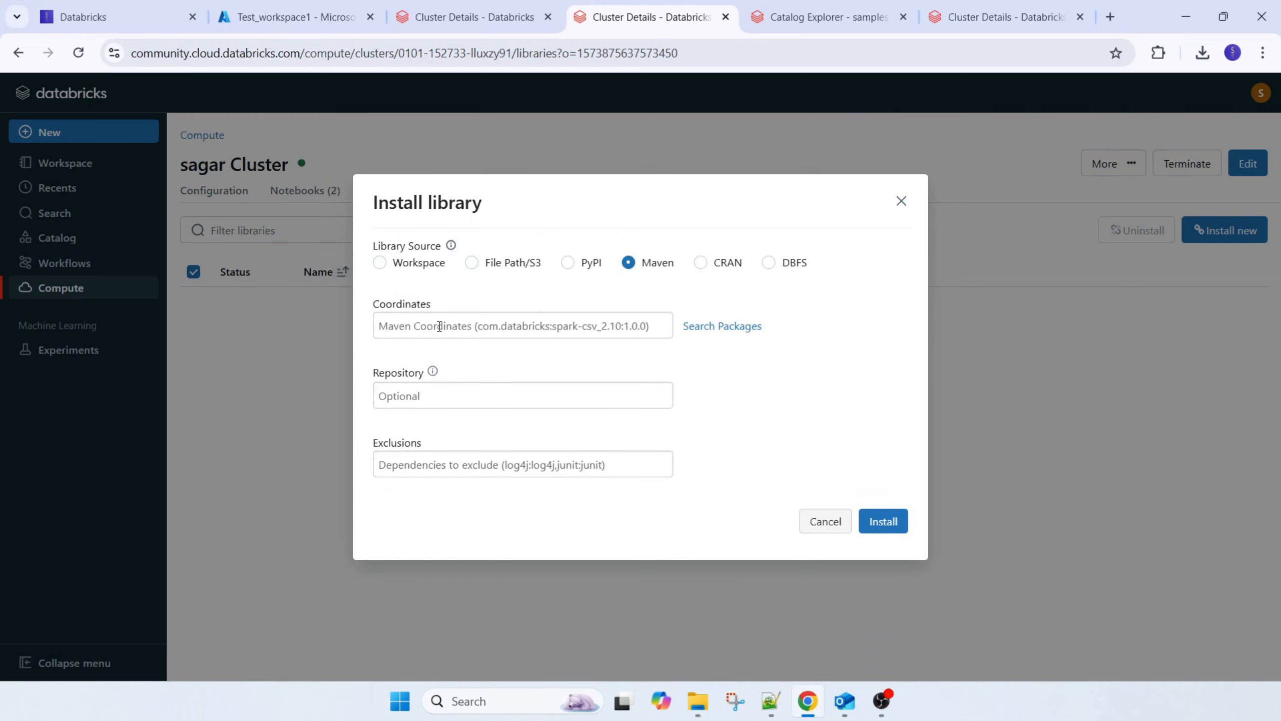
Search Maven Central for "xml" packages and look through the results
click(747, 326)
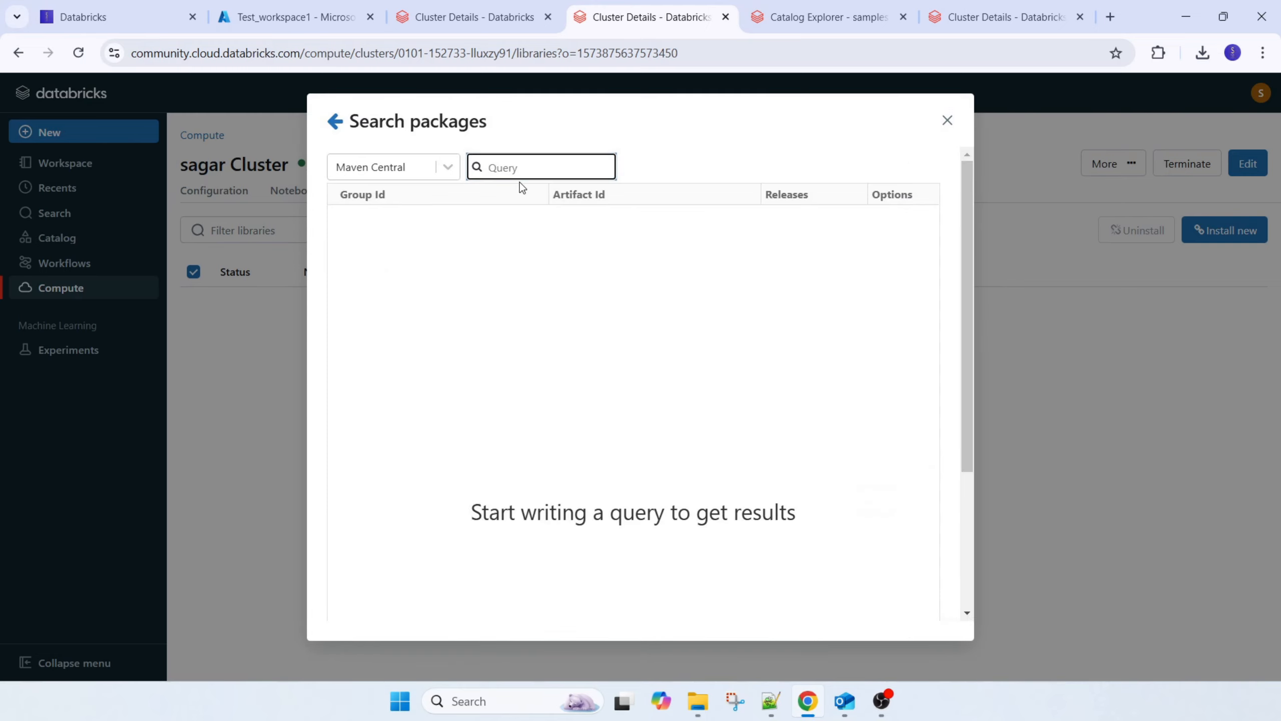
text(xml)
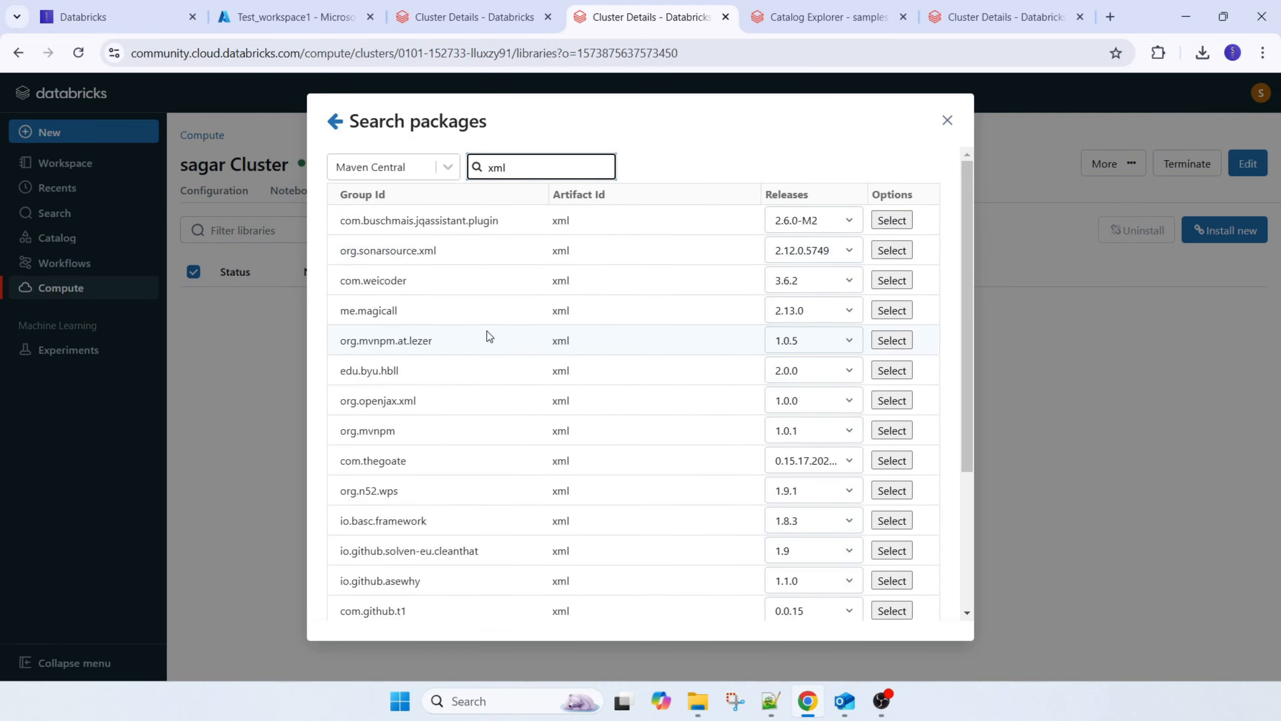
scroll(466, 401, down, 5)
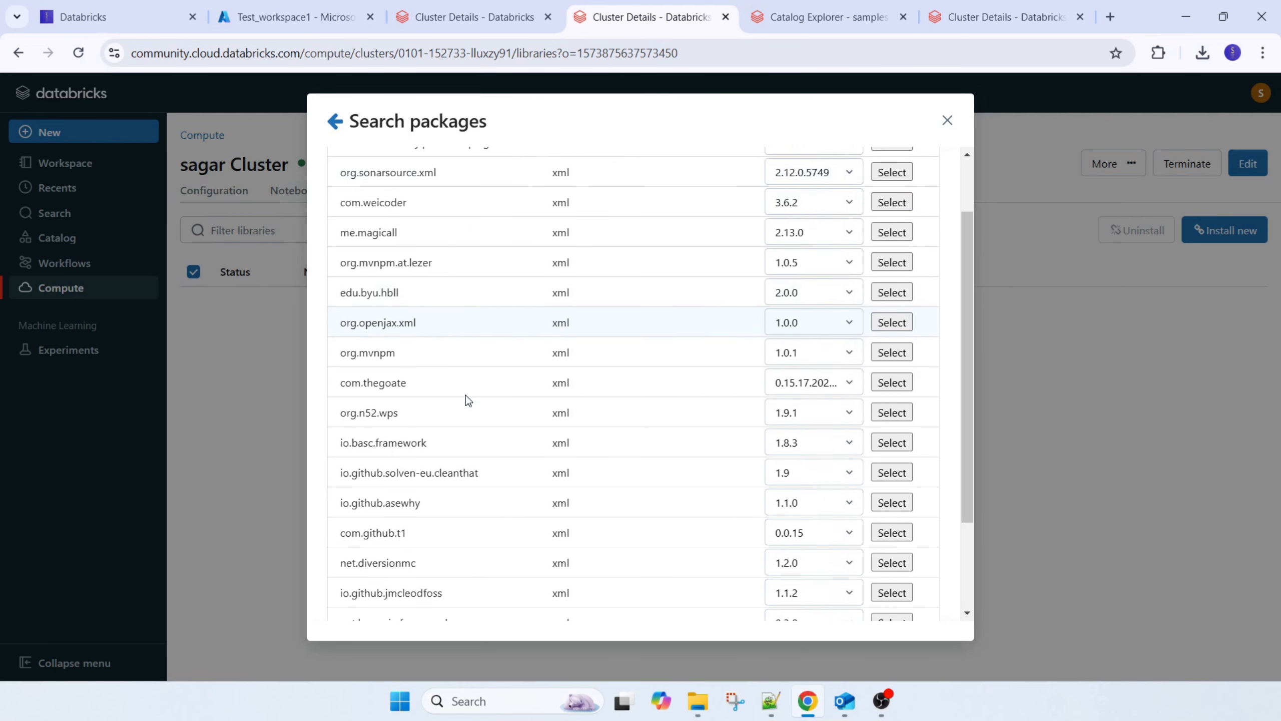
Search Maven Central for "excel" packages, look through the results, and close the package search without selecting one
scroll(751, 479, up, 5)
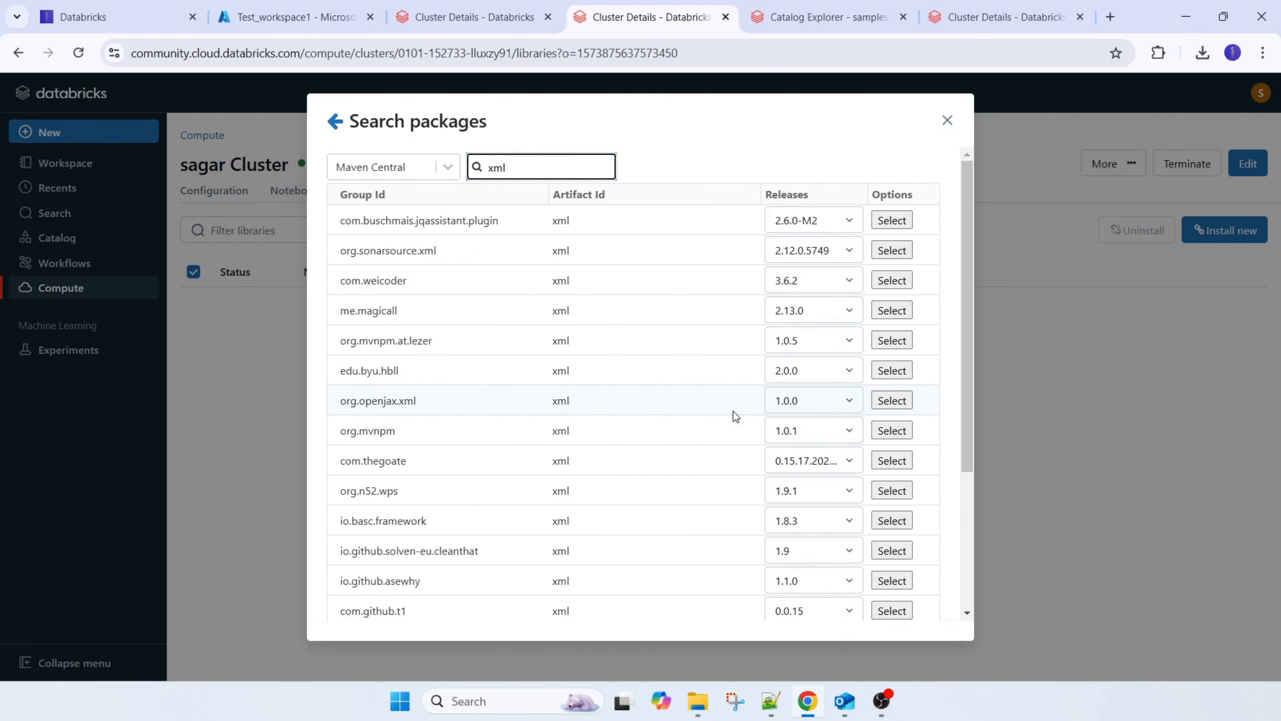
text(exce)
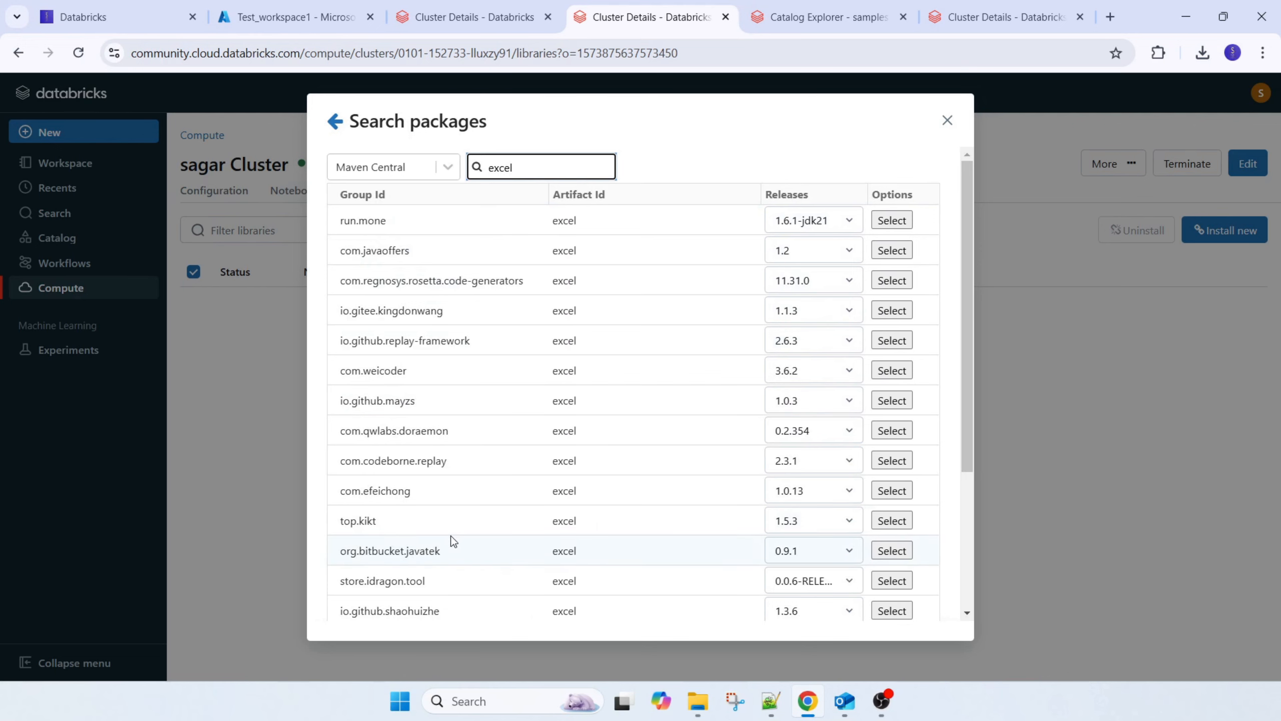
scroll(453, 541, down, 5)
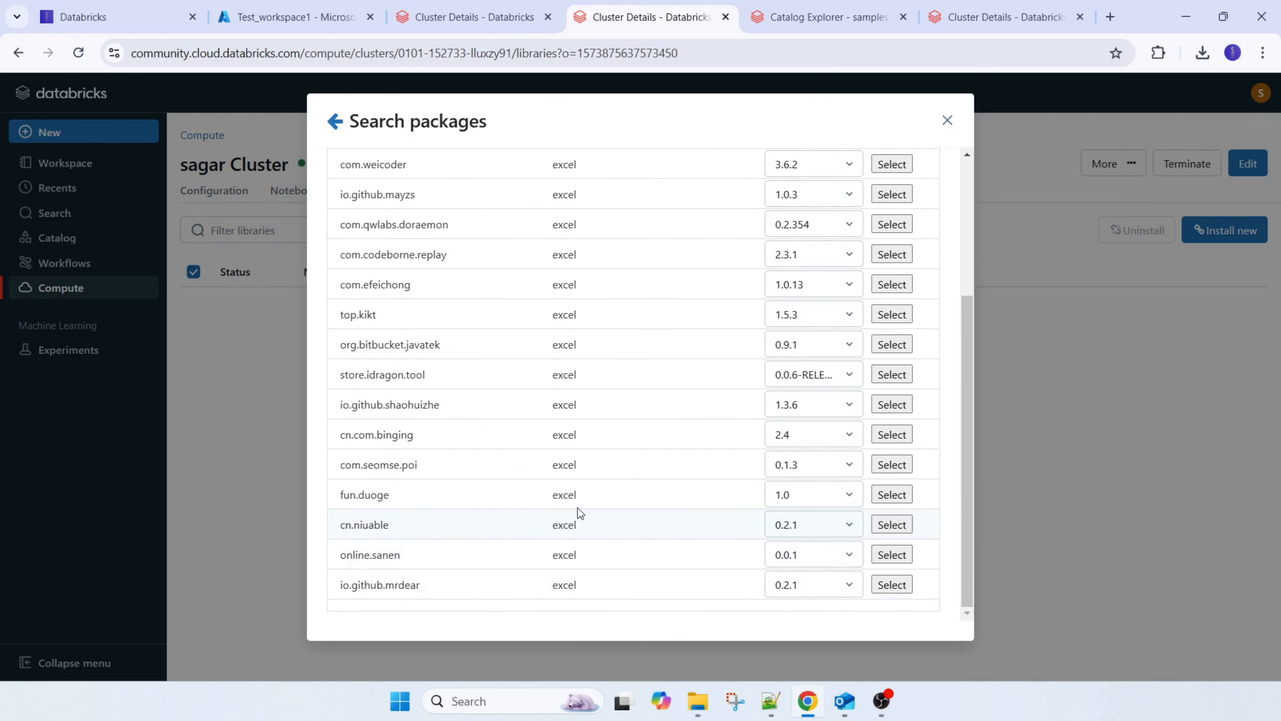
scroll(577, 506, up, 4)
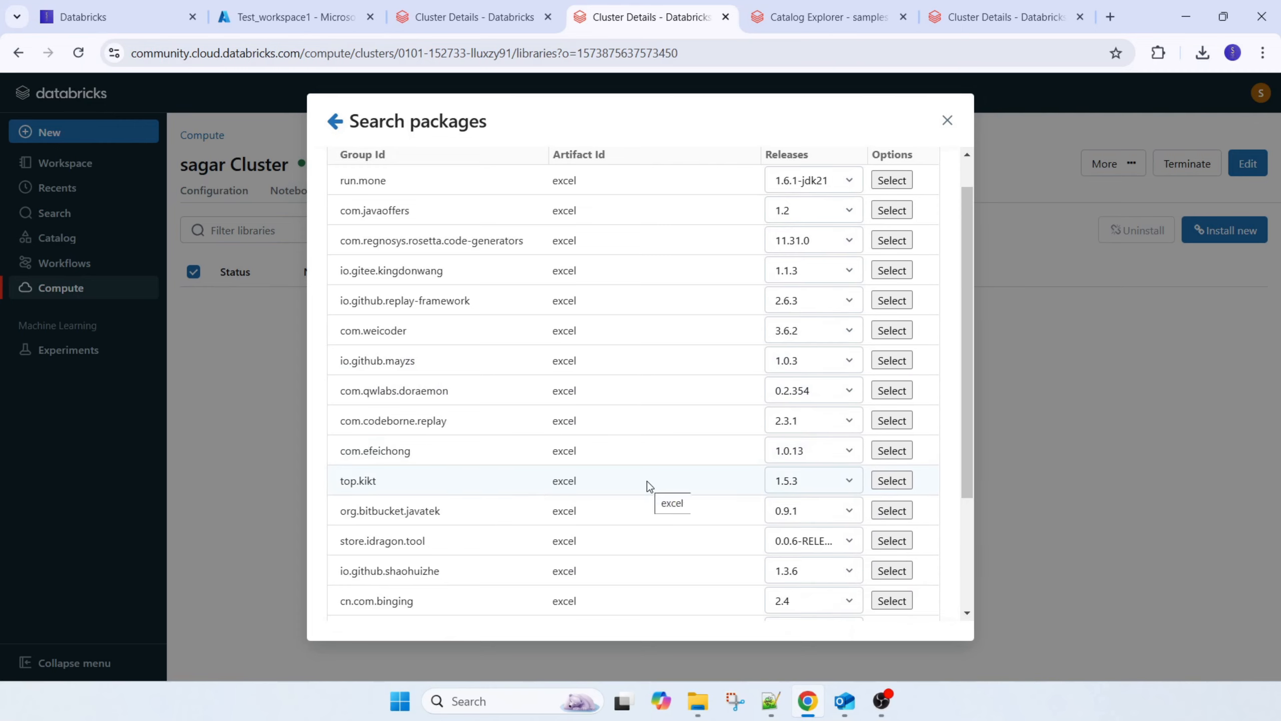
scroll(605, 289, up, 1)
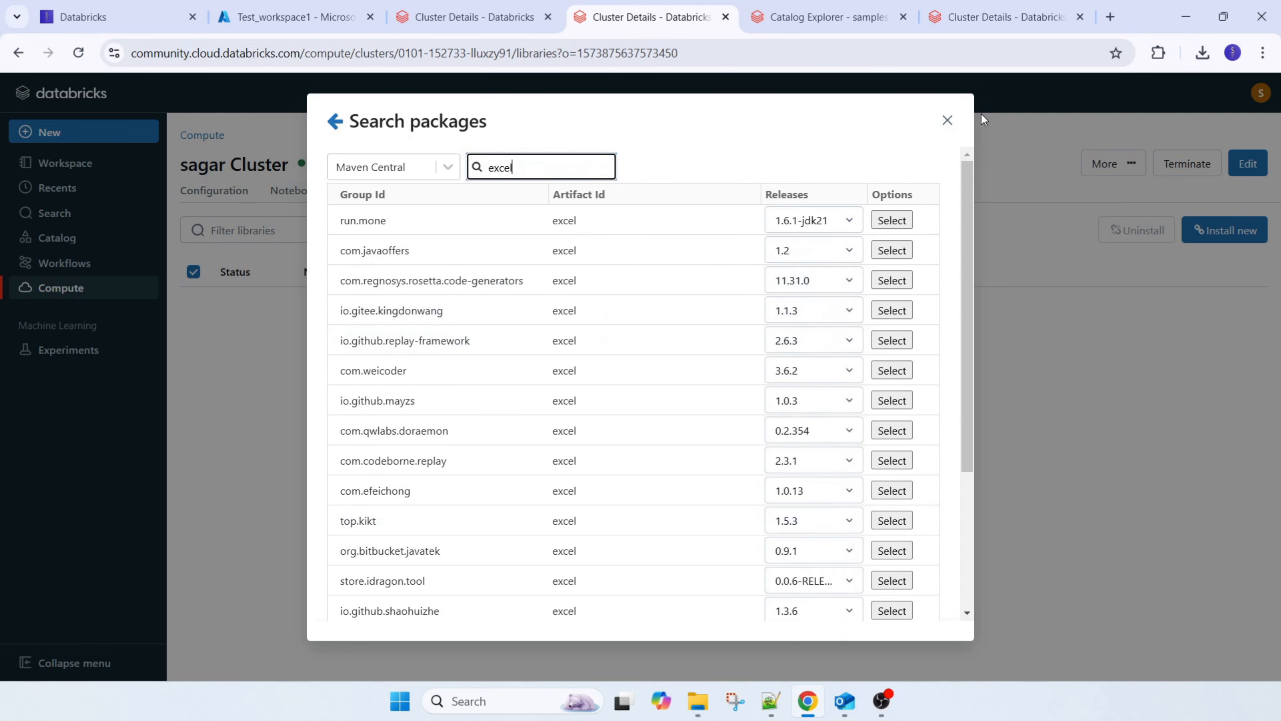
click(948, 120)
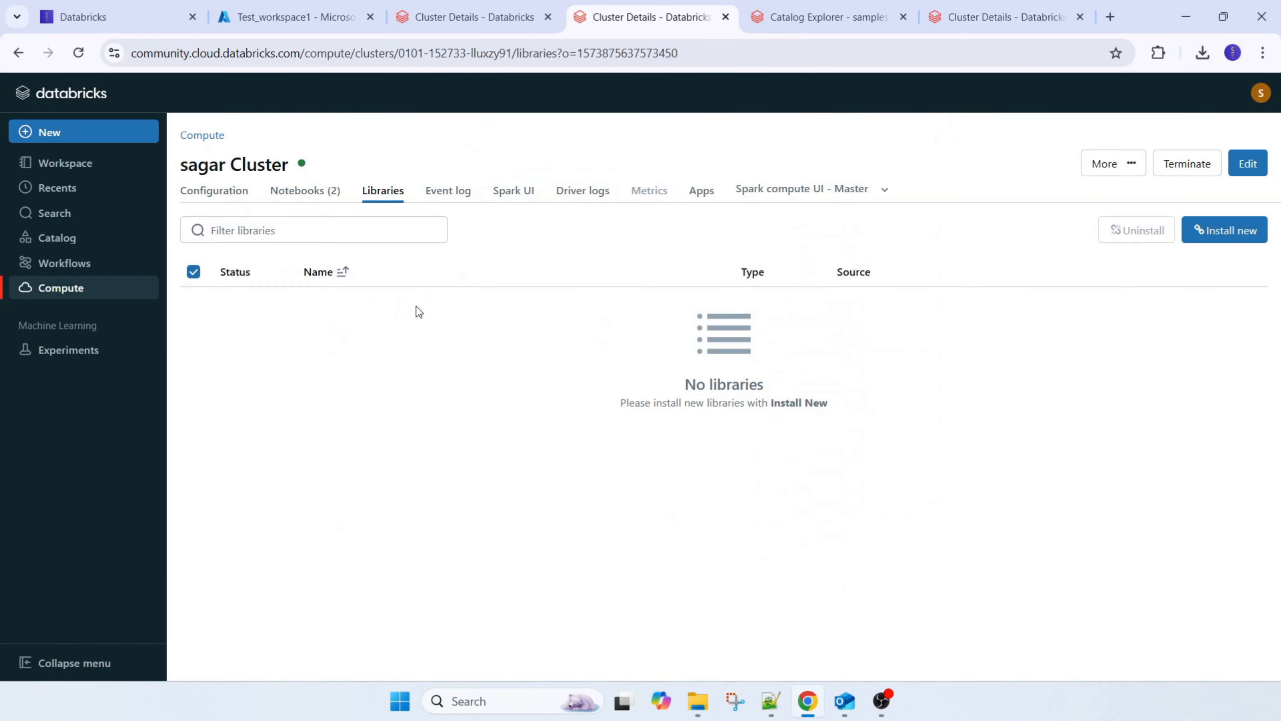
View the Community Edition cluster's event log and the completed jobs in its Spark UI
click(463, 196)
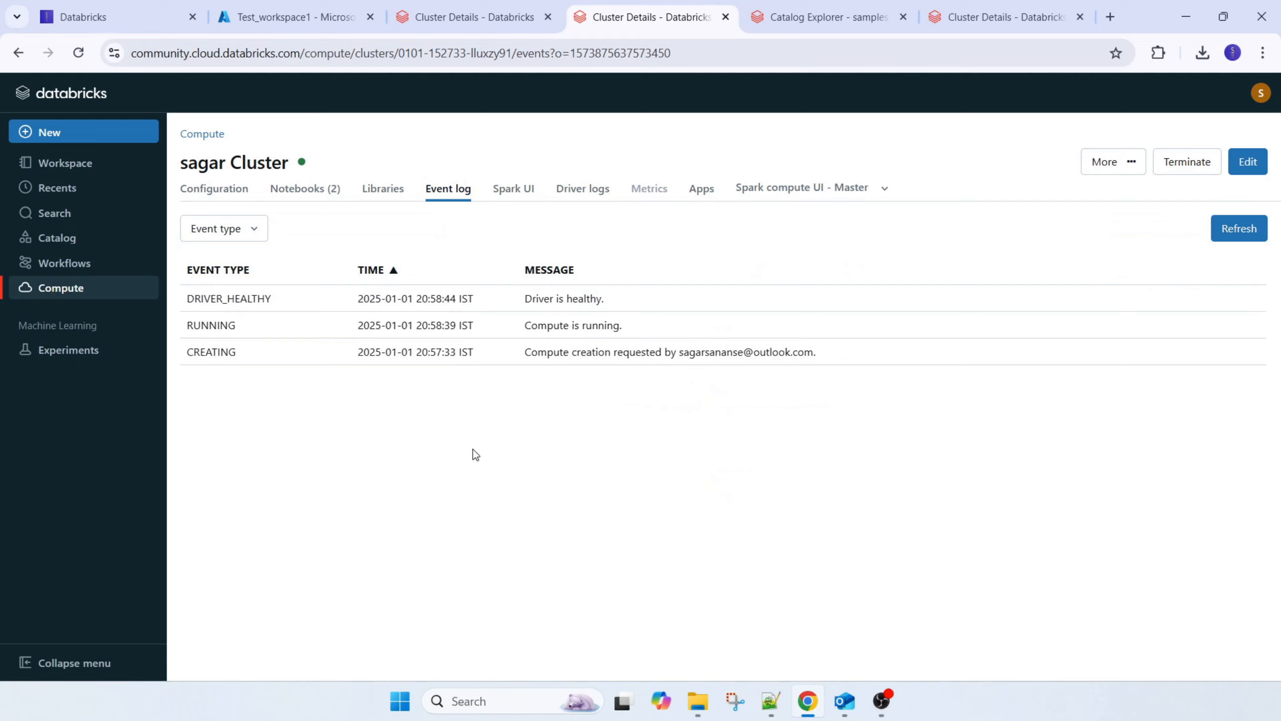
click(519, 195)
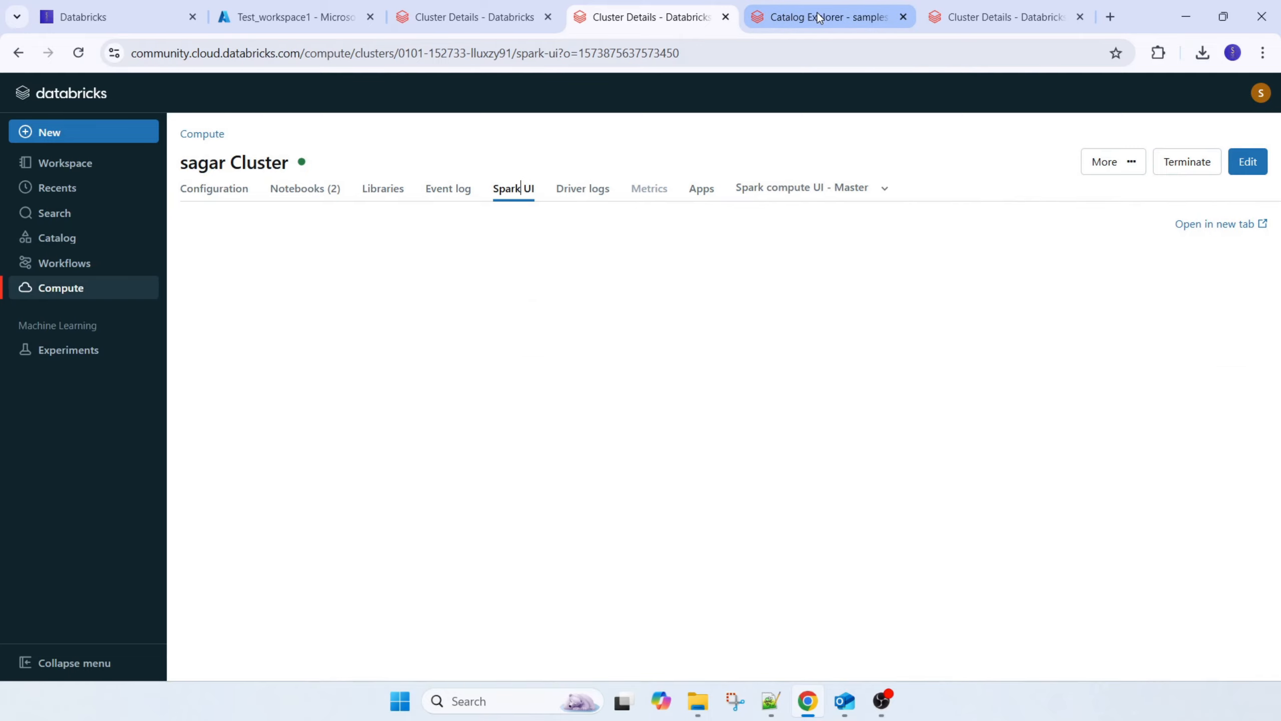
scroll(583, 462, down, 2)
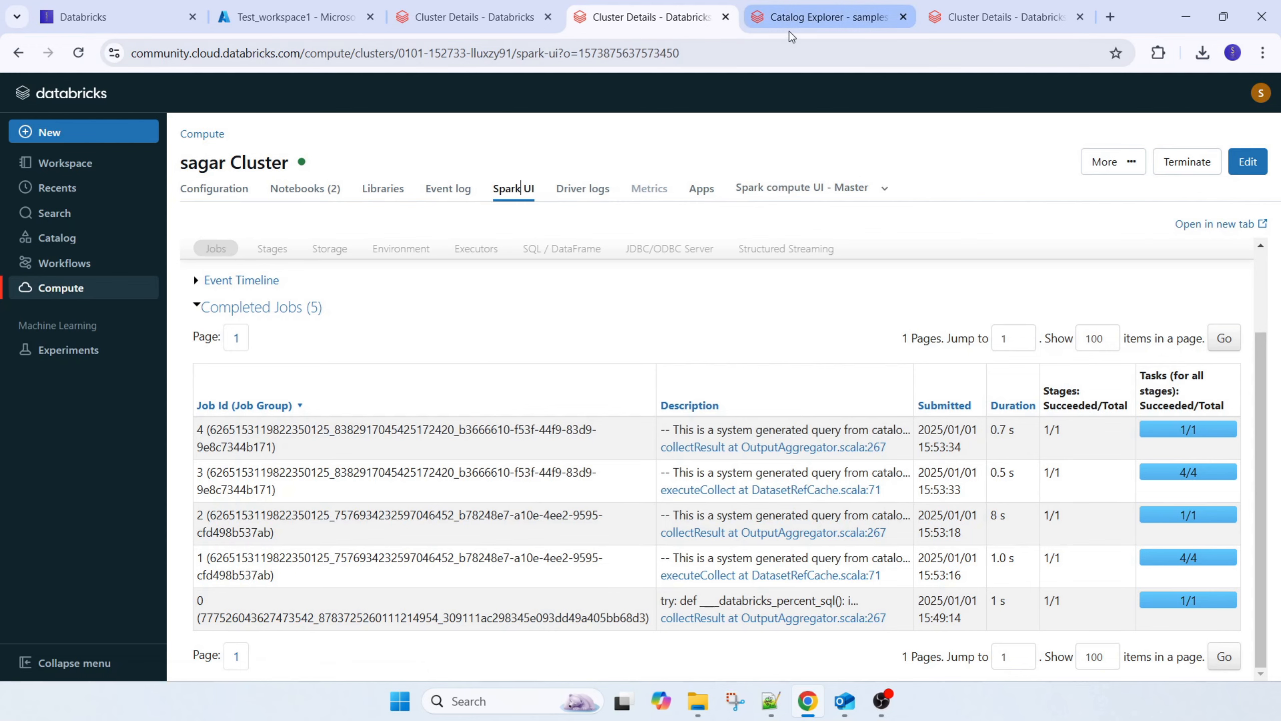
In the other browser tab for the Community Edition cluster, examine the Spark UI's event timeline and completed jobs
click(961, 20)
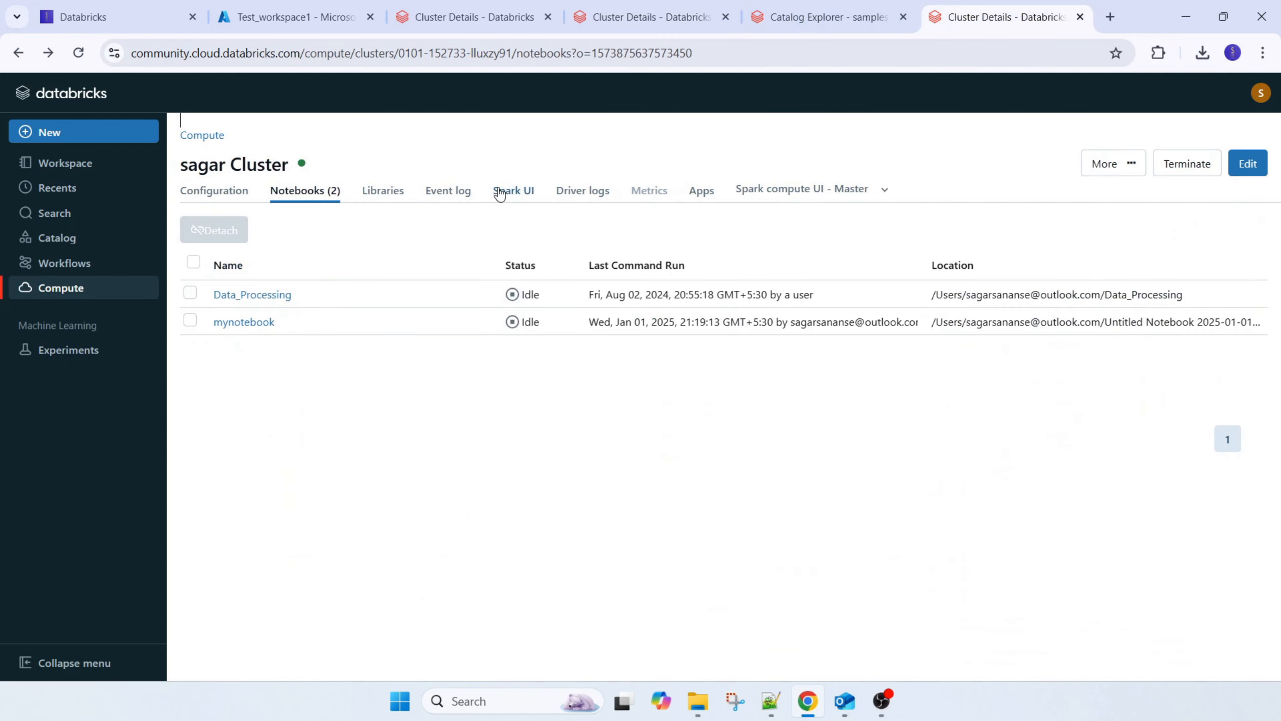
click(515, 192)
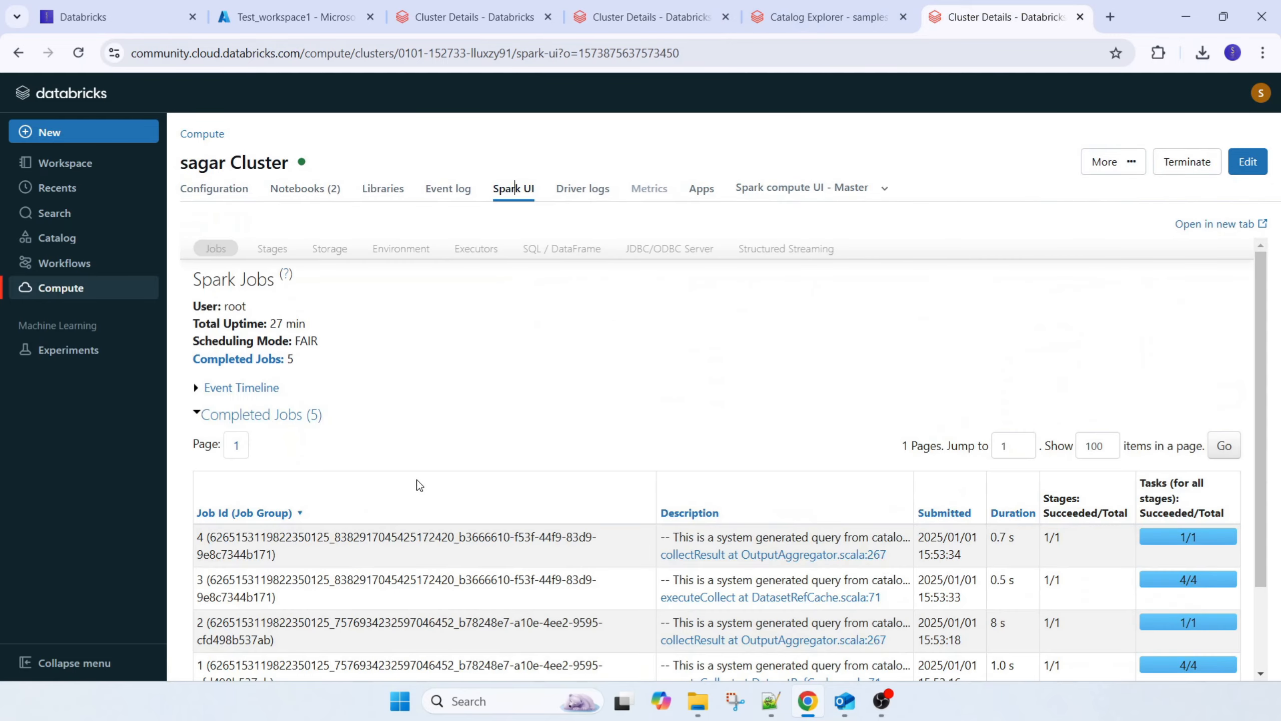
scroll(448, 558, down, 2)
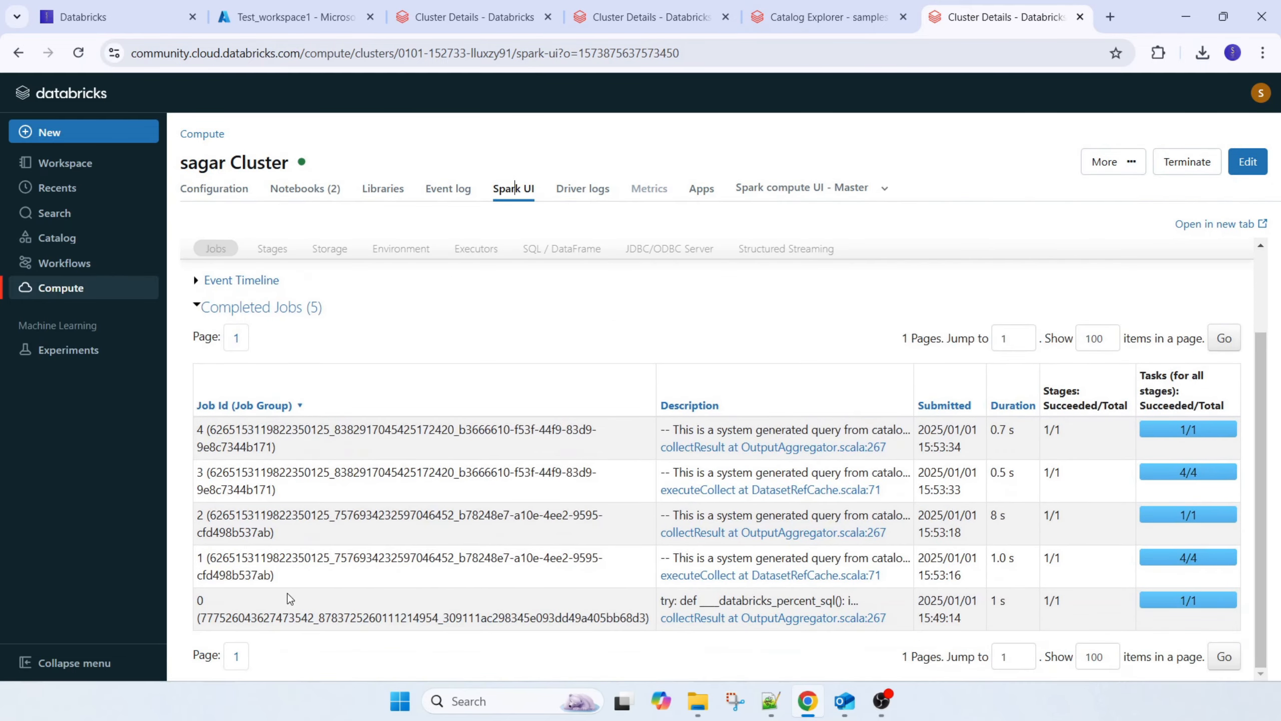
scroll(281, 512, up, 2)
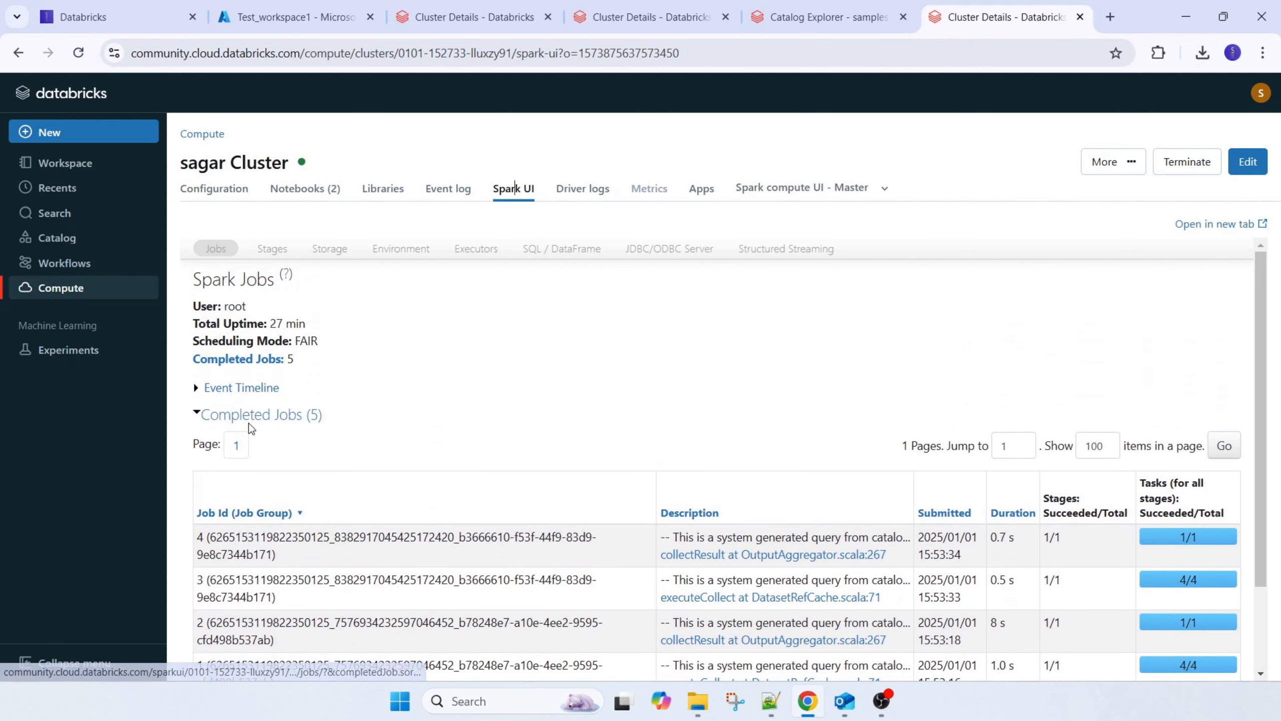
click(262, 417)
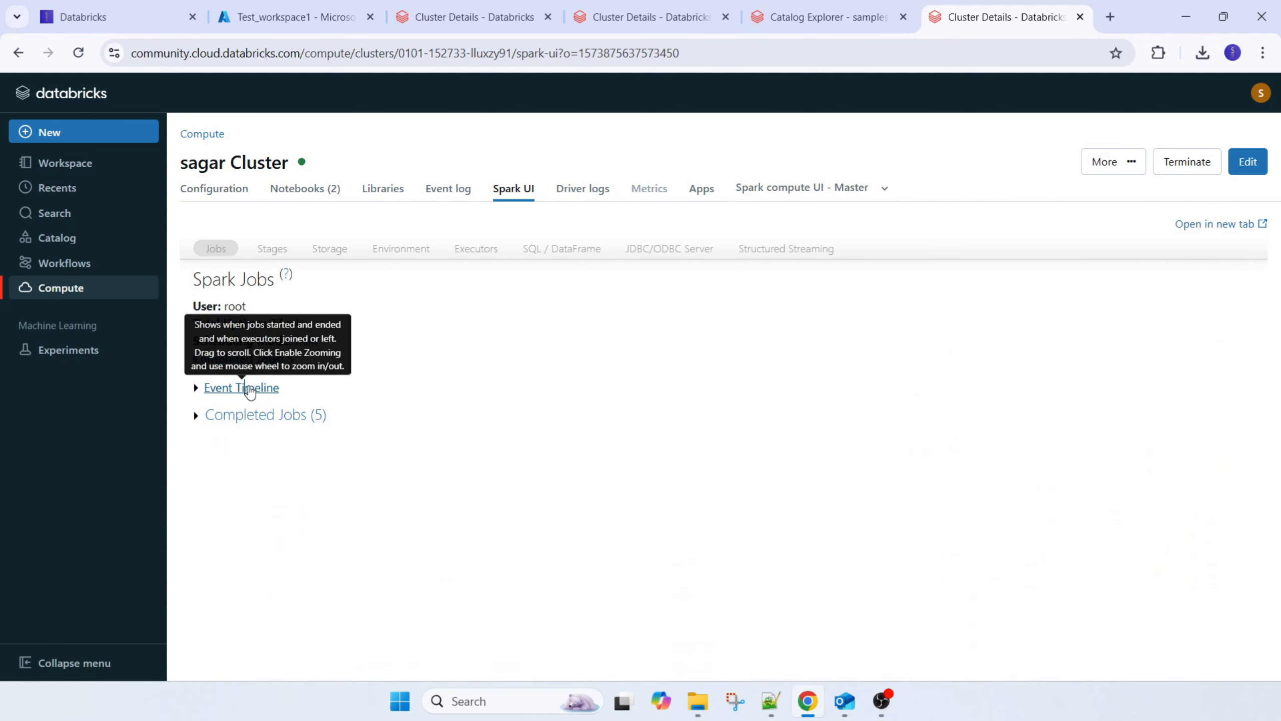
click(250, 388)
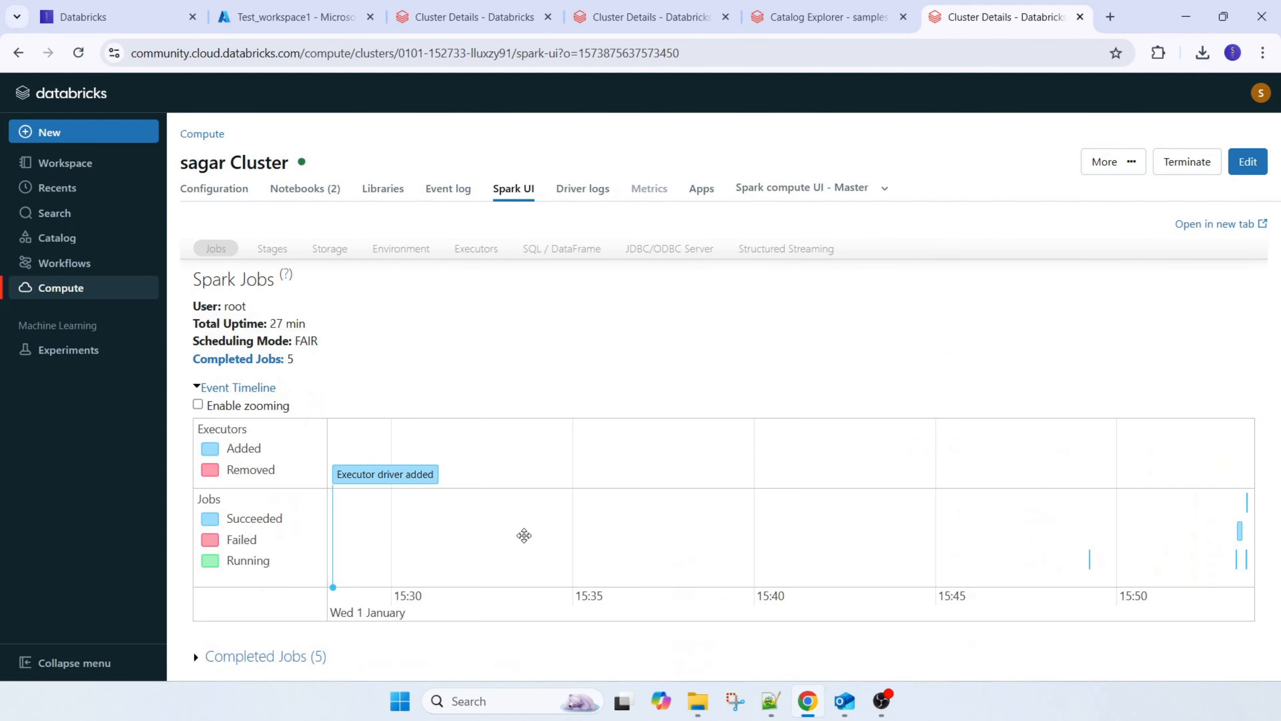
click(302, 656)
scroll(550, 583, down, 6)
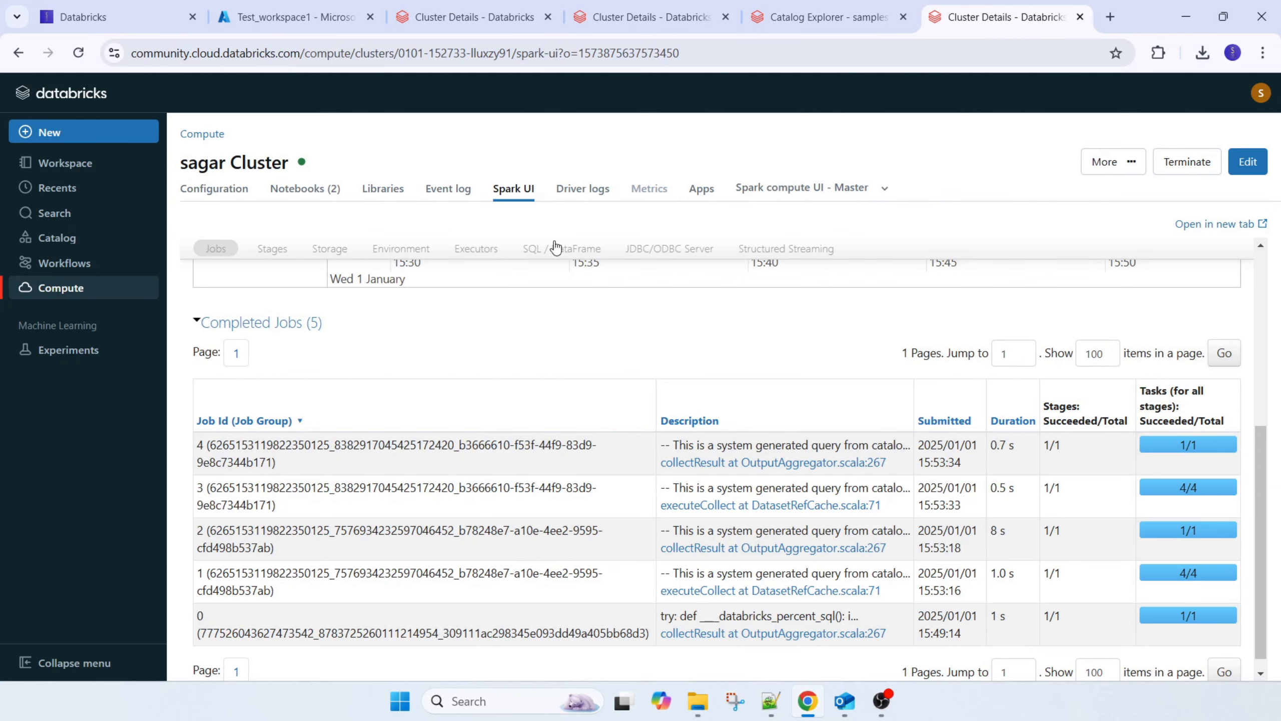
Open the Community Edition cluster's driver logs and look through the log files and the output down to Log4j
click(584, 188)
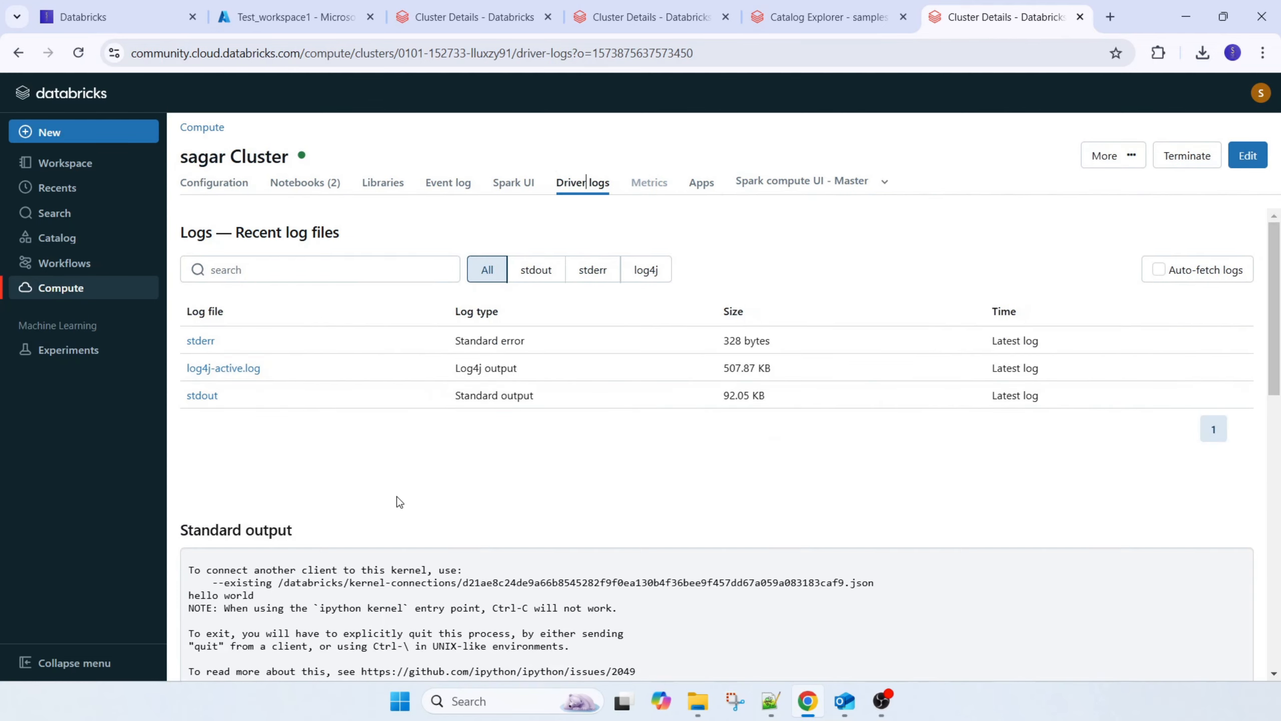
scroll(466, 524, down, 10)
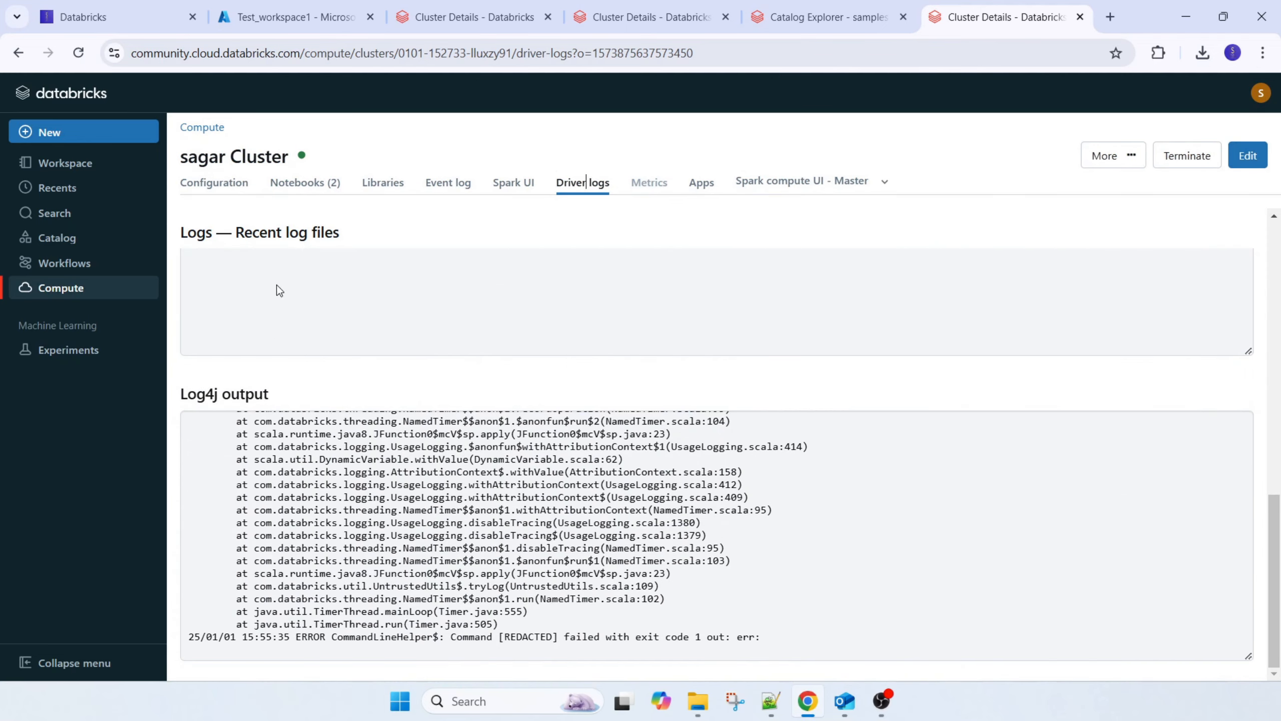
scroll(328, 258, up, 10)
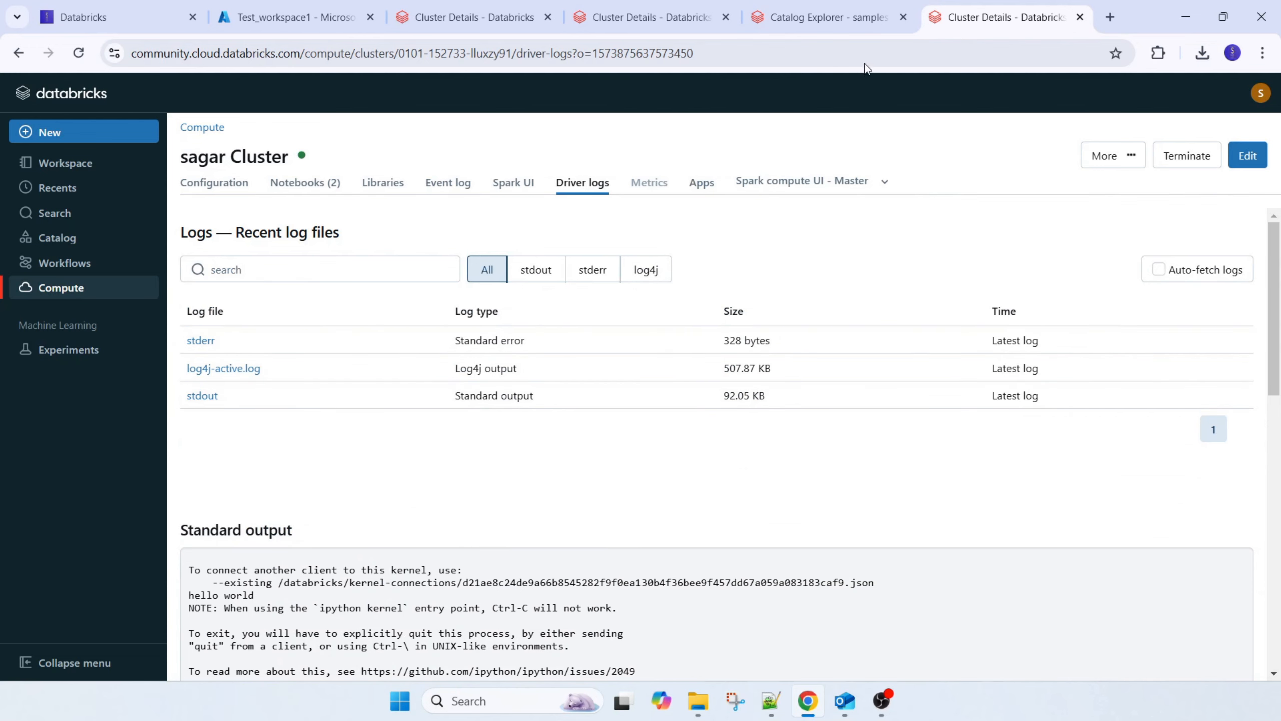
Return to the earlier Community Edition cluster tab and filter its driver logs by stdout and by log4j
click(806, 19)
click(651, 16)
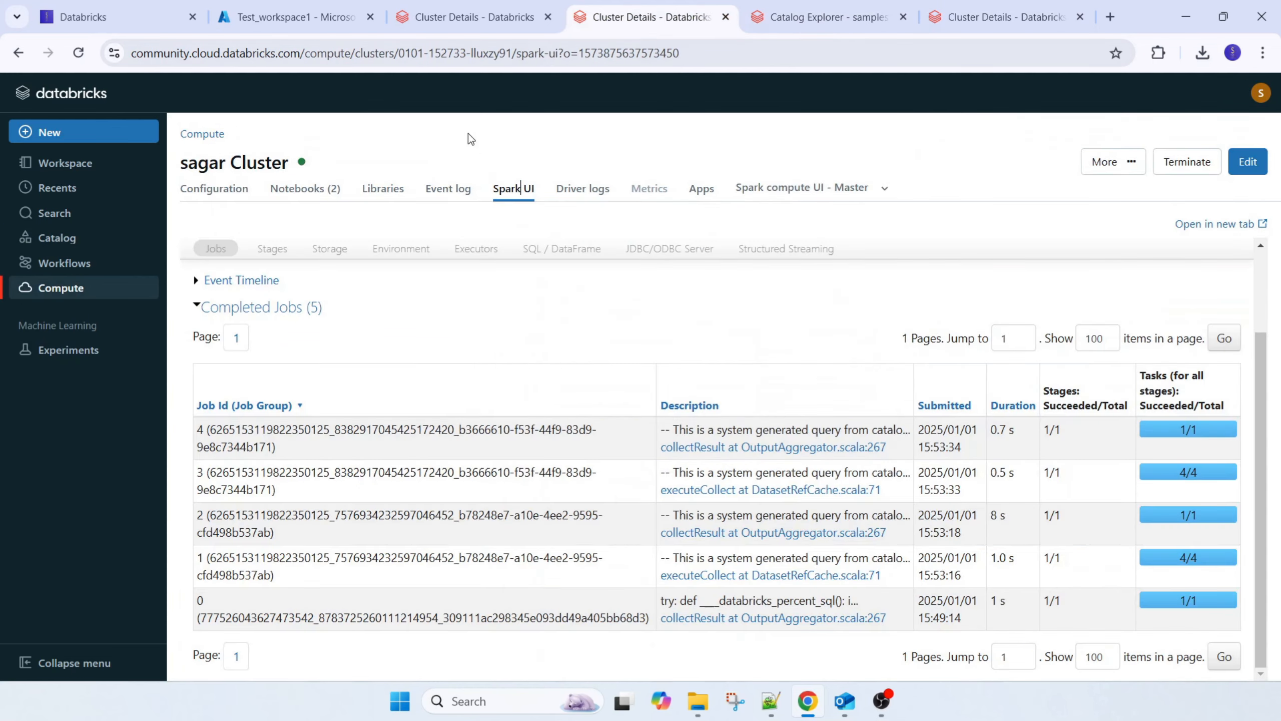
click(576, 190)
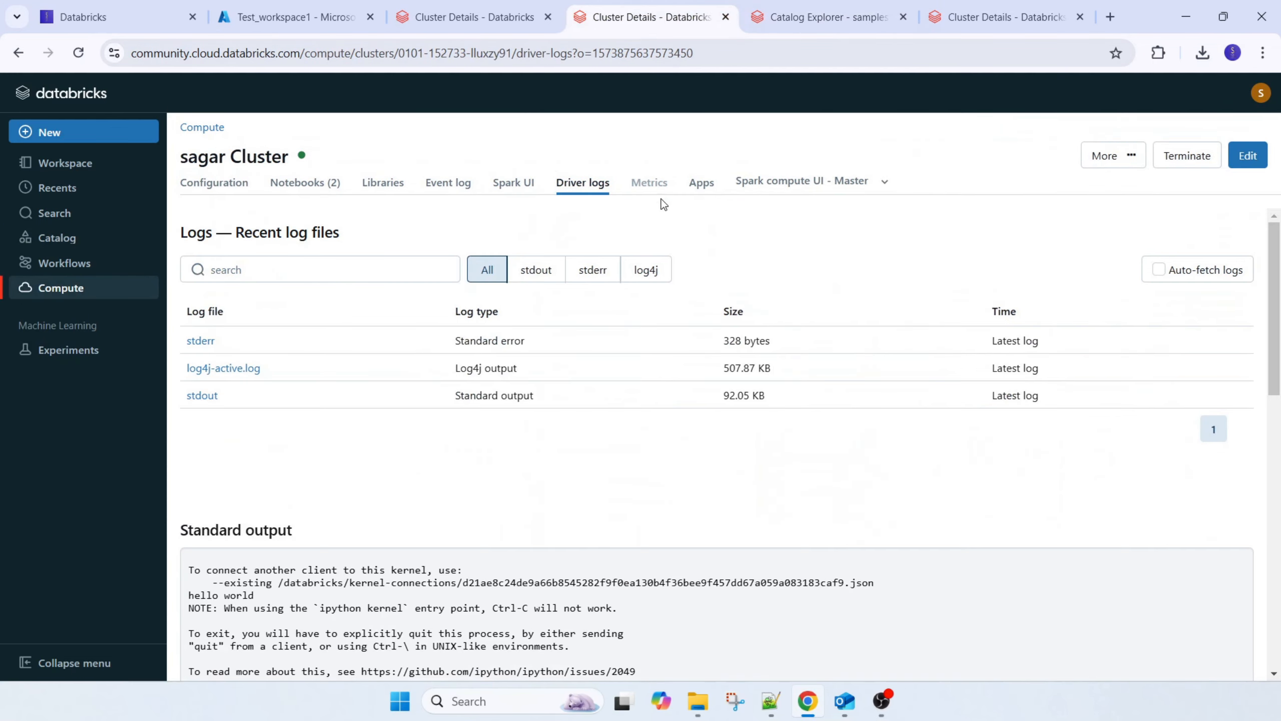
click(542, 272)
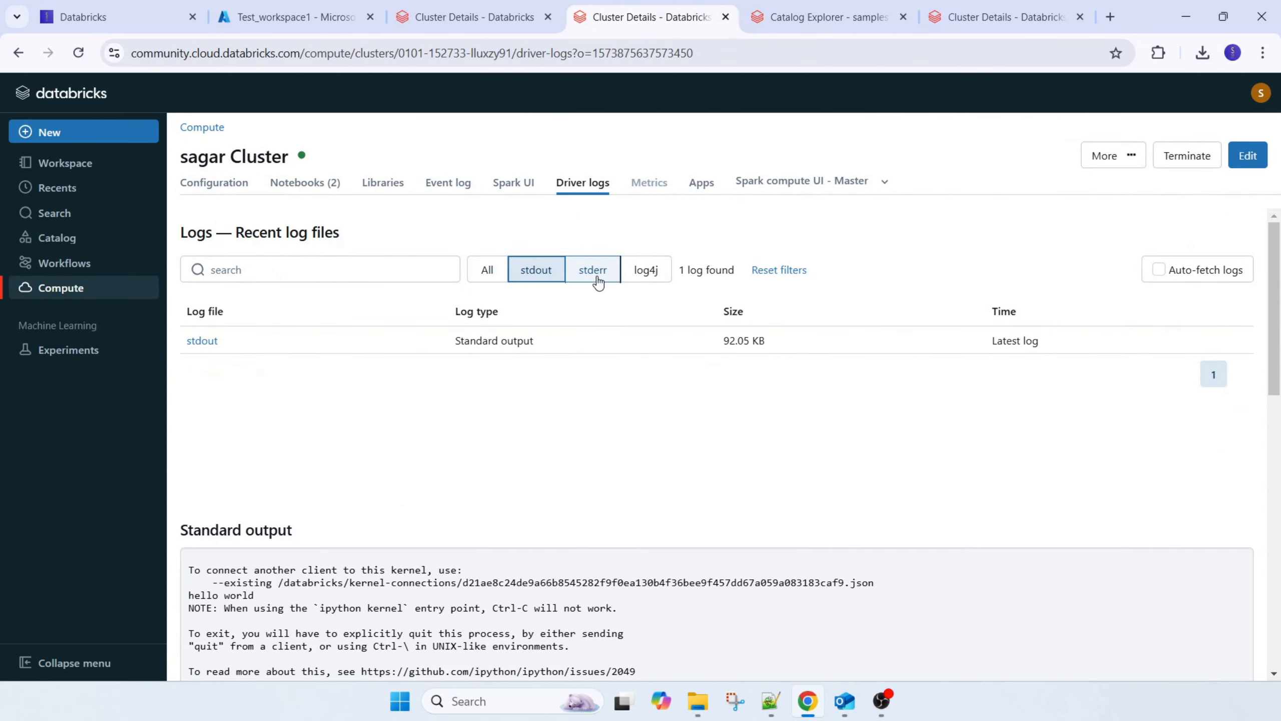
click(641, 273)
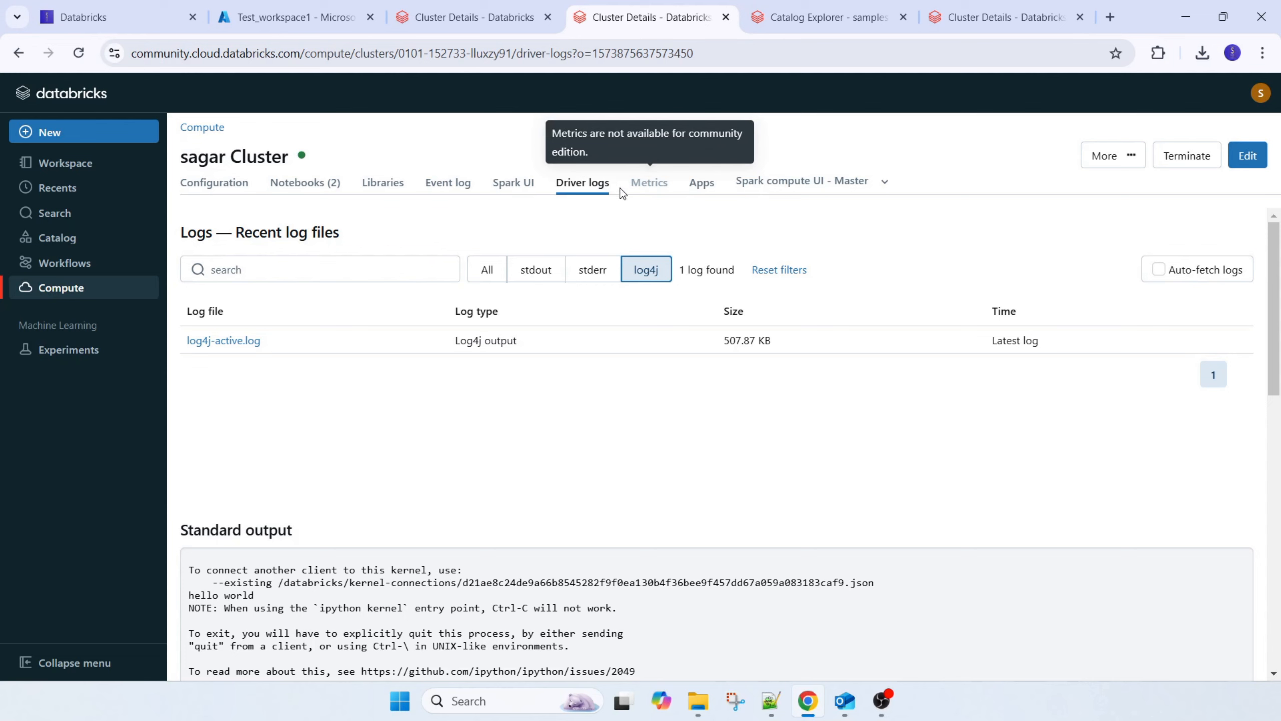
Switch to the Azure Personal Compute cluster and examine its CPU, memory and memory swap utilization metrics
key(ctrl+shift+Tab)
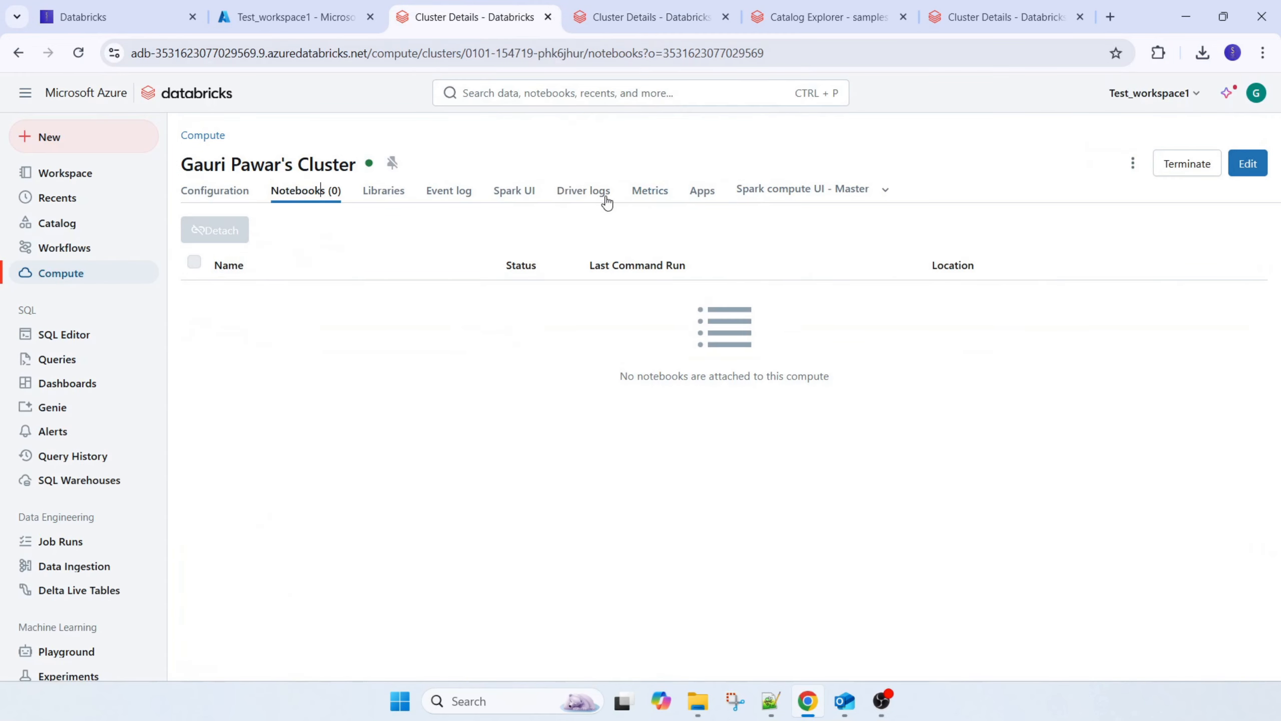
click(670, 195)
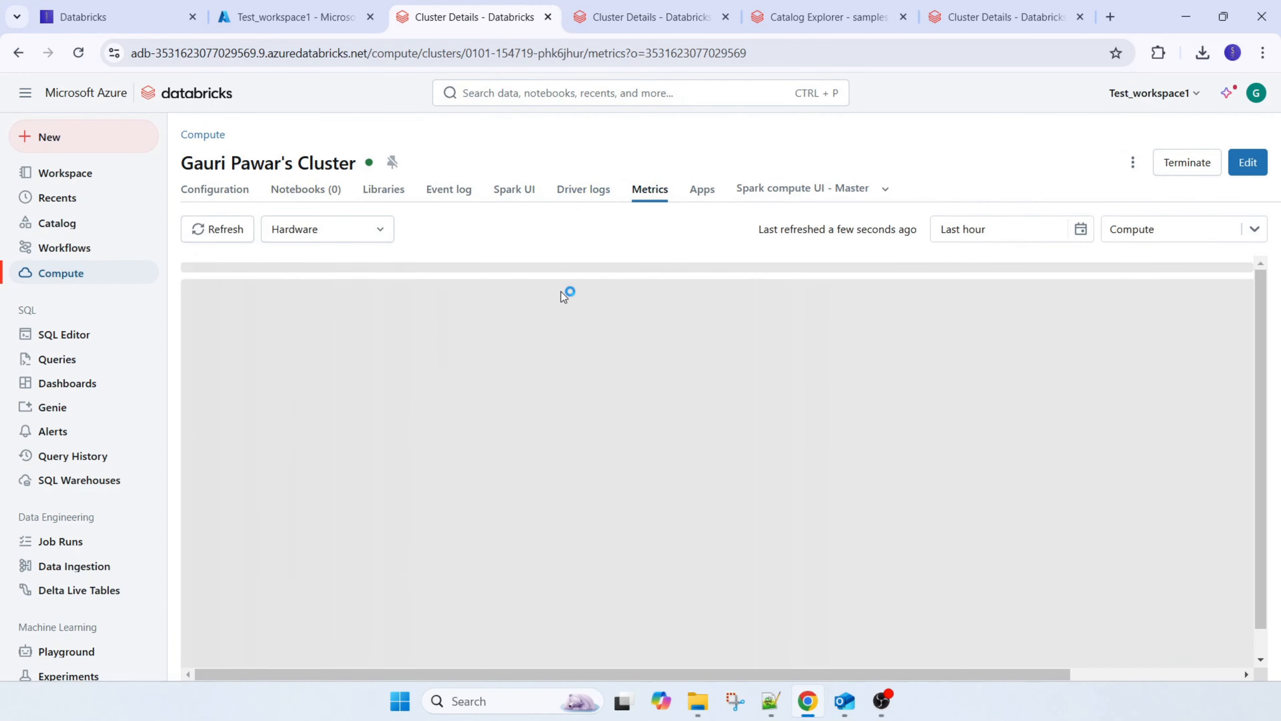
scroll(540, 354, down, 1)
scroll(757, 426, down, 5)
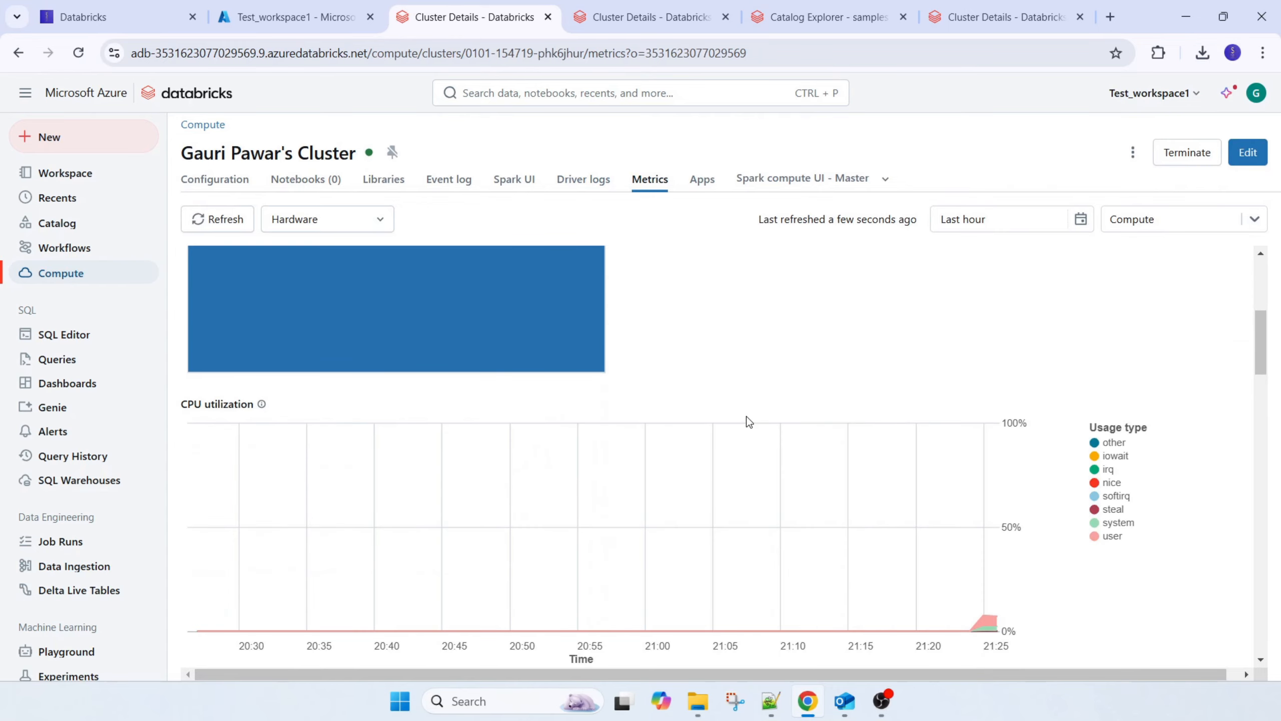
scroll(868, 543, down, 5)
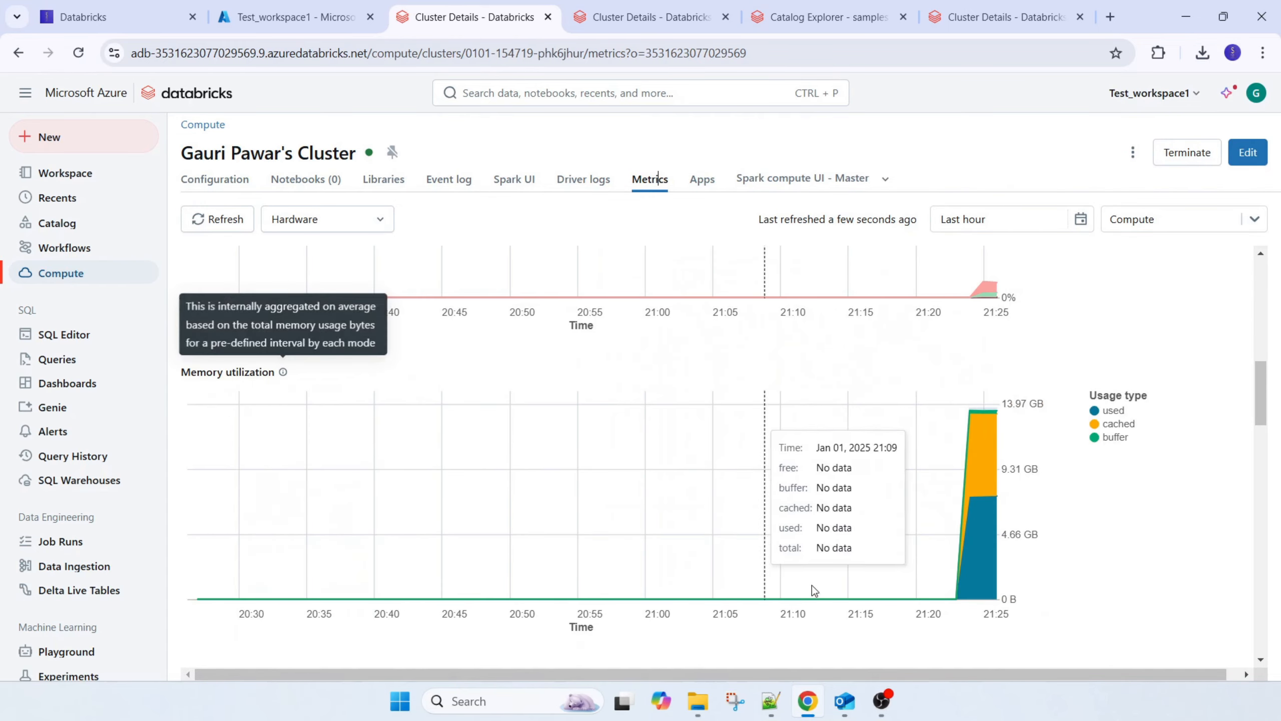
scroll(813, 591, down, 5)
scroll(857, 565, up, 5)
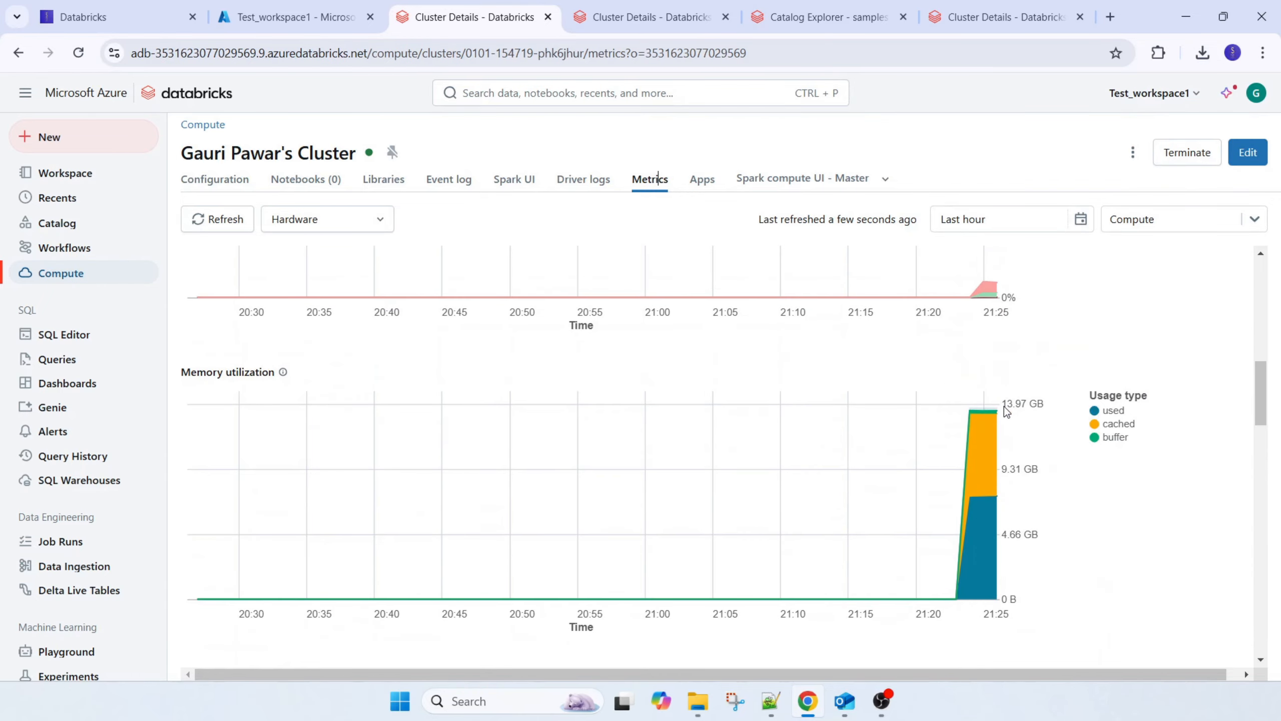
scroll(1008, 519, down, 4)
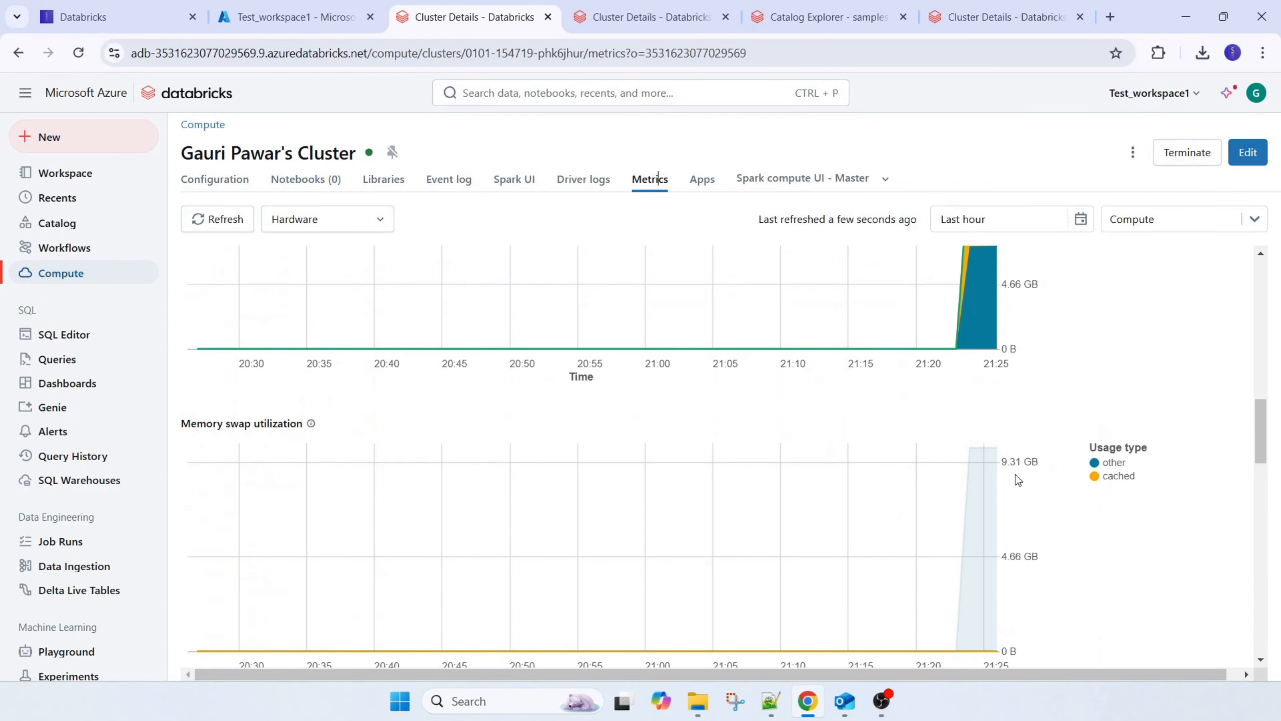
Examine the Azure cluster's free filesystem space, network and active-node charts, and view the metrics date range options without changing them
scroll(634, 482, down, 5)
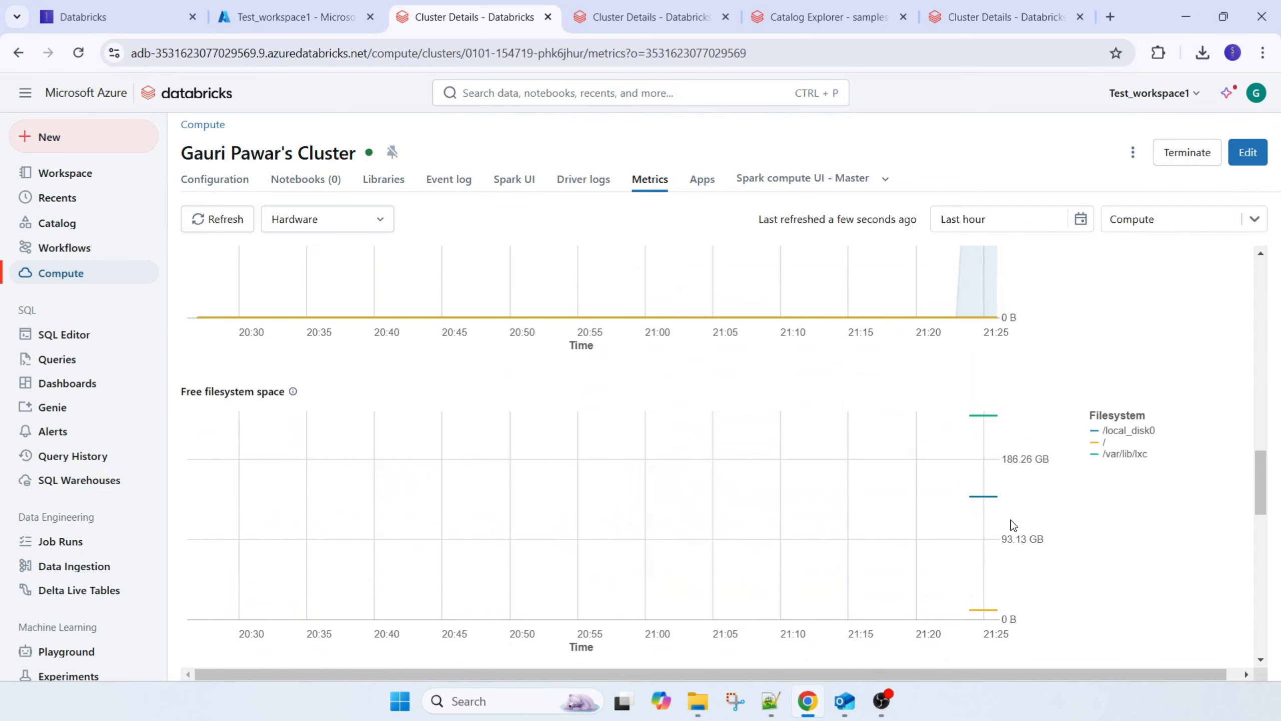
scroll(1011, 520, down, 6)
scroll(1011, 523, down, 1)
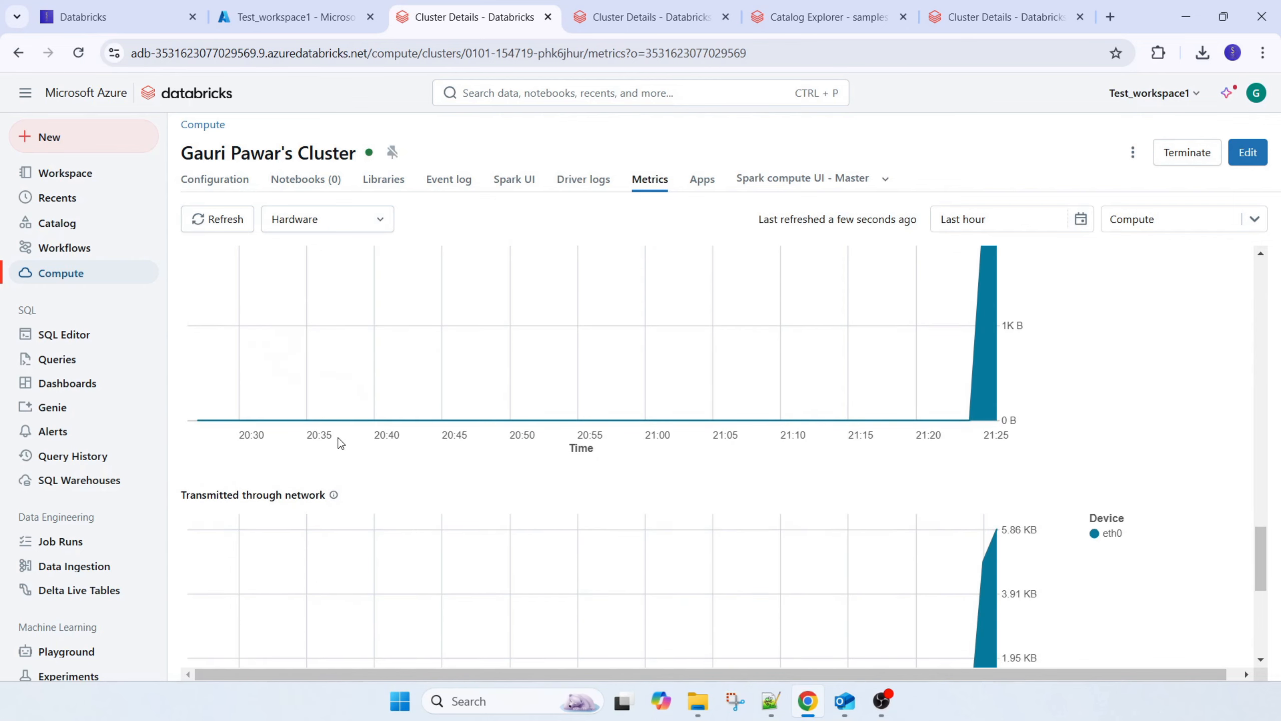
scroll(337, 444, up, 3)
scroll(734, 546, down, 8)
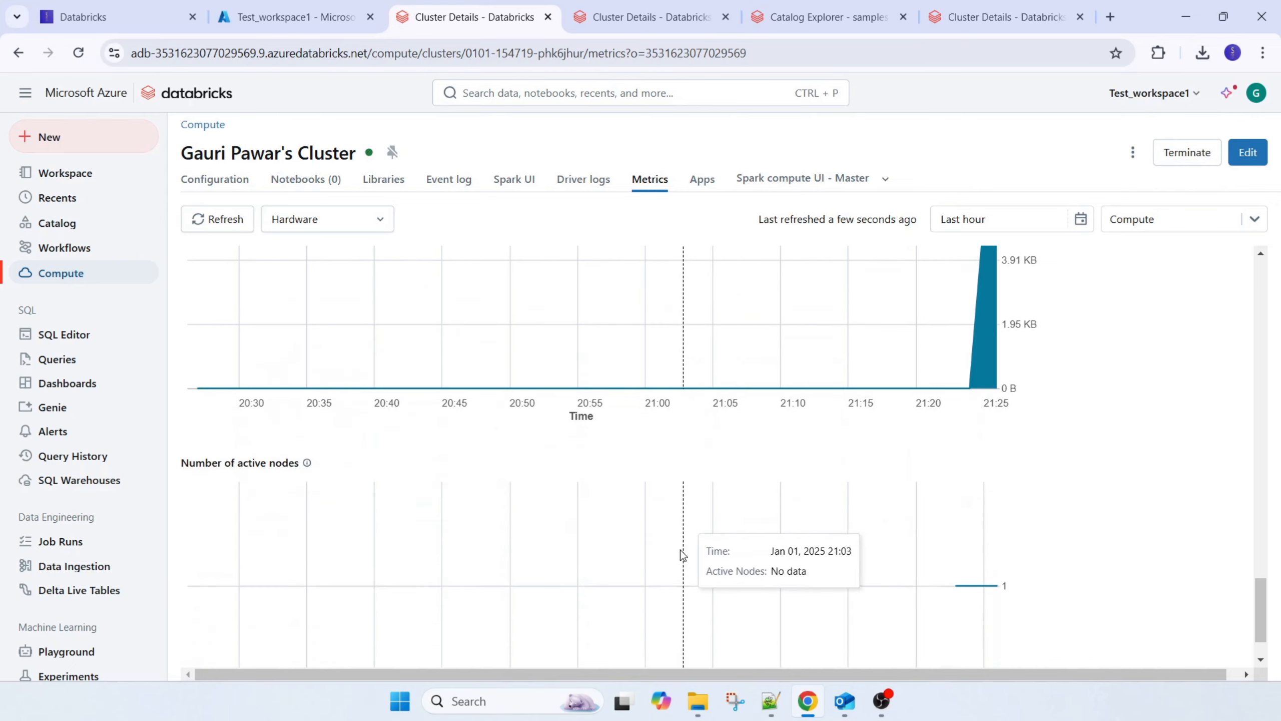
scroll(681, 550, up, 9)
scroll(681, 550, up, 12)
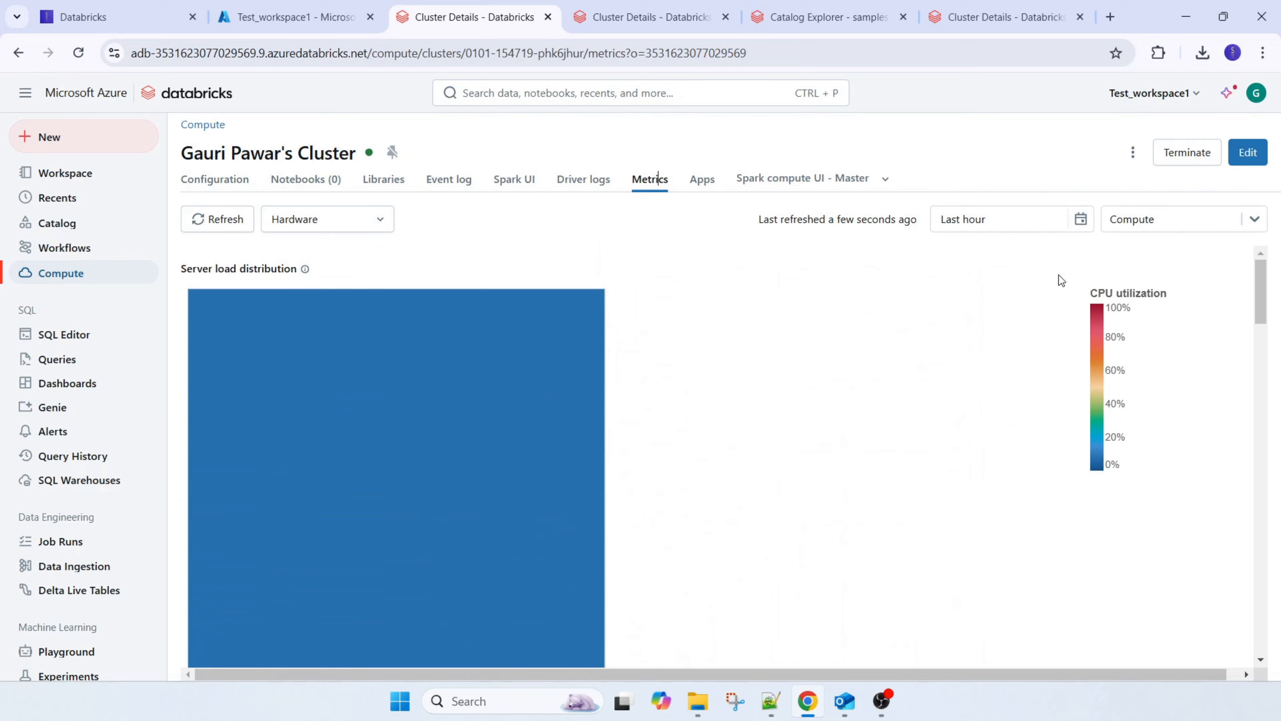
click(1012, 227)
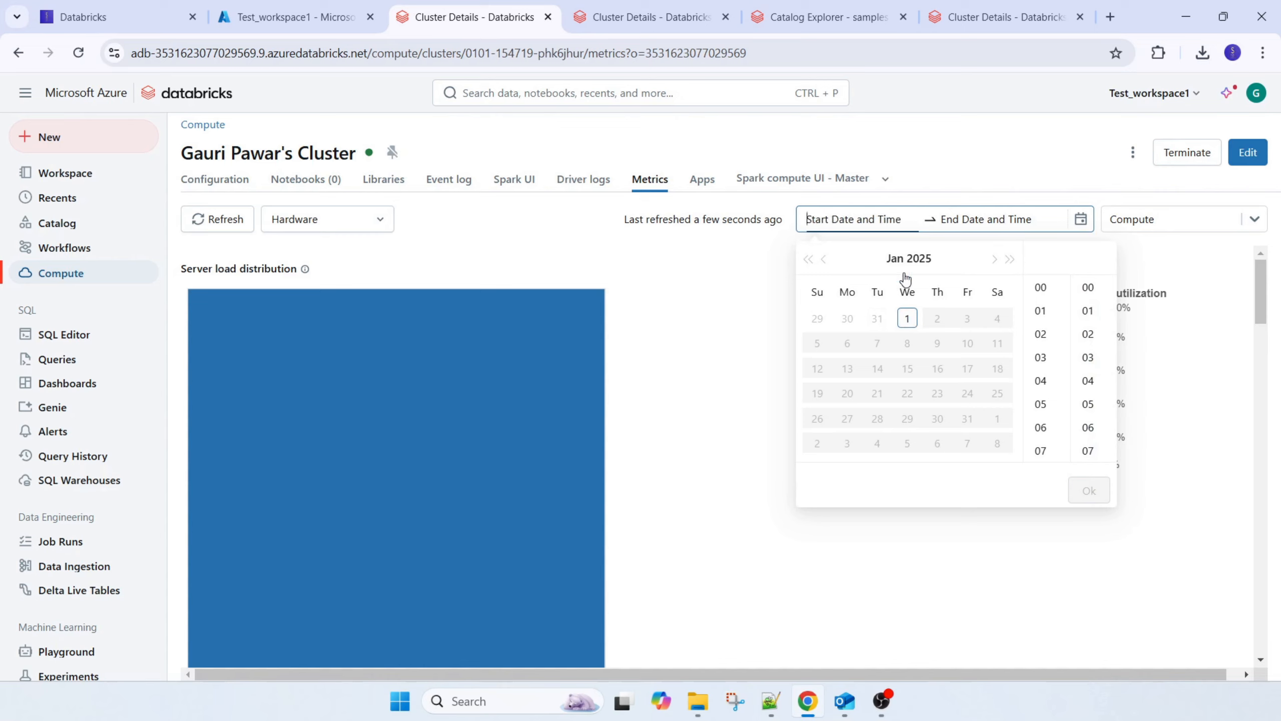
click(733, 264)
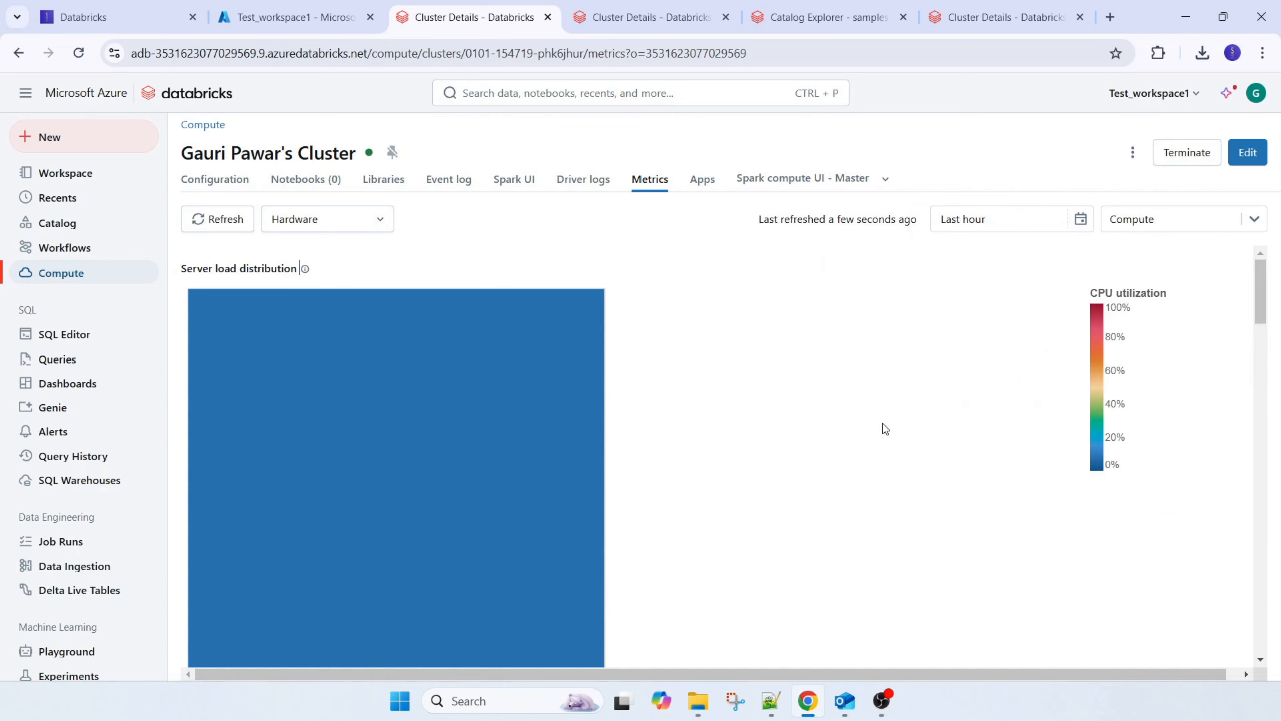
Review the cluster's hardware metrics, open its web terminal from the cluster's apps, and close the terminal session
scroll(716, 484, down, 4)
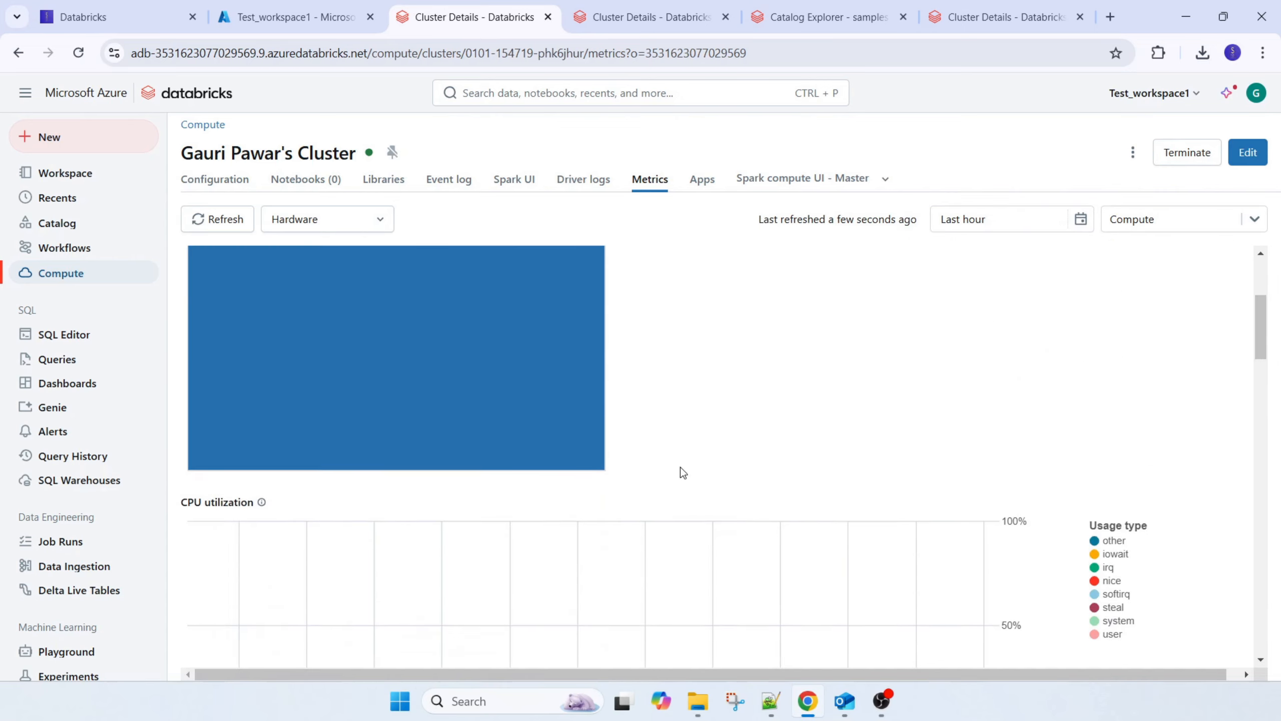
scroll(651, 462, up, 4)
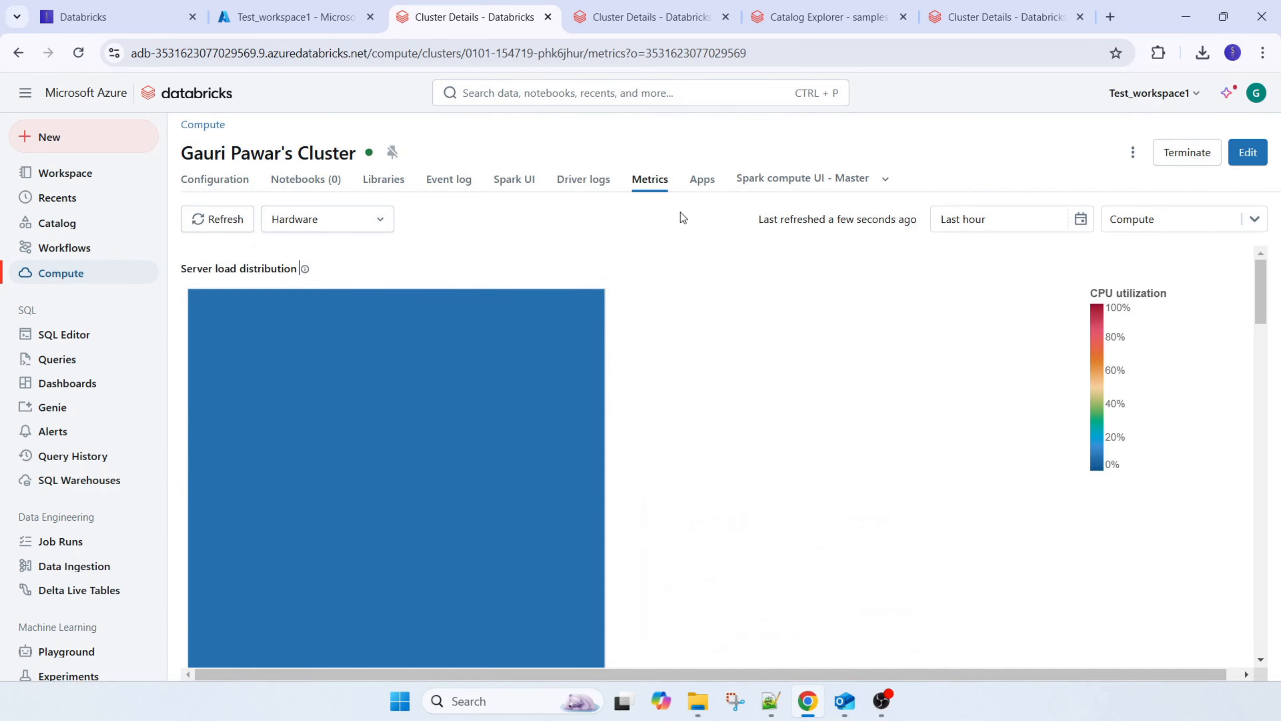
click(700, 179)
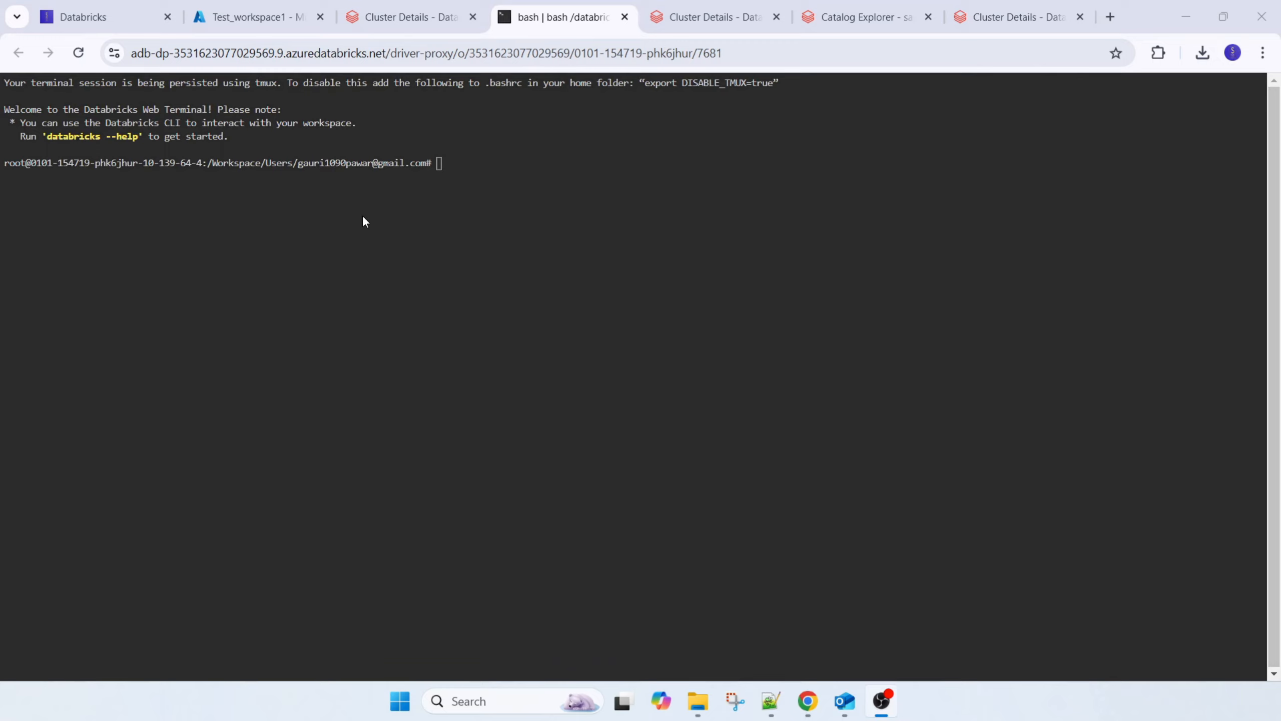
click(623, 17)
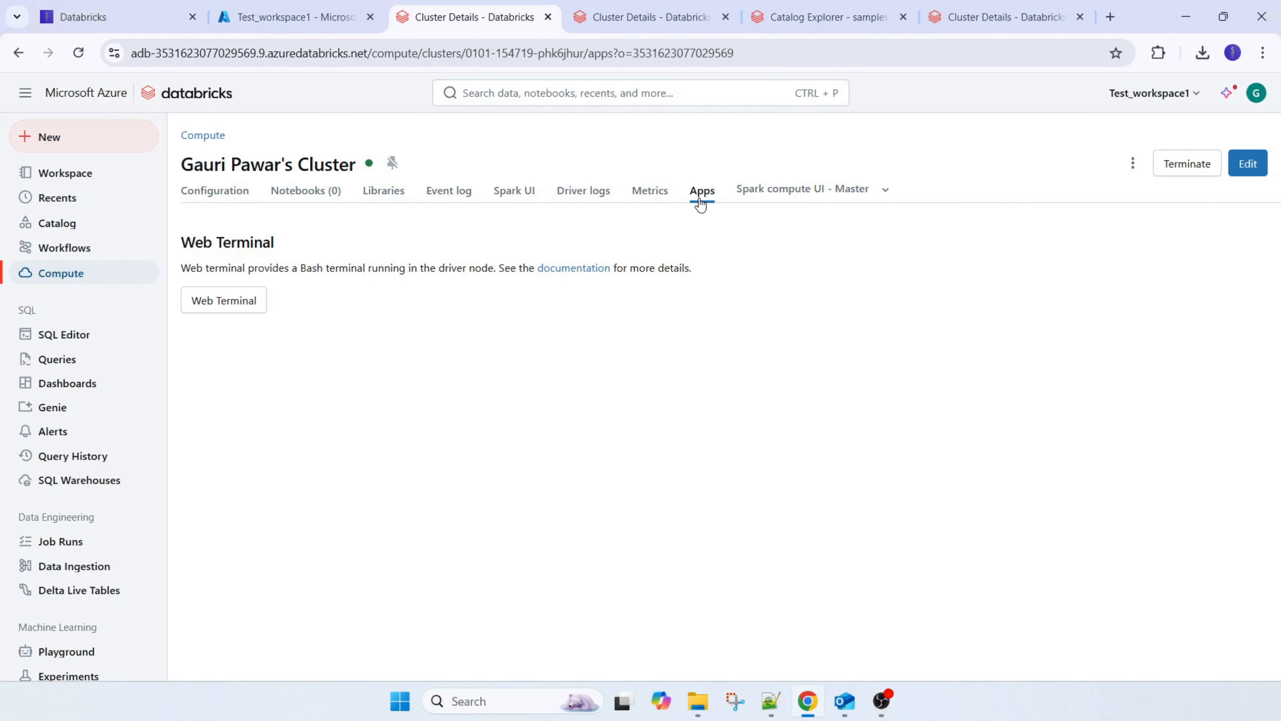
Examine the jobs and stages in the Master Spark compute UI and compare it with the cluster's Spark UI
click(813, 199)
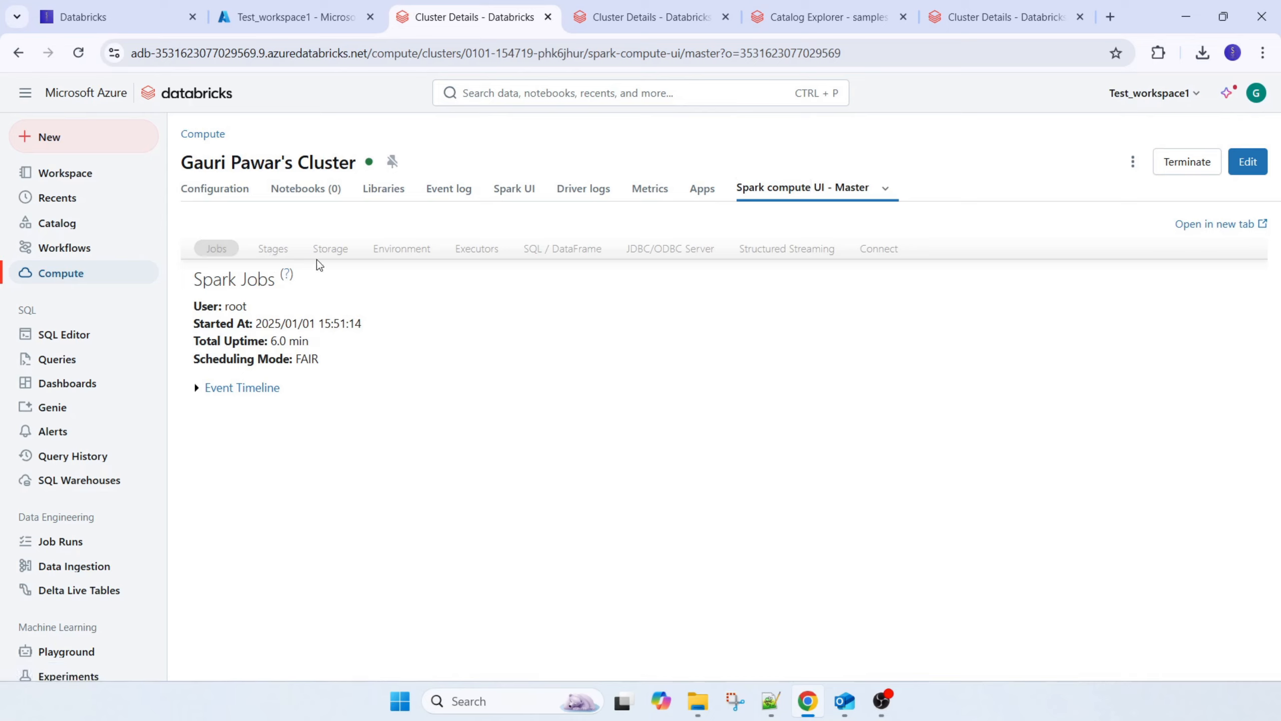
click(333, 248)
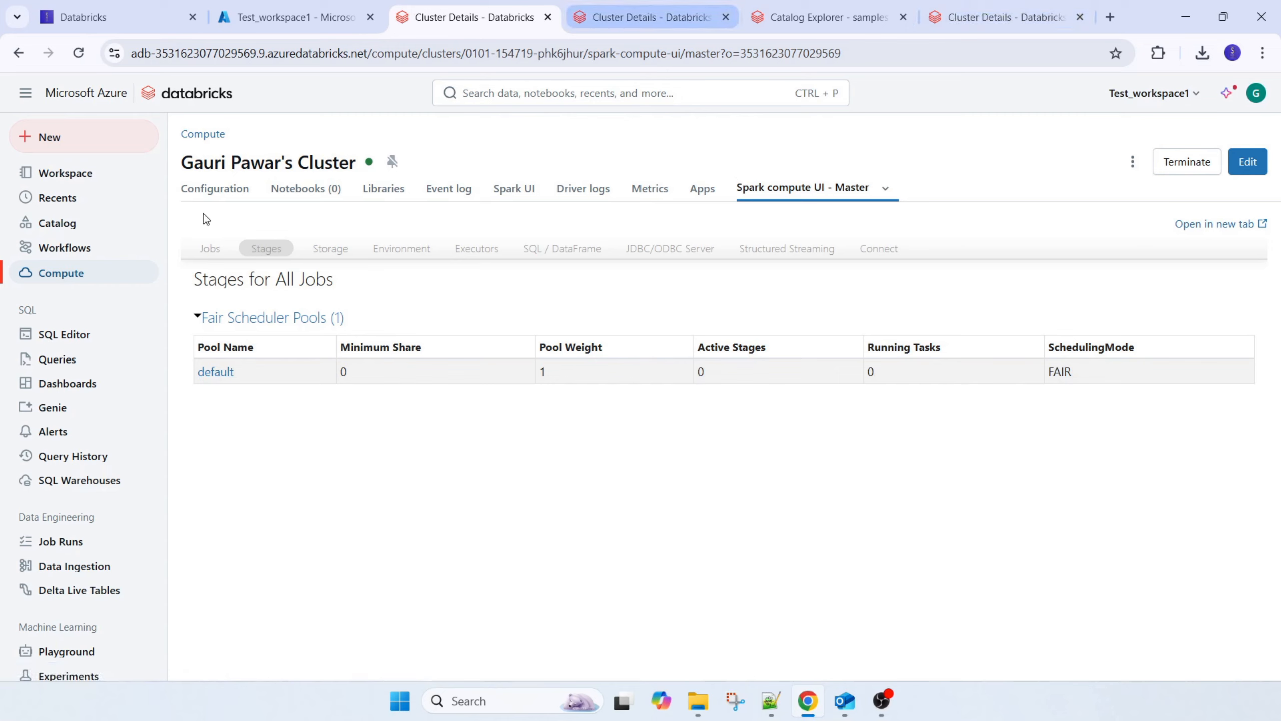
click(515, 191)
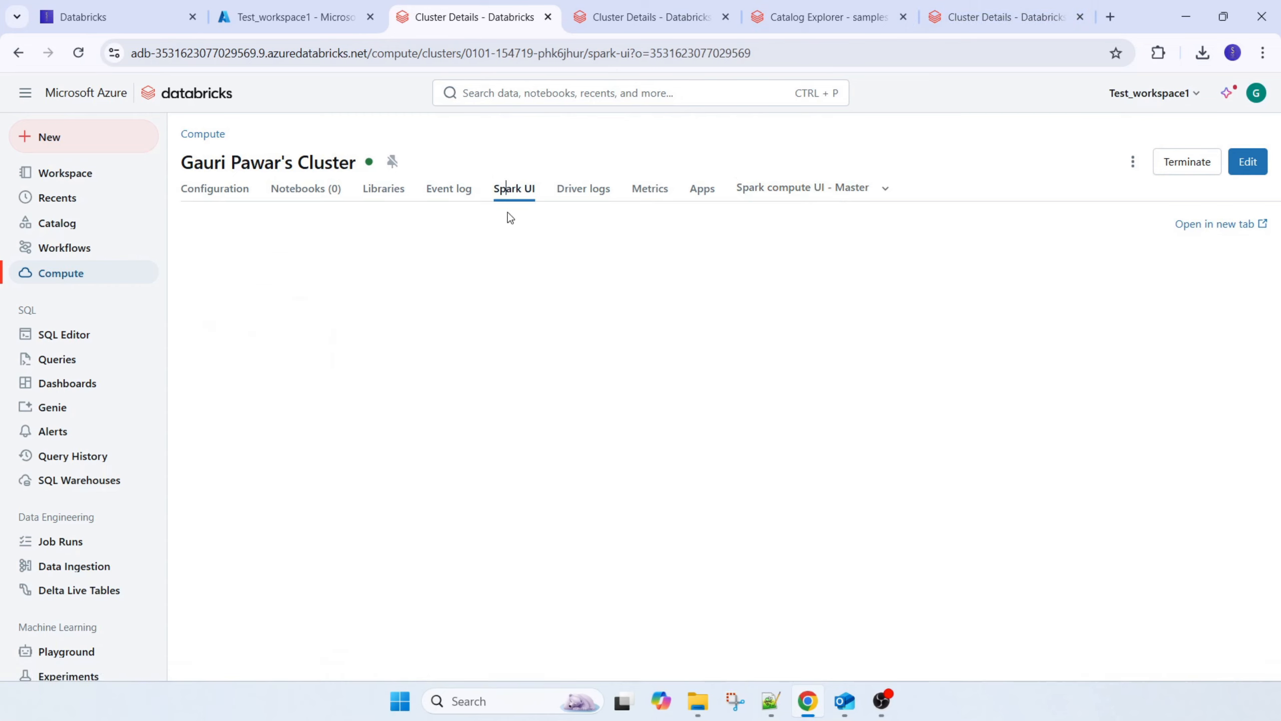
click(764, 185)
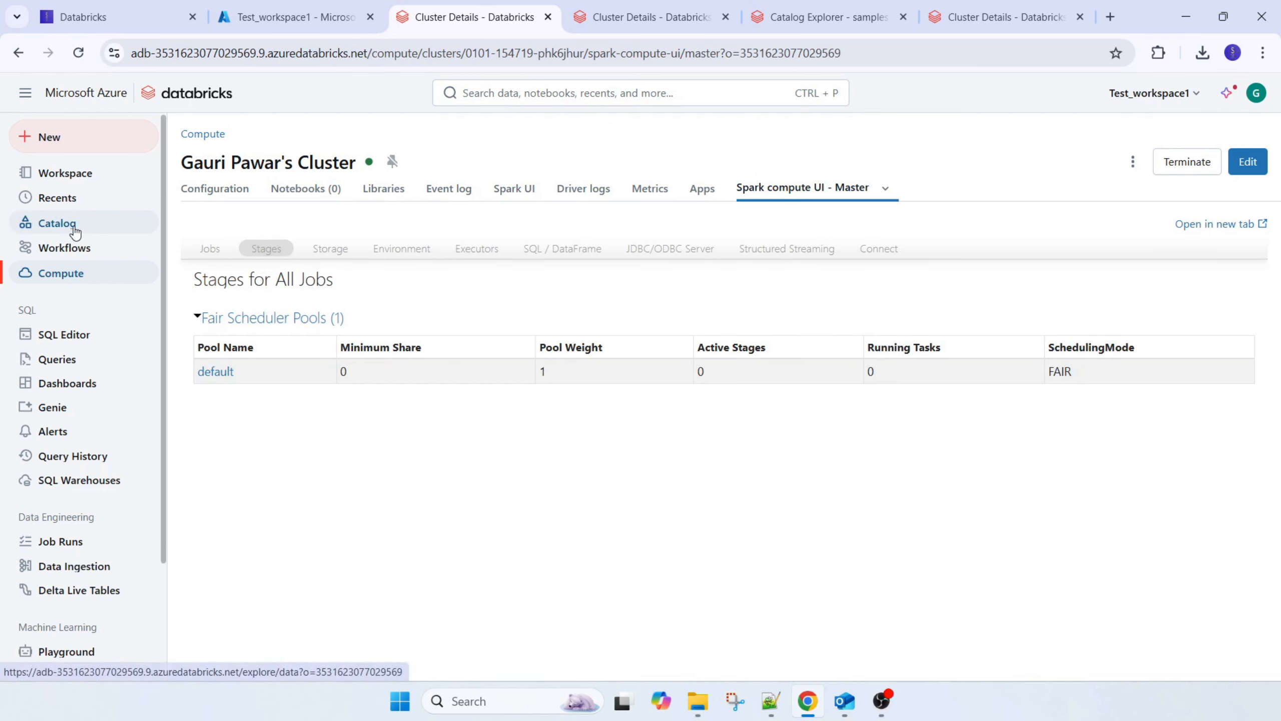
Switch to the Databricks course outline blog and highlight Workspace under Module 2: Core Databricks Concepts
click(121, 16)
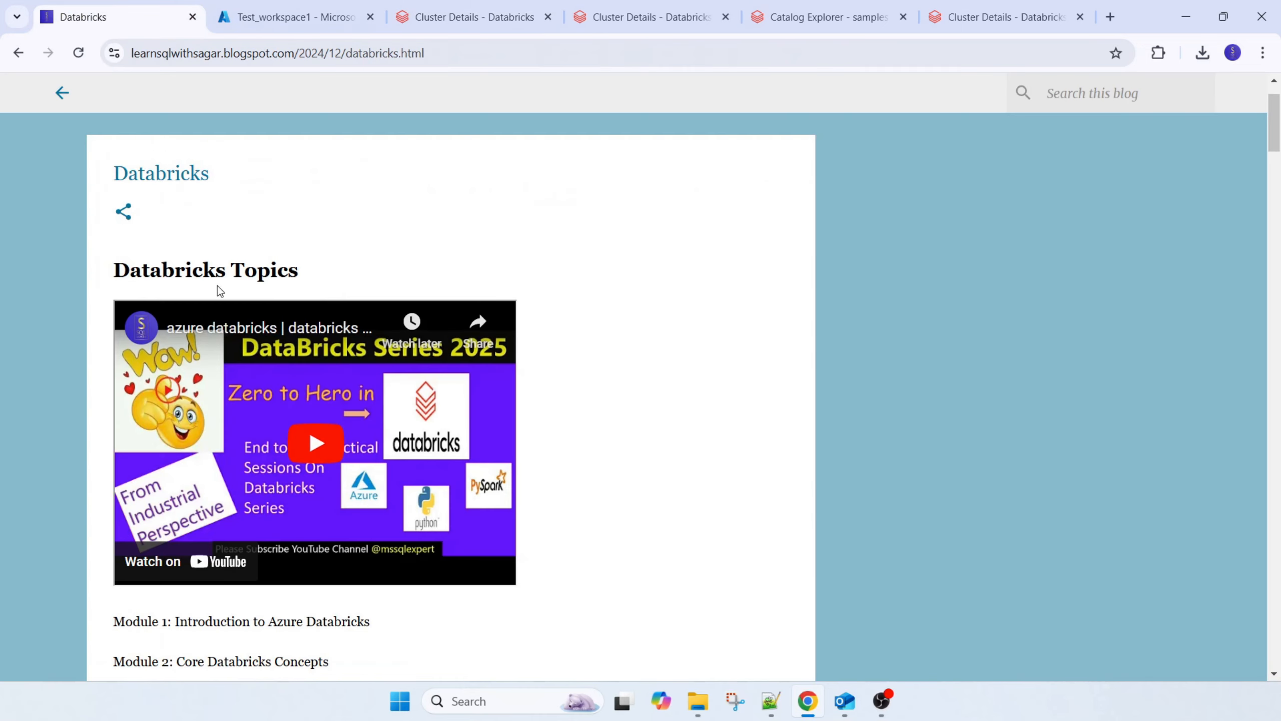
scroll(220, 292, down, 8)
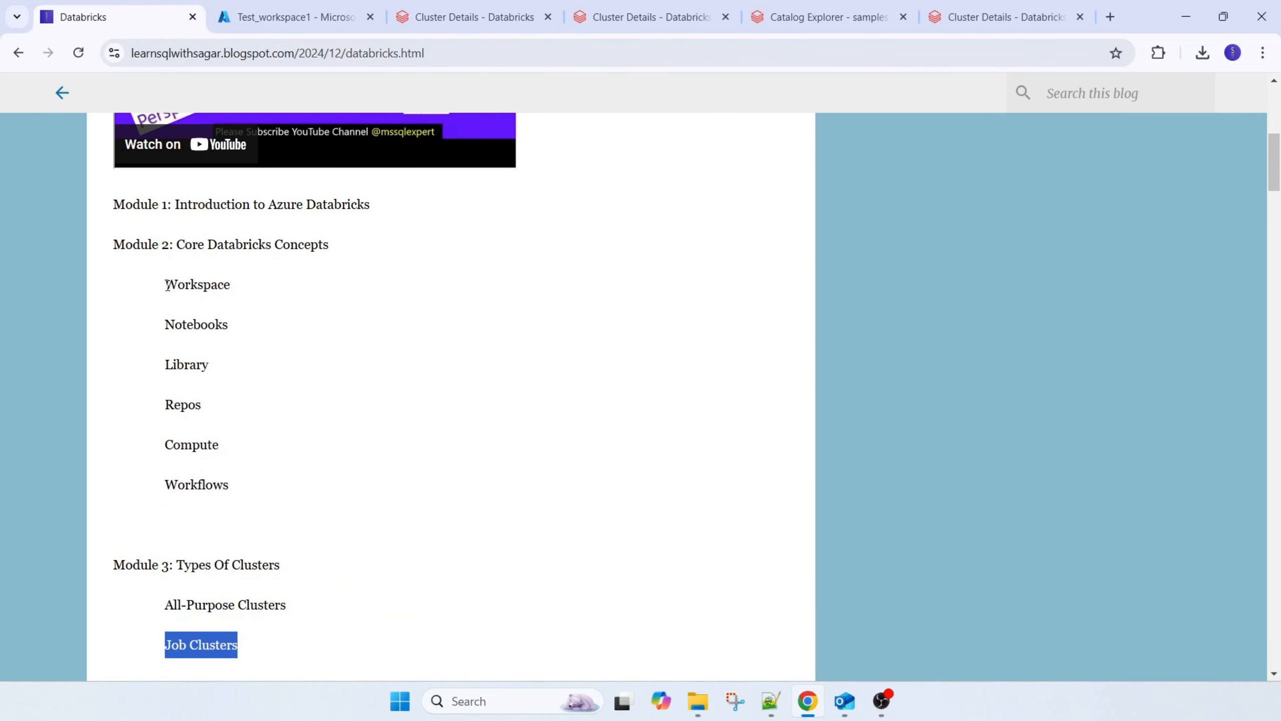
drag(167, 285, 301, 287)
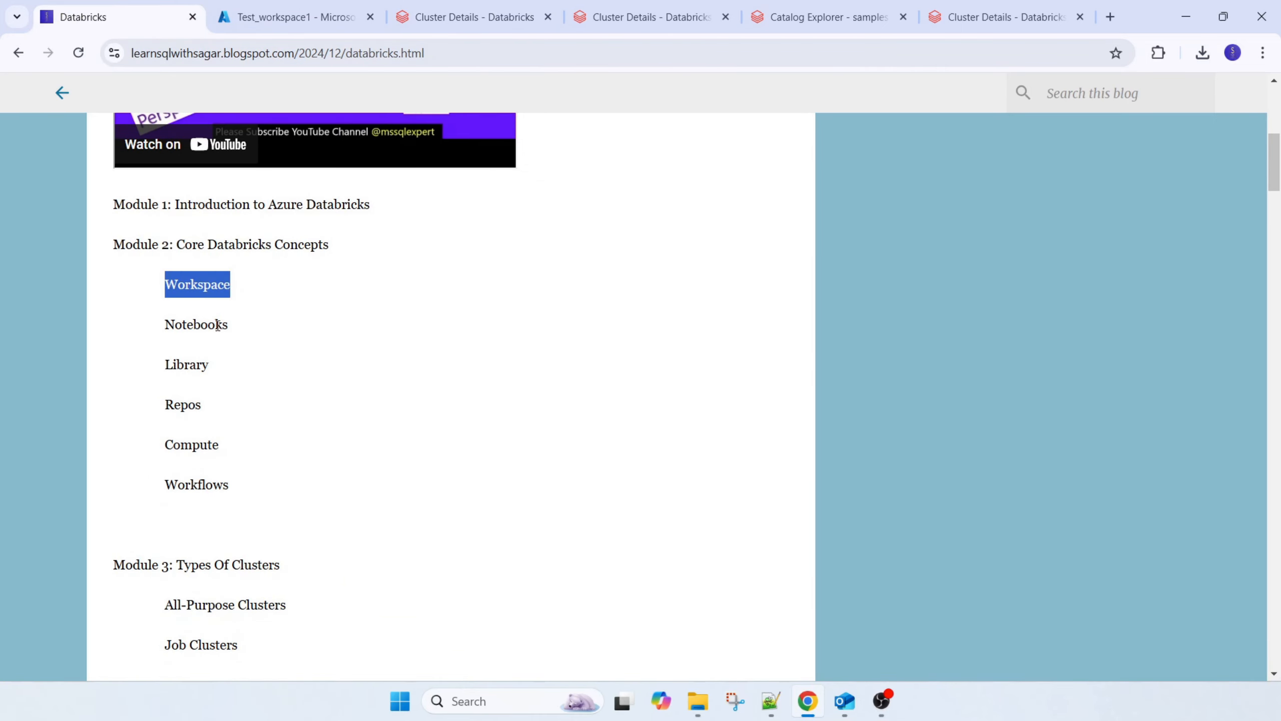
Return to Azure Databricks, expand the Workspace folder tree, and view the options for creating new items without creating any
click(492, 12)
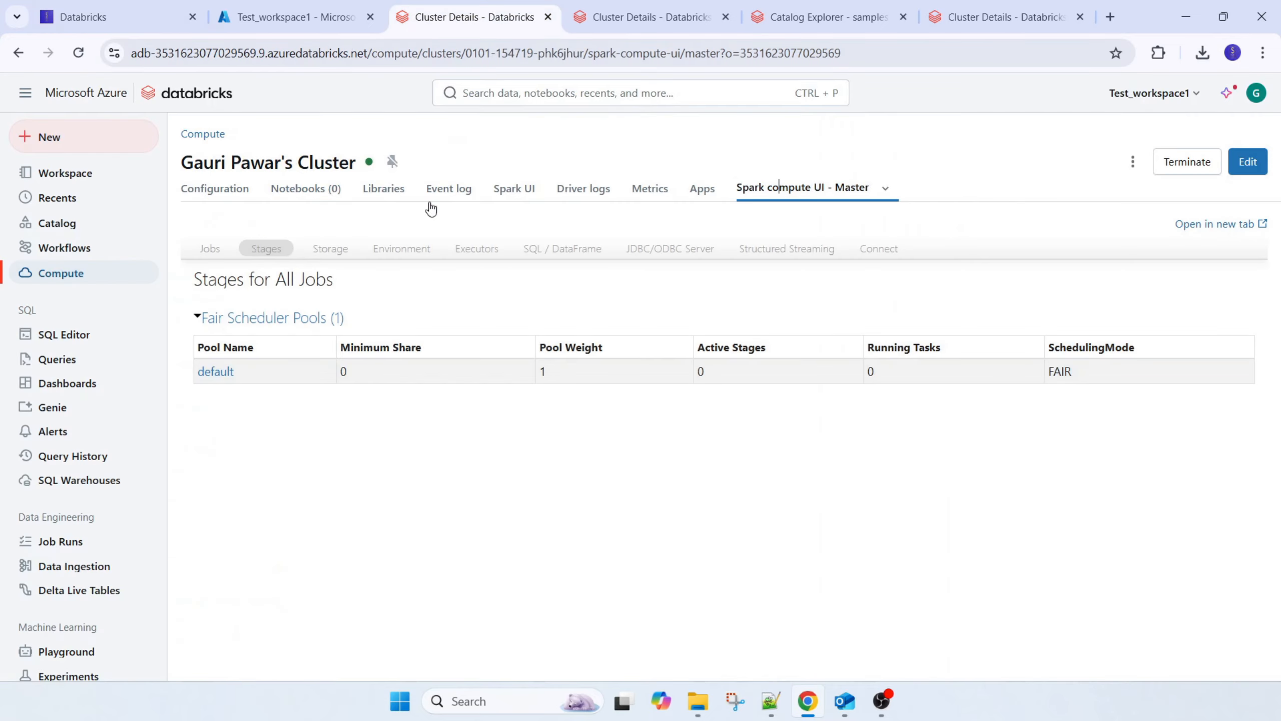
click(64, 173)
click(194, 174)
click(93, 149)
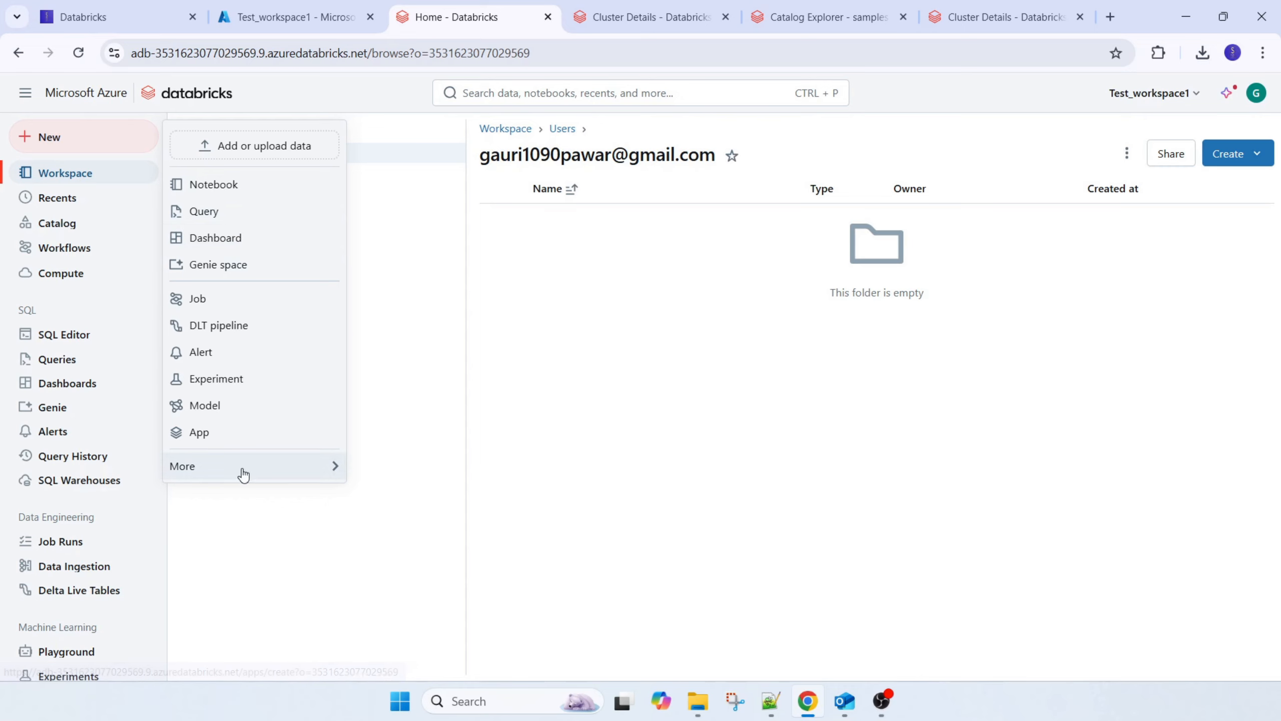
click(385, 367)
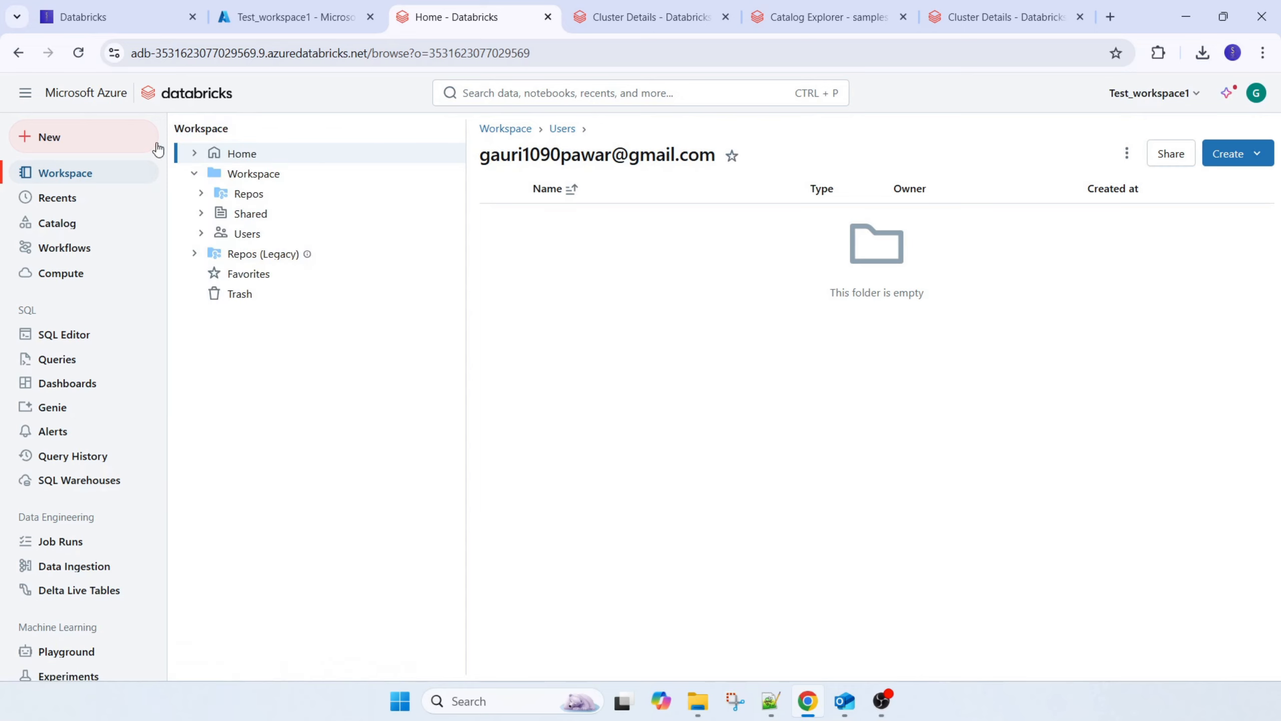
Expand the test_workspace1 catalog to view its schemas and compare it with the Test_workspace1 resource in the Azure portal
click(56, 224)
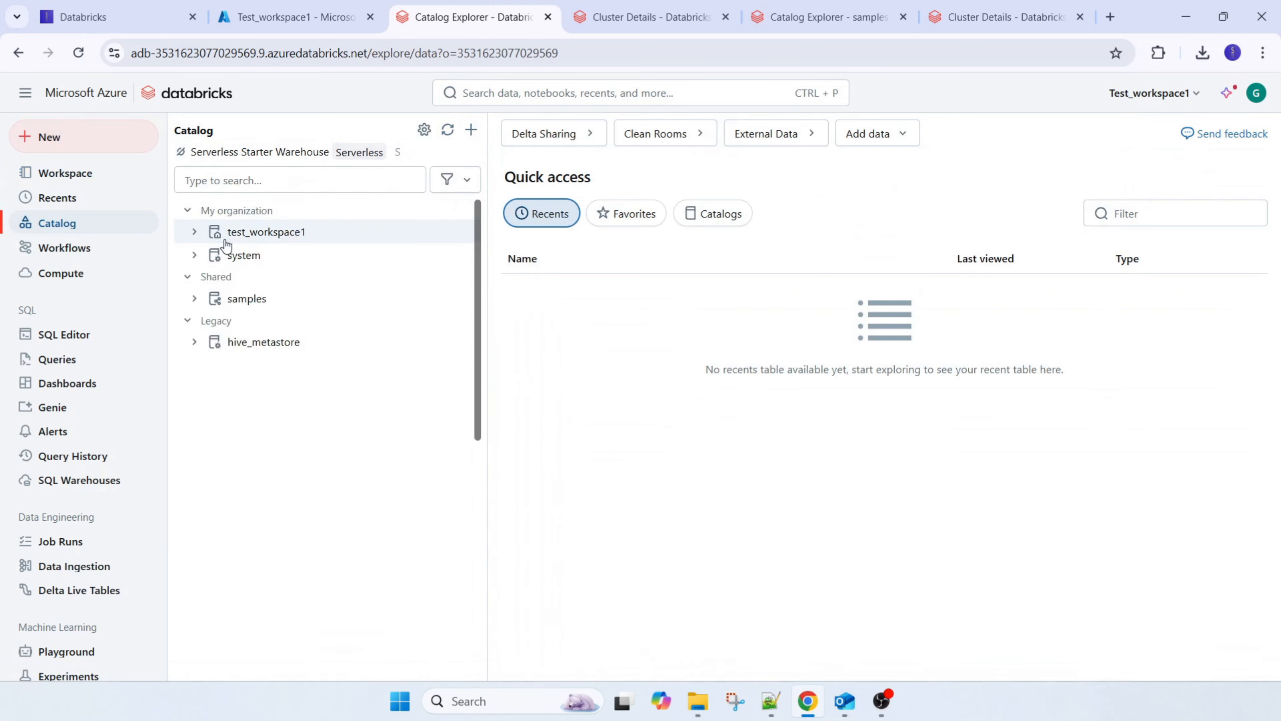
click(194, 231)
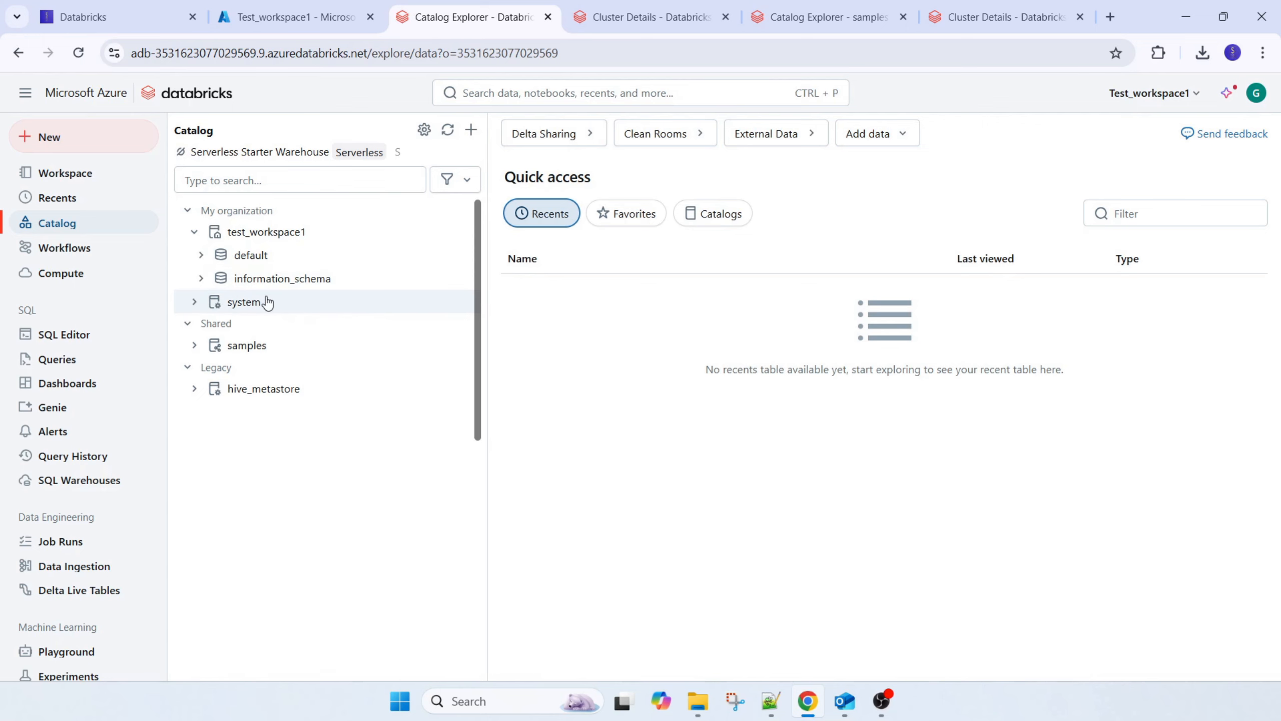
click(258, 16)
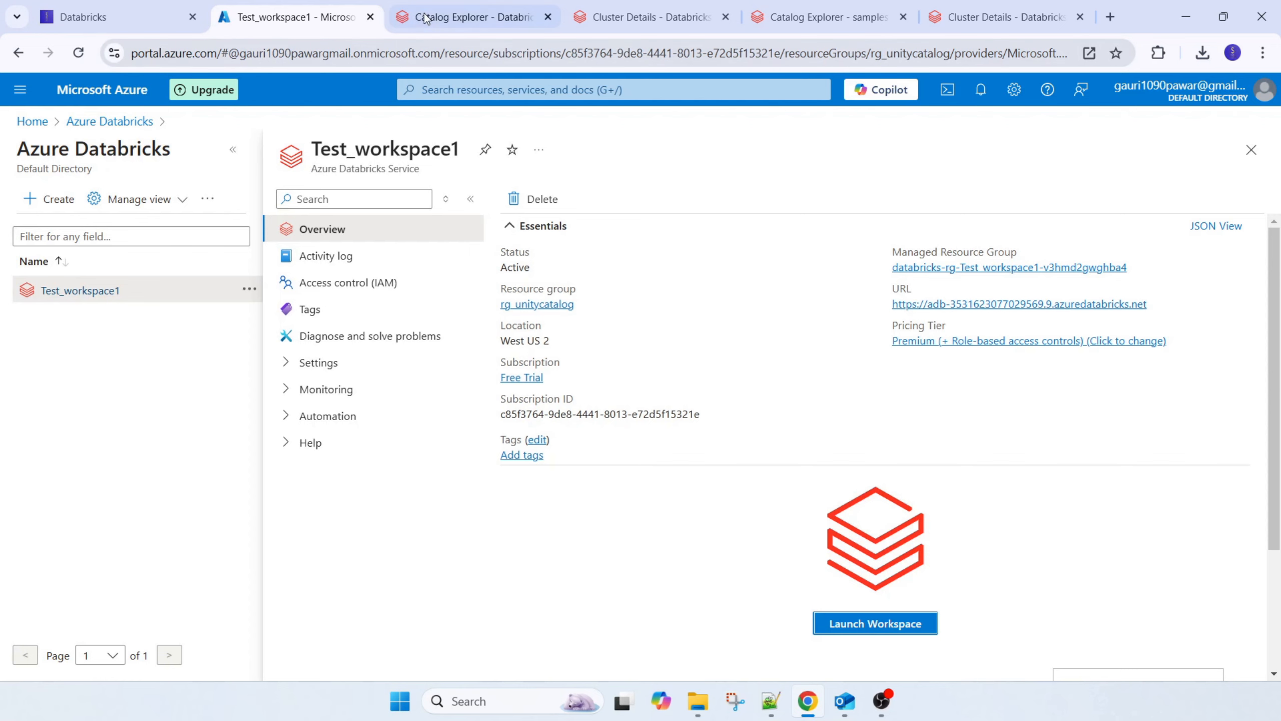
click(456, 16)
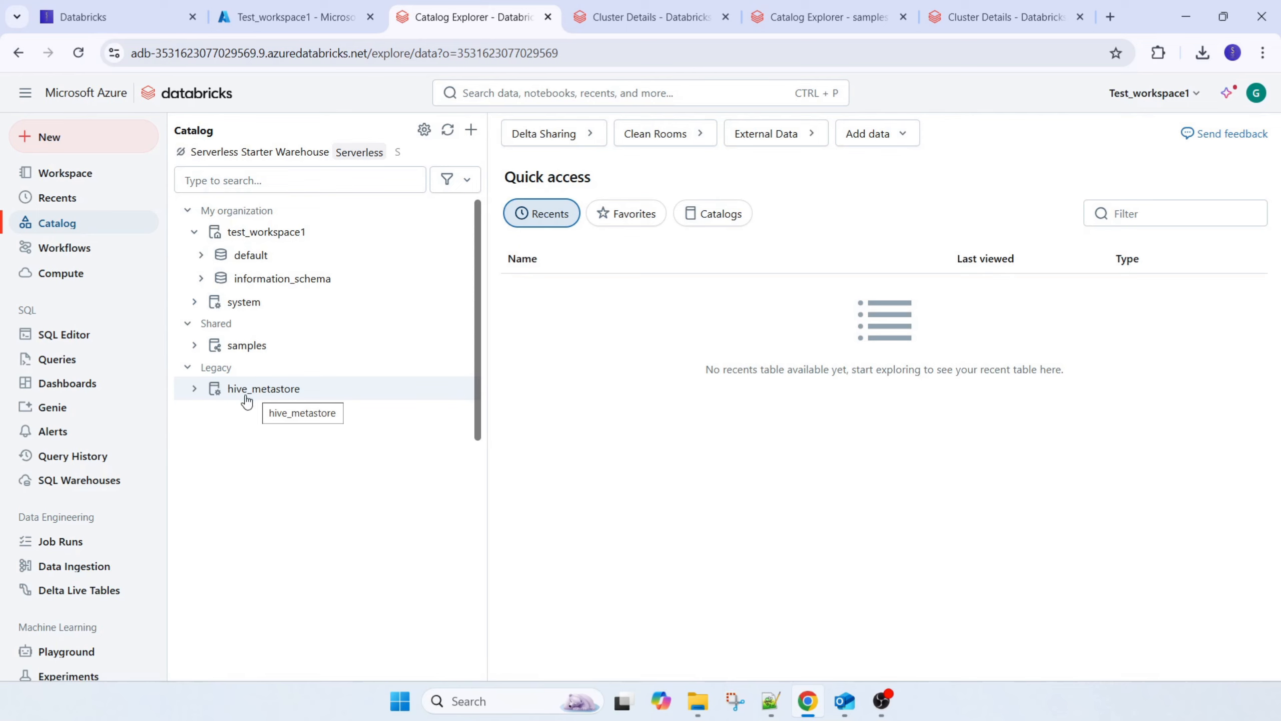
Open the test_workspace1 catalog, check its permissions and assigned workspaces, and highlight the Test_workspace1 entry
click(272, 237)
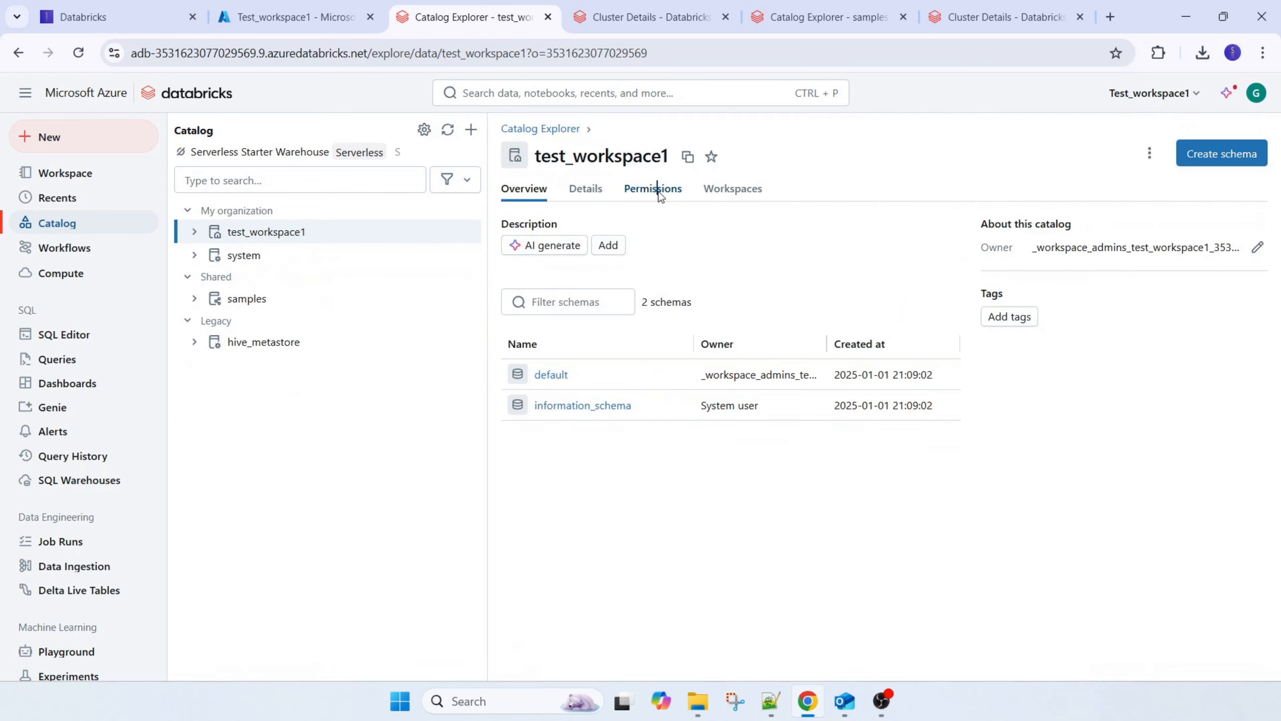
click(655, 191)
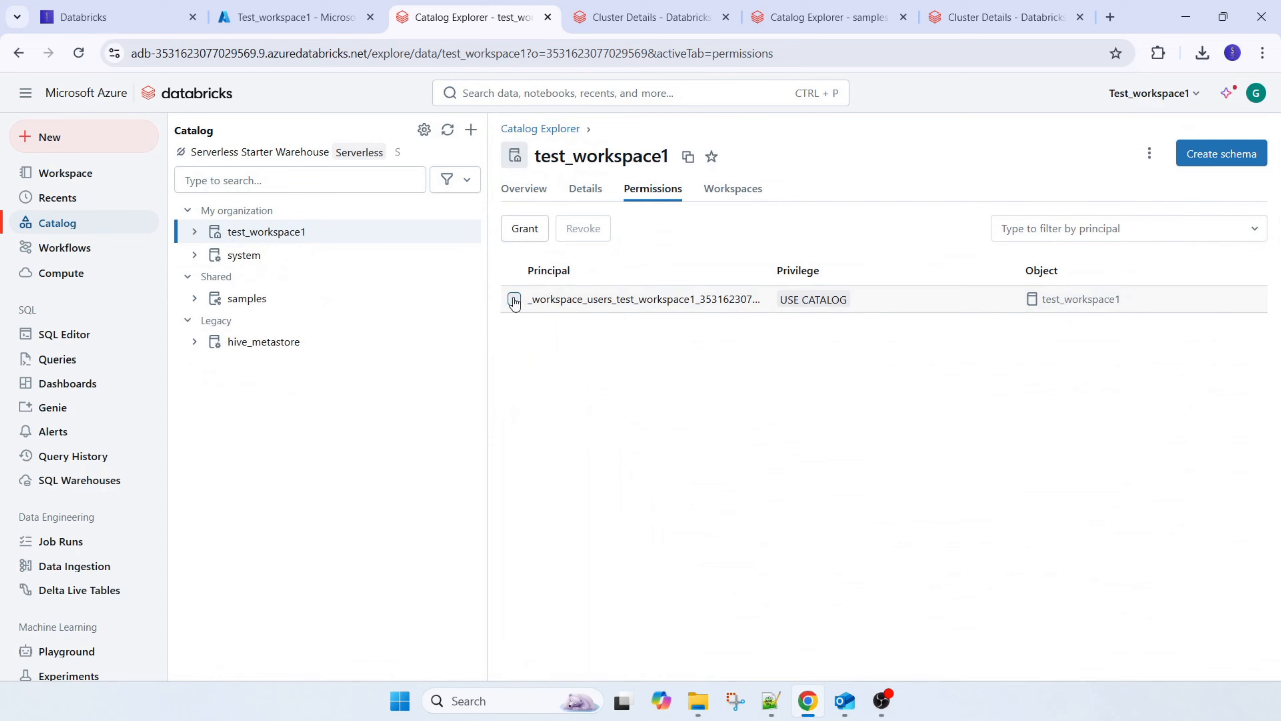
click(749, 189)
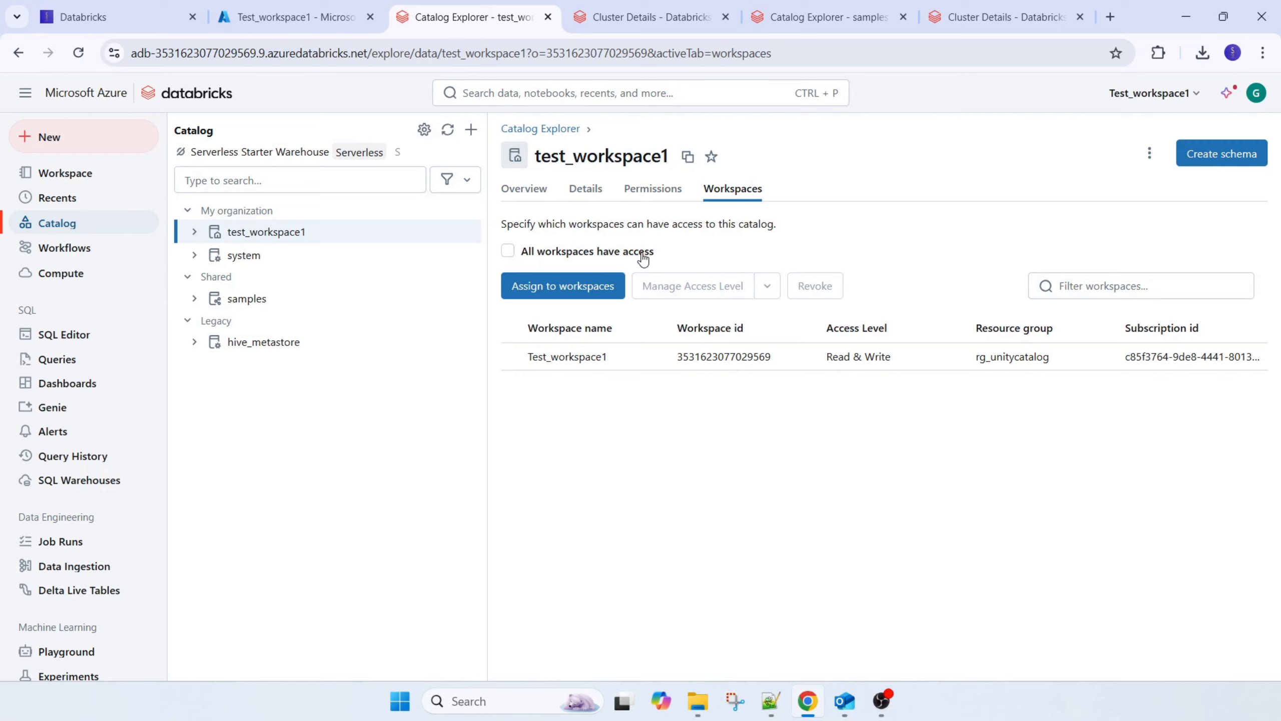
drag(613, 357, 529, 356)
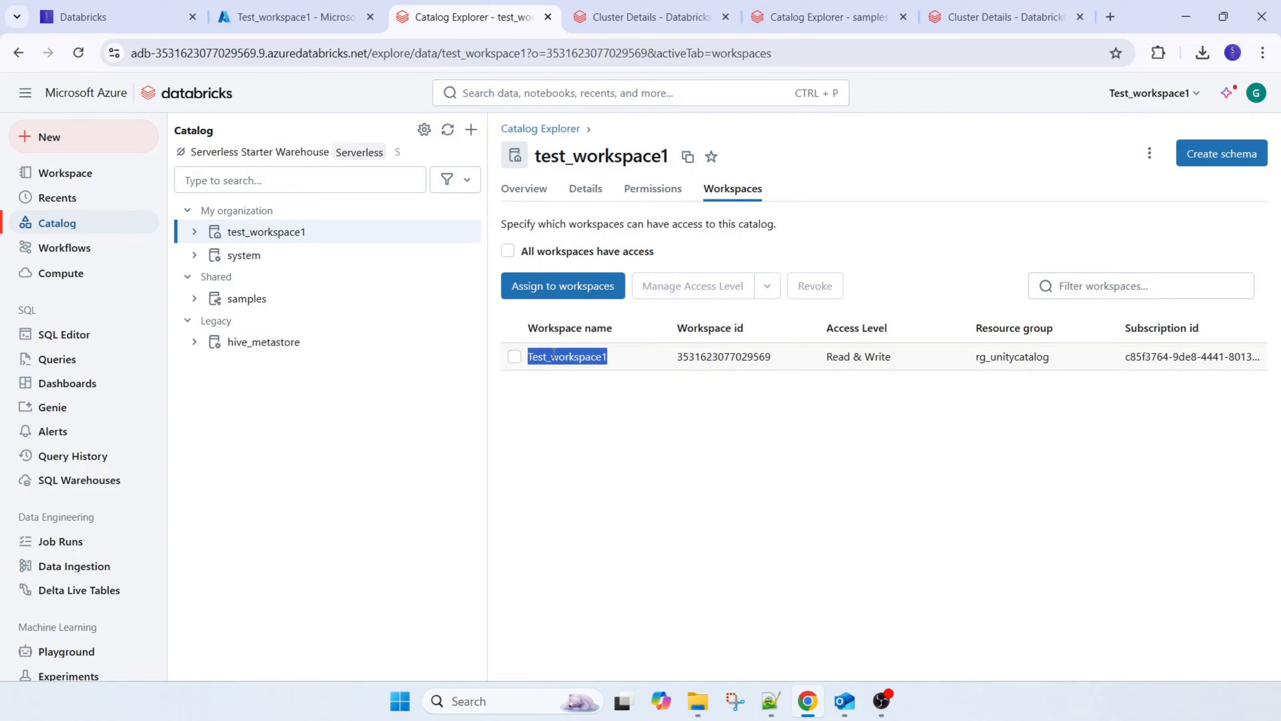
In the Azure portal, begin a new Azure Databricks workspace named Test_workspace2 in the rg_unitycatalog resource group
click(282, 17)
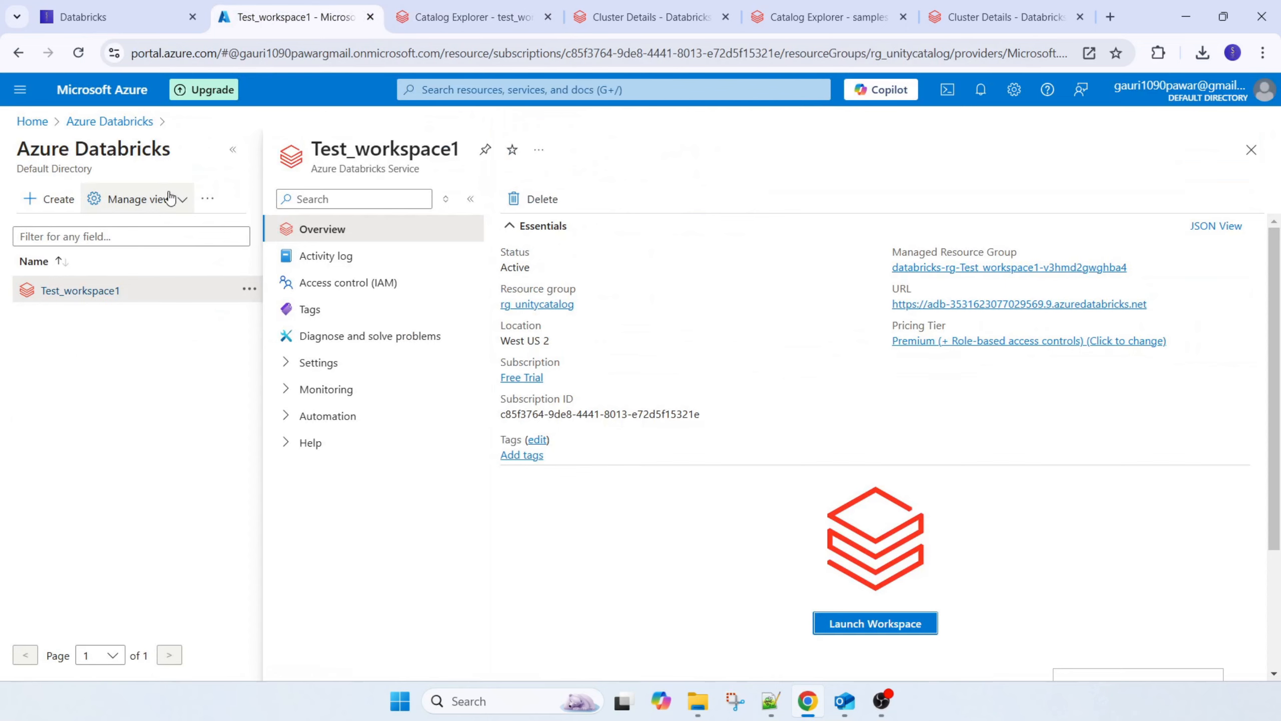
click(1251, 151)
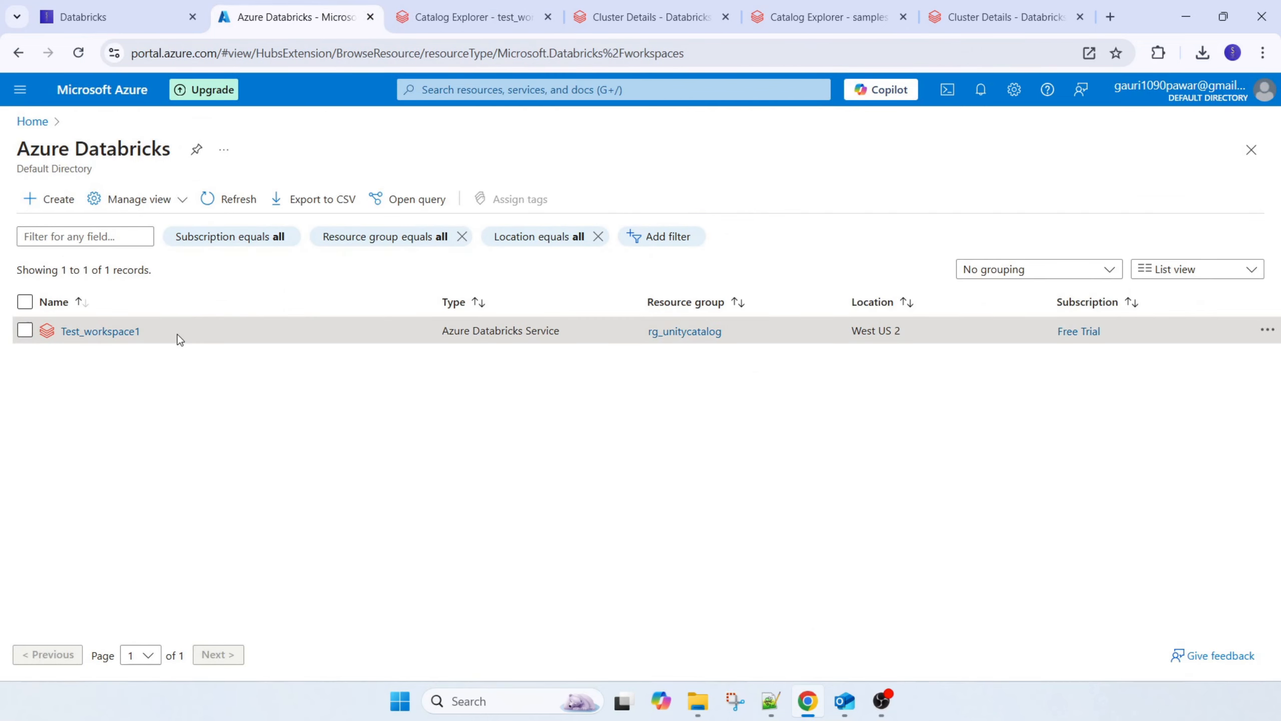
click(58, 199)
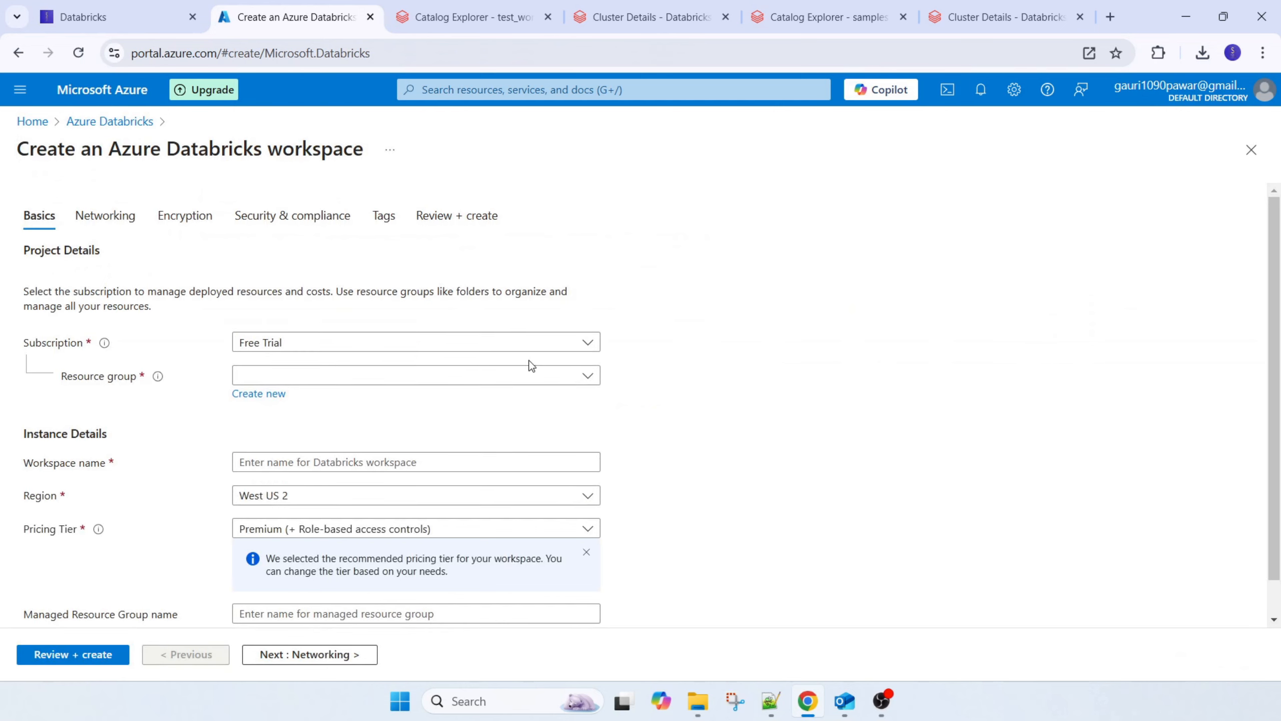
click(511, 378)
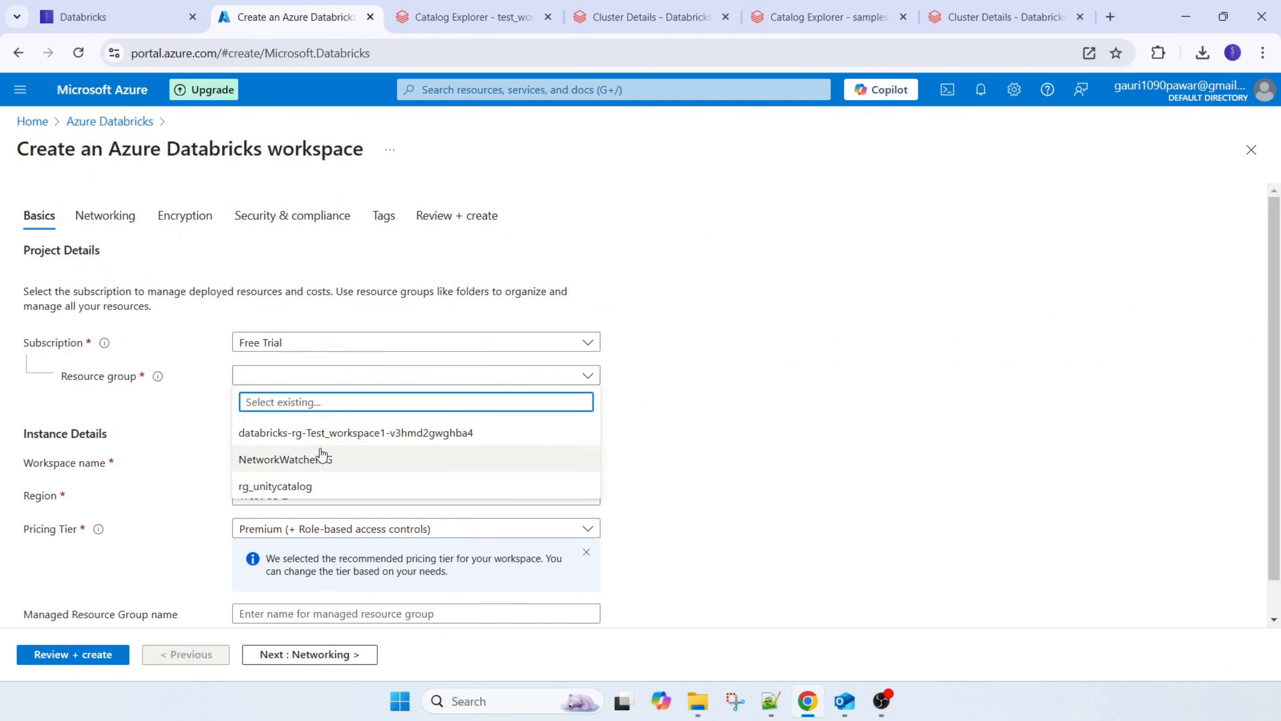
click(315, 486)
click(292, 462)
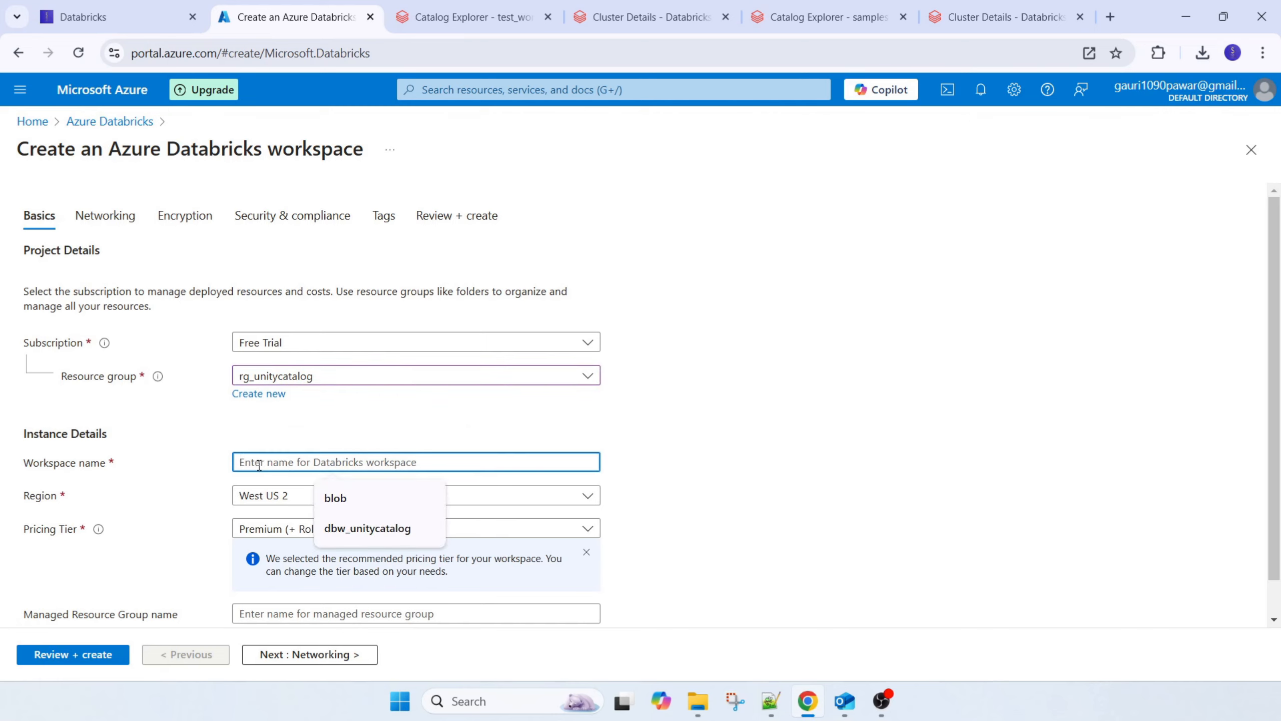
text(Test_workspace2)
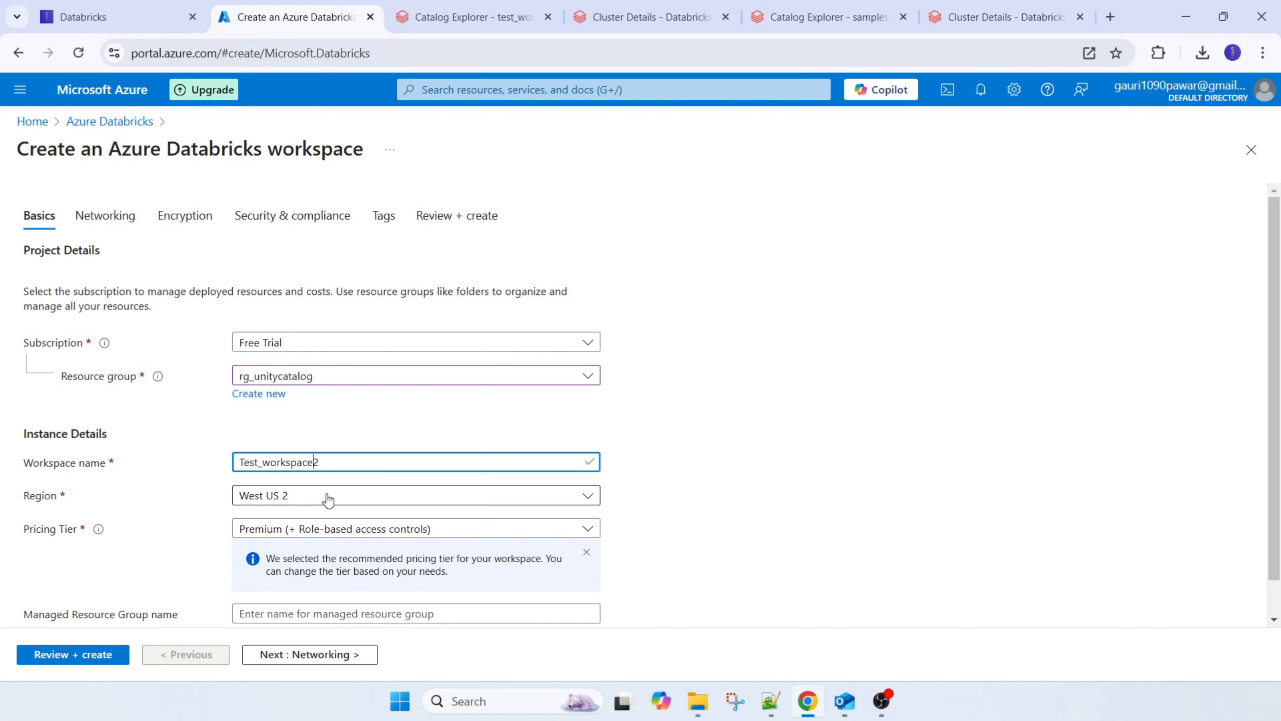
Review the Test_workspace2 configuration with region West US 2 and the Premium pricing tier, and submit its creation
scroll(471, 597, down, 1)
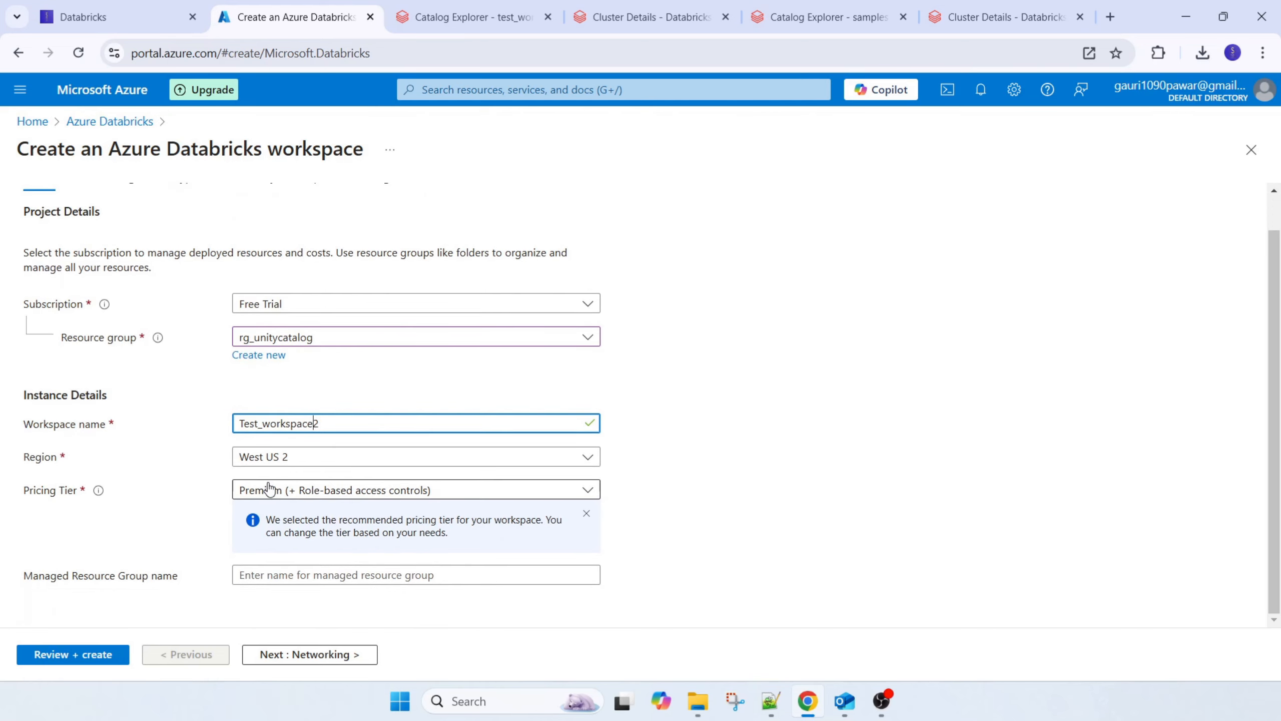
click(87, 656)
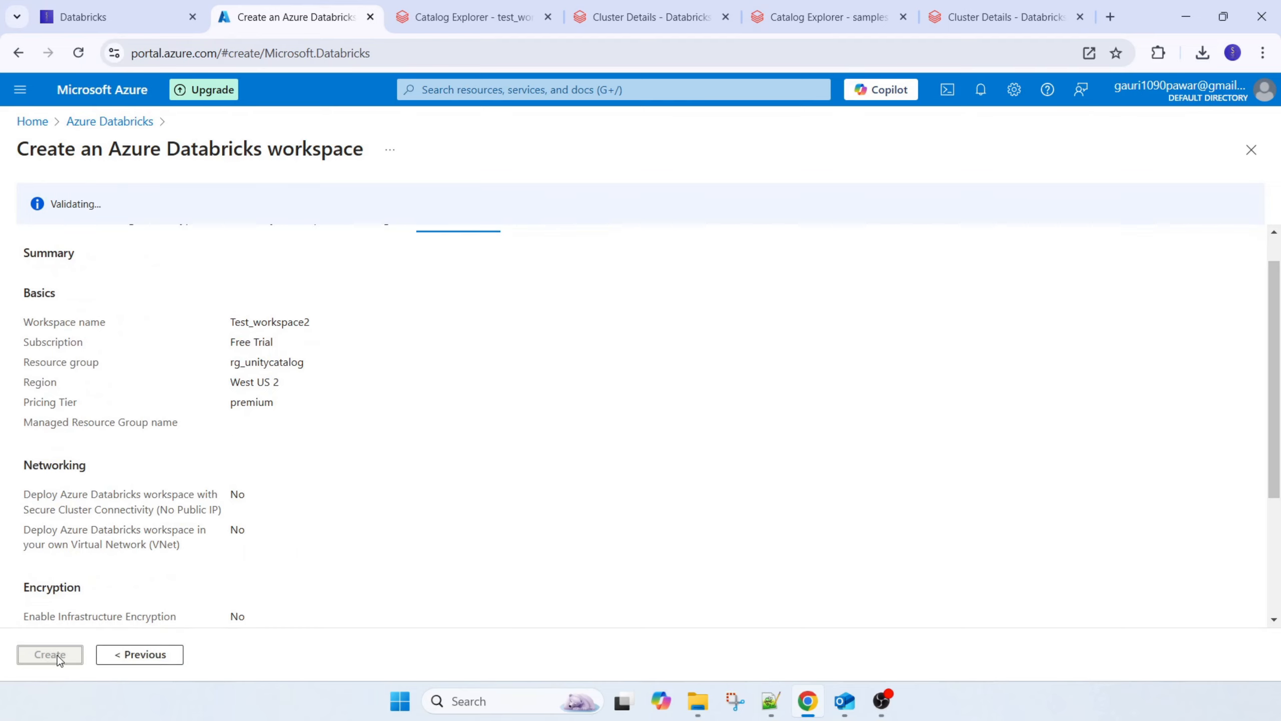
scroll(490, 420, up, 1)
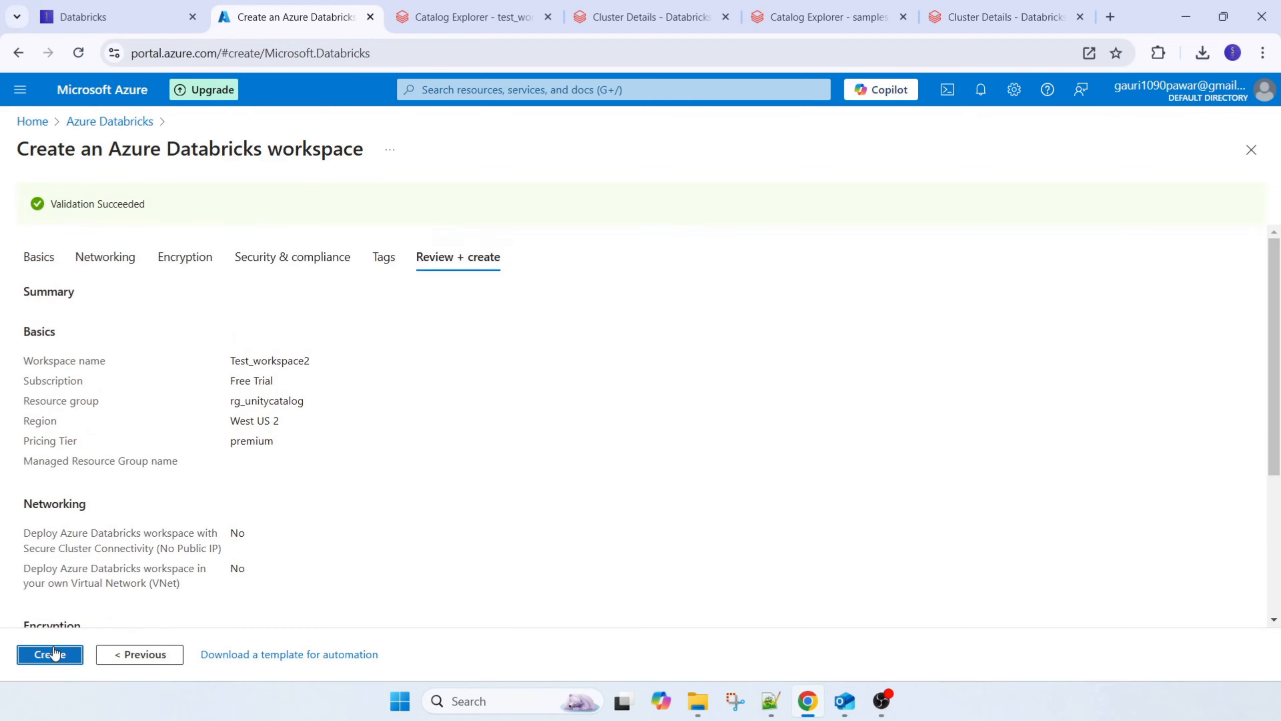
click(54, 653)
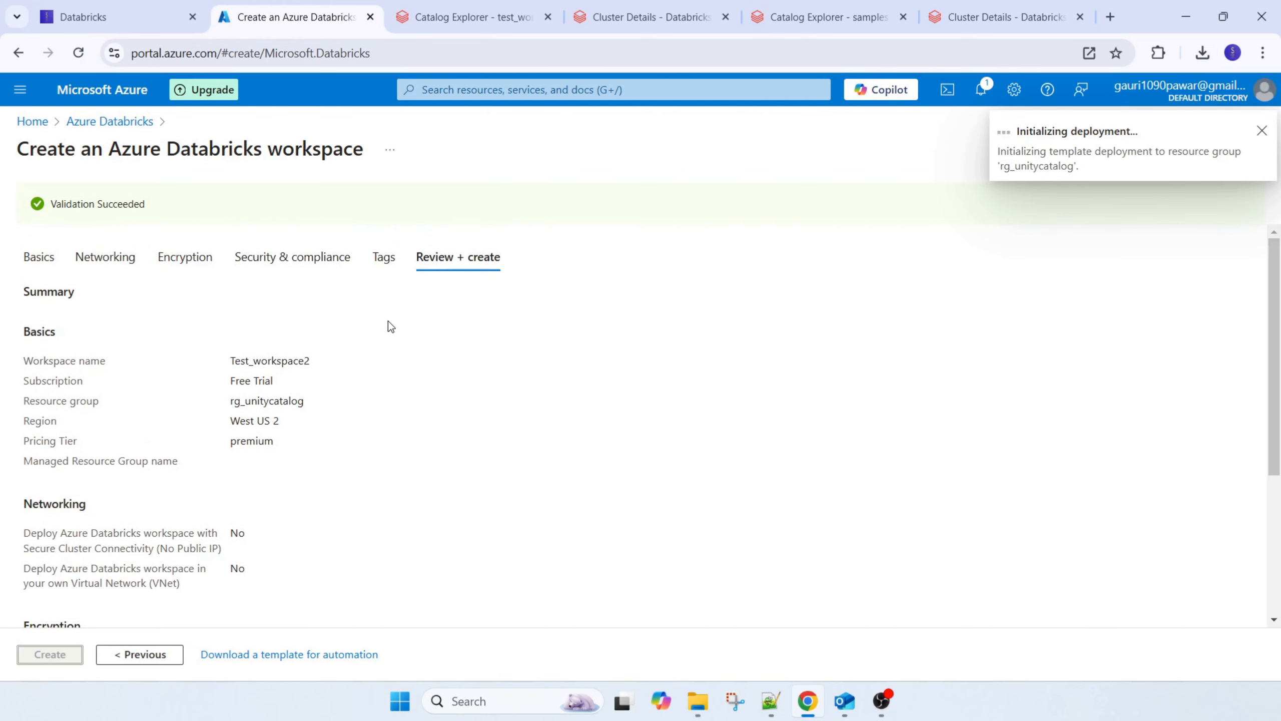
Return to the Azure Databricks workspace list, and switch back to the test_workspace1 catalog's workspace access settings in Databricks
click(109, 122)
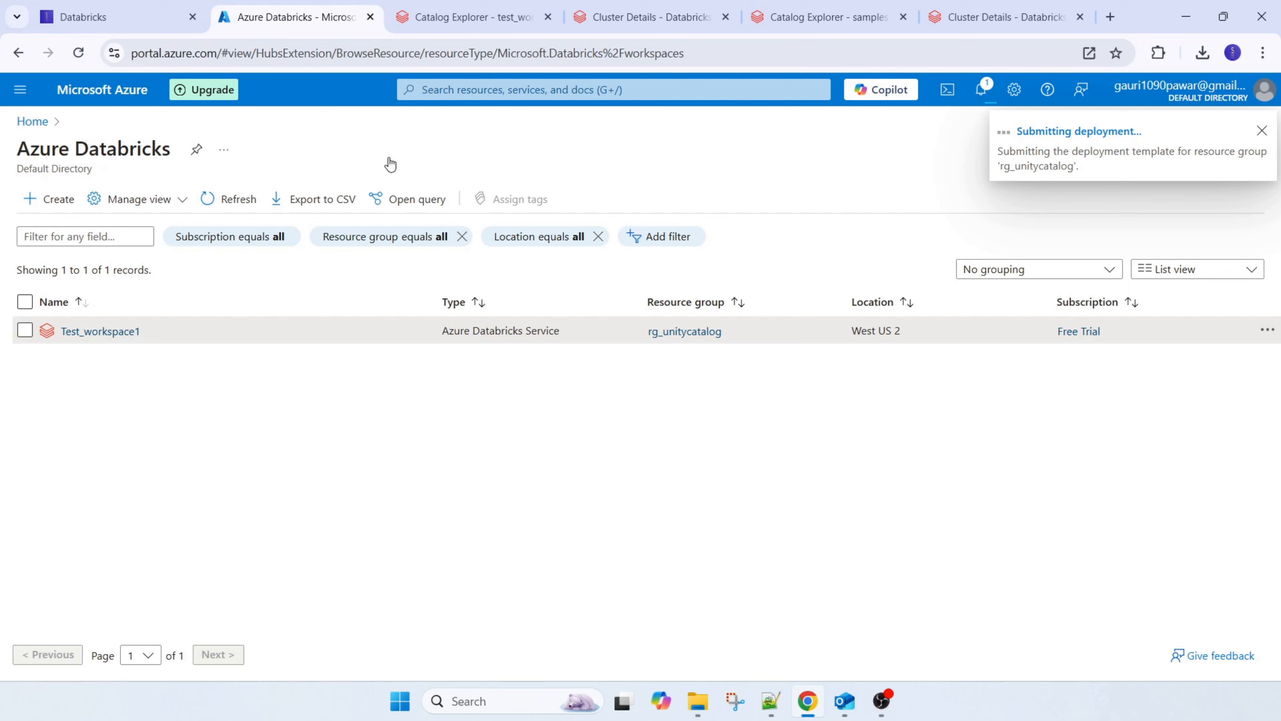
click(468, 15)
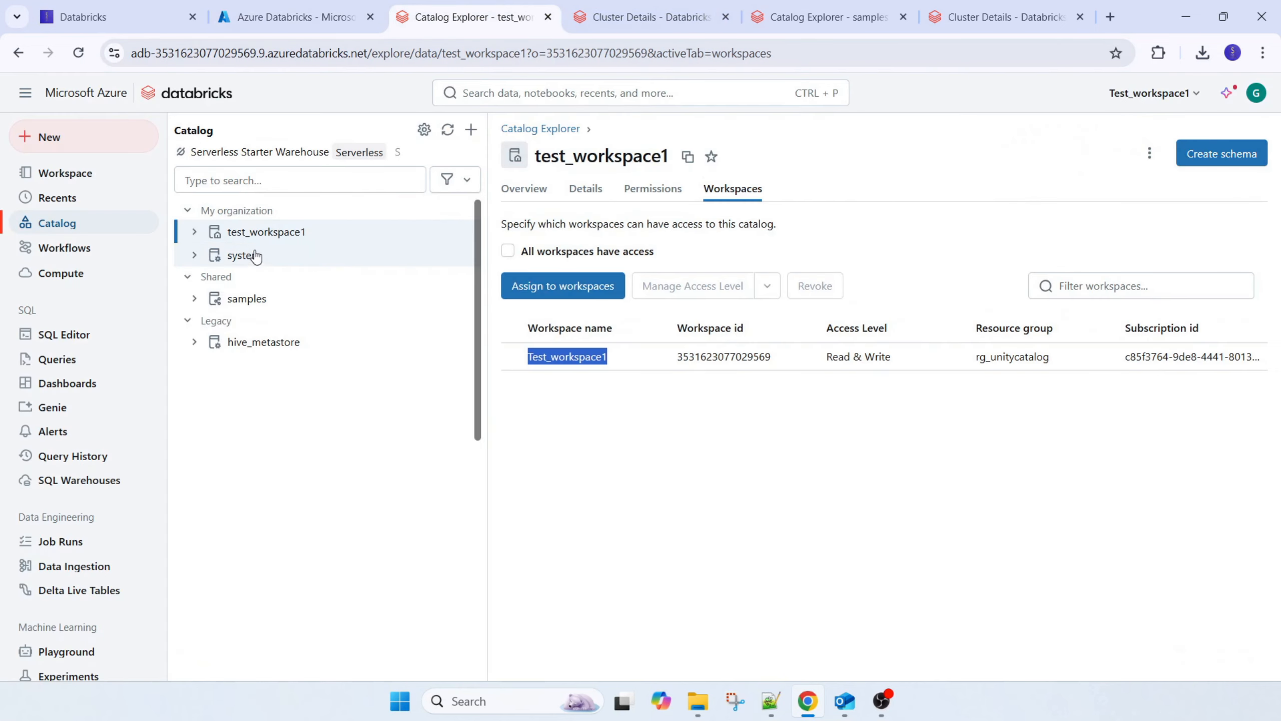
click(575, 415)
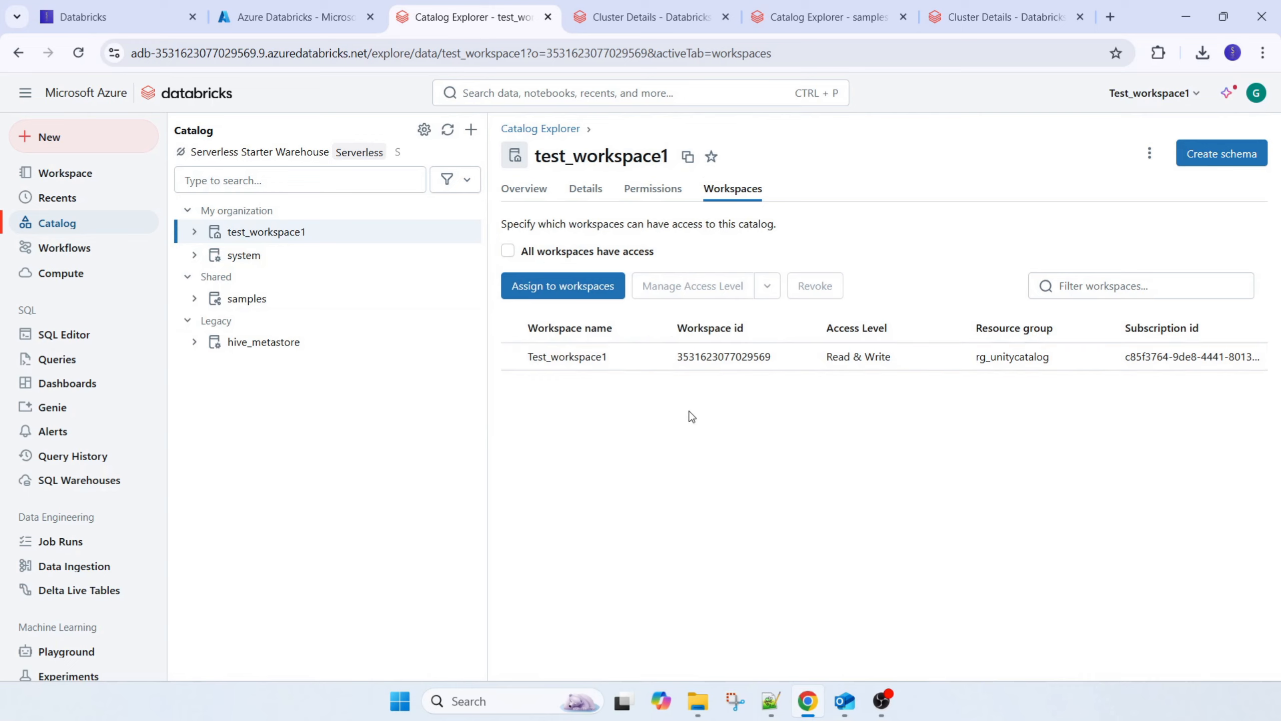
Grant all workspaces access to the test_workspace1 catalog and expand its list of schemas
click(508, 251)
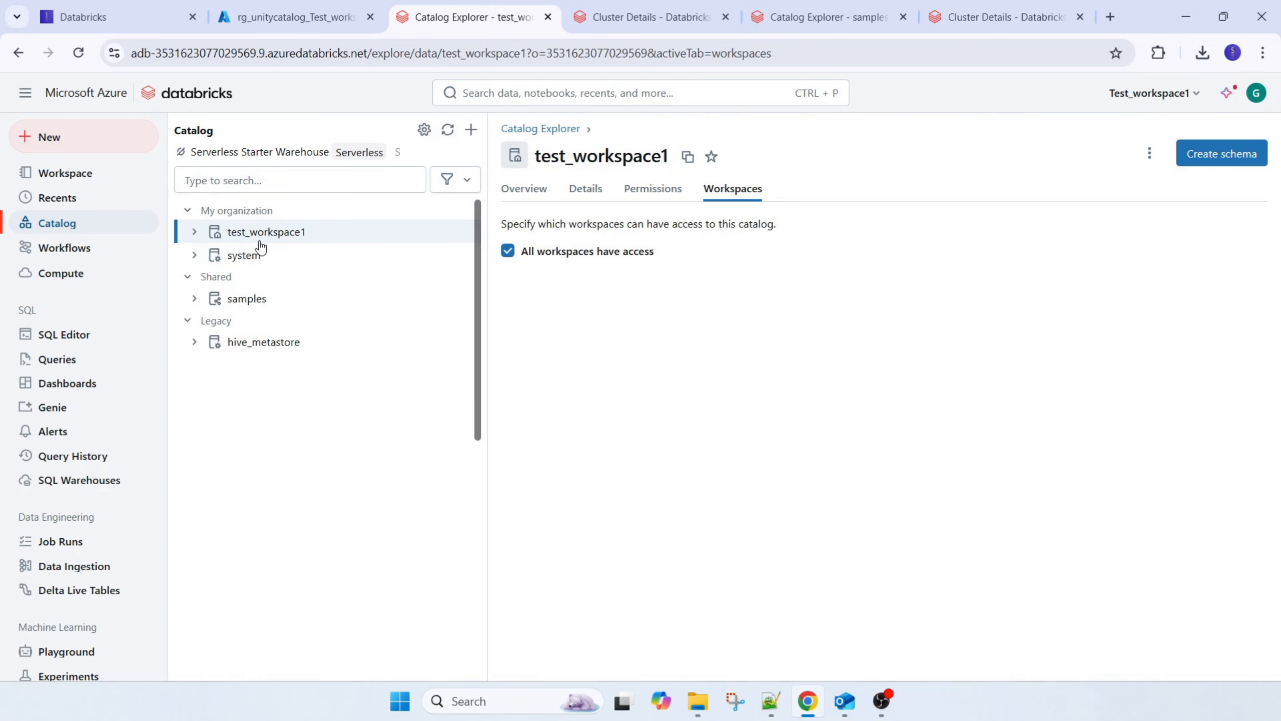
click(194, 231)
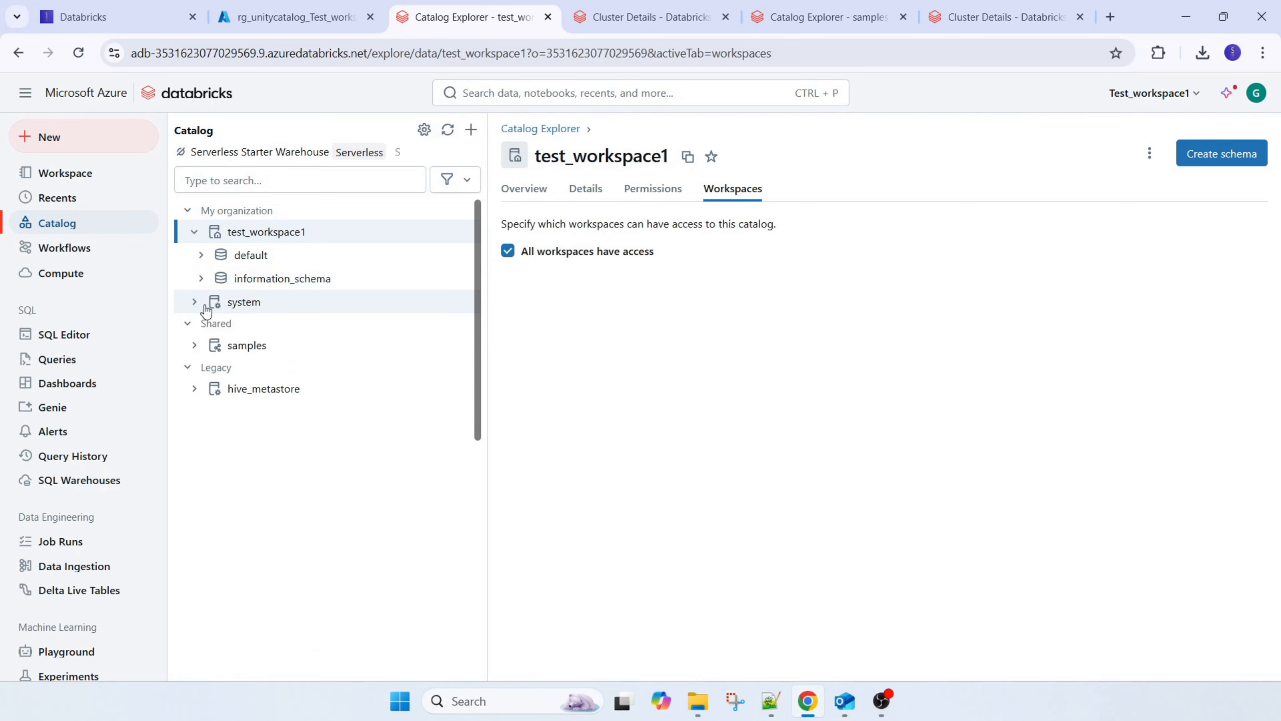
Review the system catalog's details and check the contents of the default schema in test_workspace1
click(236, 303)
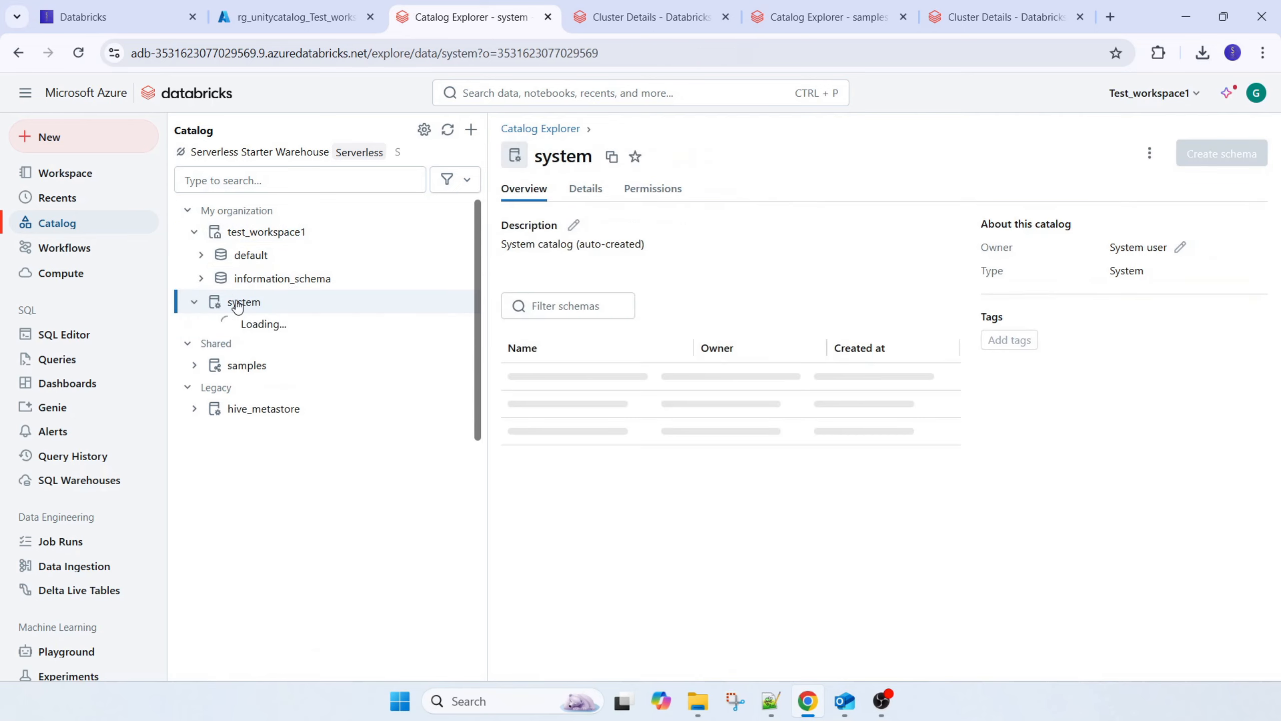
click(574, 200)
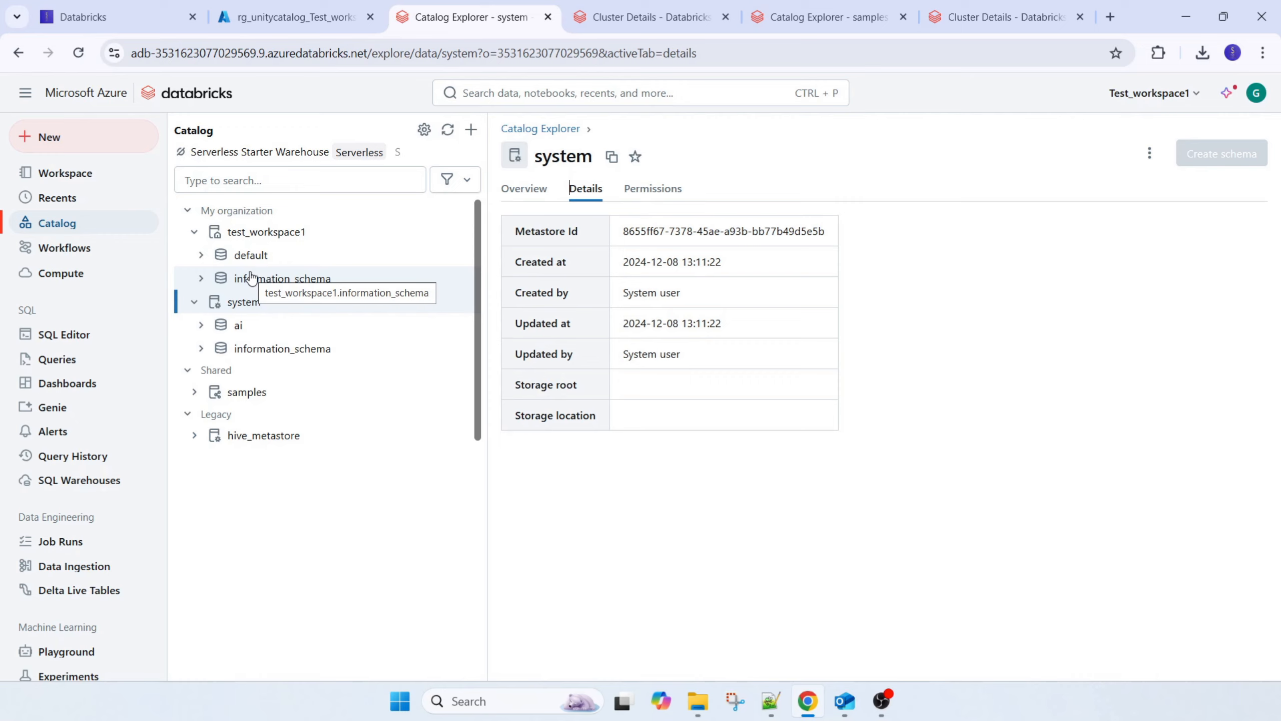
click(201, 255)
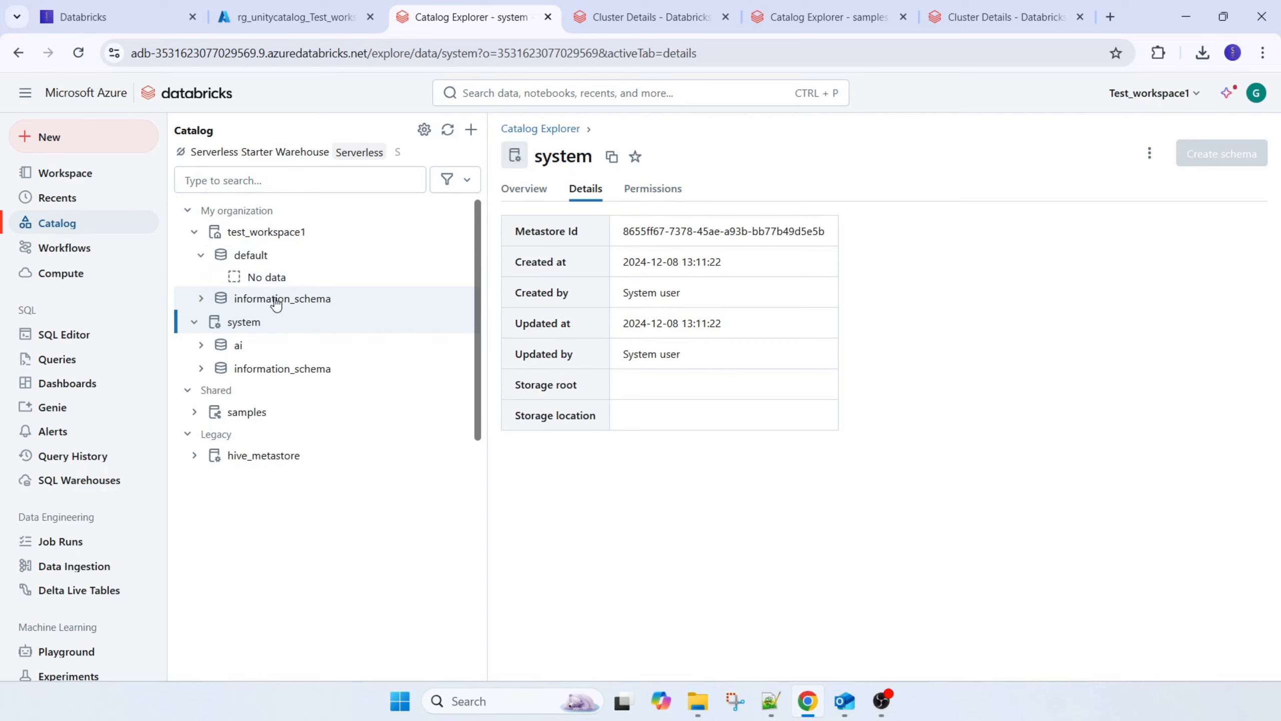
click(201, 255)
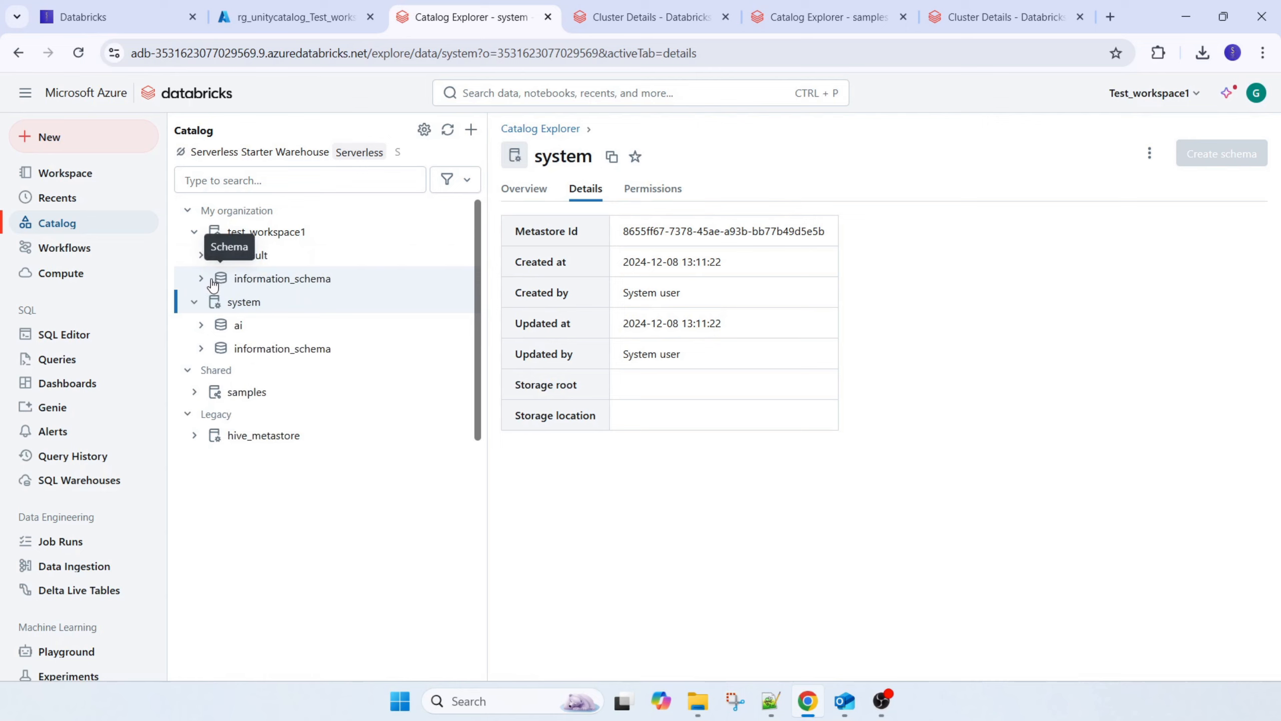
Expand information_schema in test_workspace1 and inspect the details, sample data and overview of its routines view
click(201, 280)
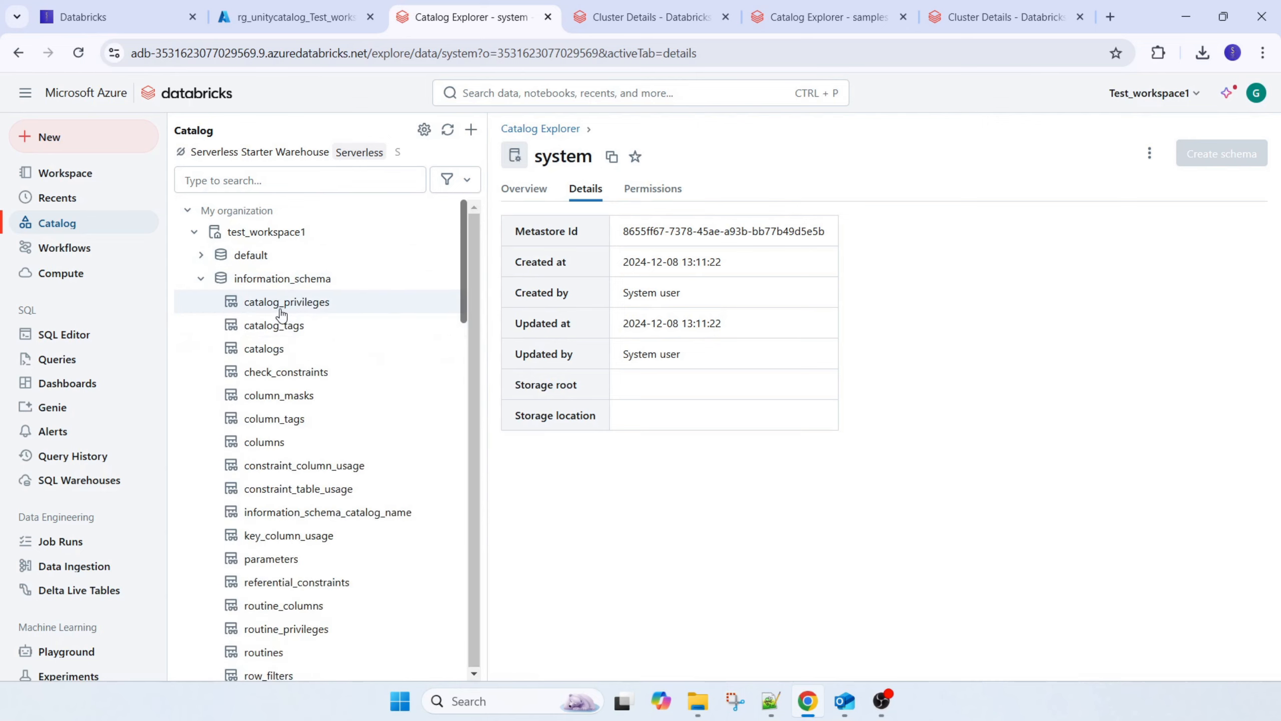
scroll(277, 328, down, 5)
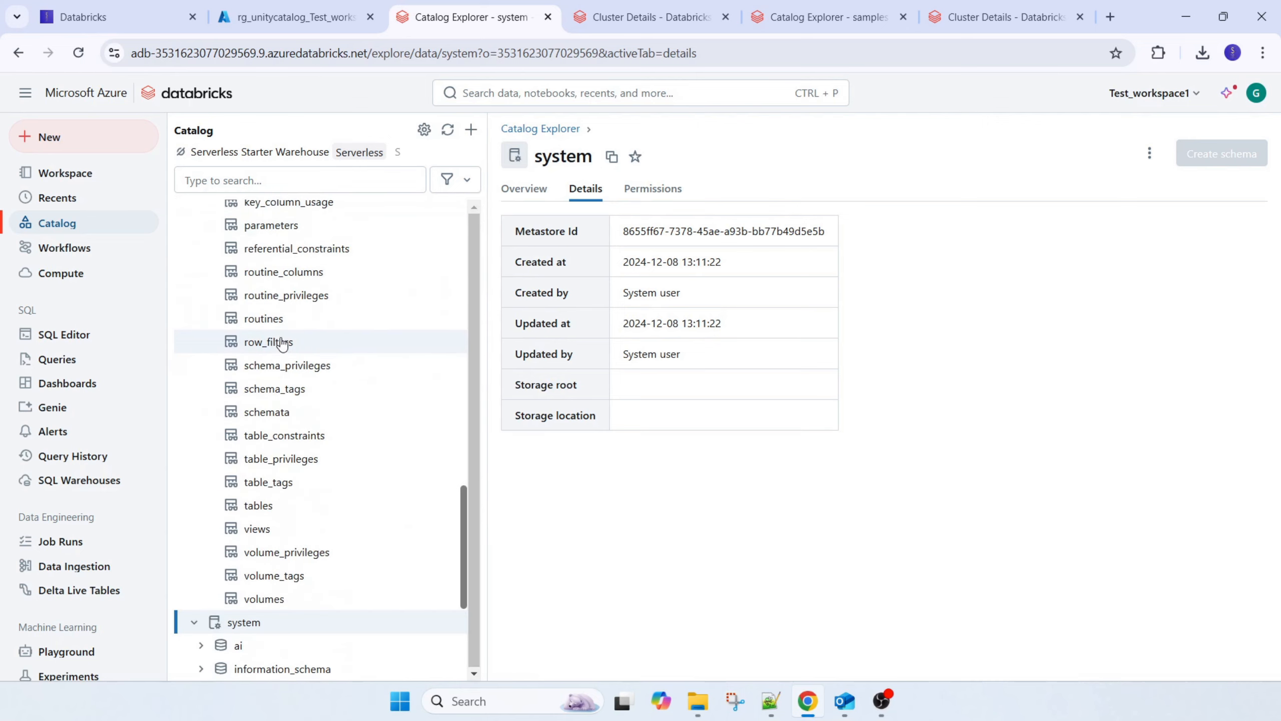
click(258, 319)
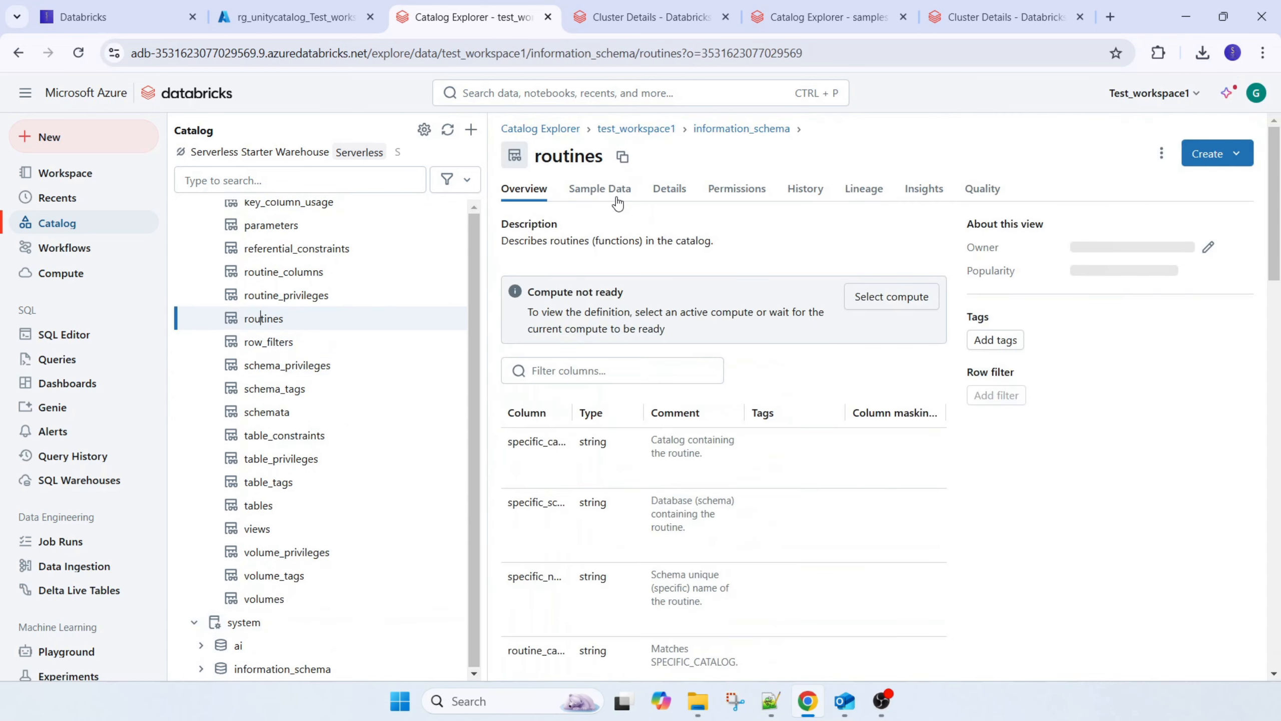
click(670, 188)
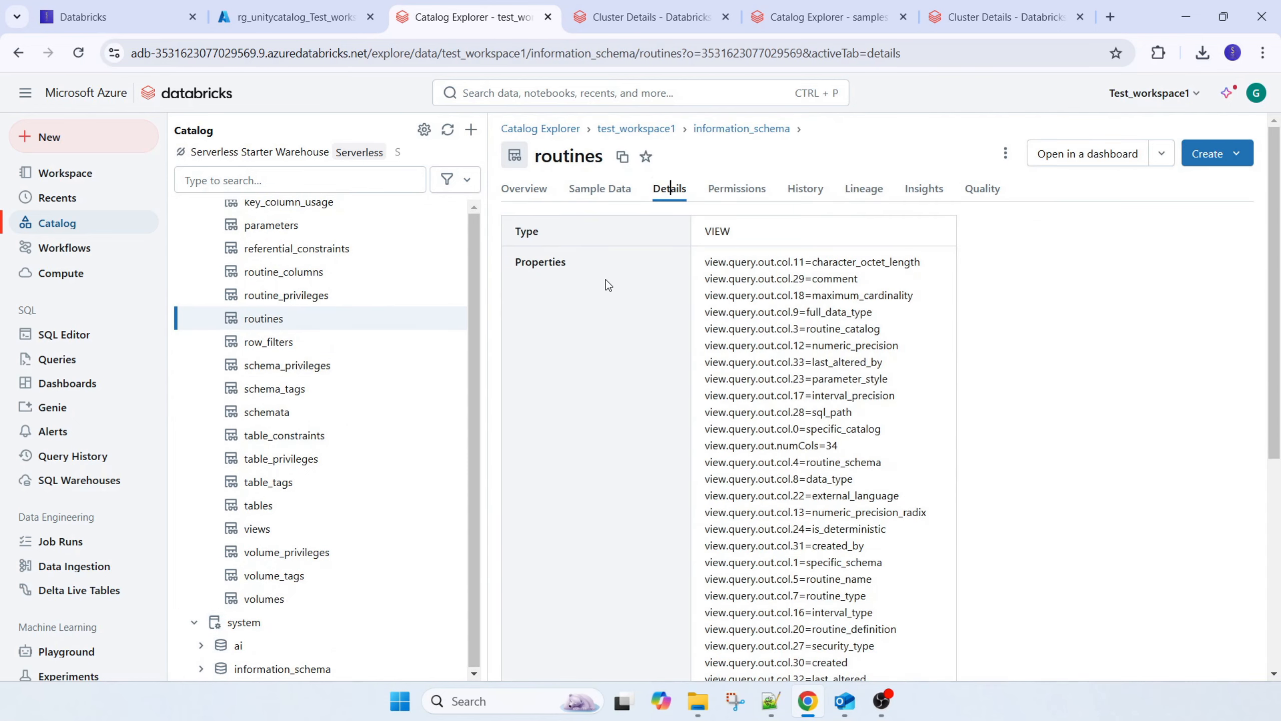
click(585, 192)
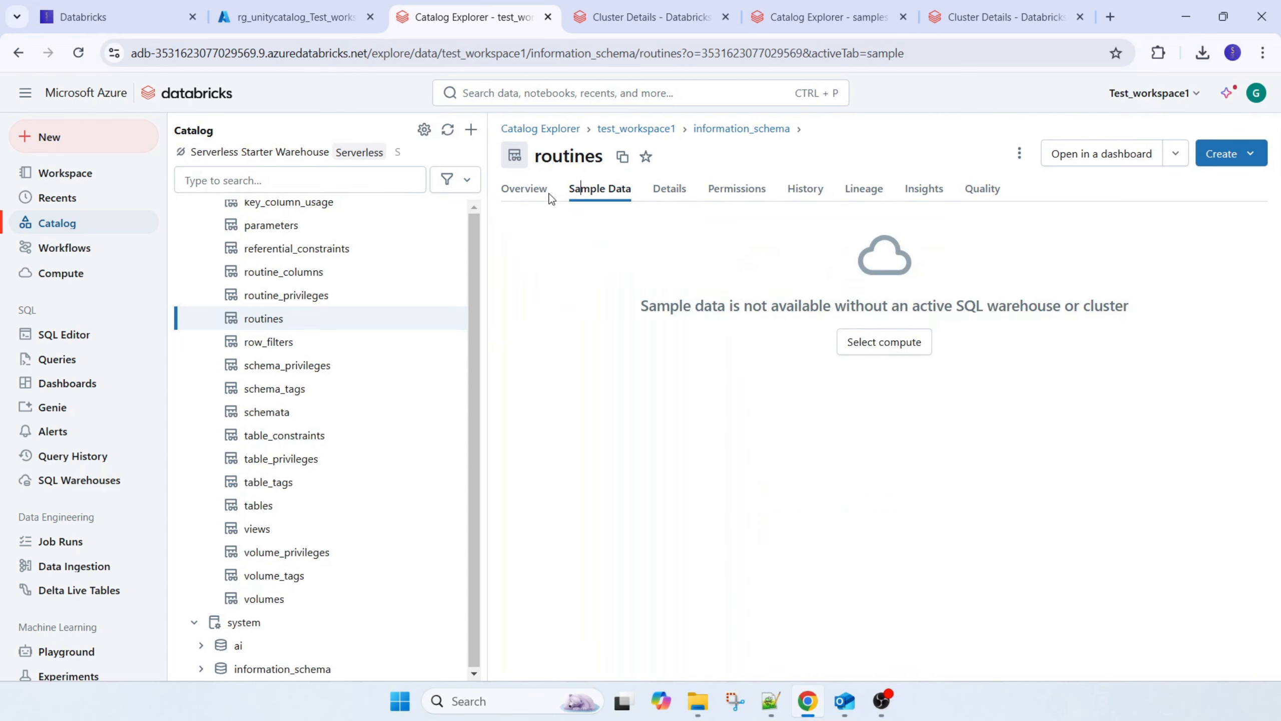
click(525, 188)
scroll(264, 354, up, 2)
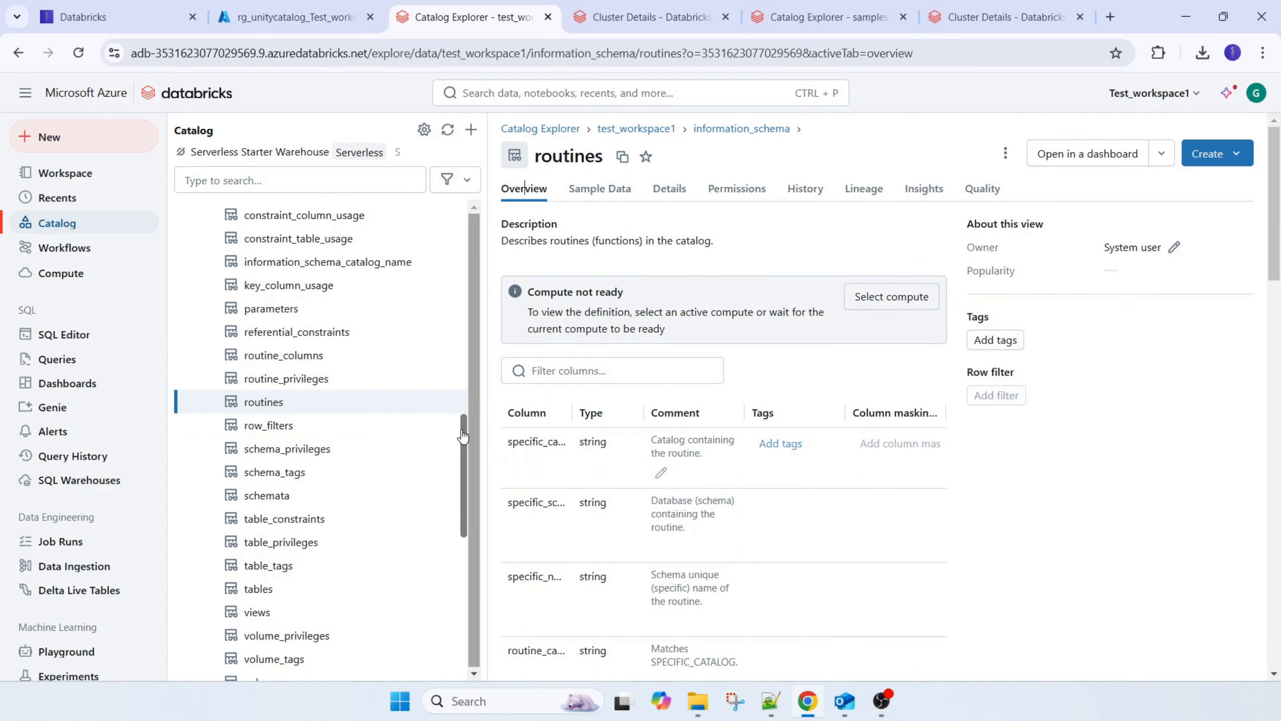
Browse the table_tags and views entries of information_schema and examine the details of its tables view
scroll(268, 505, down, 2)
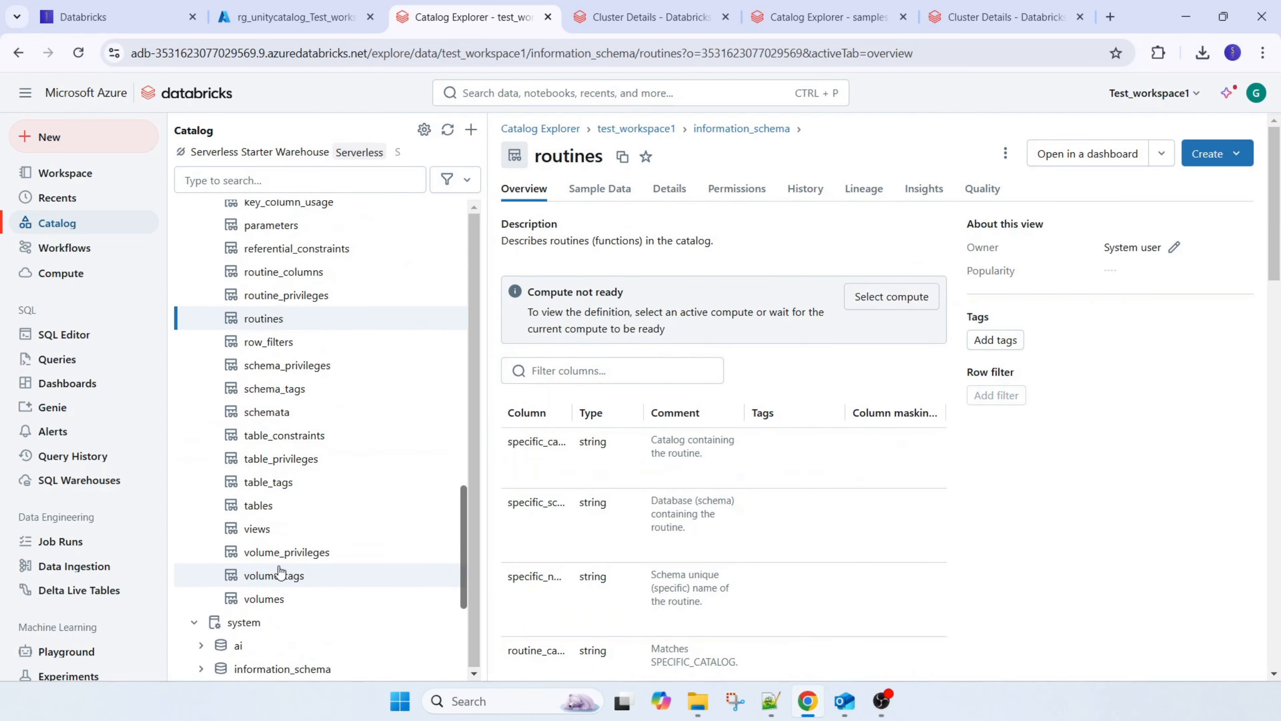
click(268, 485)
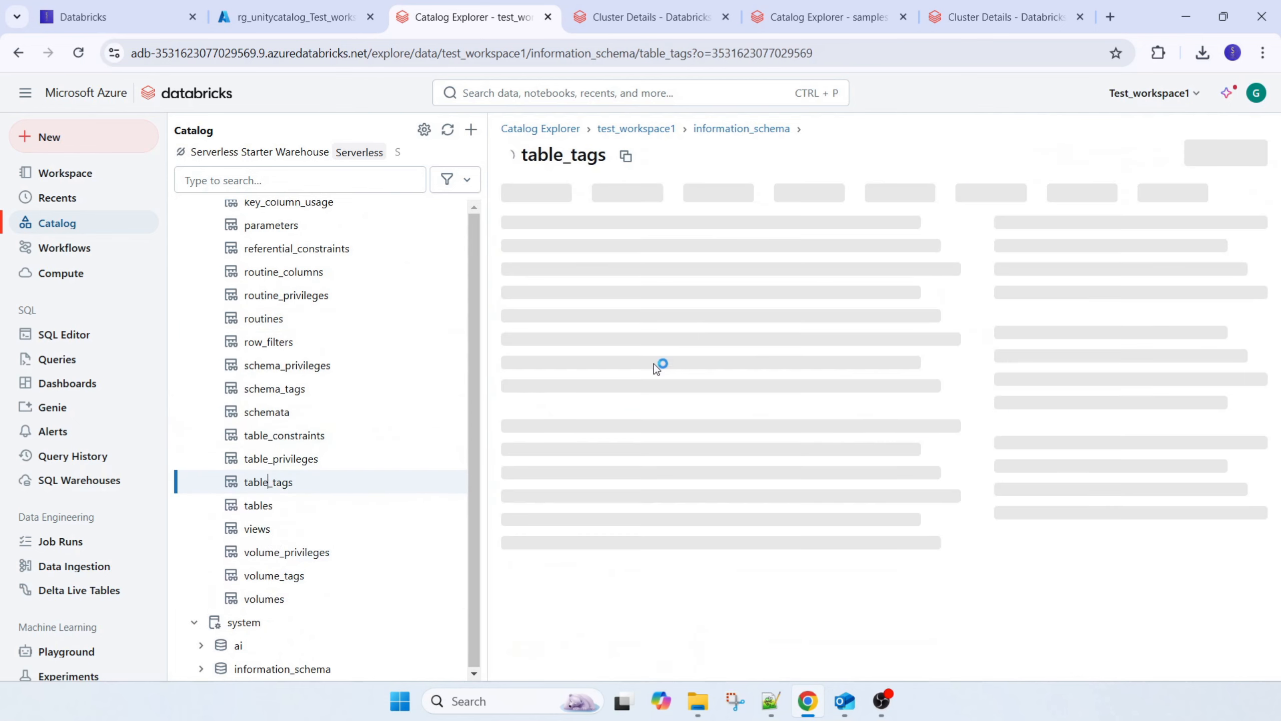
click(252, 525)
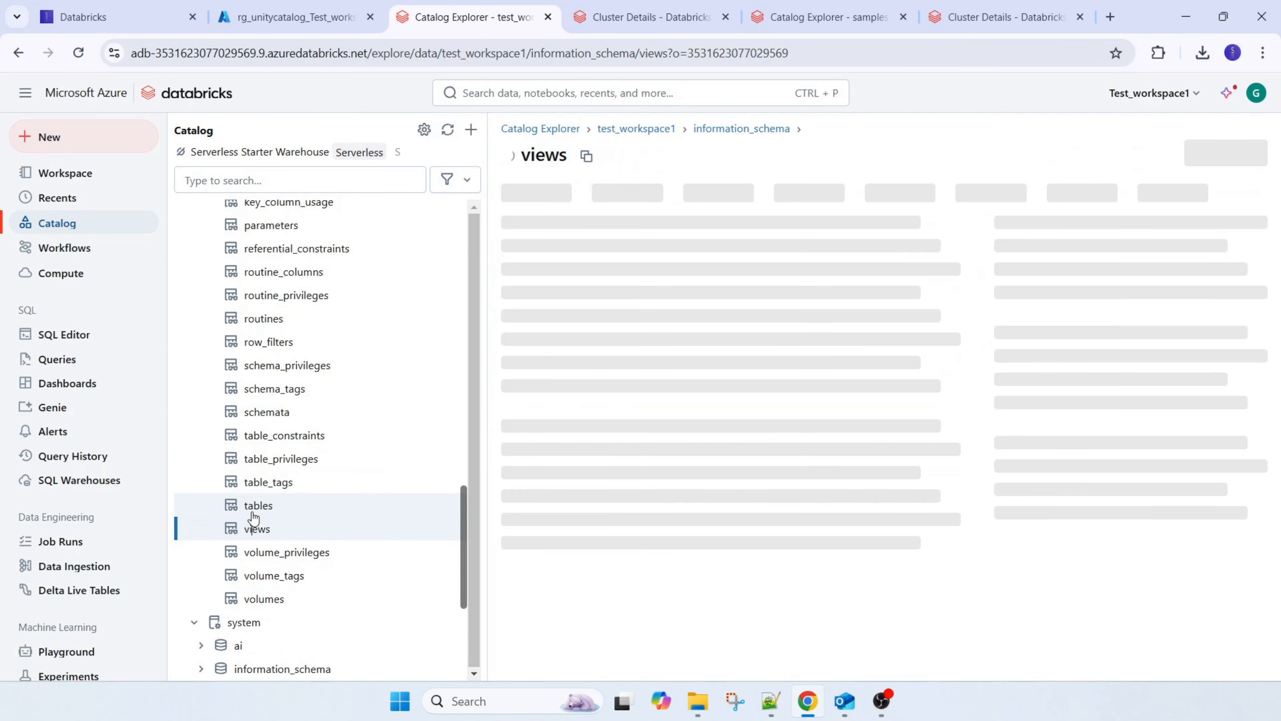
key(Up)
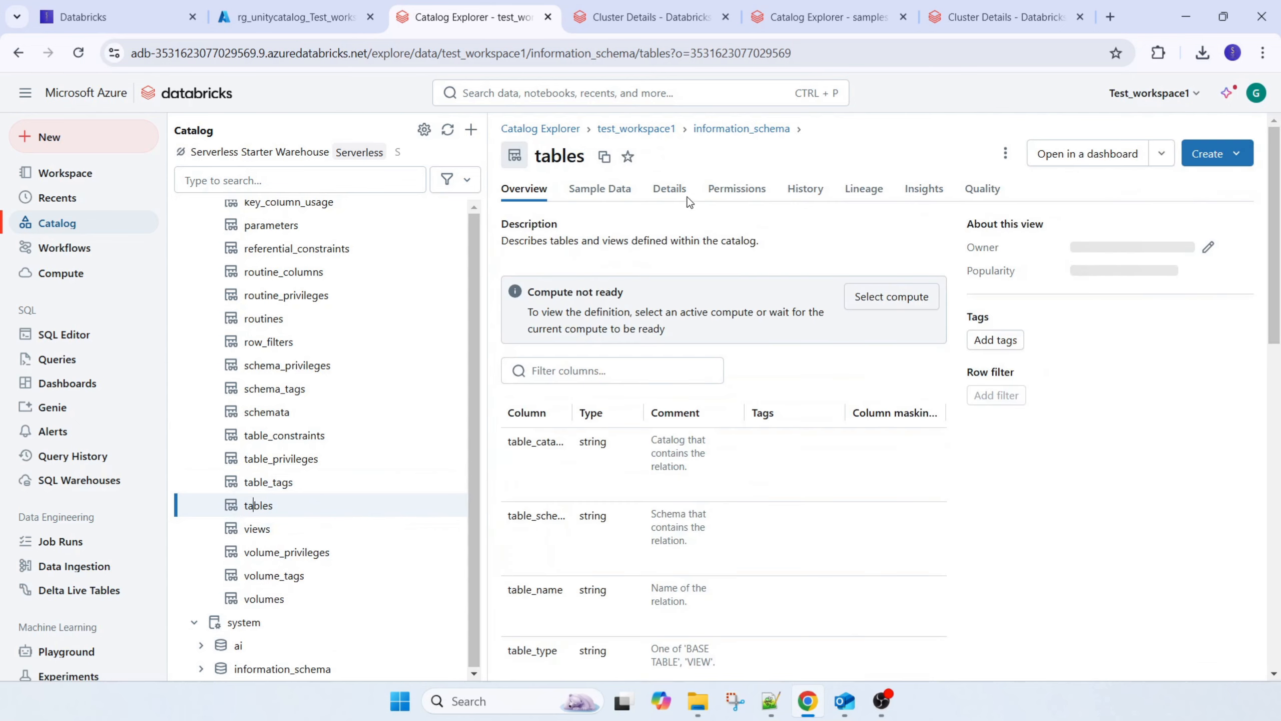
click(670, 191)
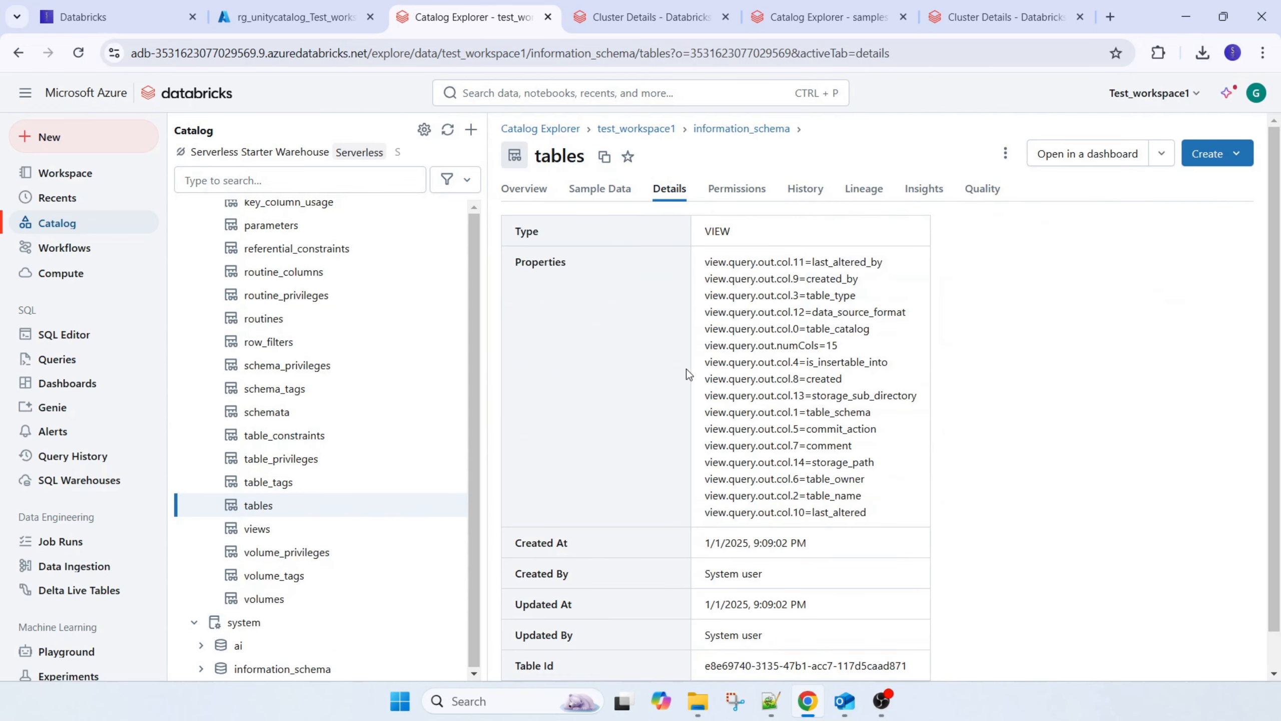
scroll(711, 371, down, 1)
Examine the details of the catalogs view in the test_workspace1 information_schema
scroll(364, 418, up, 6)
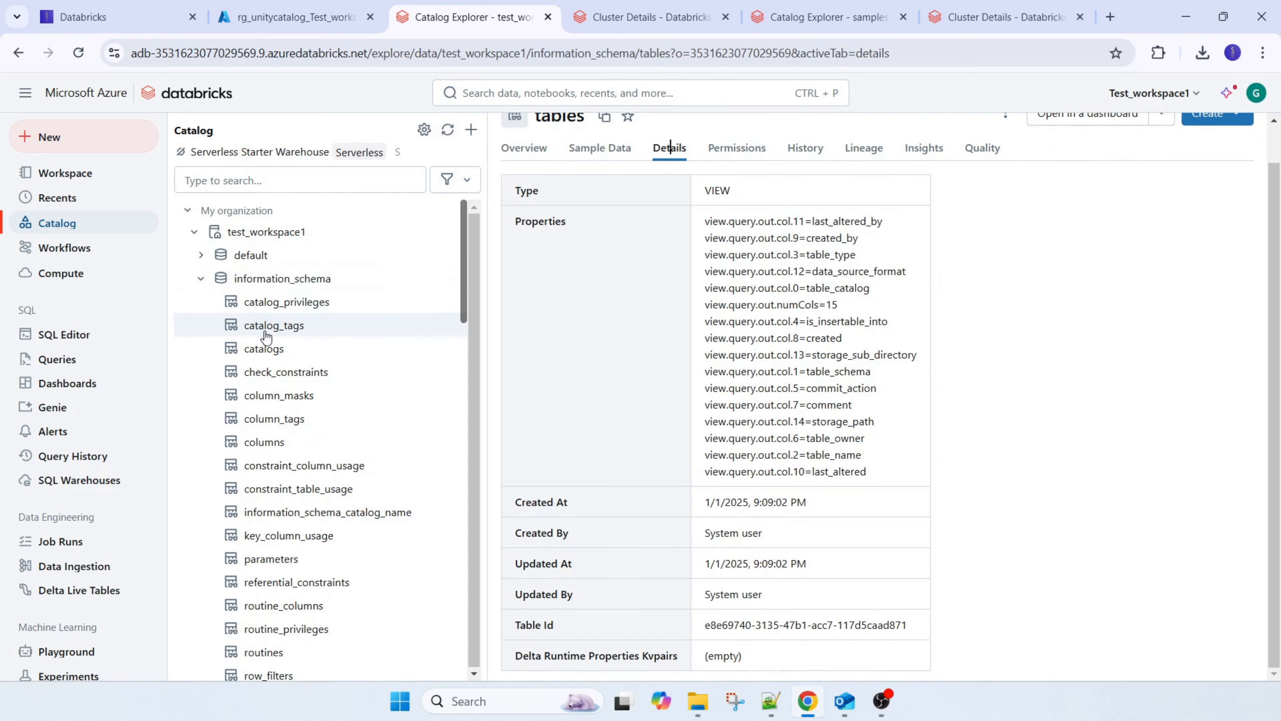
click(267, 348)
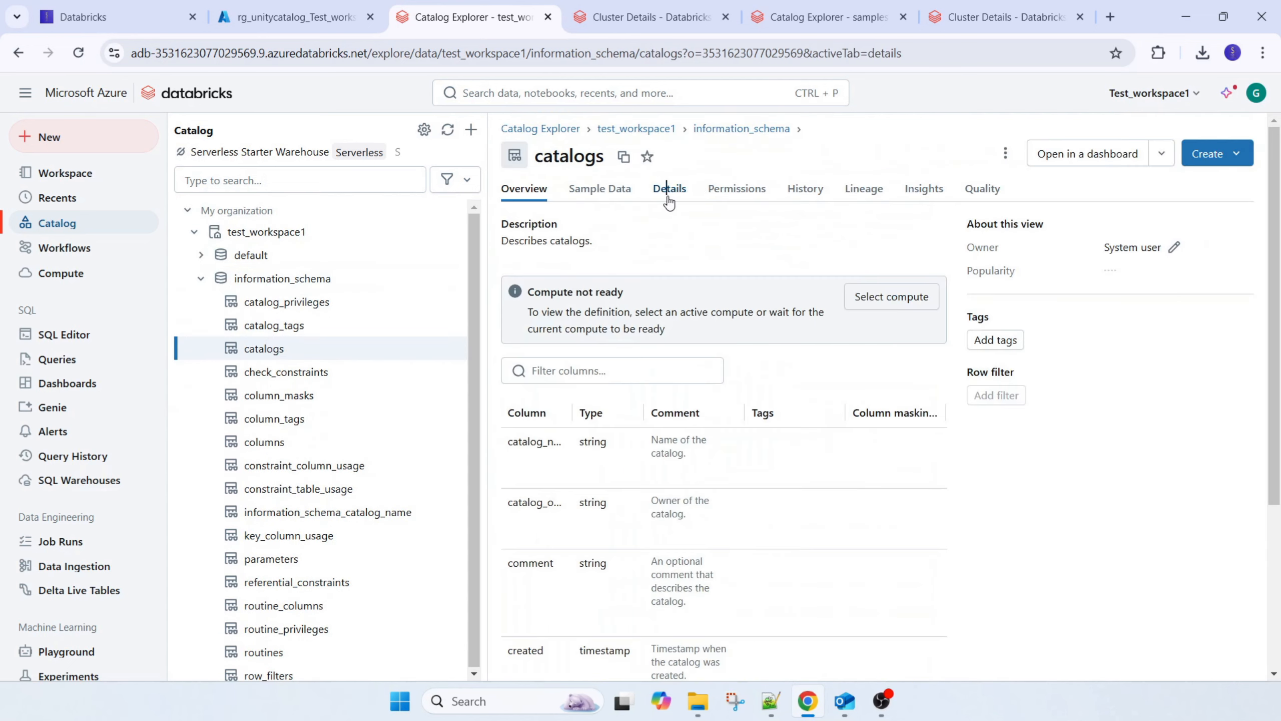
click(666, 188)
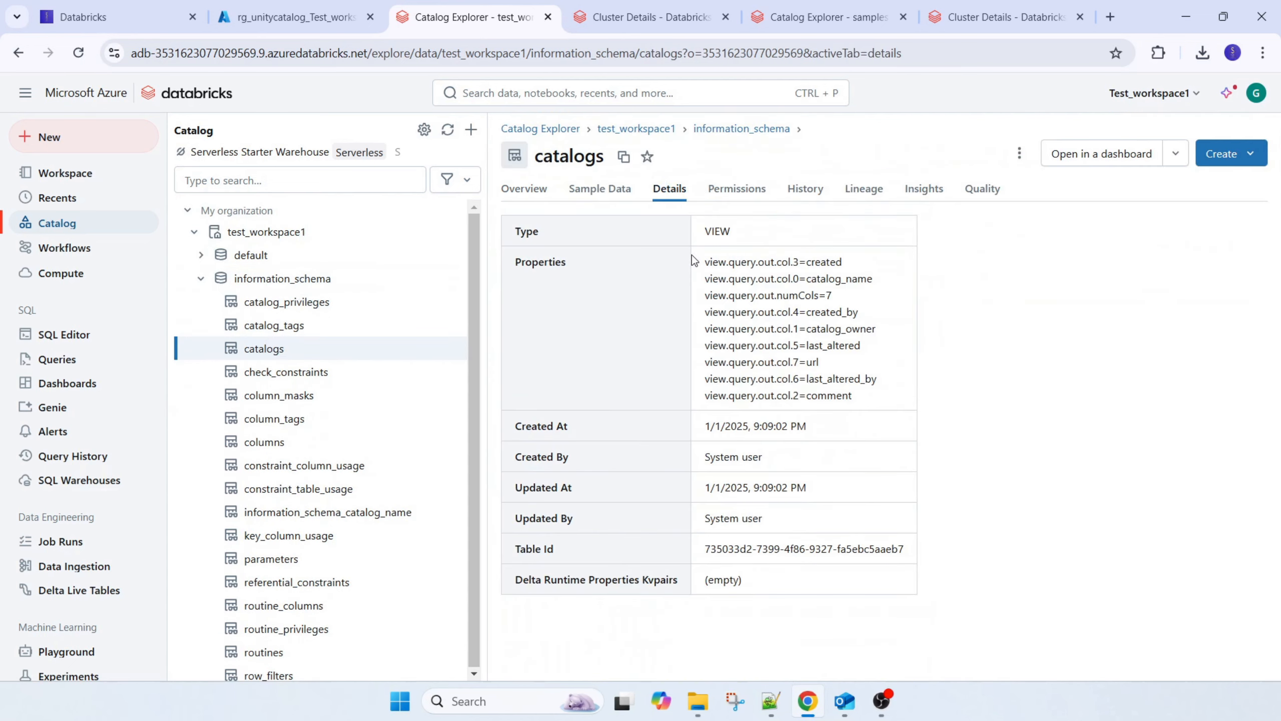
Collapse information_schema and view the overview of the default schema in test_workspace1
click(201, 278)
click(242, 262)
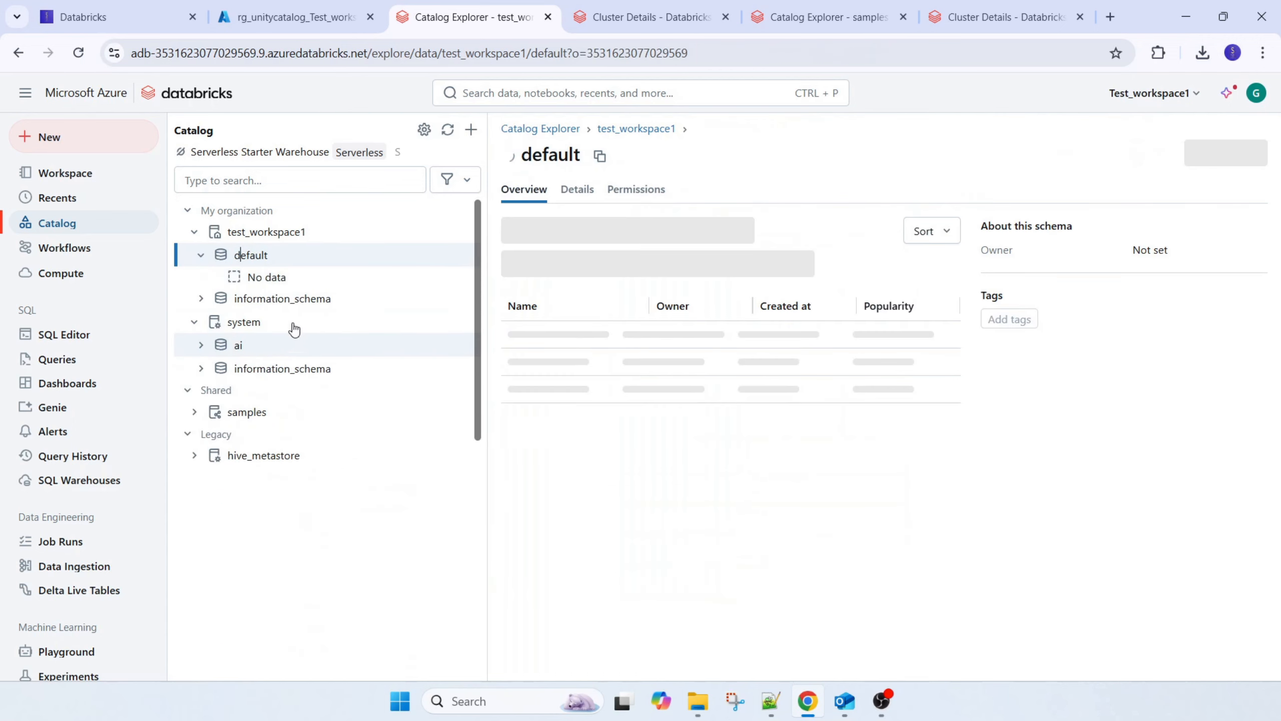
click(201, 255)
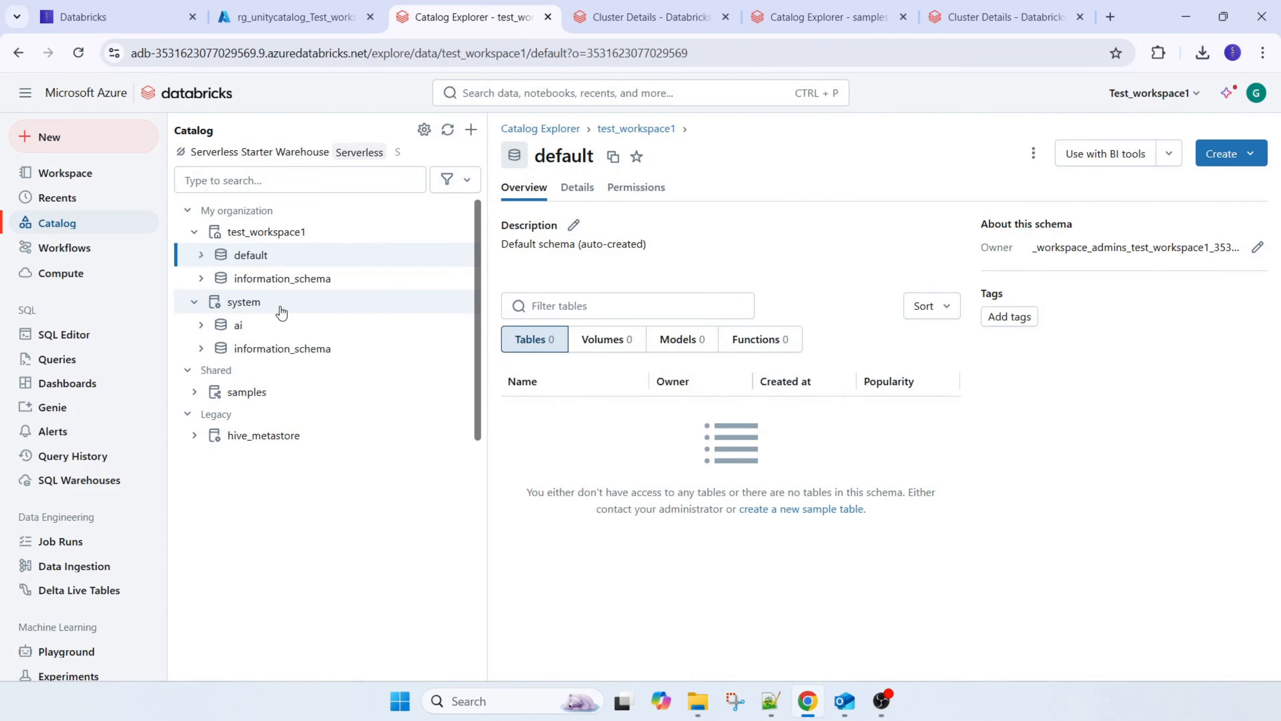
View the system catalog's overview and its ai schema, and collapse the catalog again
click(227, 303)
click(196, 303)
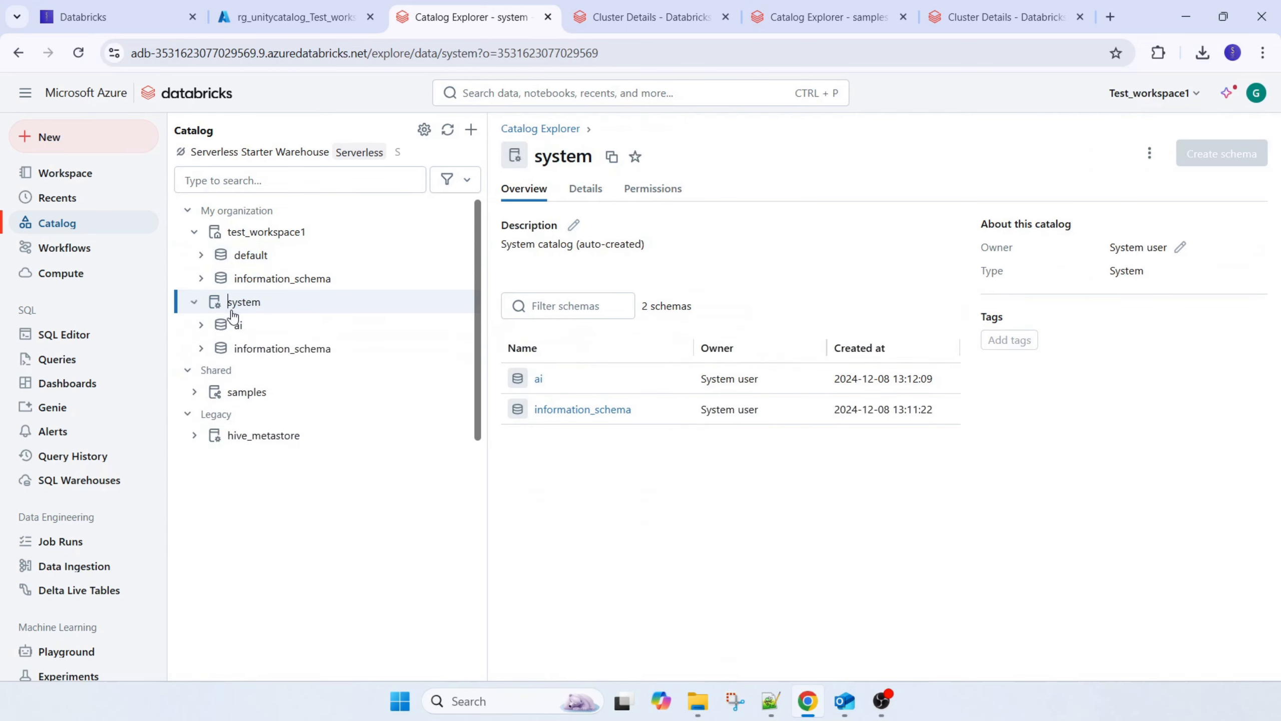
click(233, 324)
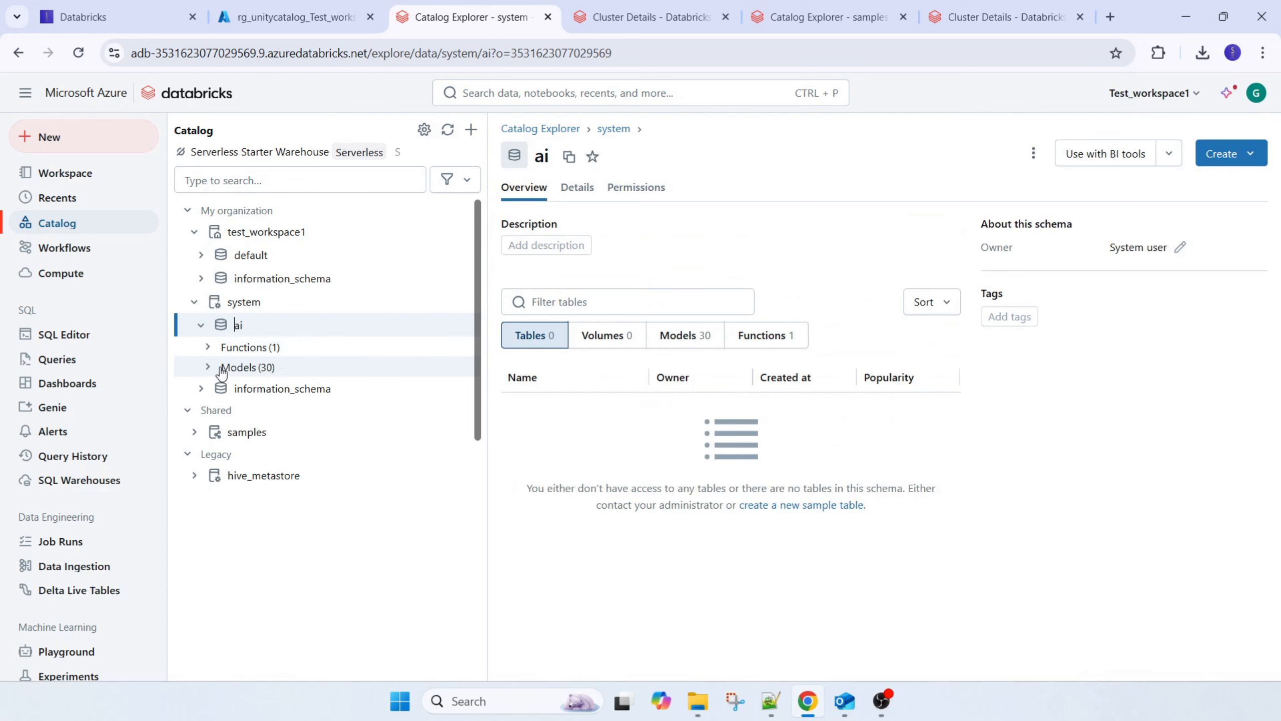
click(202, 326)
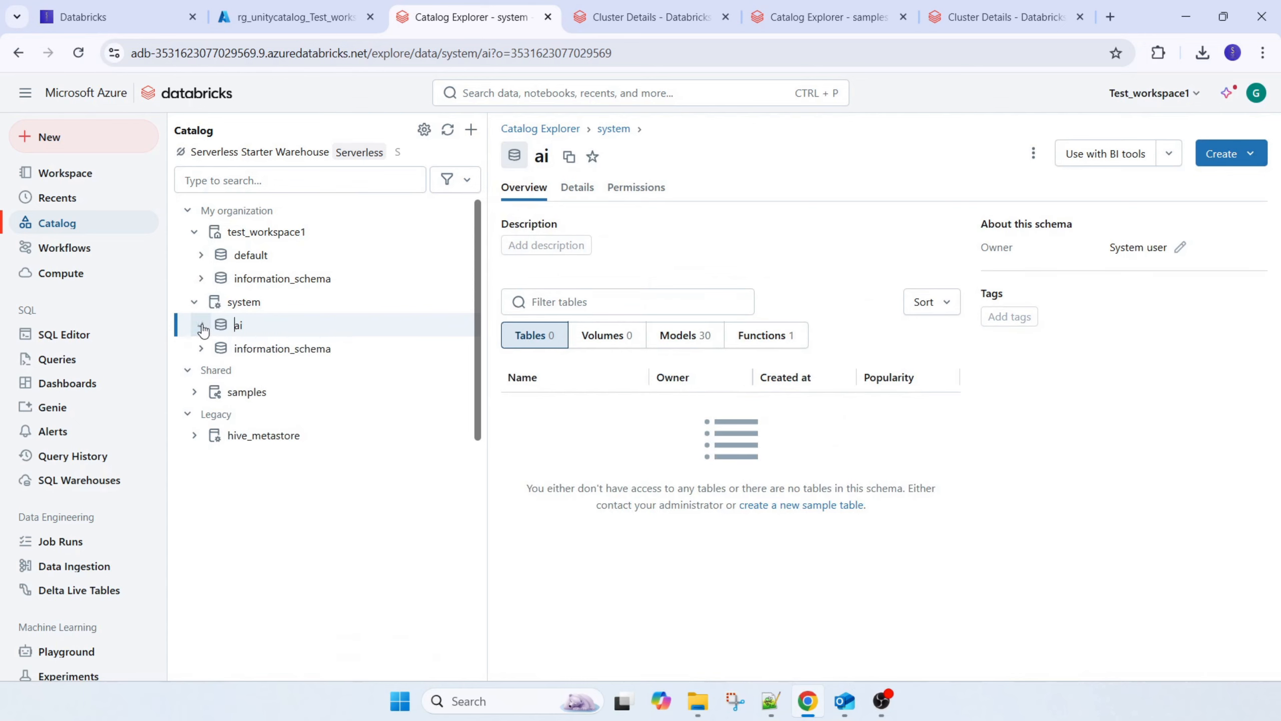
click(194, 301)
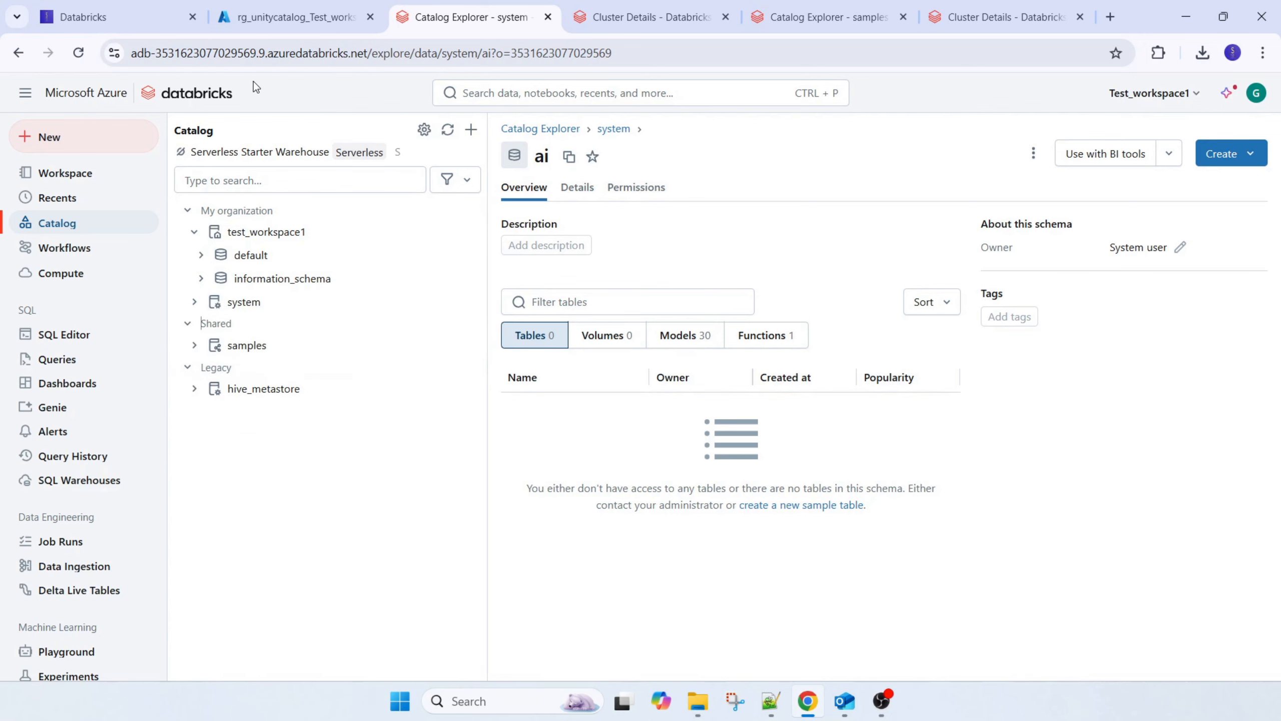
Check the Test_workspace2 deployment status in the Azure portal, and switch back to Databricks to view the workspace home folder
click(283, 20)
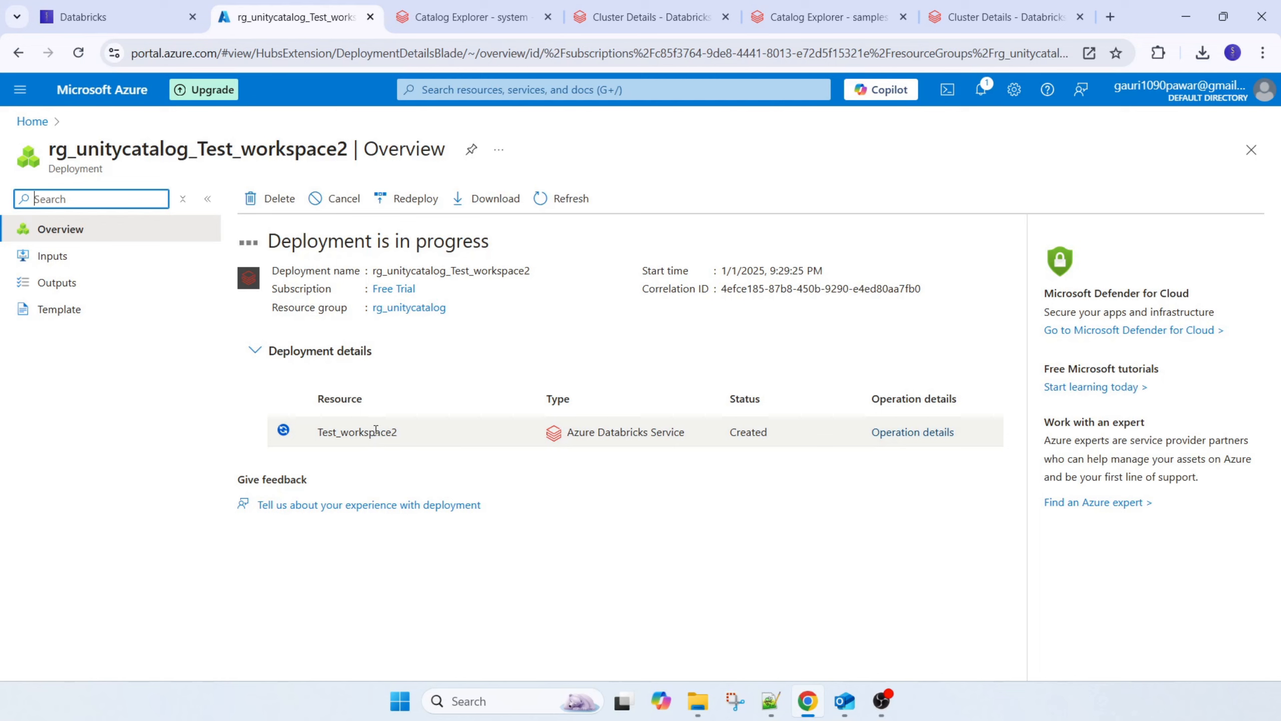
click(459, 18)
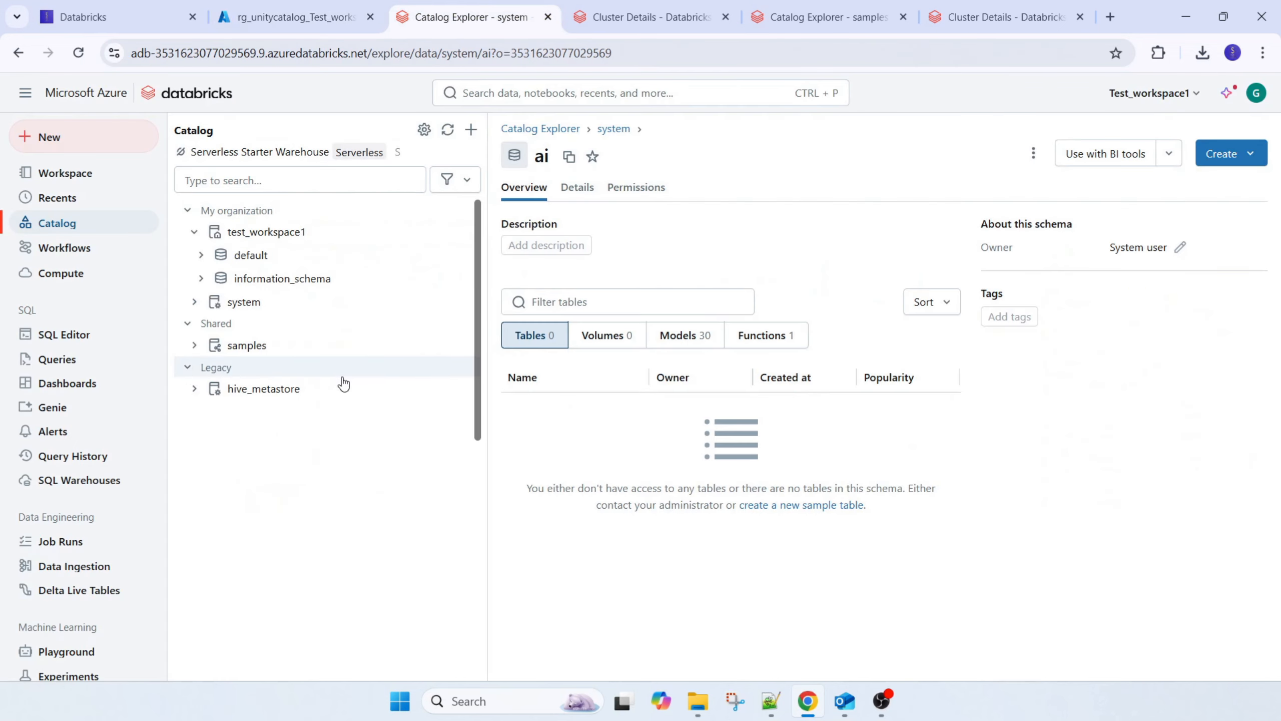
click(70, 178)
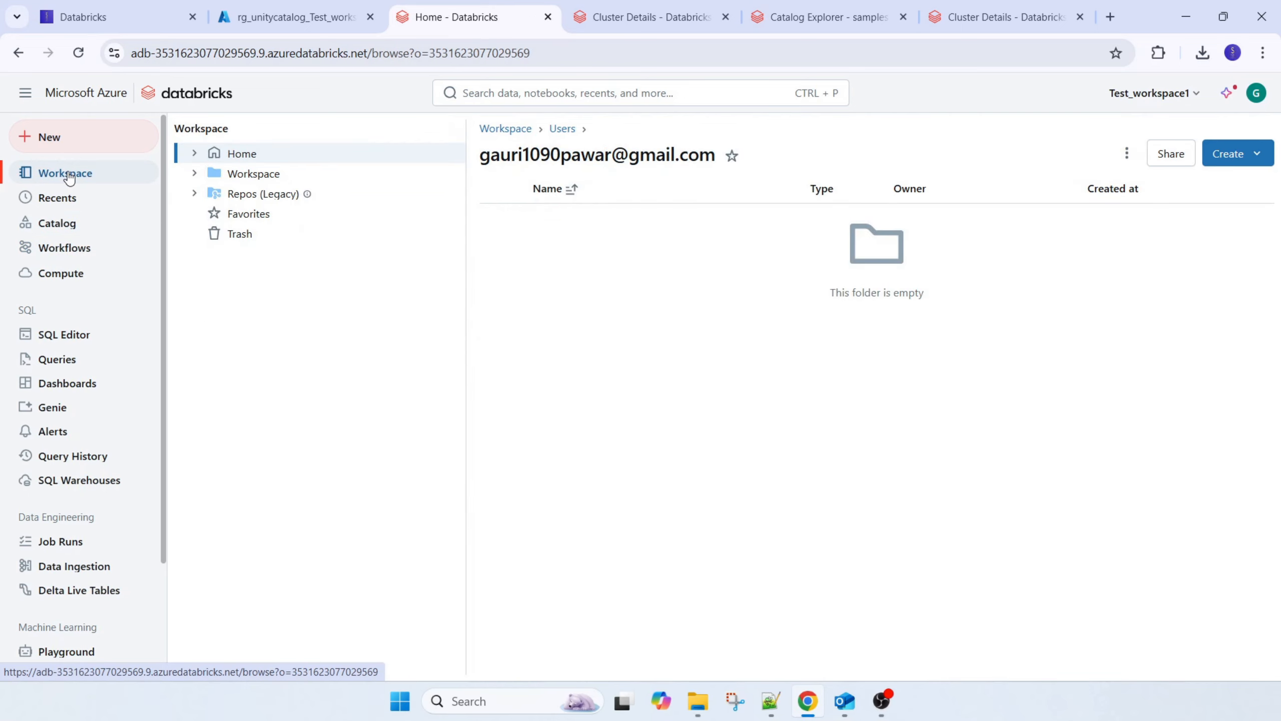
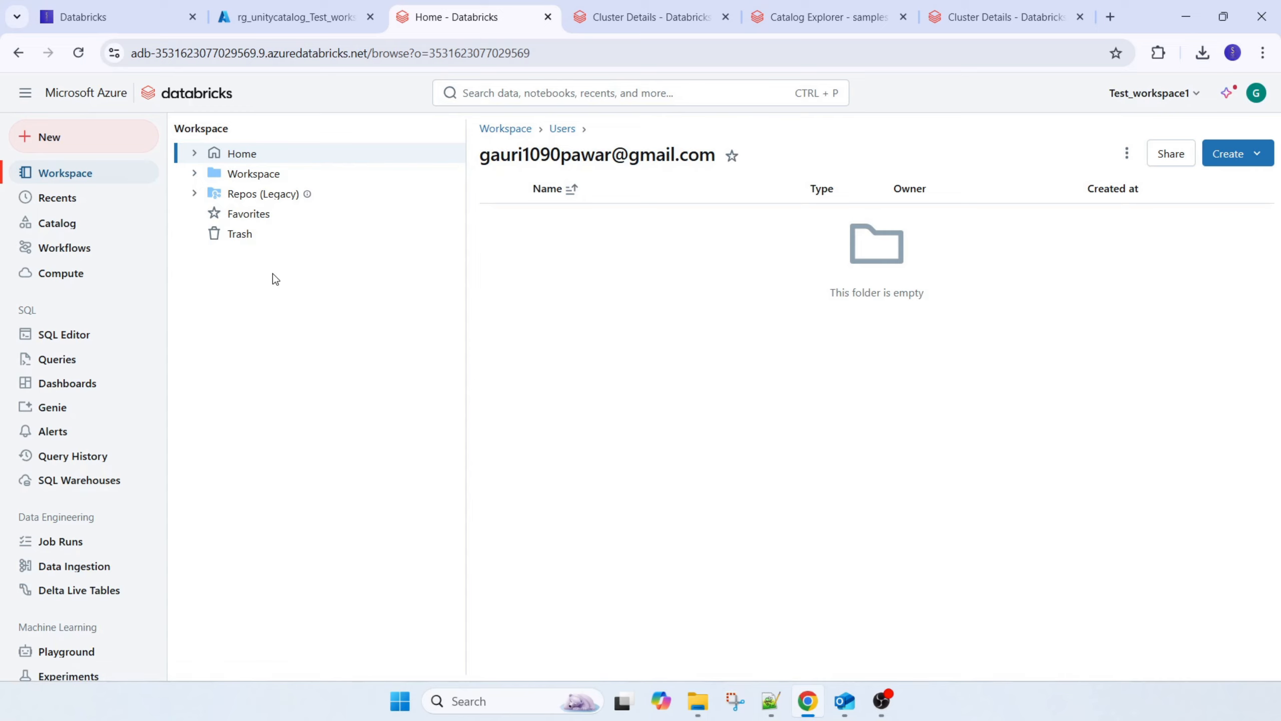
Expand the Workspace folder in the workspace browser to view its Repos, Shared and Users subfolders
click(76, 273)
click(80, 174)
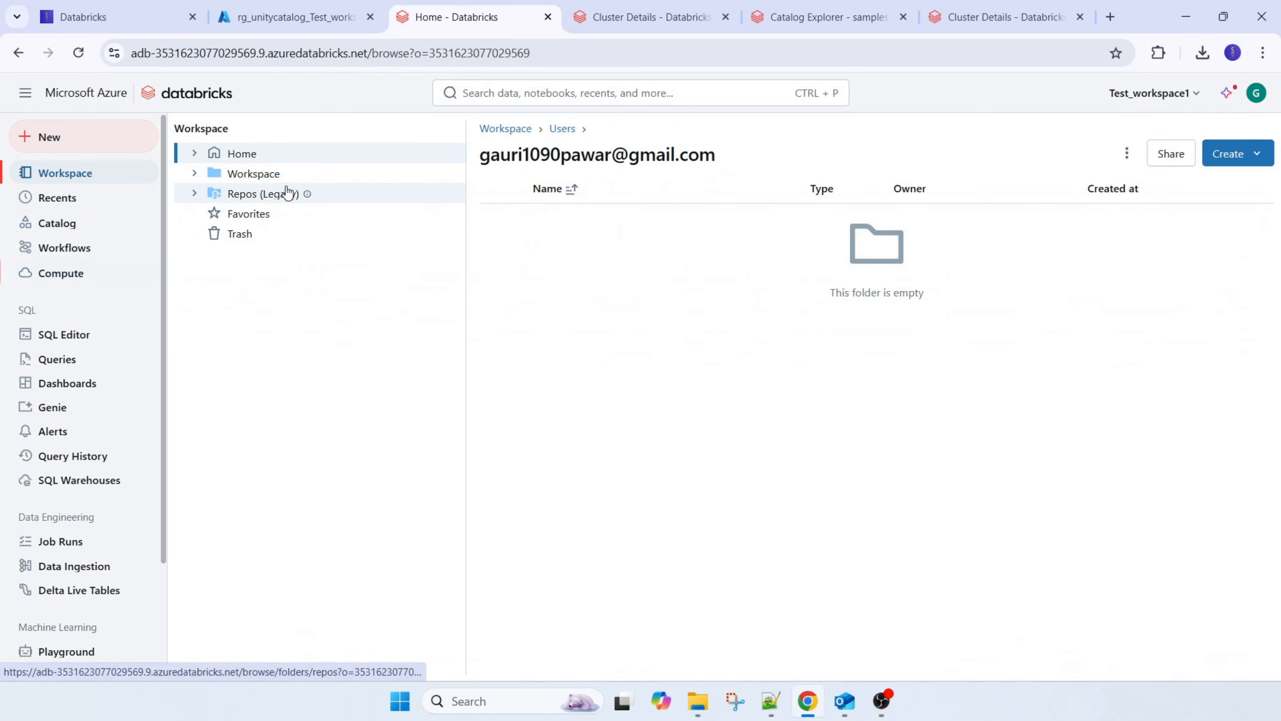
click(257, 174)
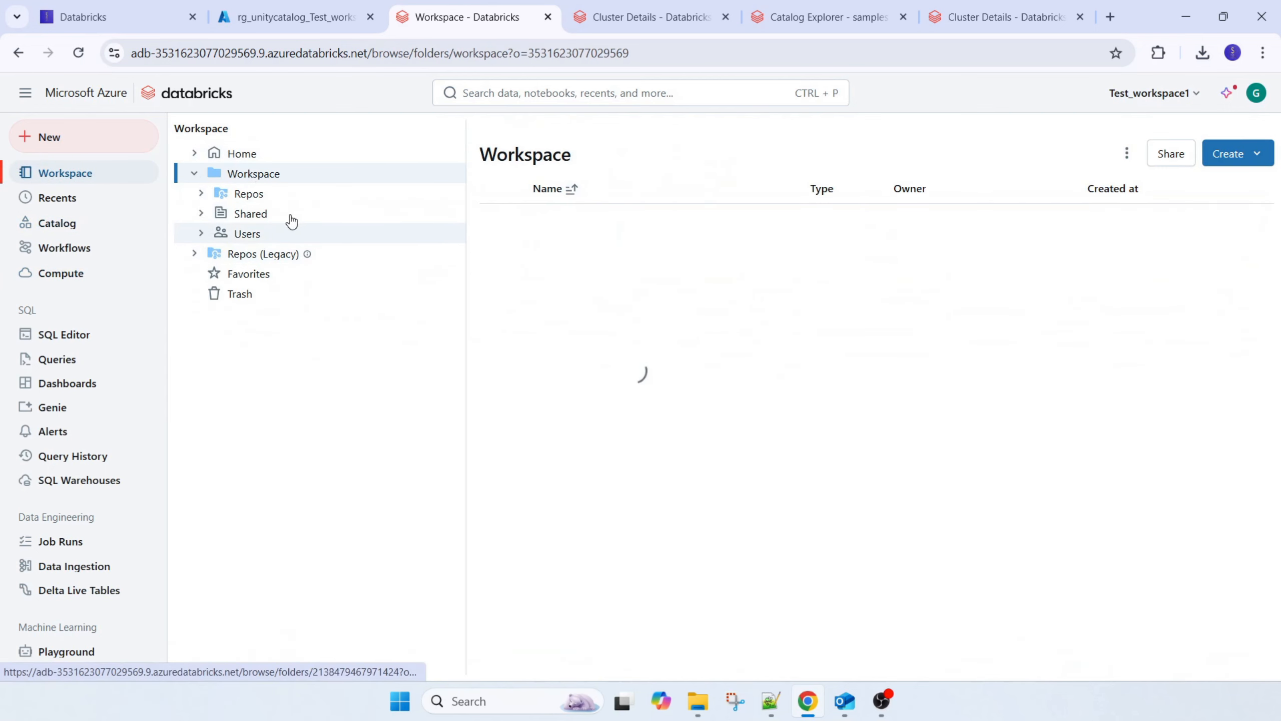
Review the test_workspace1 catalog's permissions, the privileges that can be granted, and its workspace access setting, without granting anything
click(71, 224)
click(252, 236)
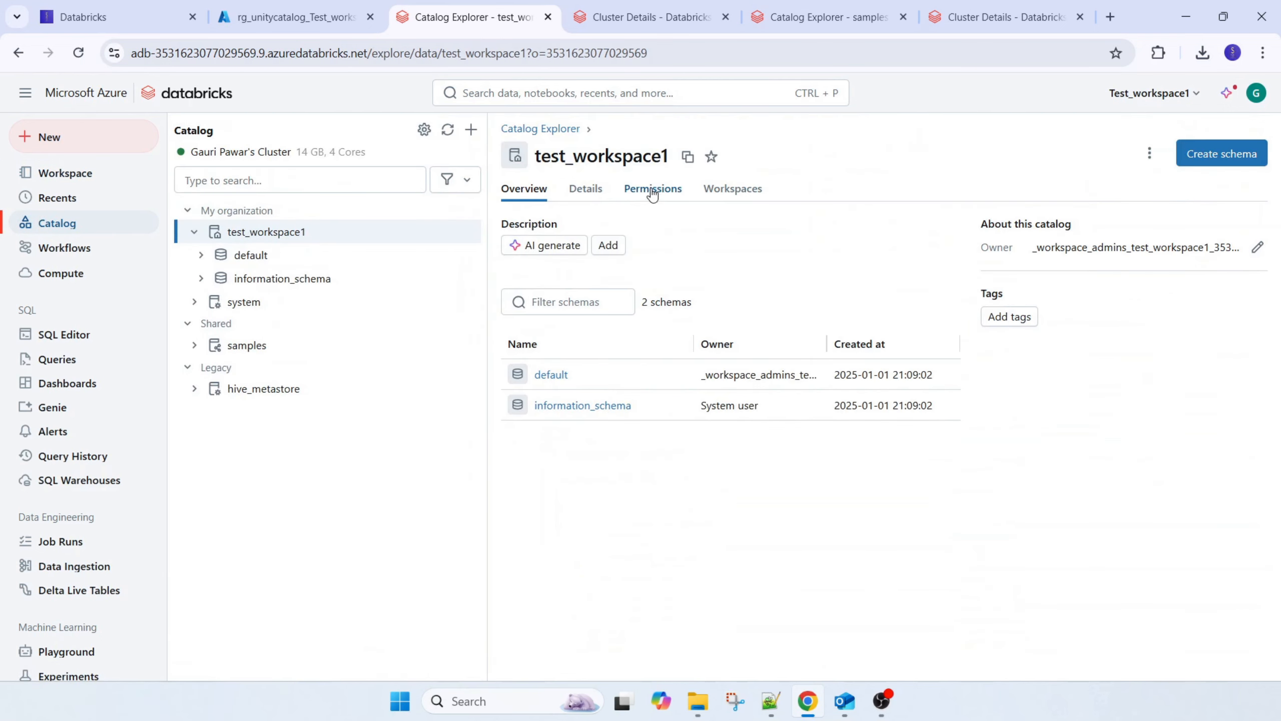
click(667, 189)
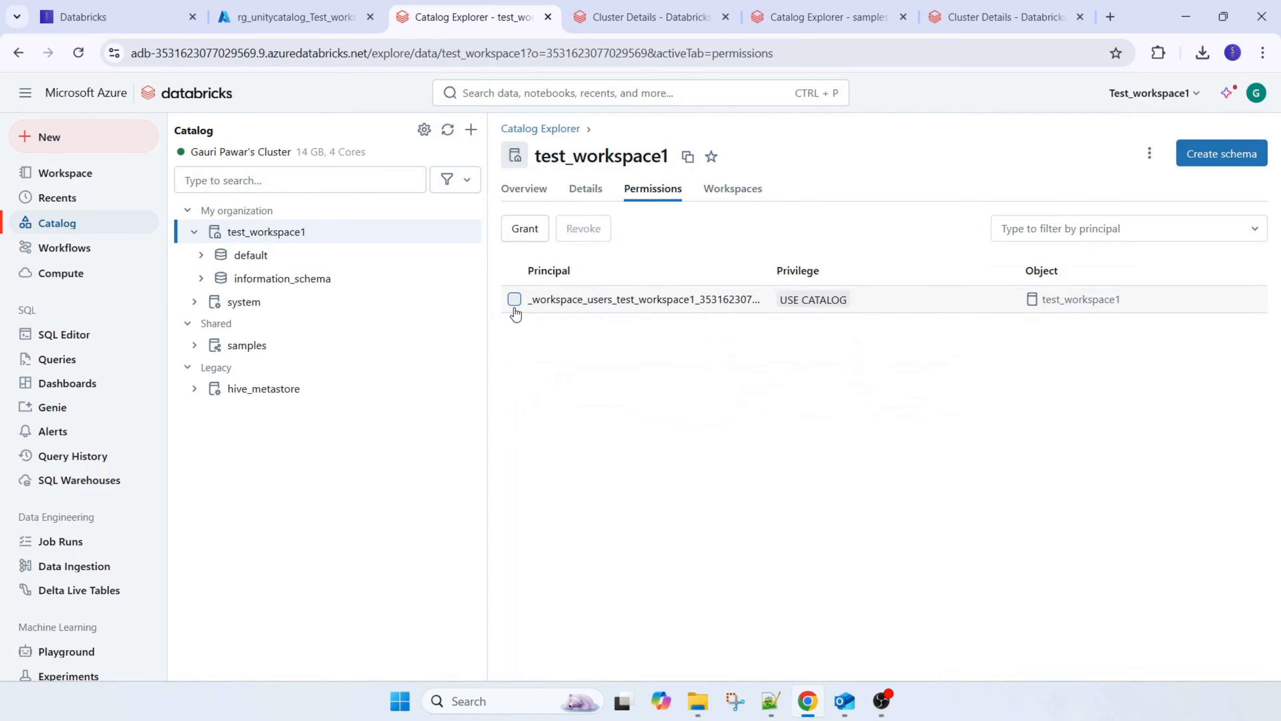
click(525, 229)
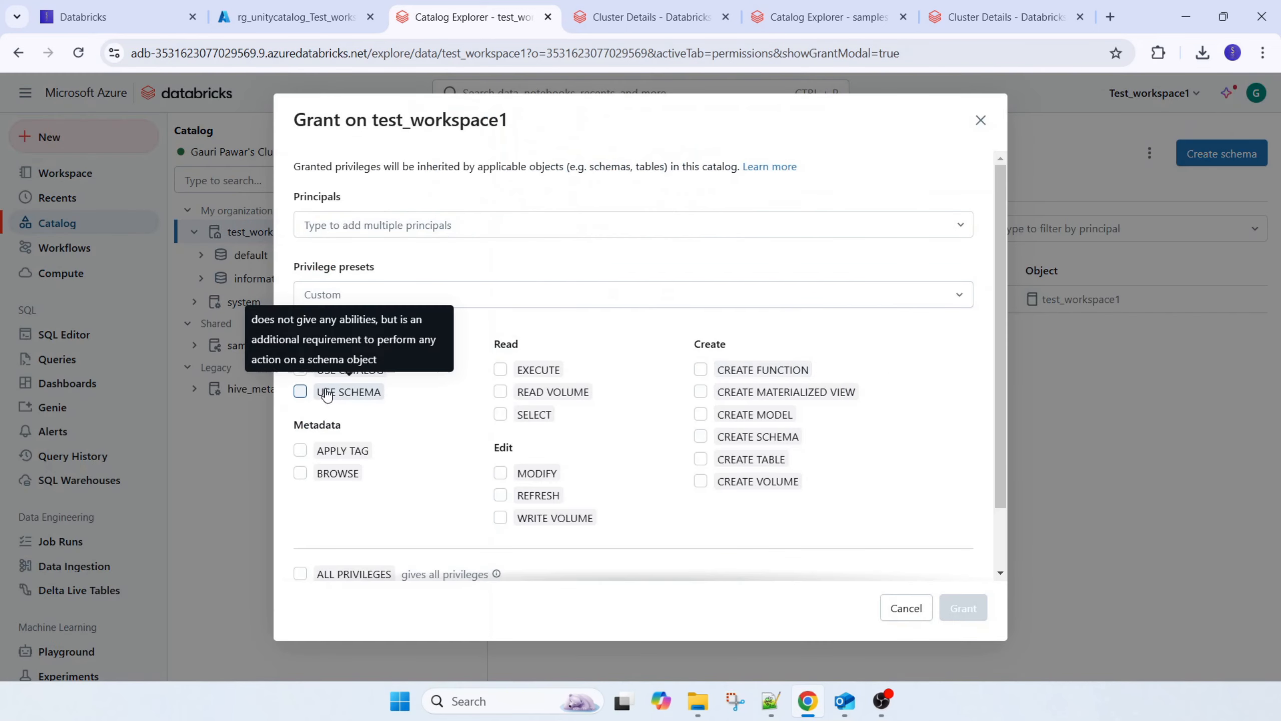
click(511, 296)
click(511, 296)
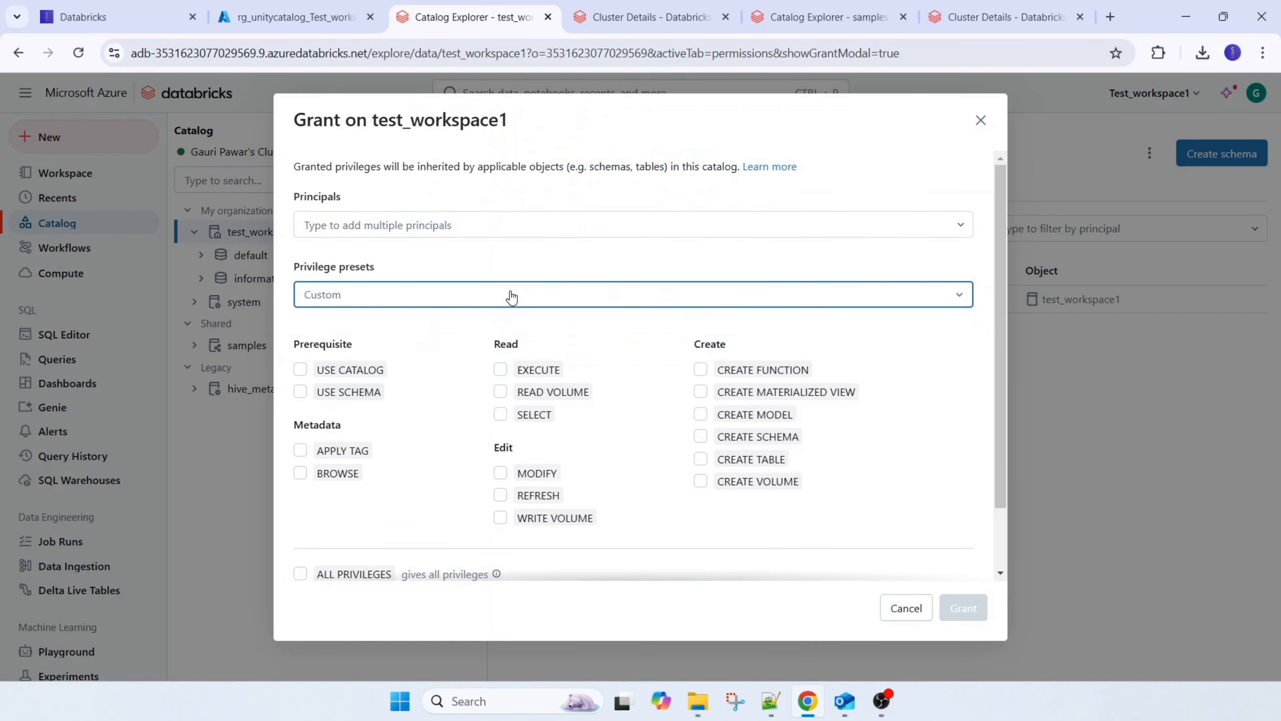
click(981, 120)
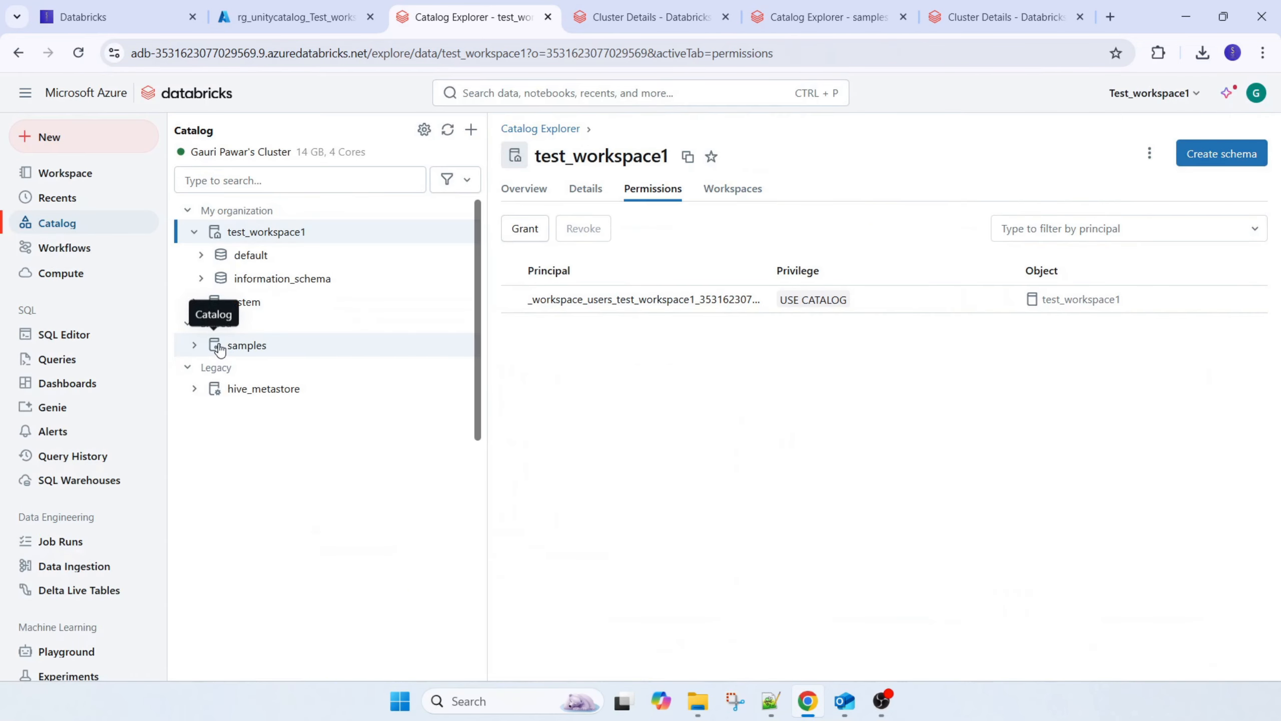
click(725, 197)
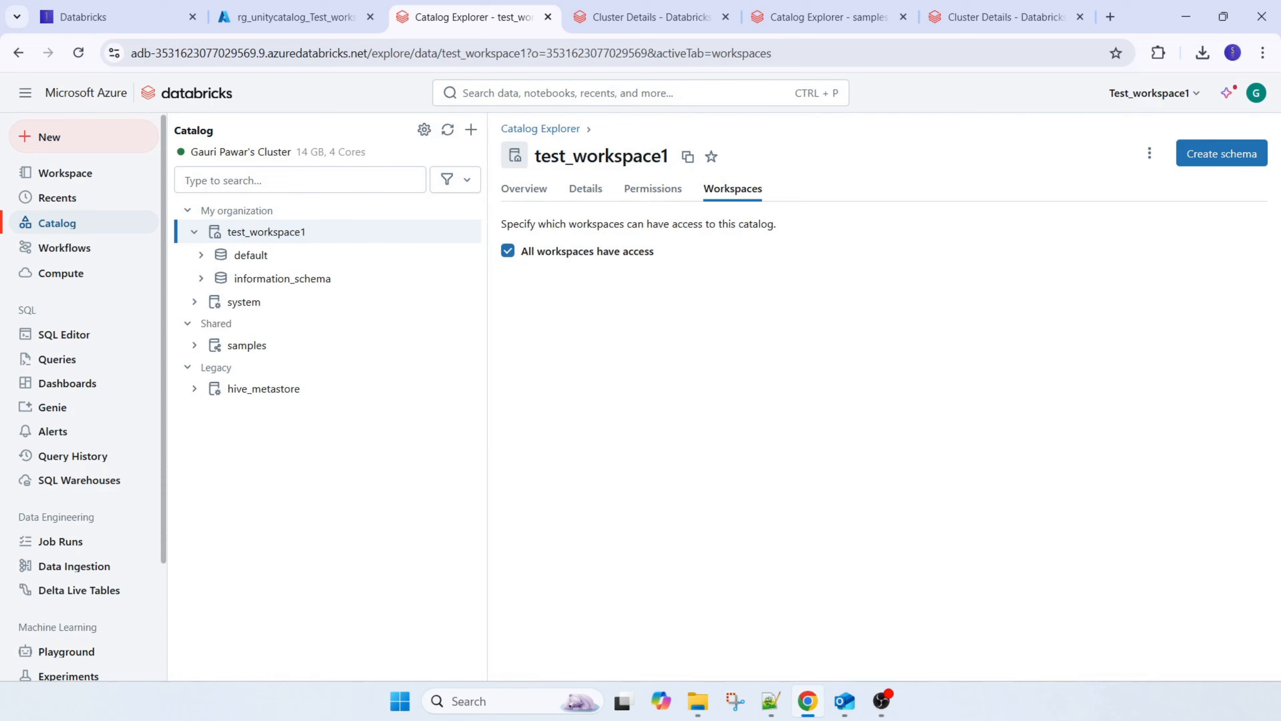
Switch to the course outline blog page and highlight the Compute, Types Of Clusters, All-Purpose Clusters, Job Clusters and Workflows topics
click(112, 13)
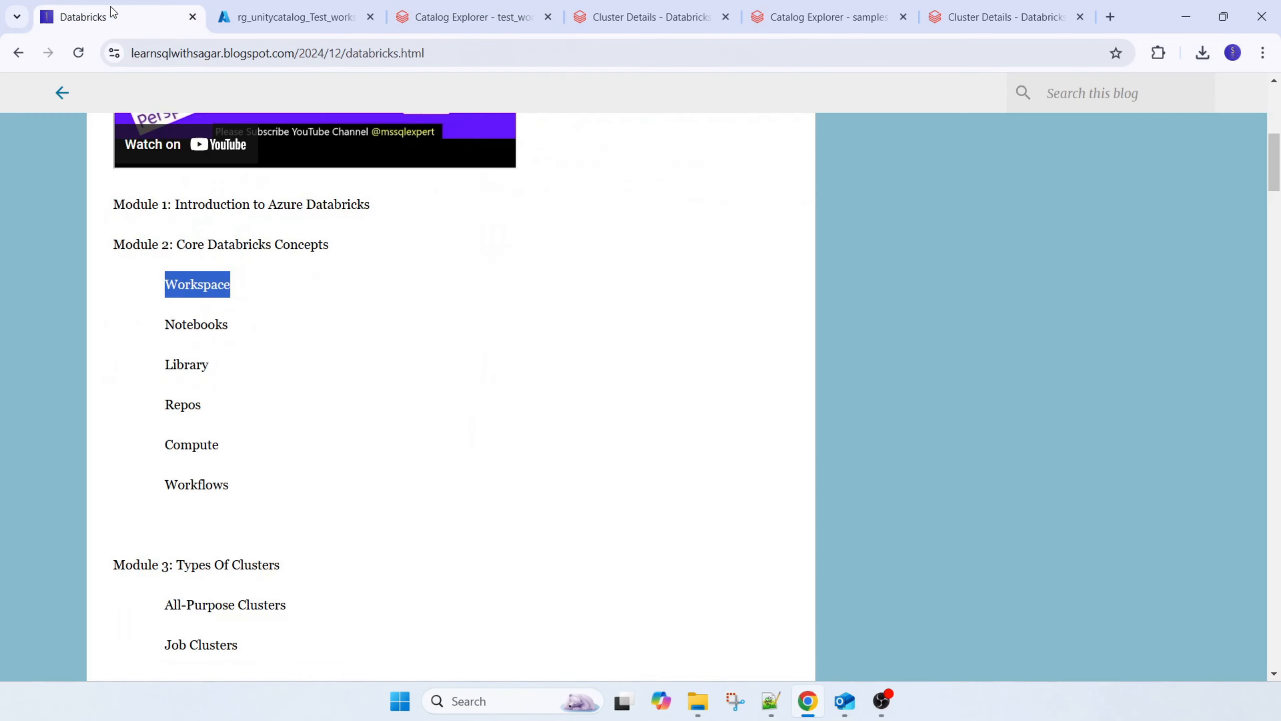
drag(165, 444, 233, 448)
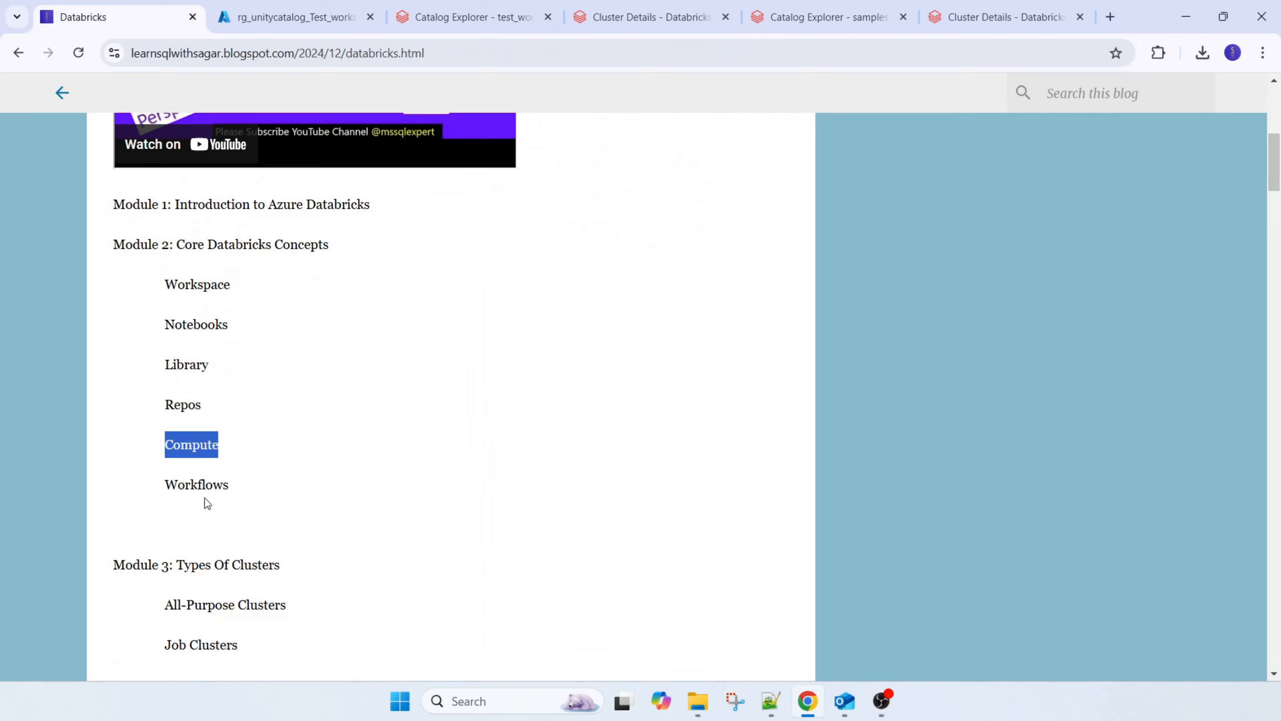
drag(177, 564, 312, 569)
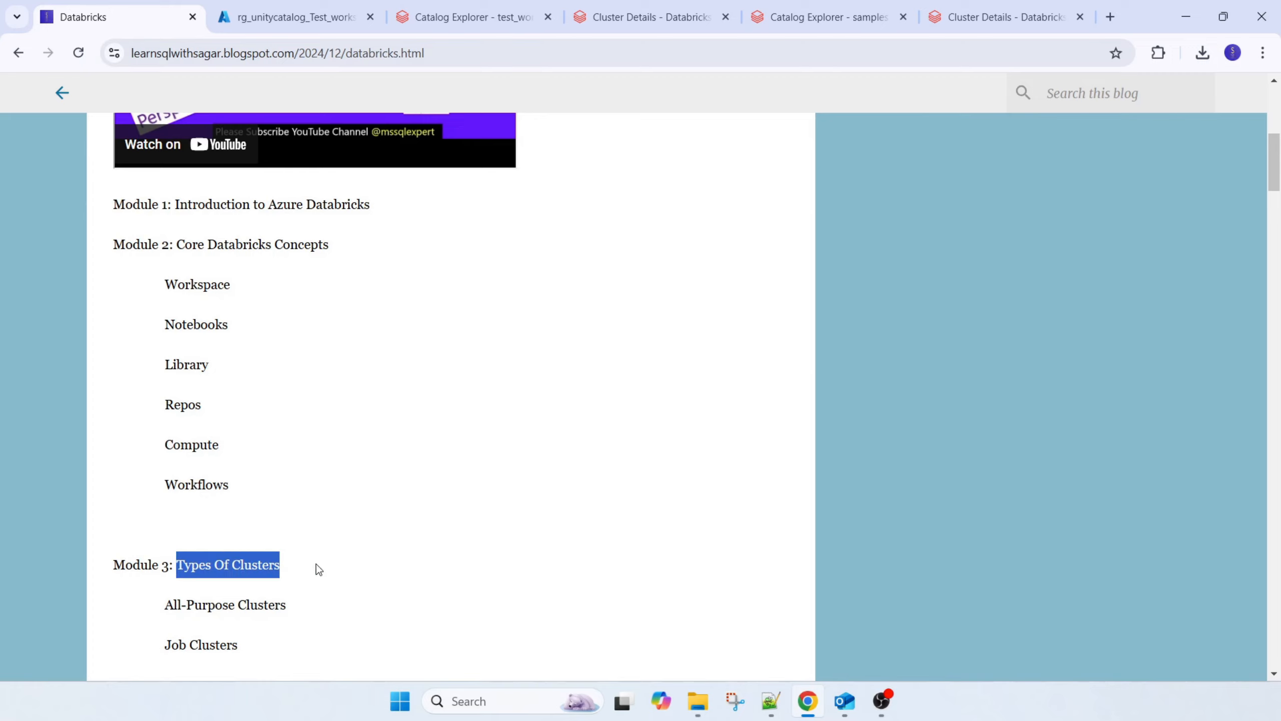
drag(168, 604, 328, 614)
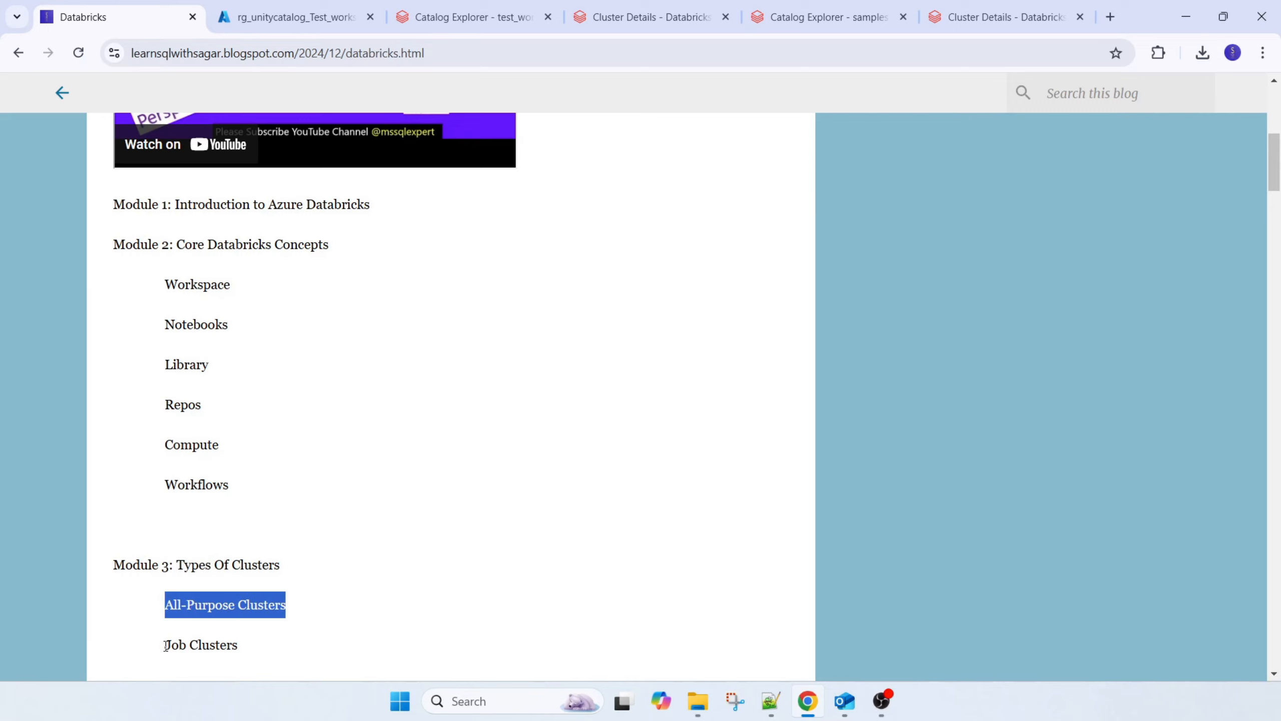
drag(167, 646, 275, 648)
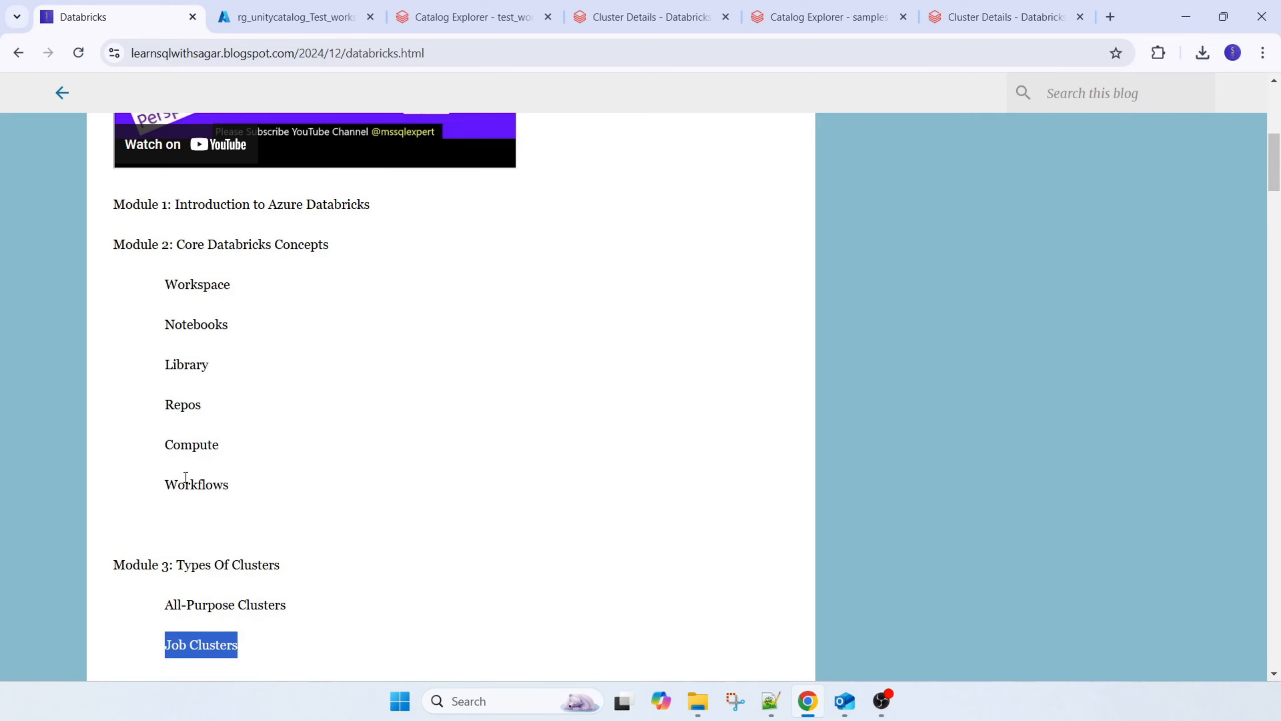
drag(168, 485, 292, 496)
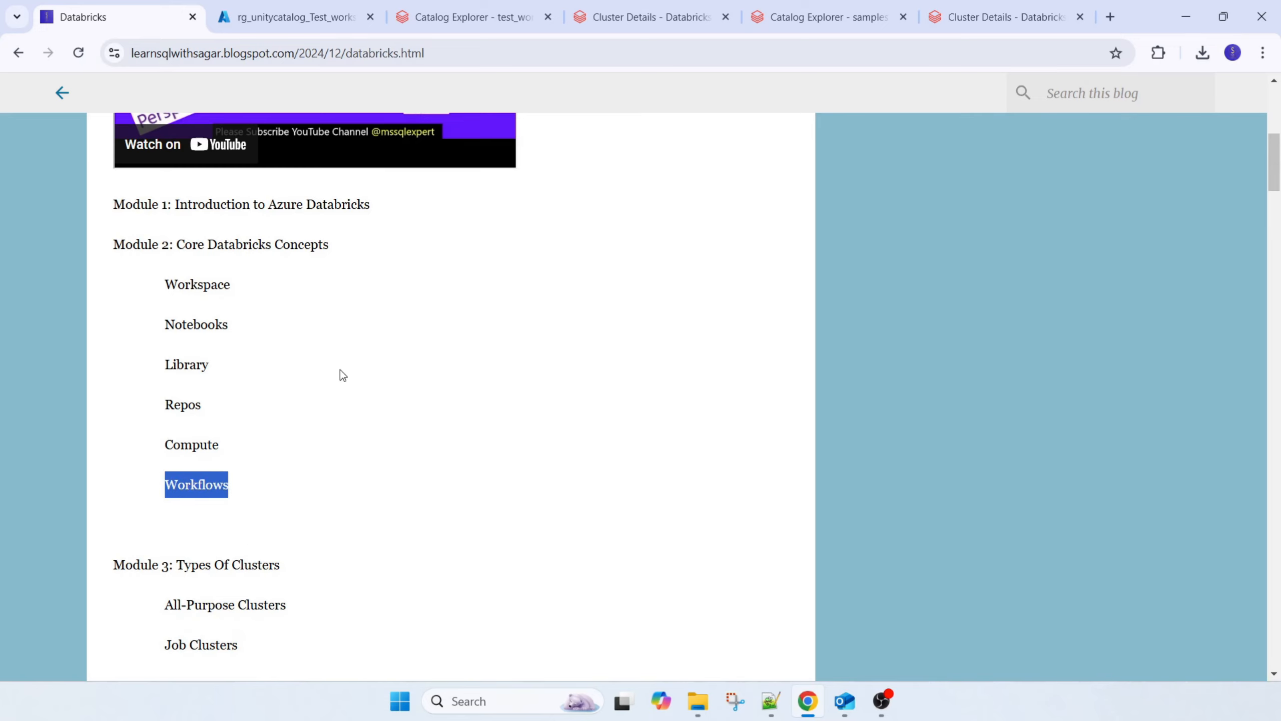
Return to Databricks and view the jobs list in Workflows
click(317, 17)
click(438, 19)
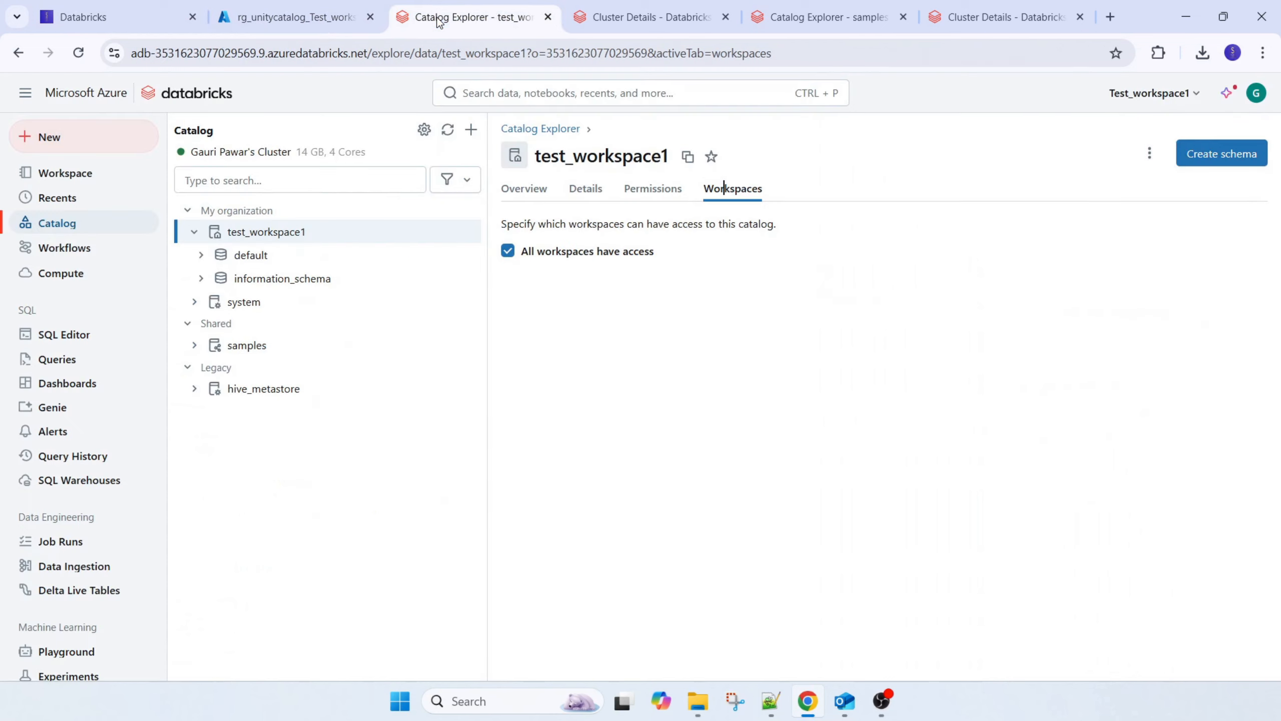
click(91, 248)
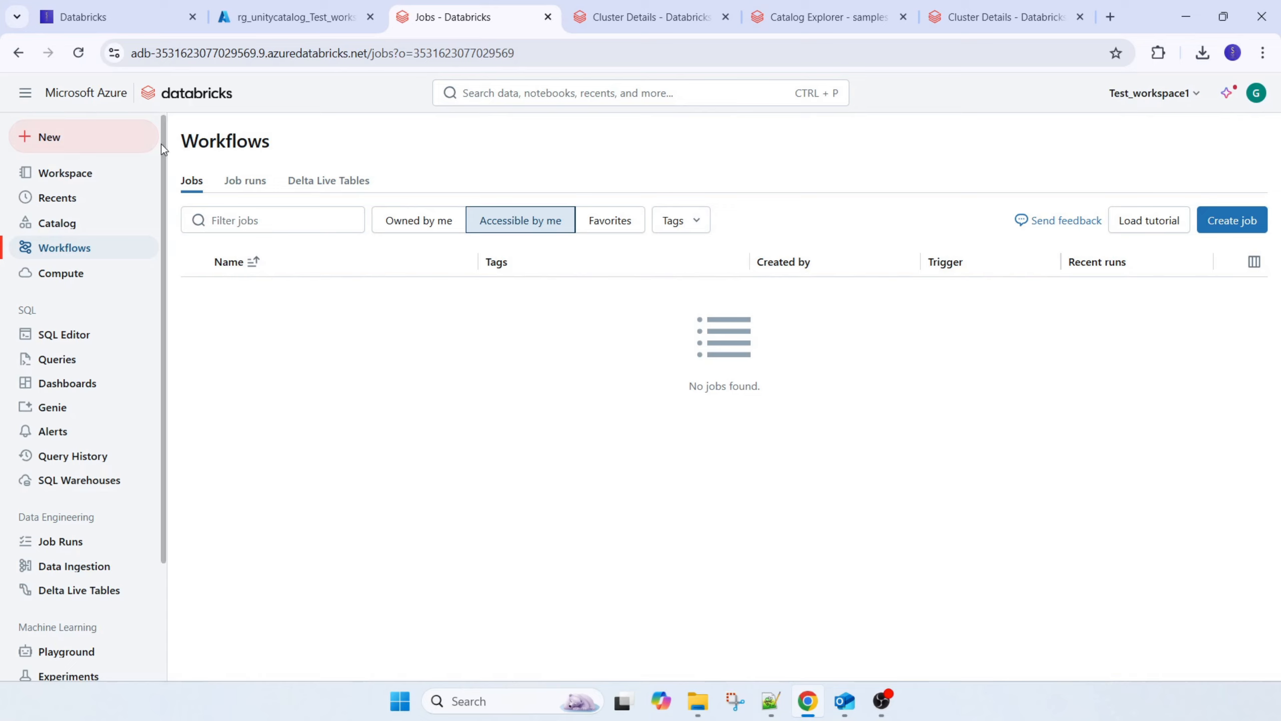
Create a schema named test_schema in the test_workspace1 catalog, leaving the storage location unspecified
click(95, 180)
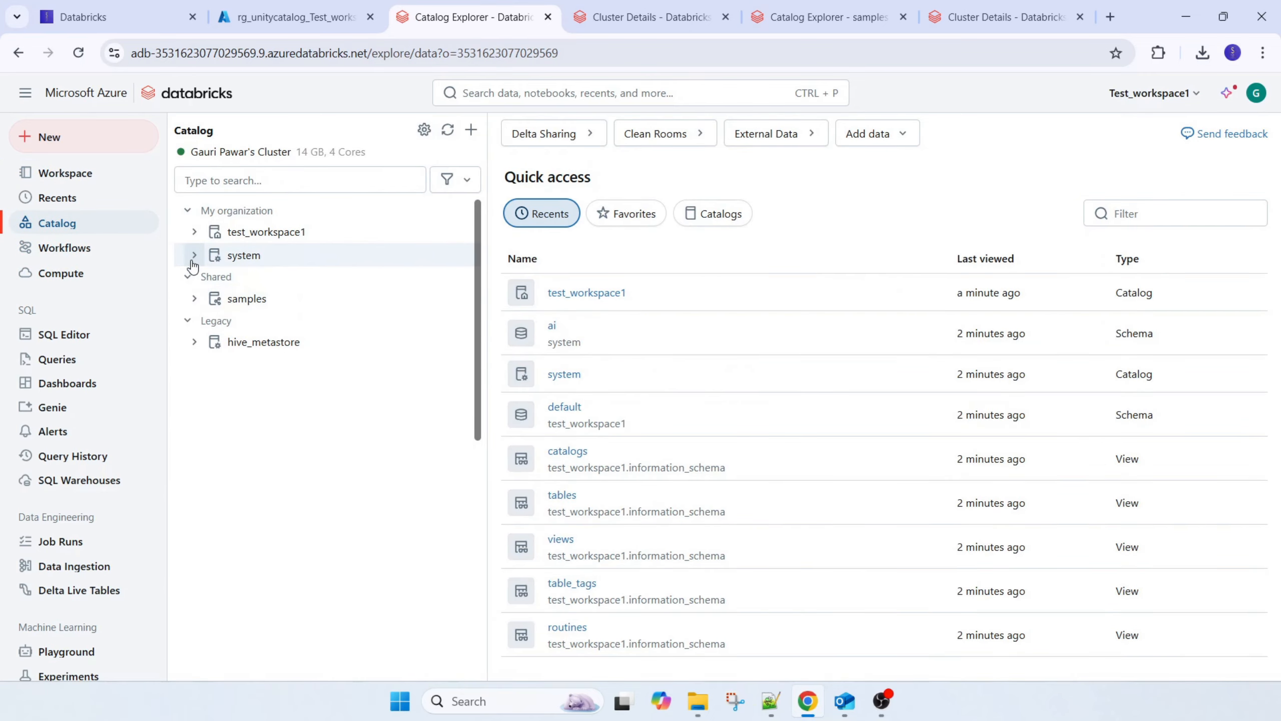
click(294, 233)
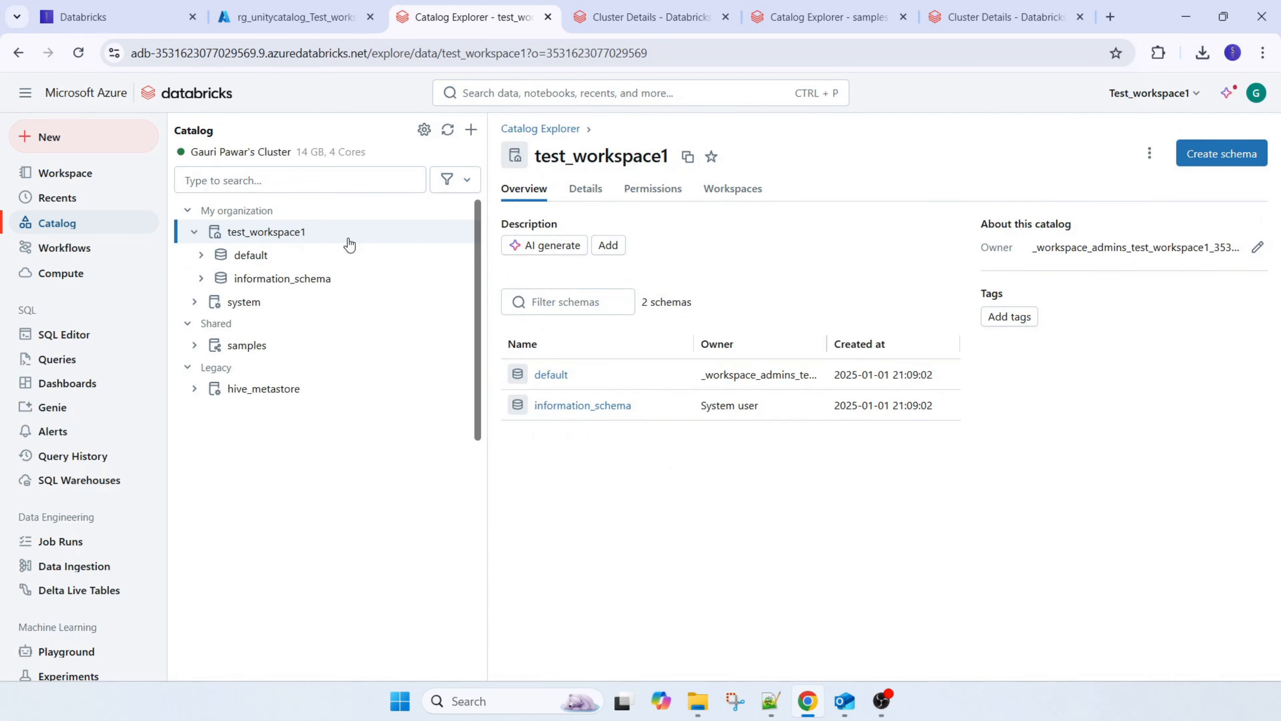
click(471, 129)
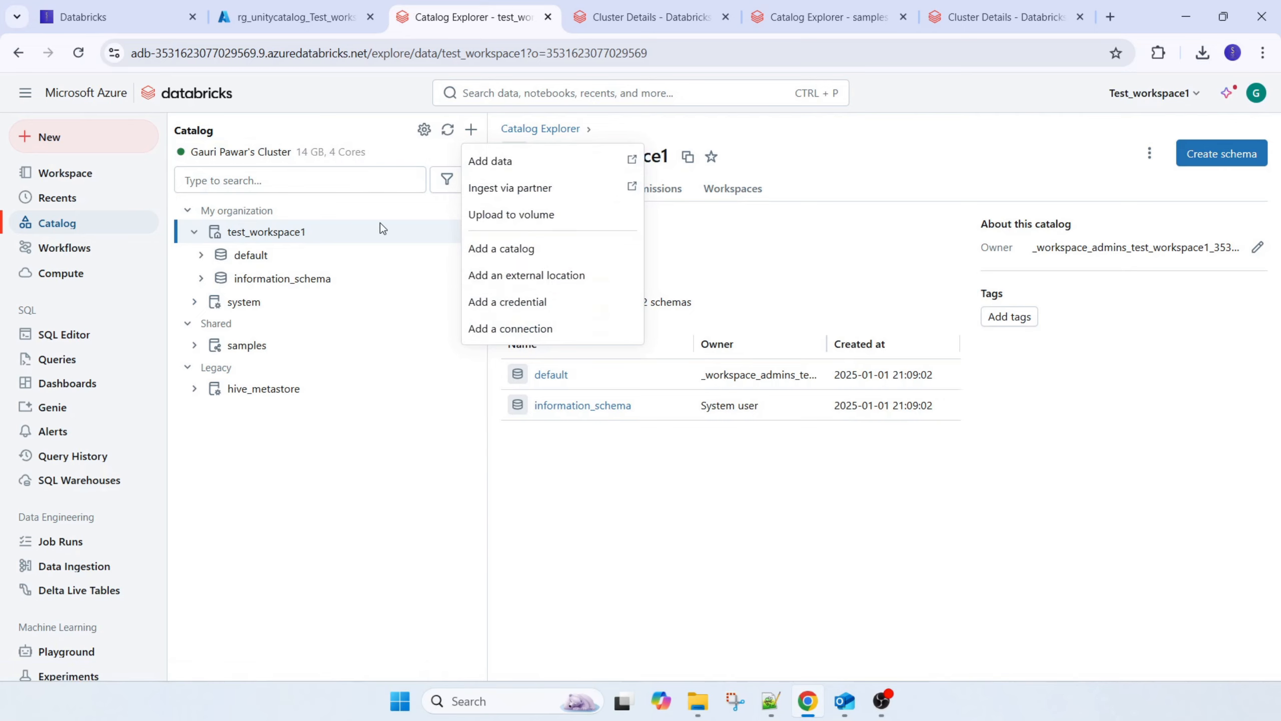
click(1249, 155)
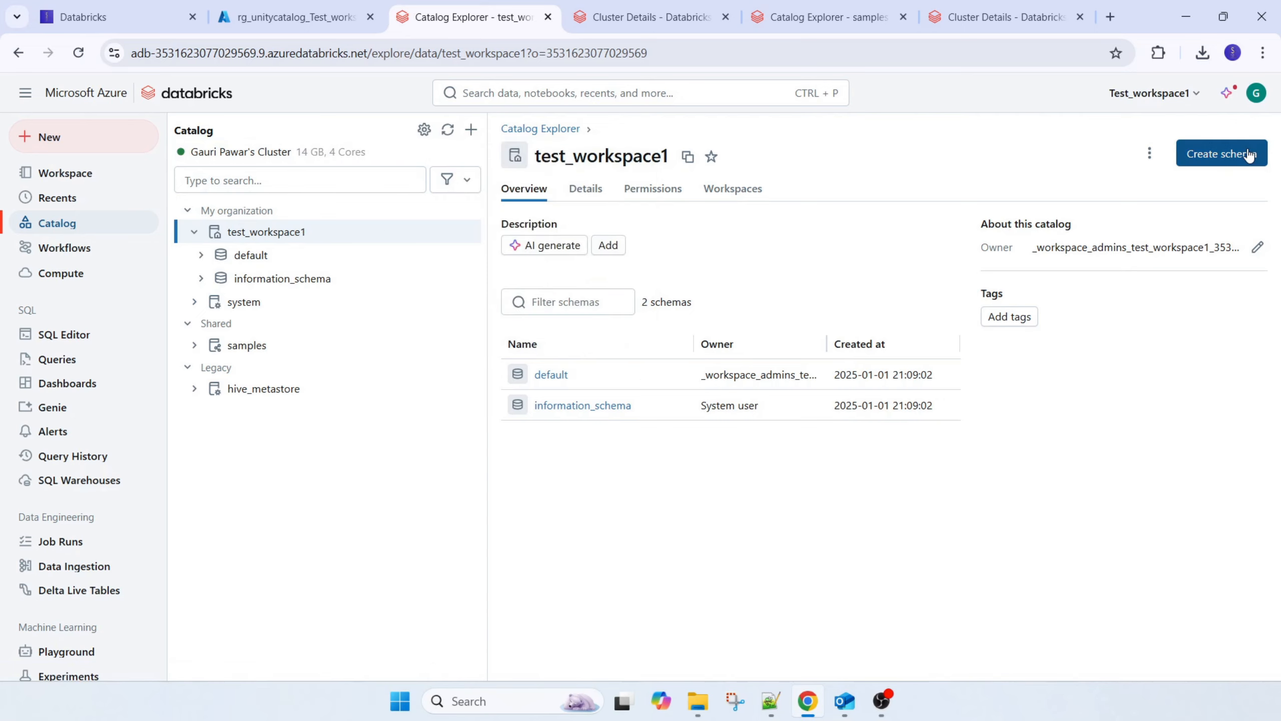
click(1236, 154)
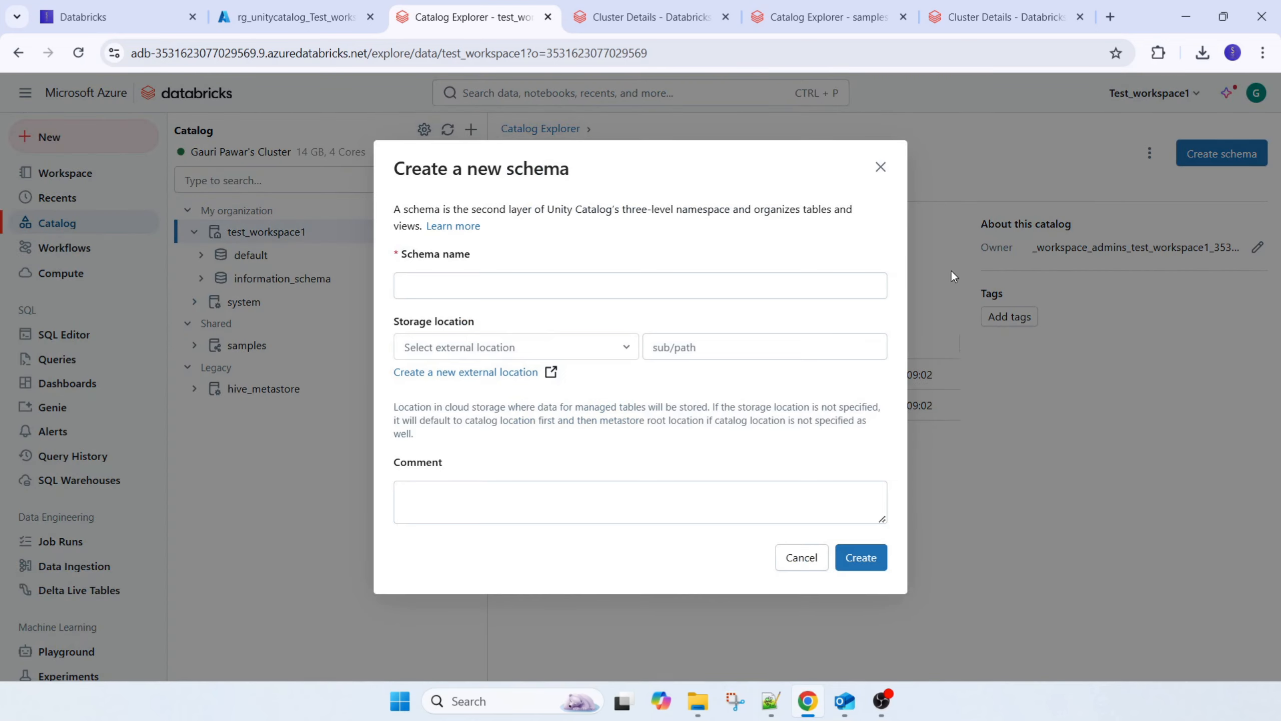
click(470, 286)
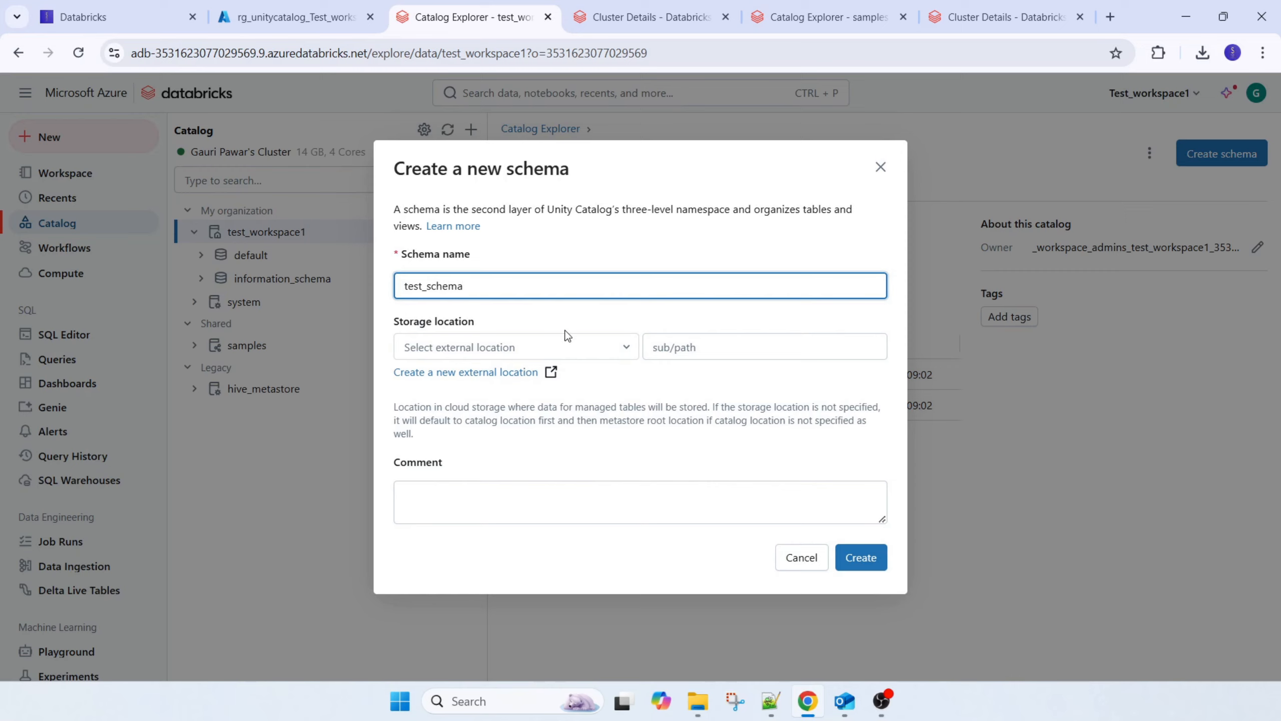
click(626, 349)
click(626, 349)
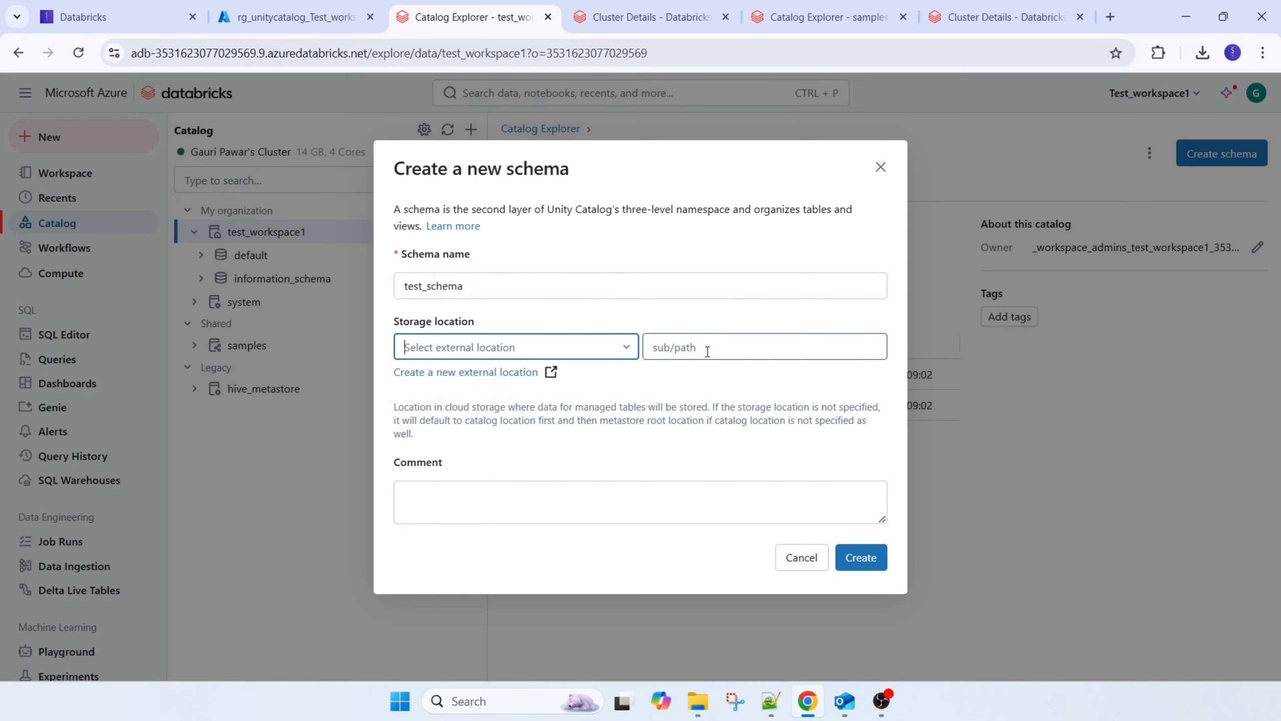
click(857, 557)
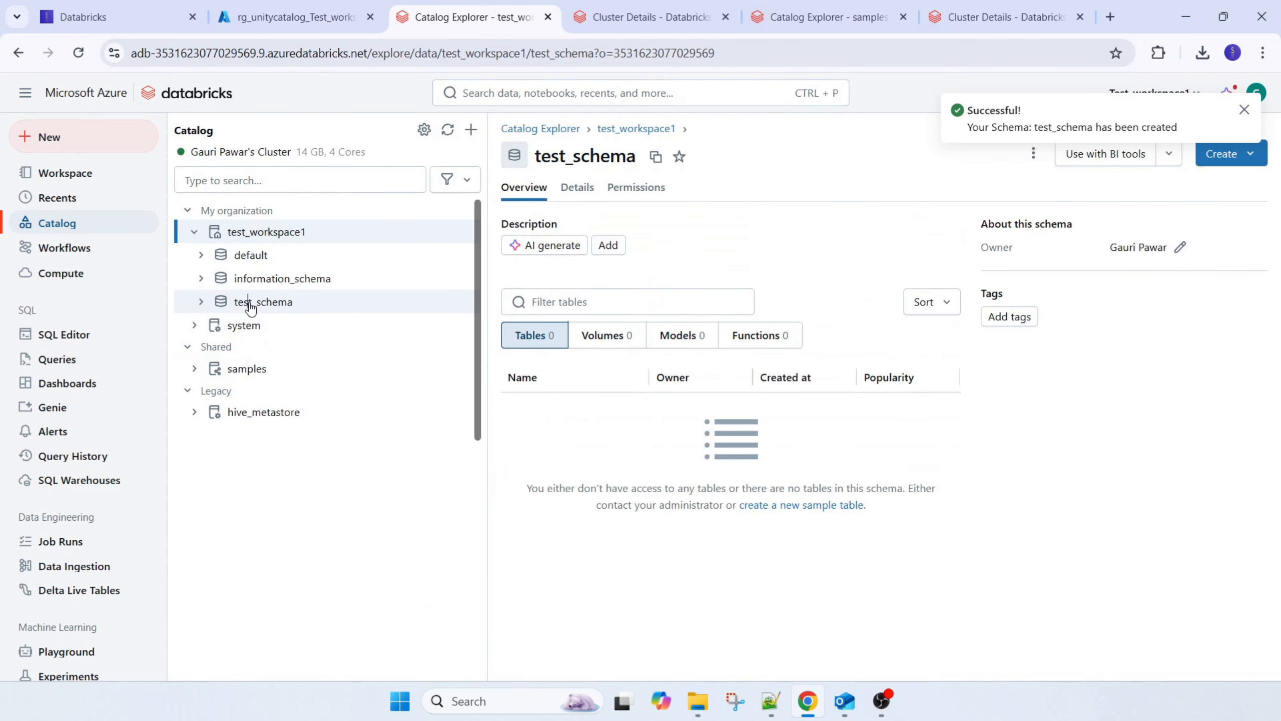
Expand test_schema in the catalog tree and review which object types can be created in it
click(251, 304)
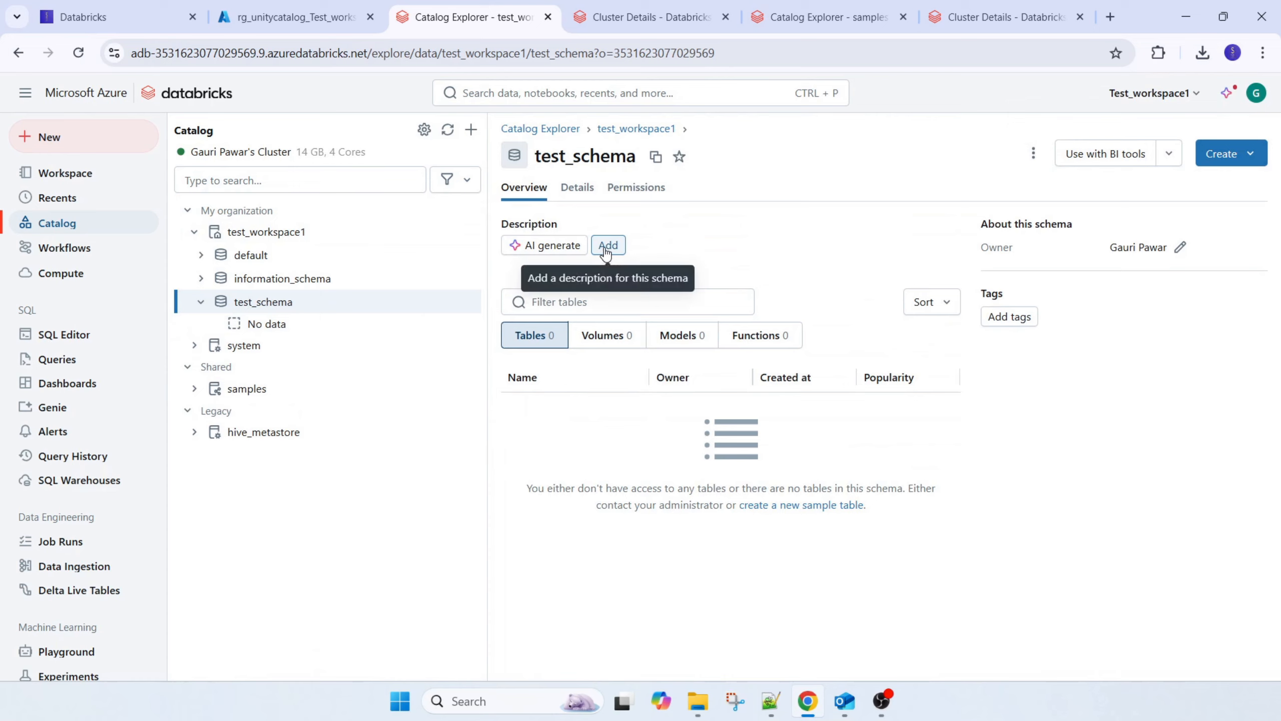
click(1258, 156)
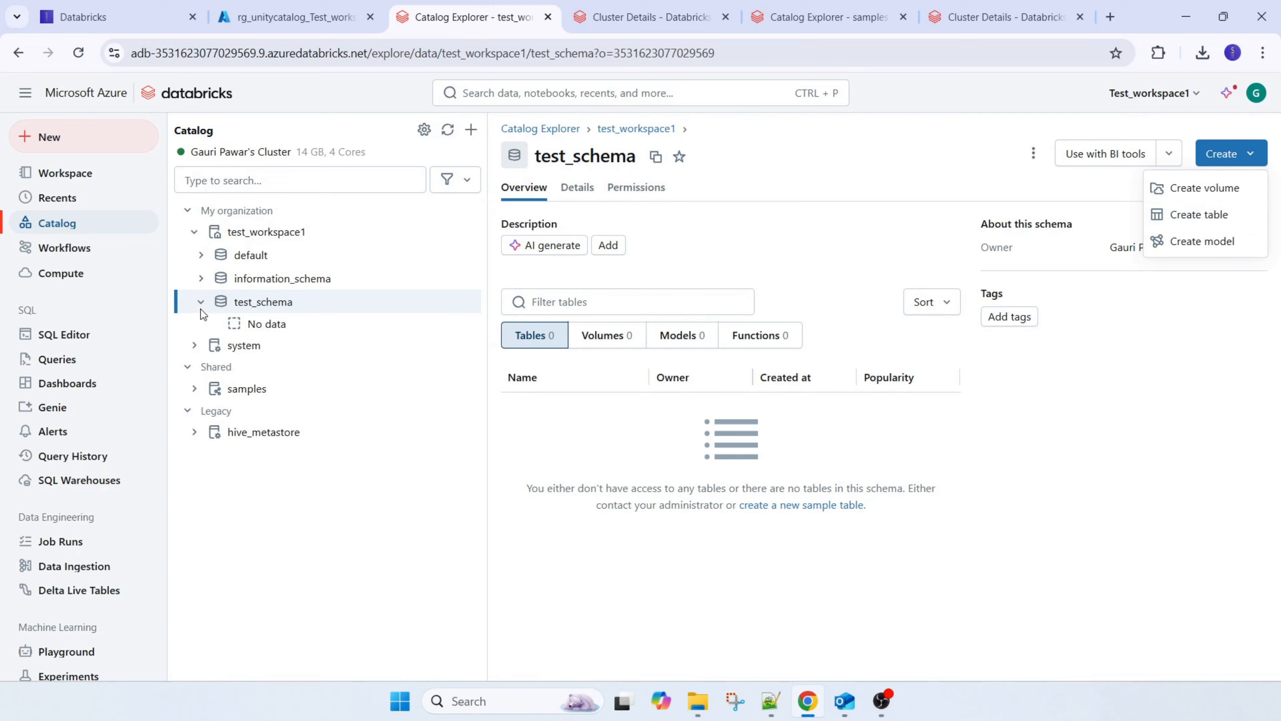
click(263, 323)
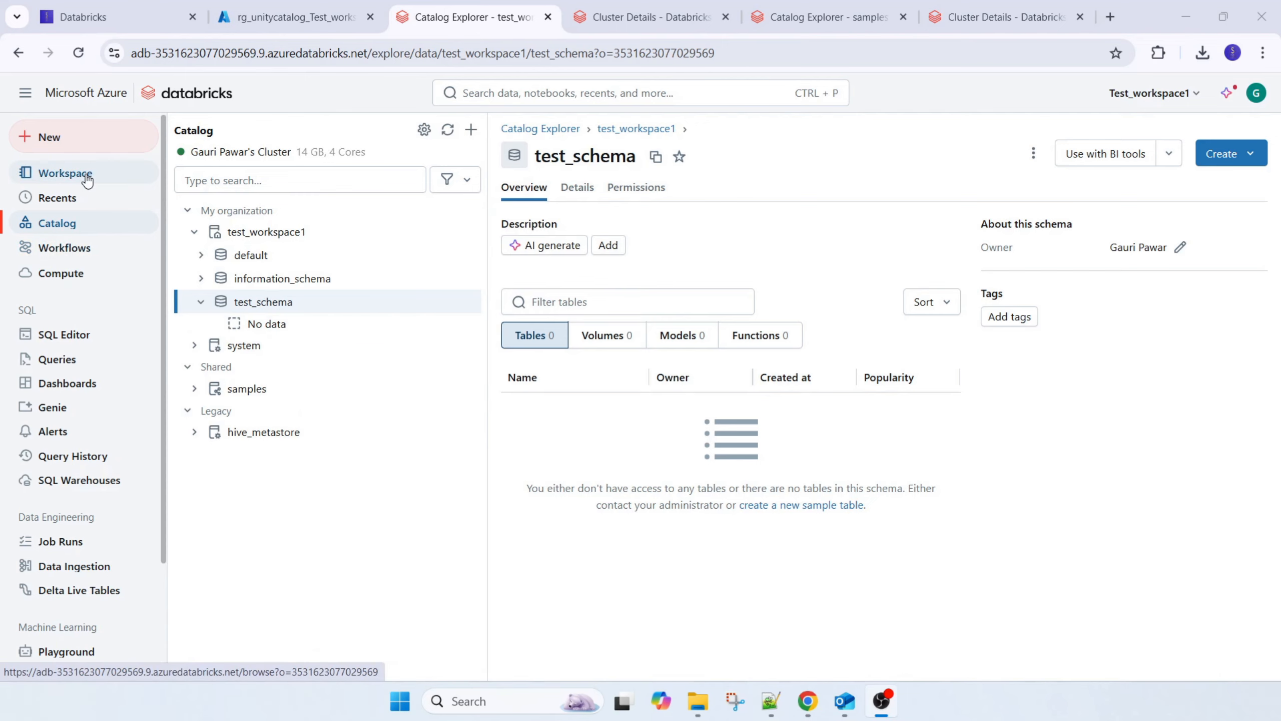
Create a new Python notebook in the workspace and attach it to the running DBR 16.1 ML cluster
click(65, 173)
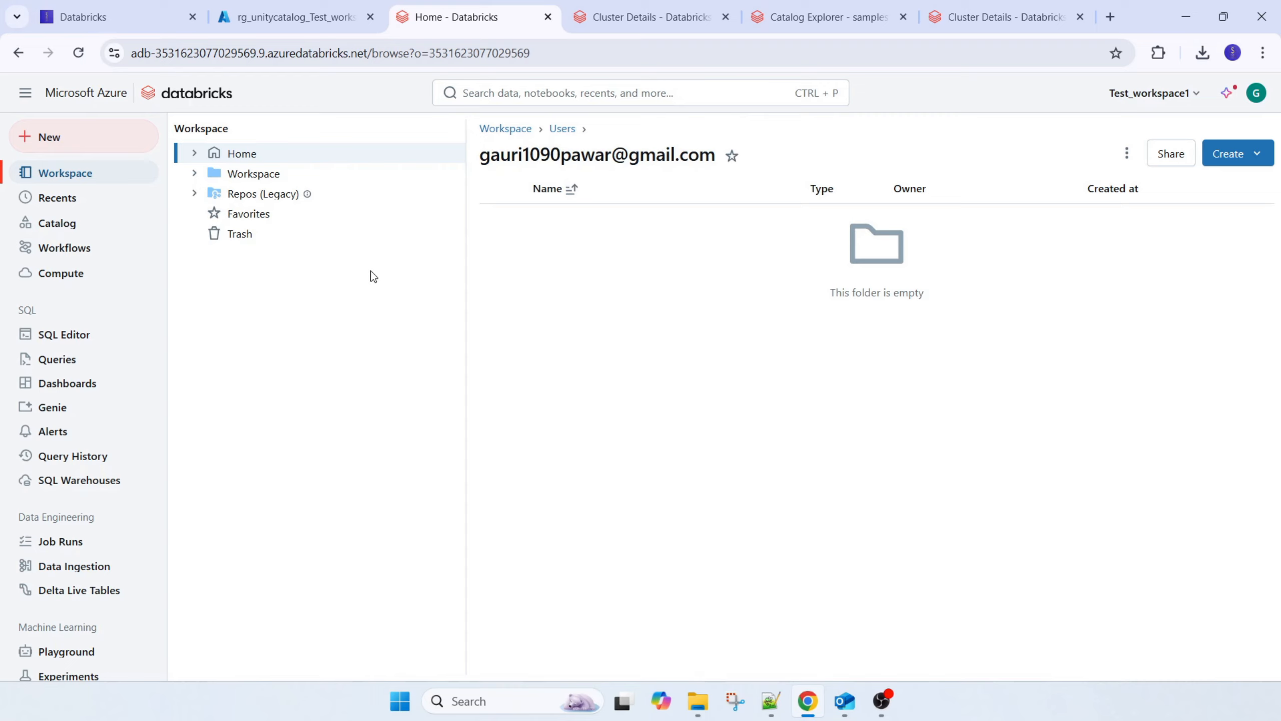
click(82, 149)
click(217, 184)
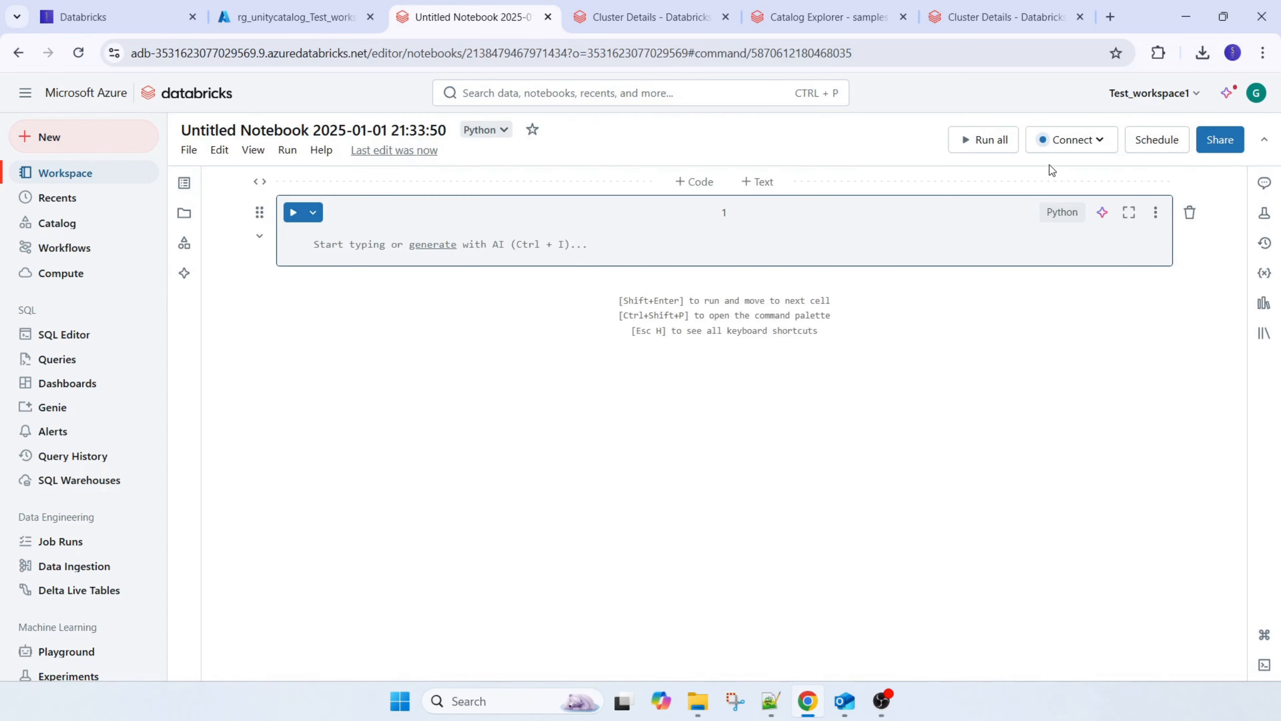
click(1054, 146)
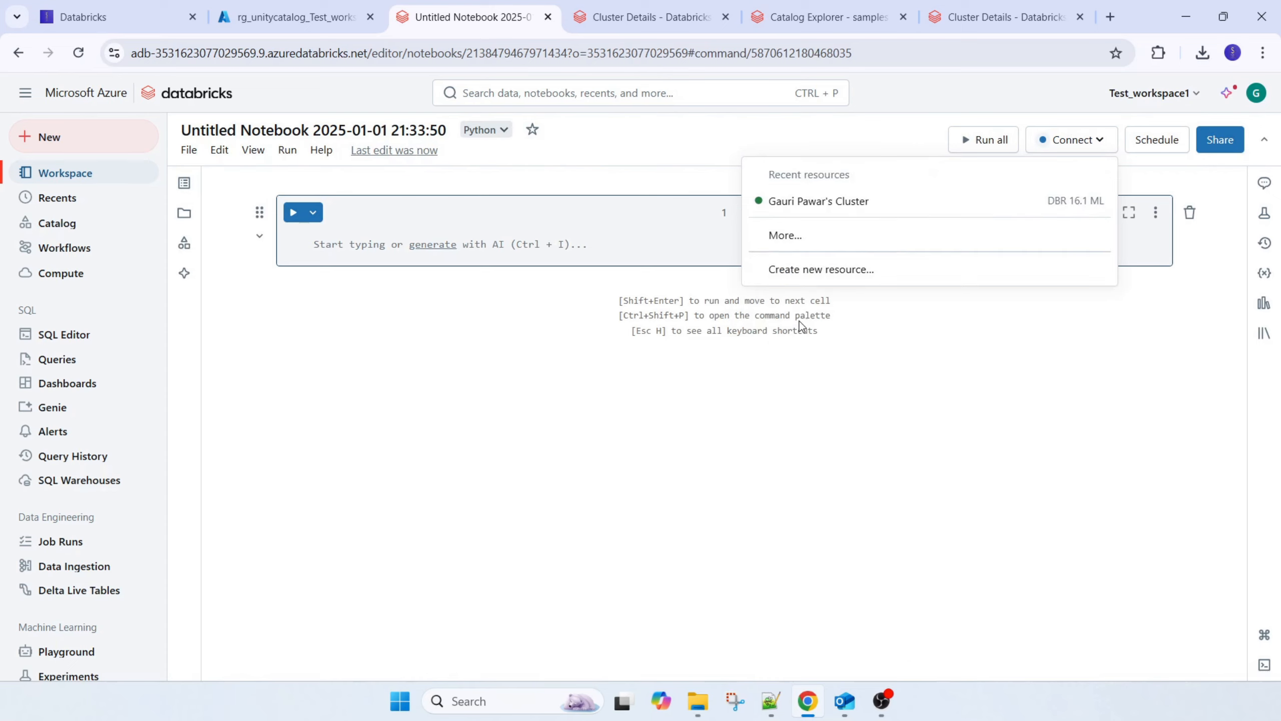
click(816, 212)
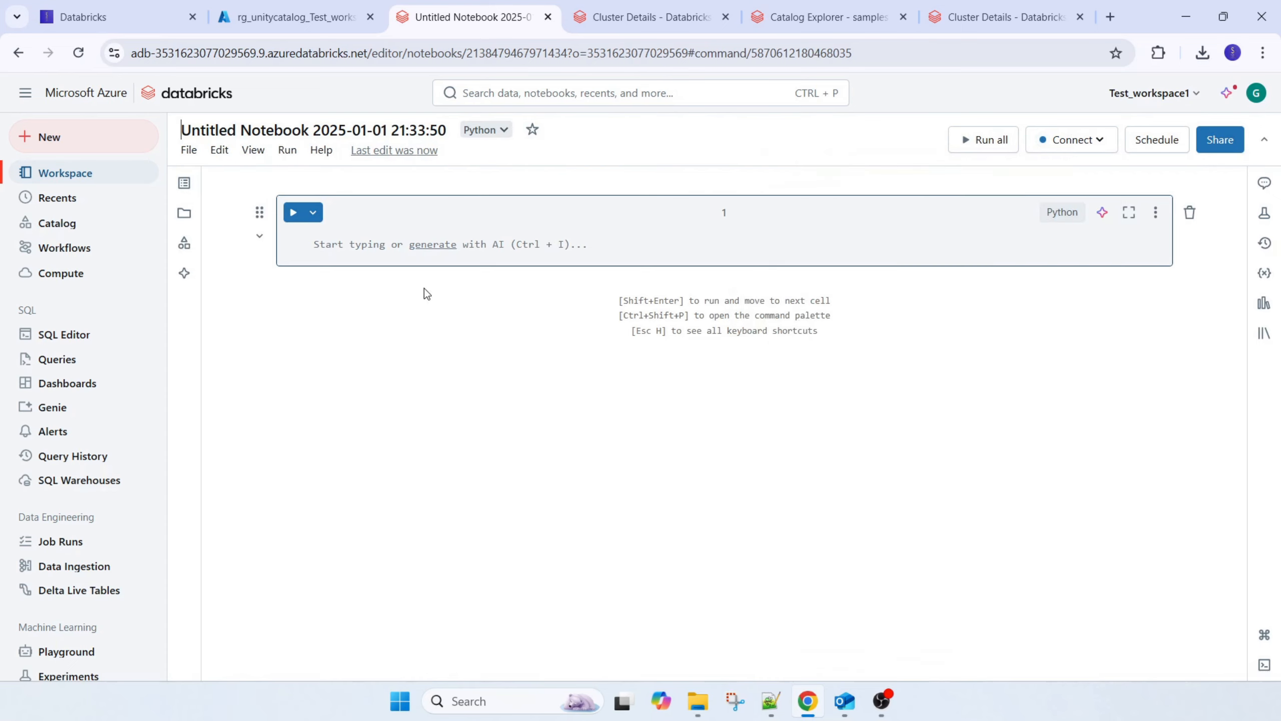
Enter print("Hello World") in the notebook's first cell, run it, and highlight the output
click(336, 246)
text(print)
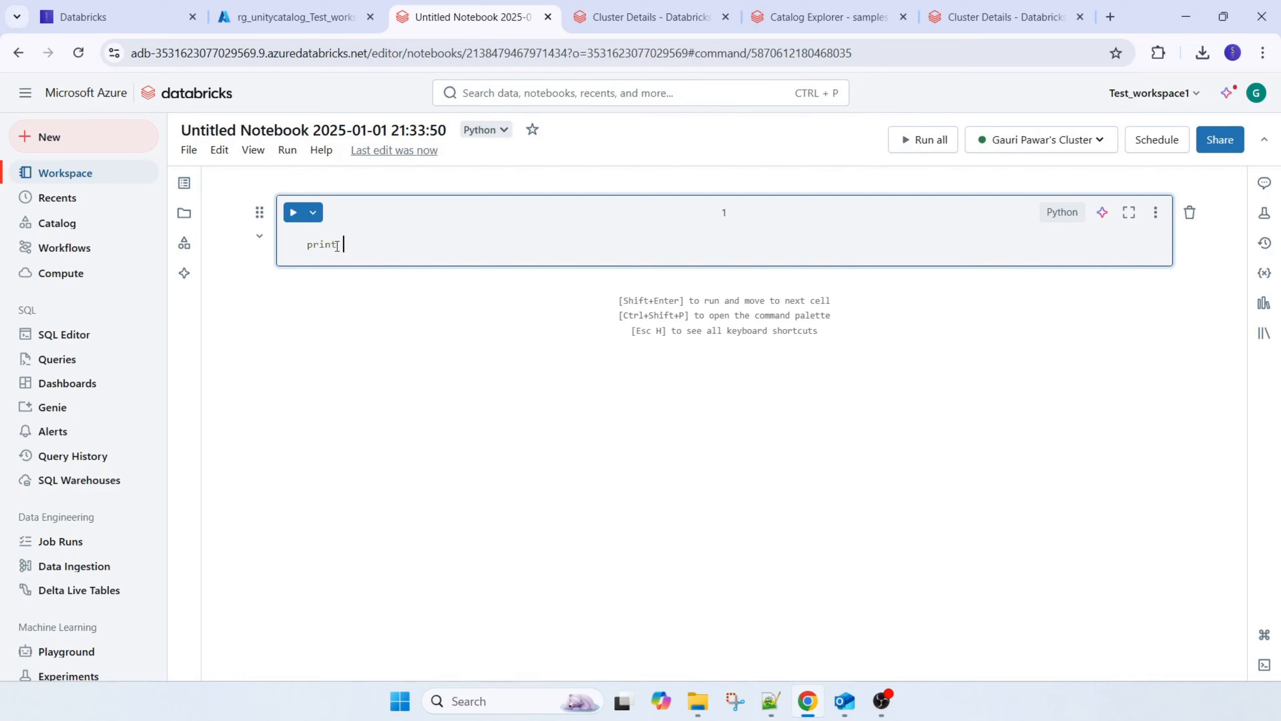
text((")
key(Tab)
click(293, 212)
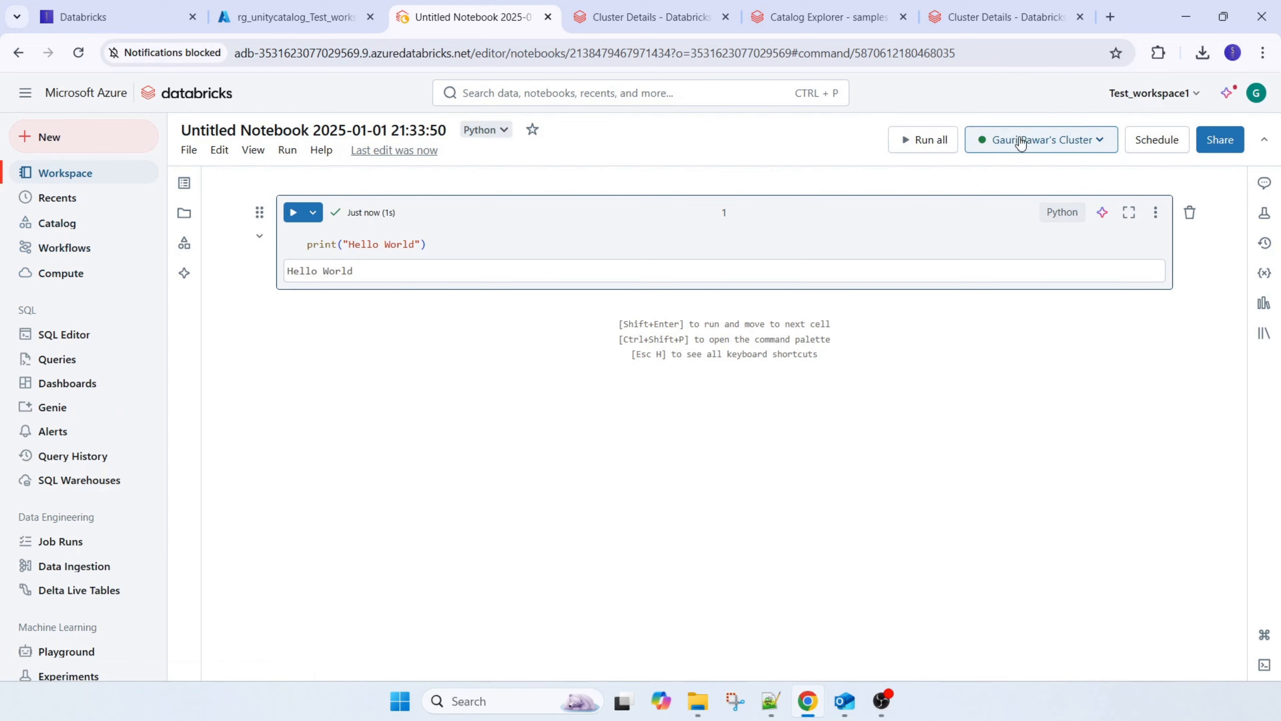
drag(352, 272, 184, 273)
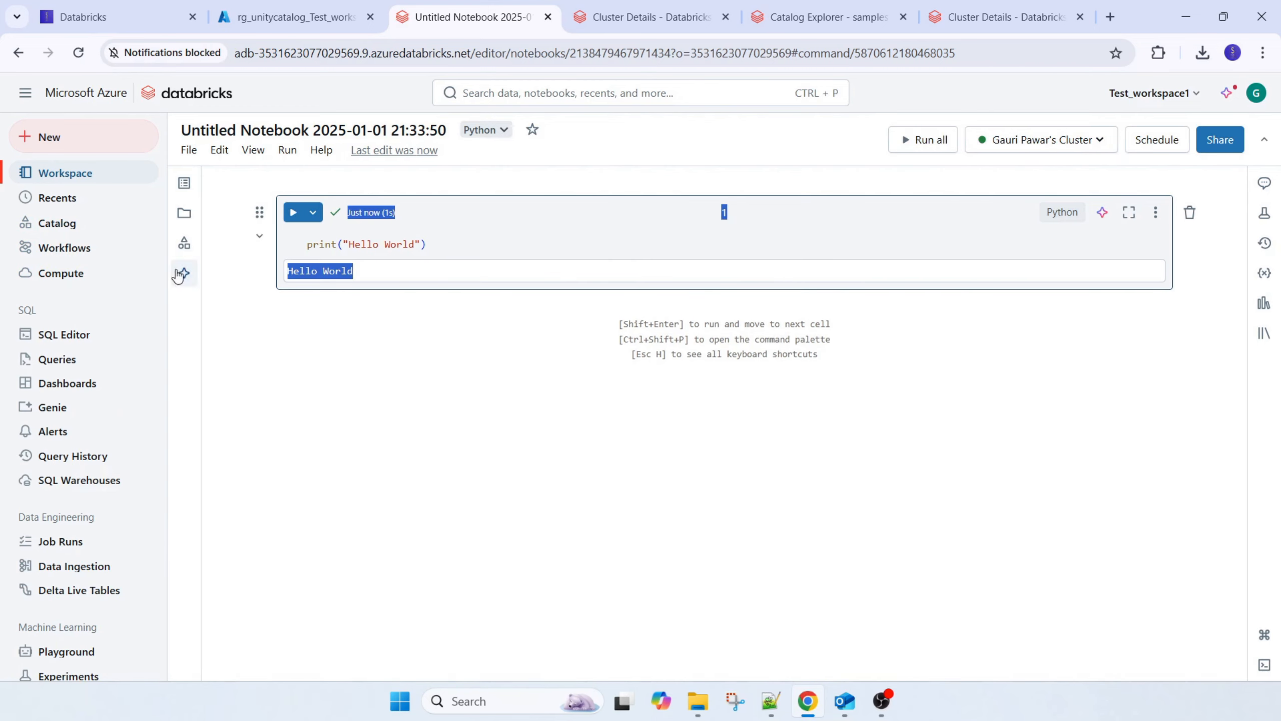
Create a new job in Workflows and name its first task Scheduledtask
click(80, 247)
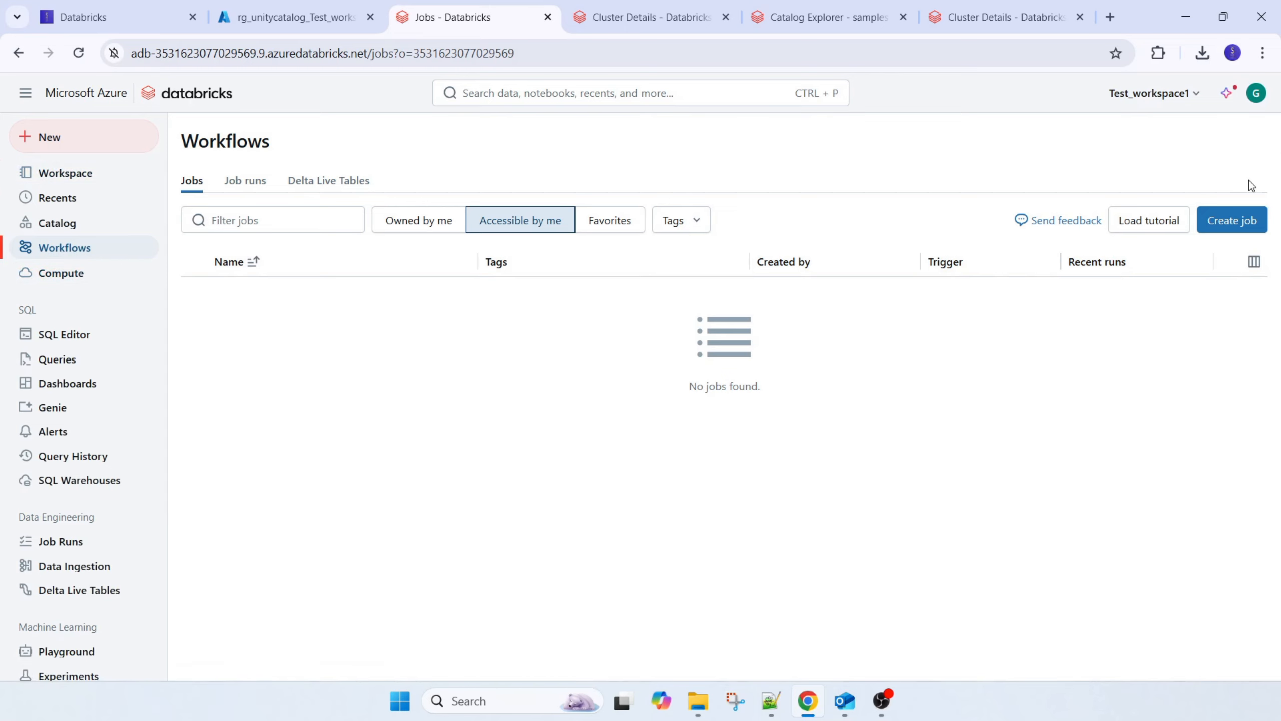
click(1230, 221)
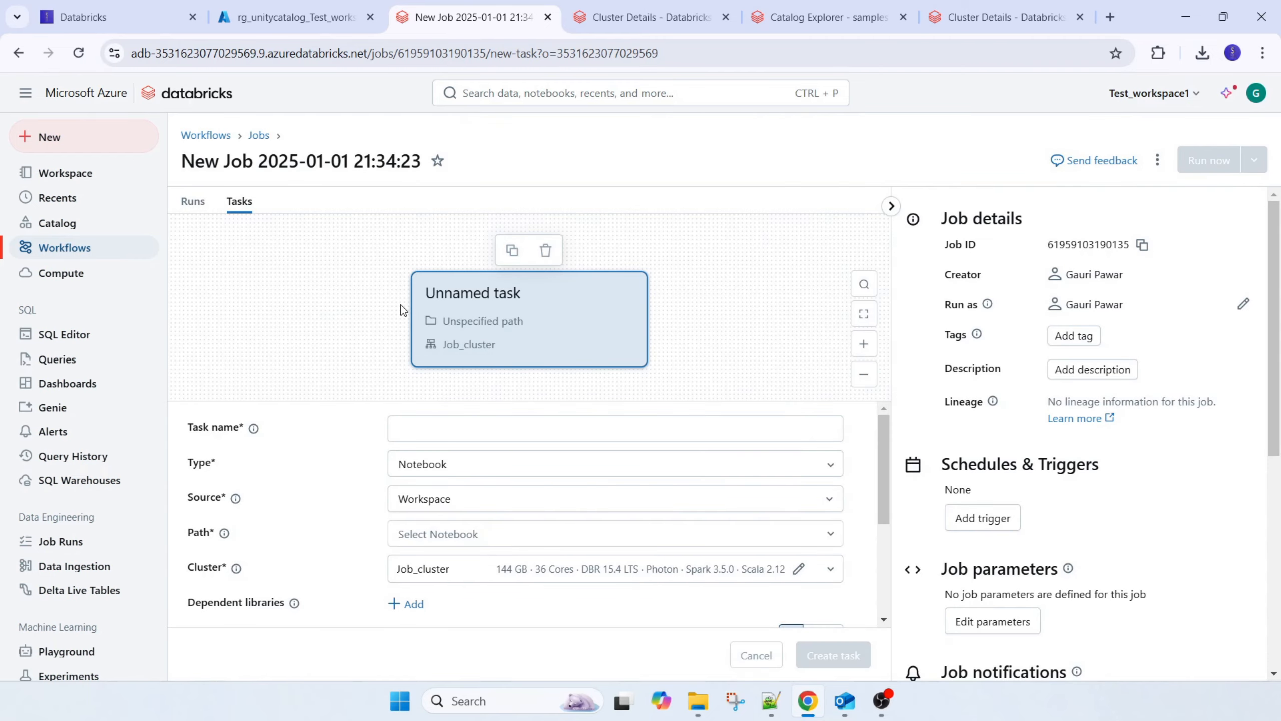
click(493, 426)
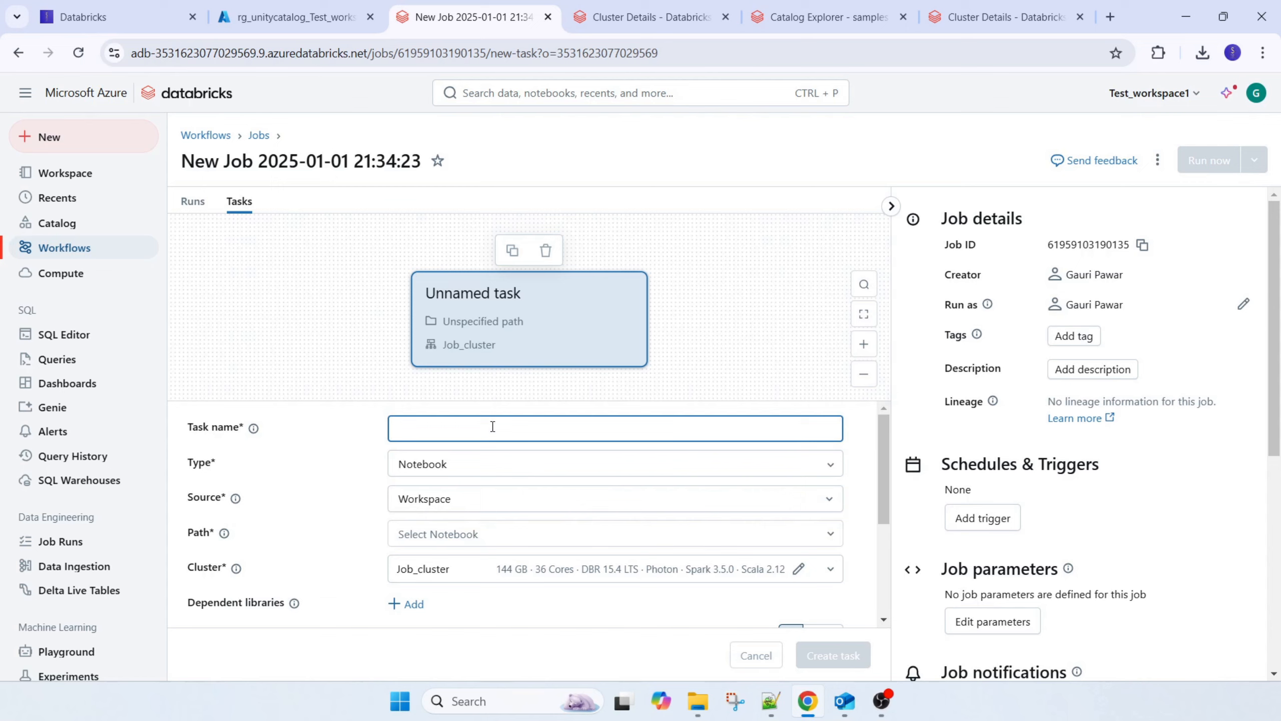
text(Sche)
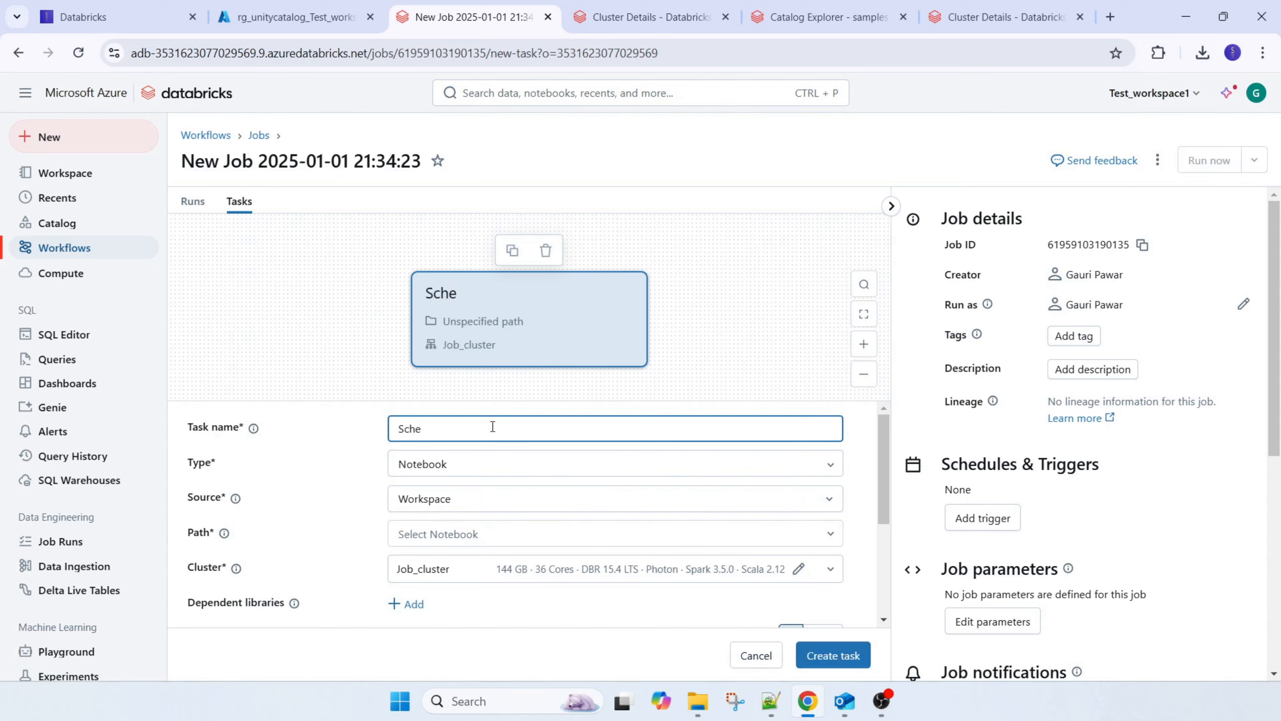
text(duledtask)
Set the task type to Notebook with Workspace as source, and choose the untitled notebook from the user's home folder as its path
click(457, 470)
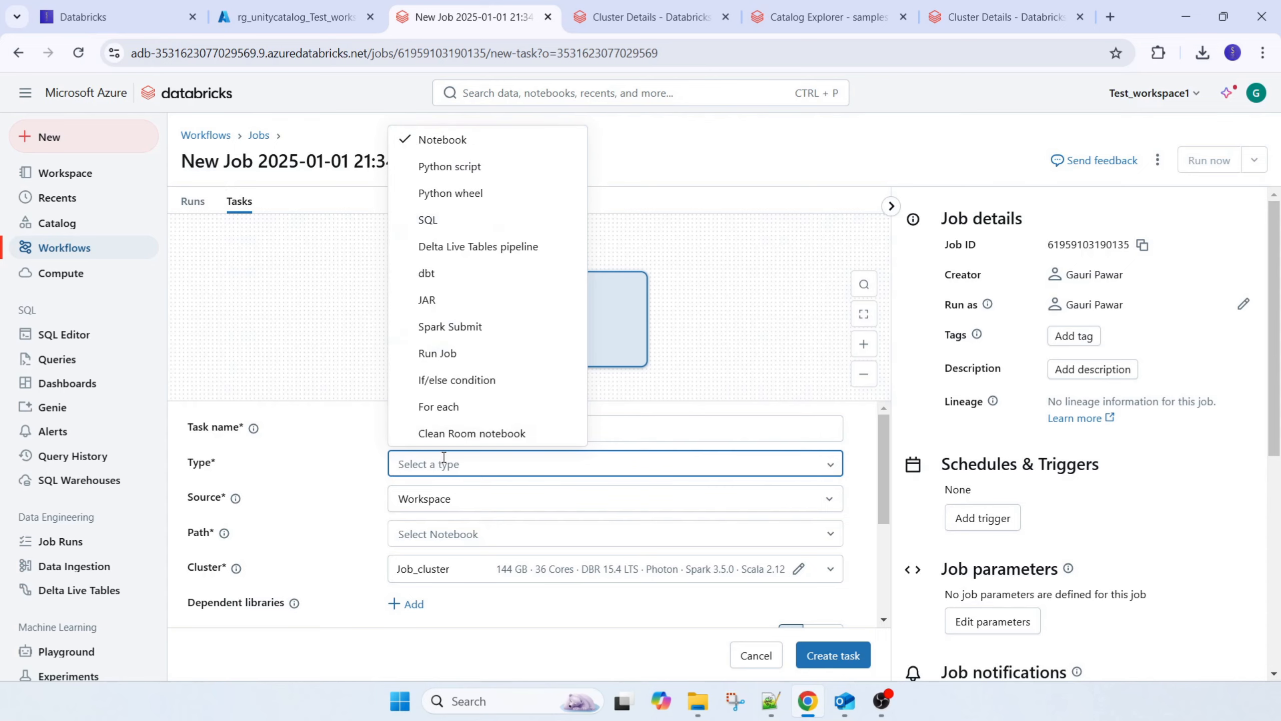
click(425, 139)
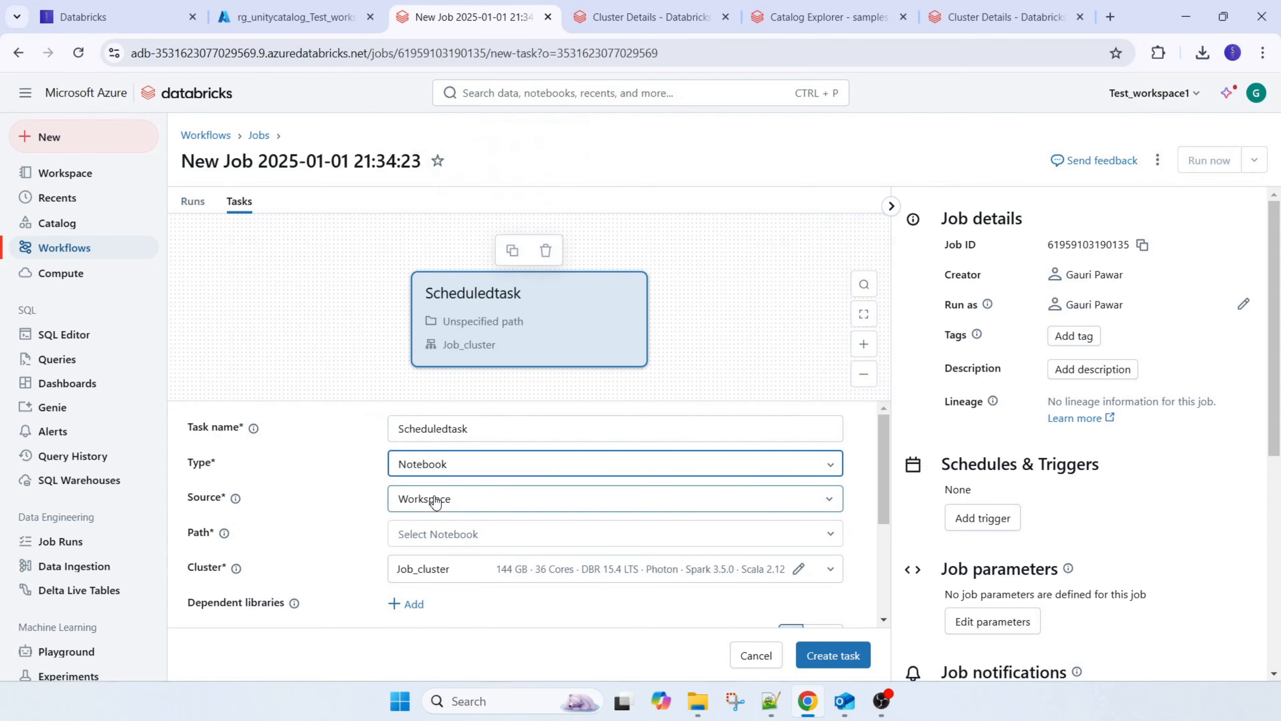
click(436, 499)
click(441, 540)
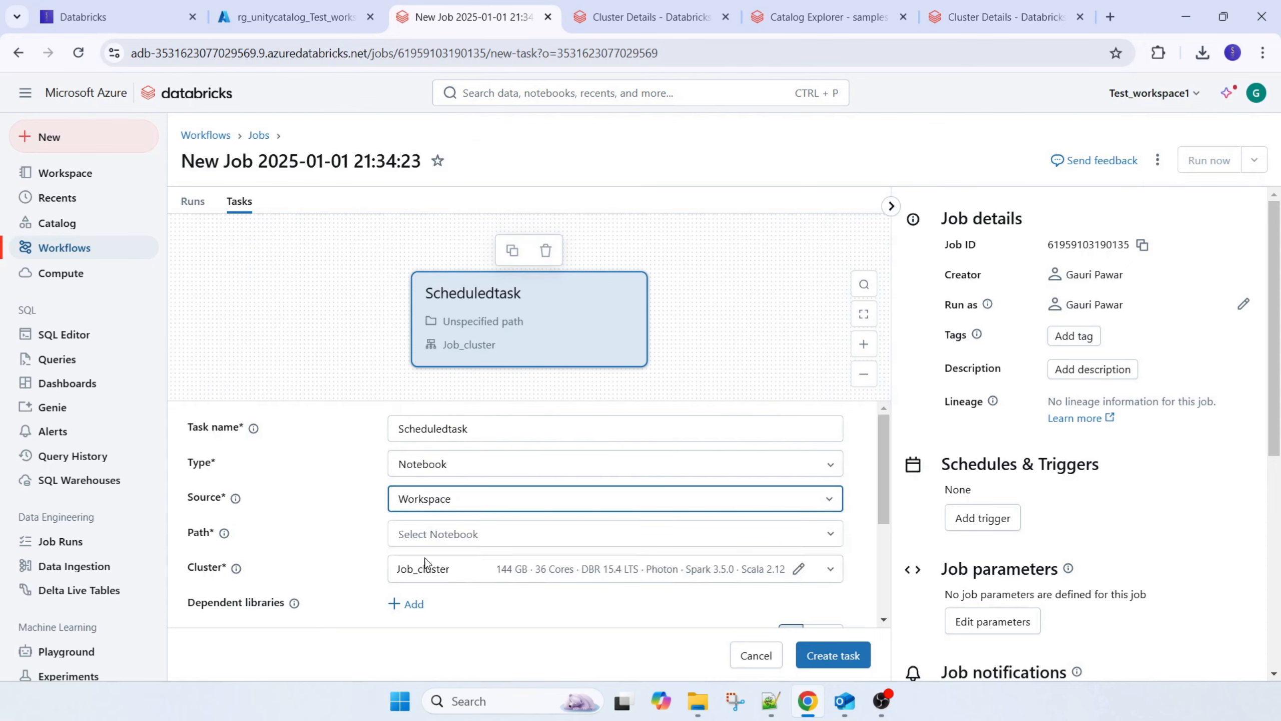
click(439, 533)
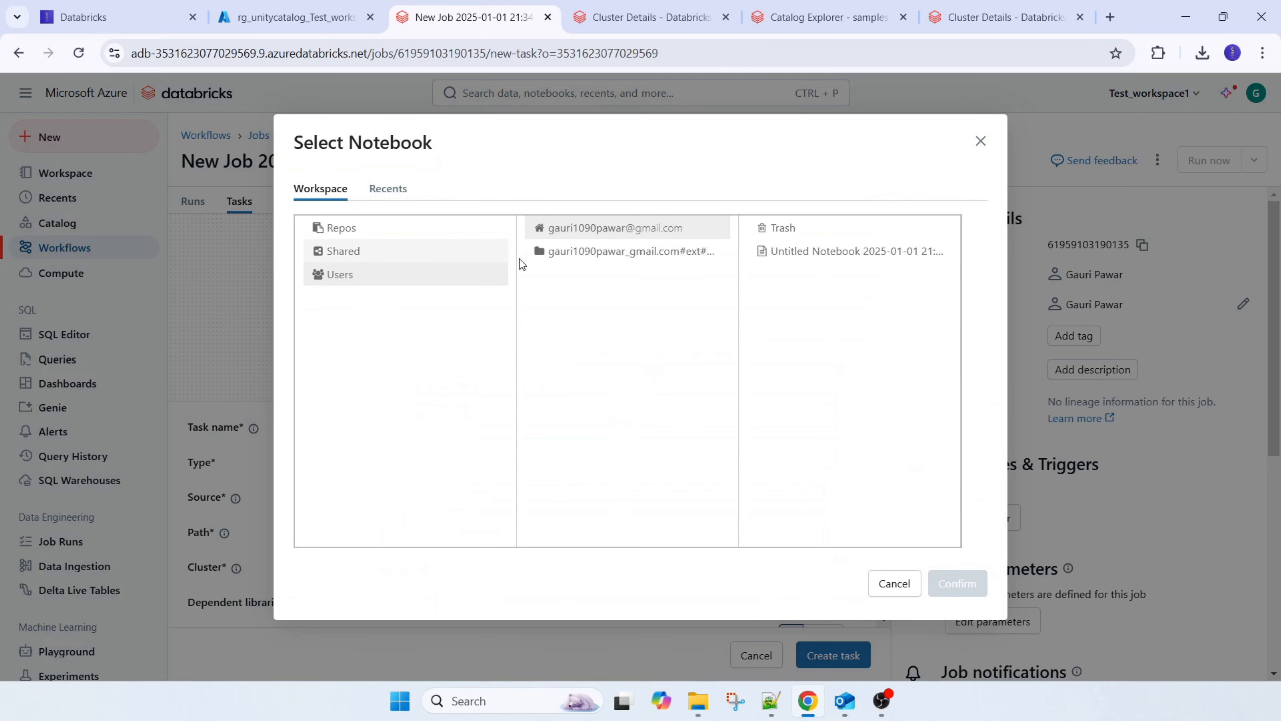
click(807, 252)
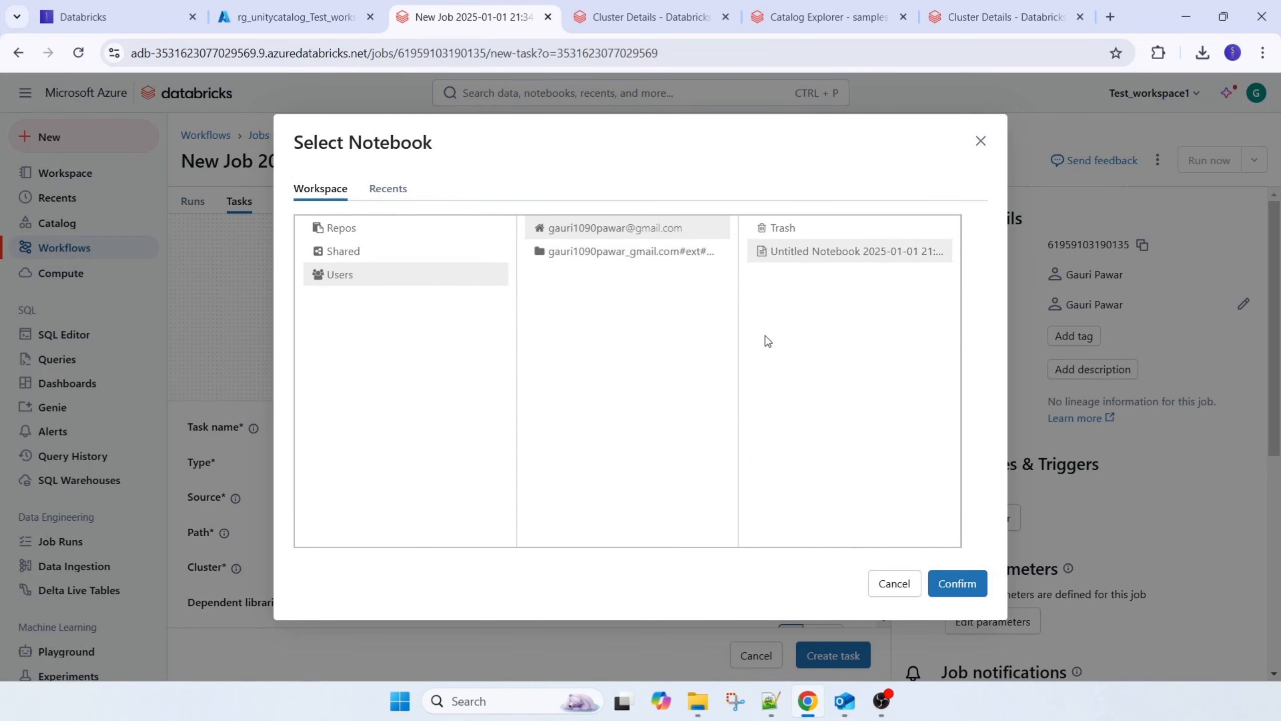
click(956, 588)
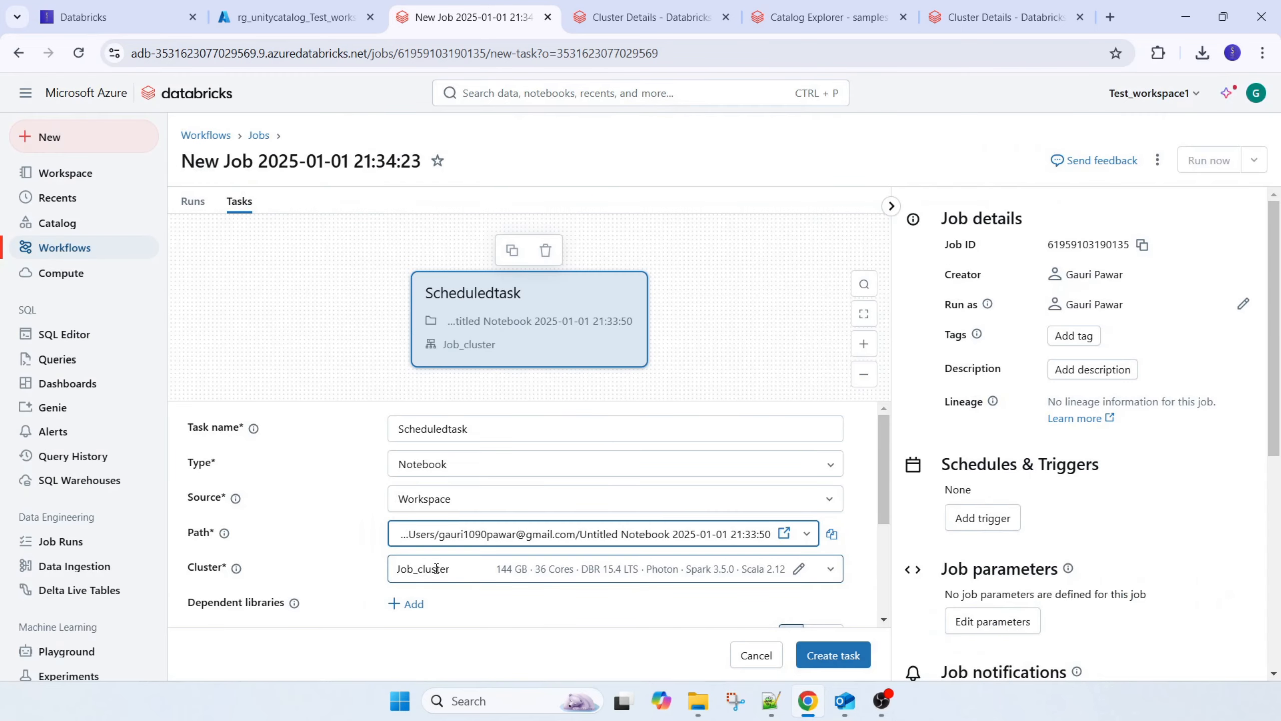
Try the existing DBR 16.1 ML all-purpose cluster for the task, and switch the selection back to Job_cluster
scroll(442, 563, down, 3)
scroll(439, 565, up, 3)
click(829, 570)
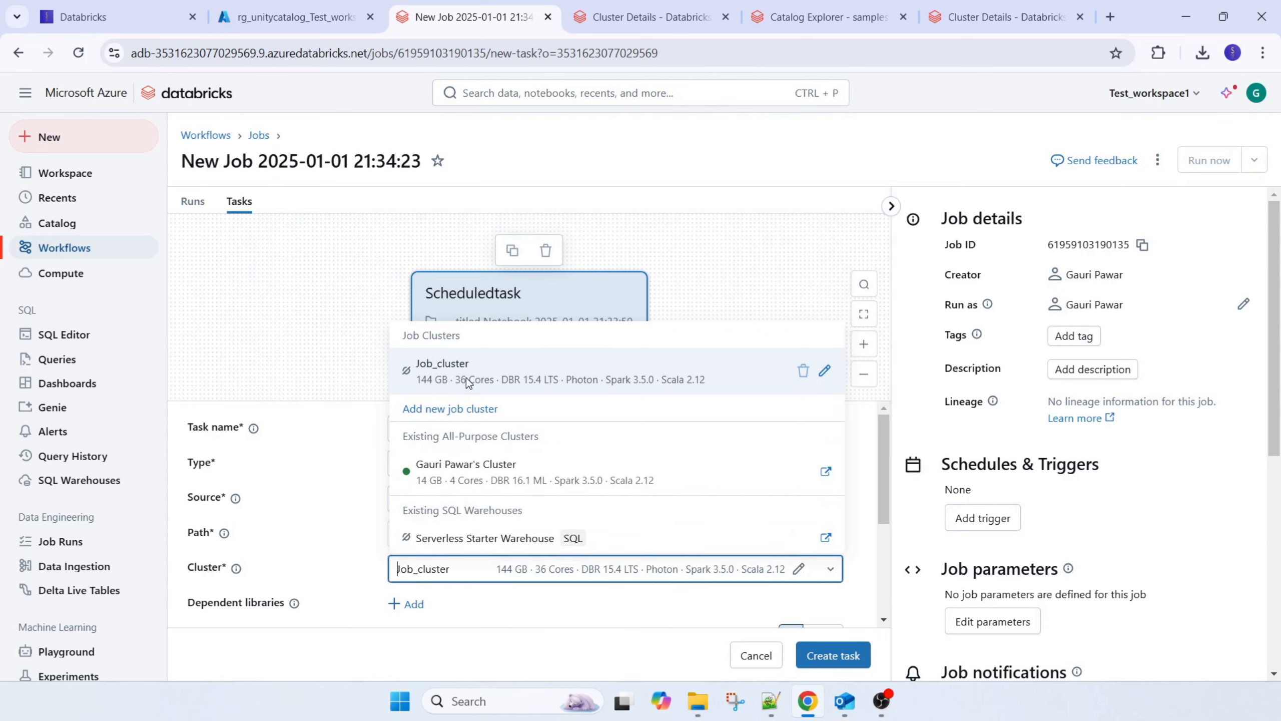
click(465, 472)
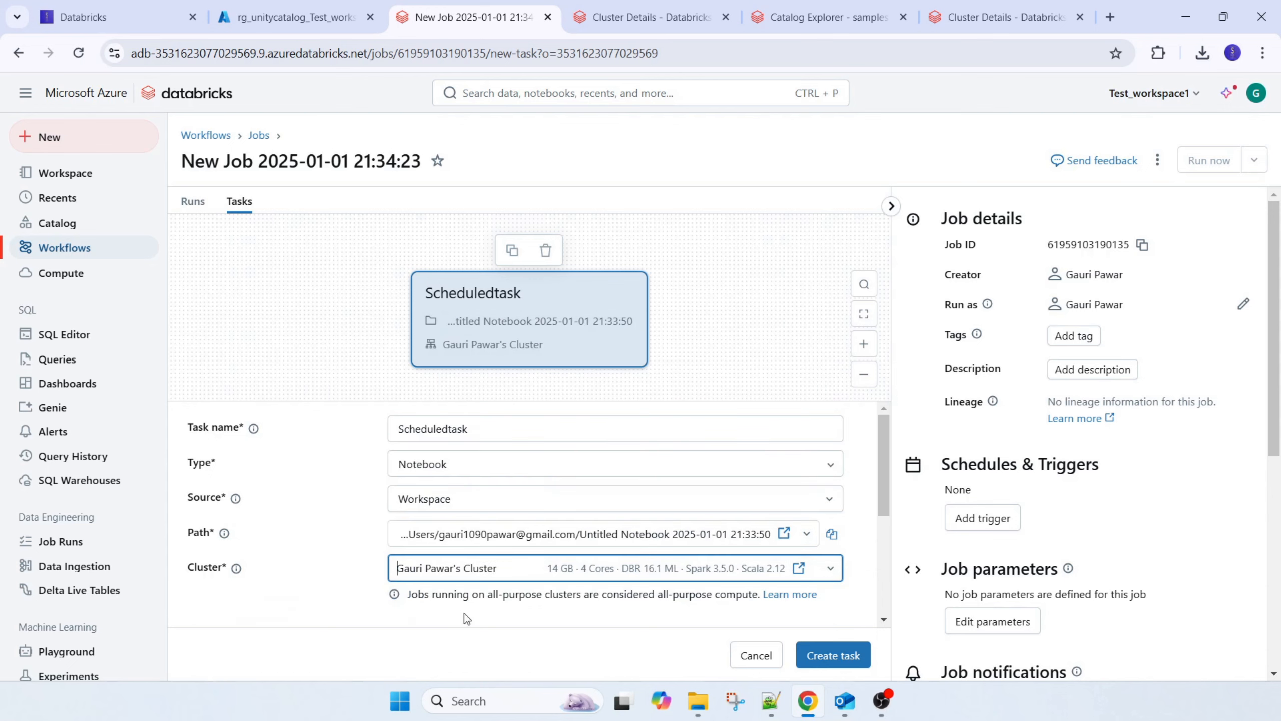
scroll(605, 555, down, 2)
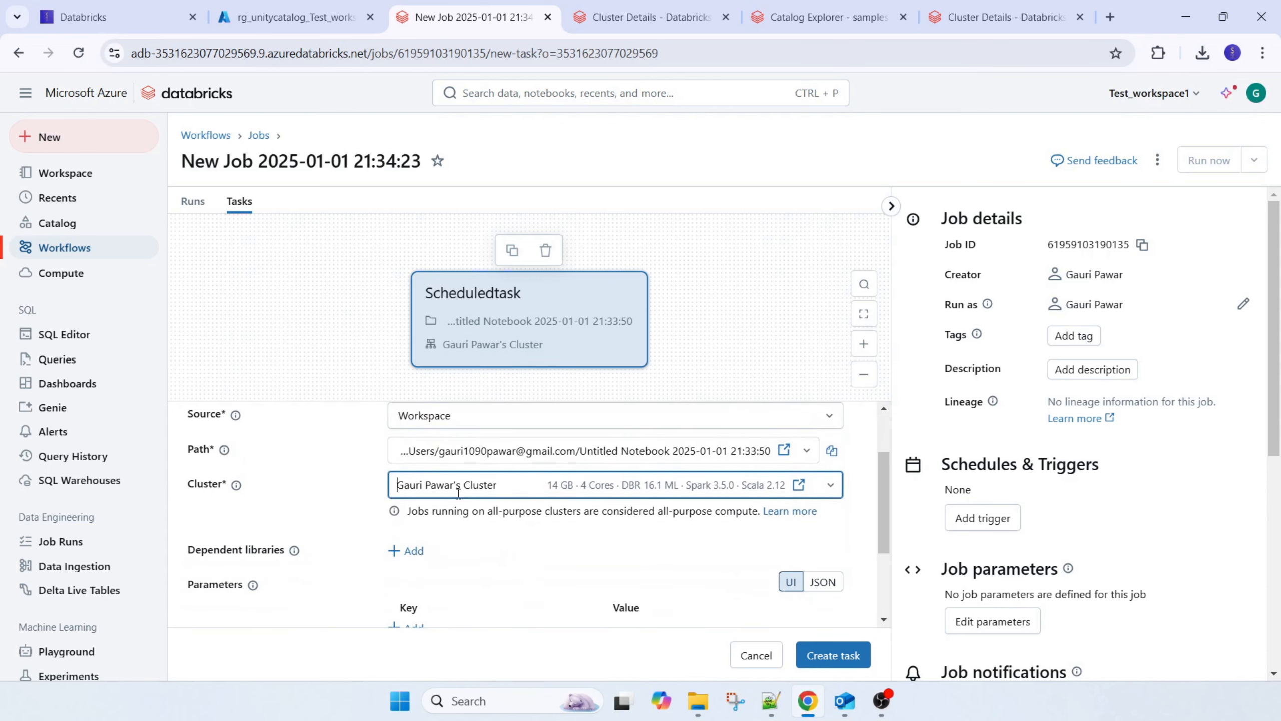
click(829, 486)
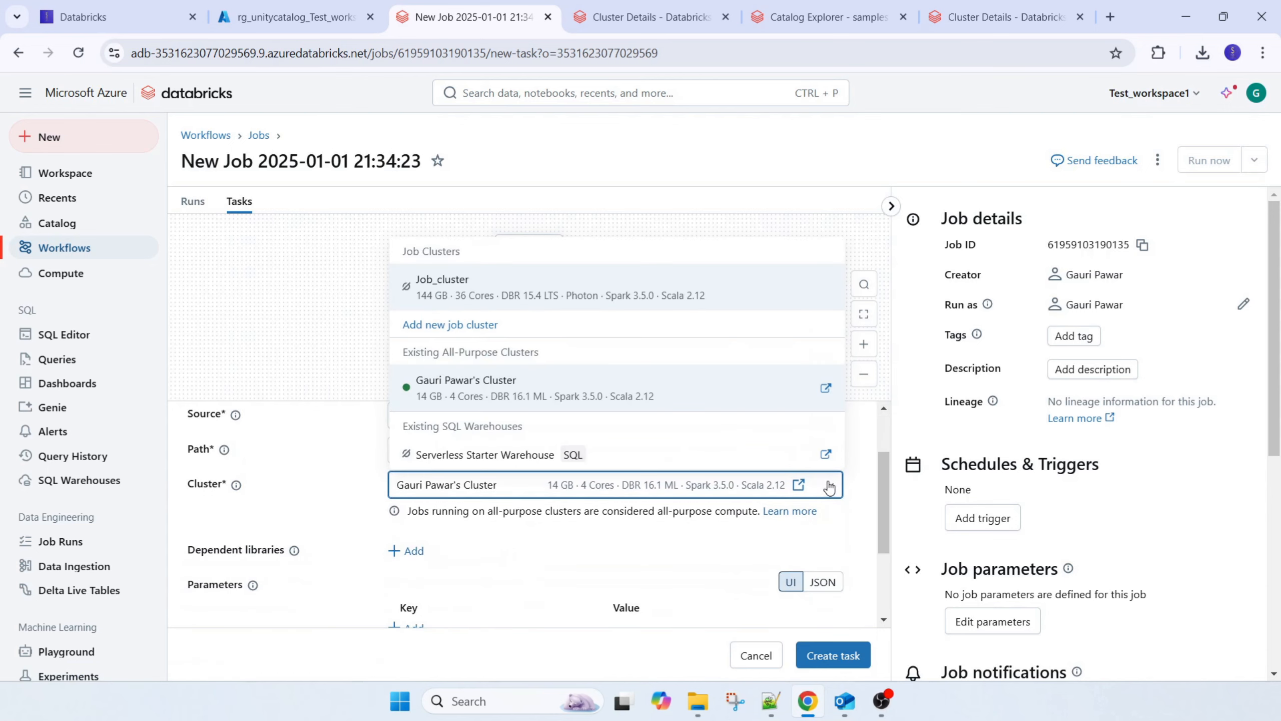
click(434, 285)
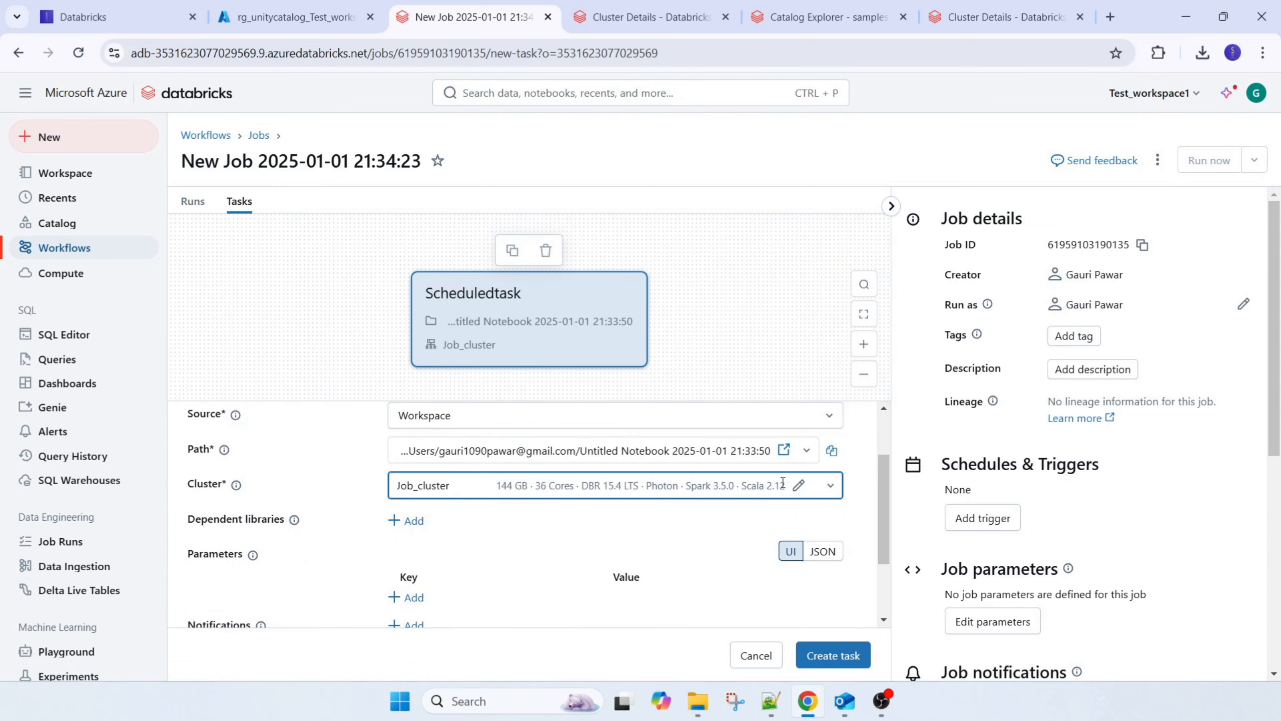
Configure Job_cluster with 1 worker and Photon acceleration turned off, keeping the other cluster settings
click(798, 485)
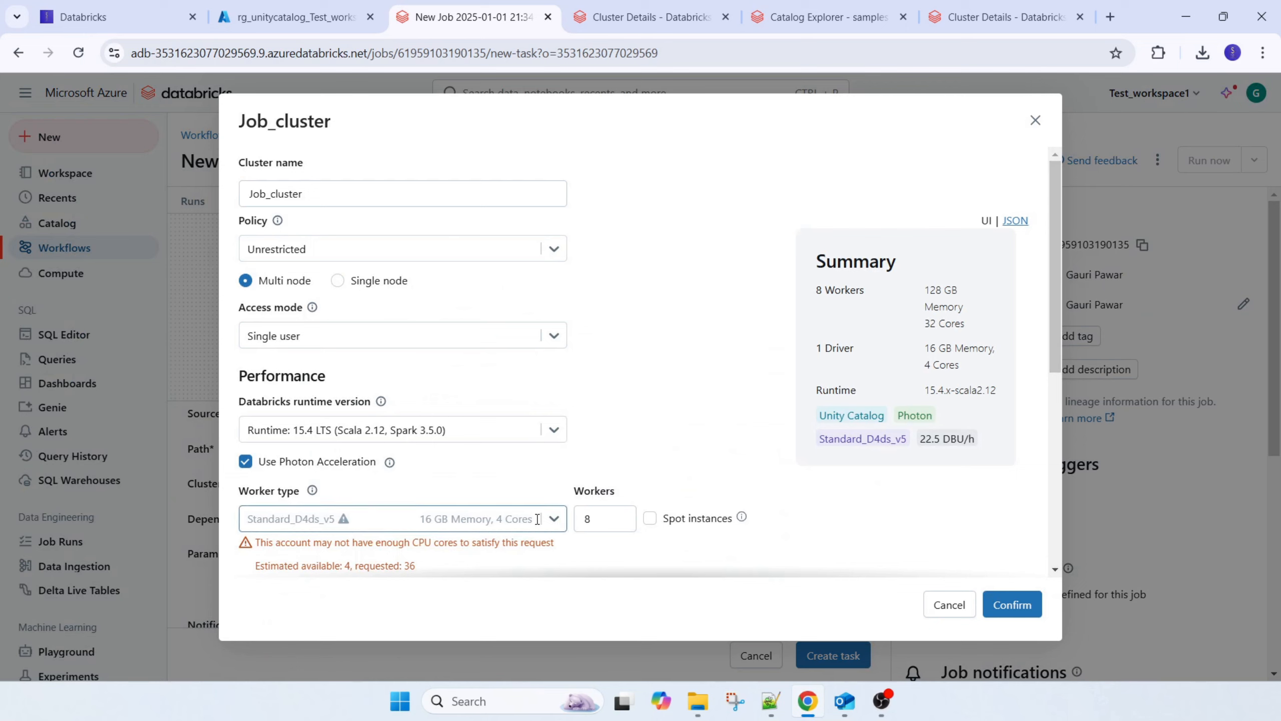
click(602, 517)
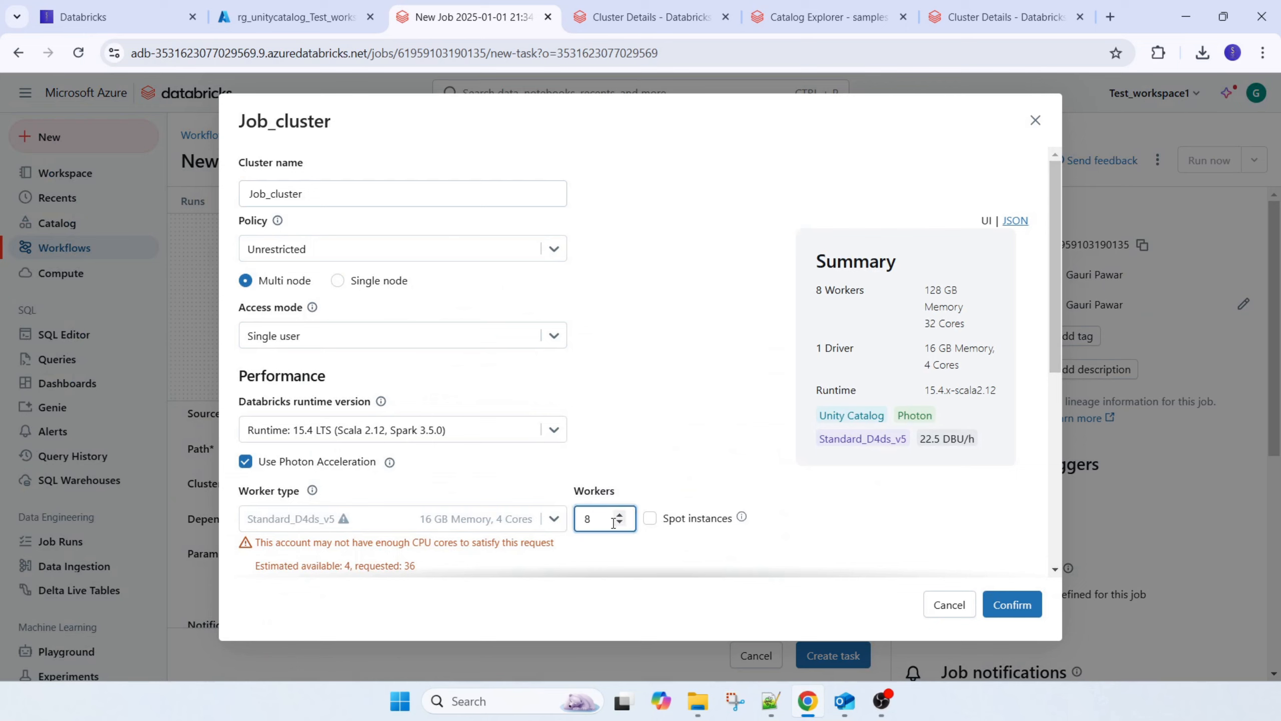
text(0)
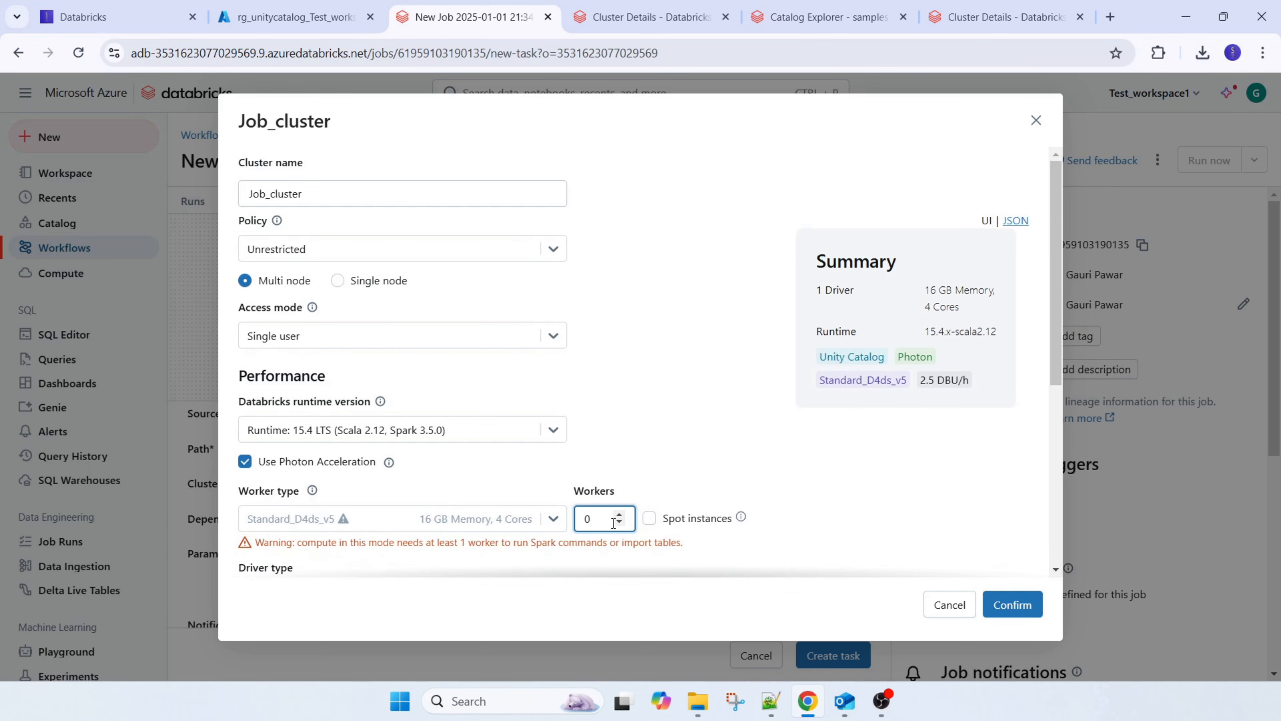
text(1)
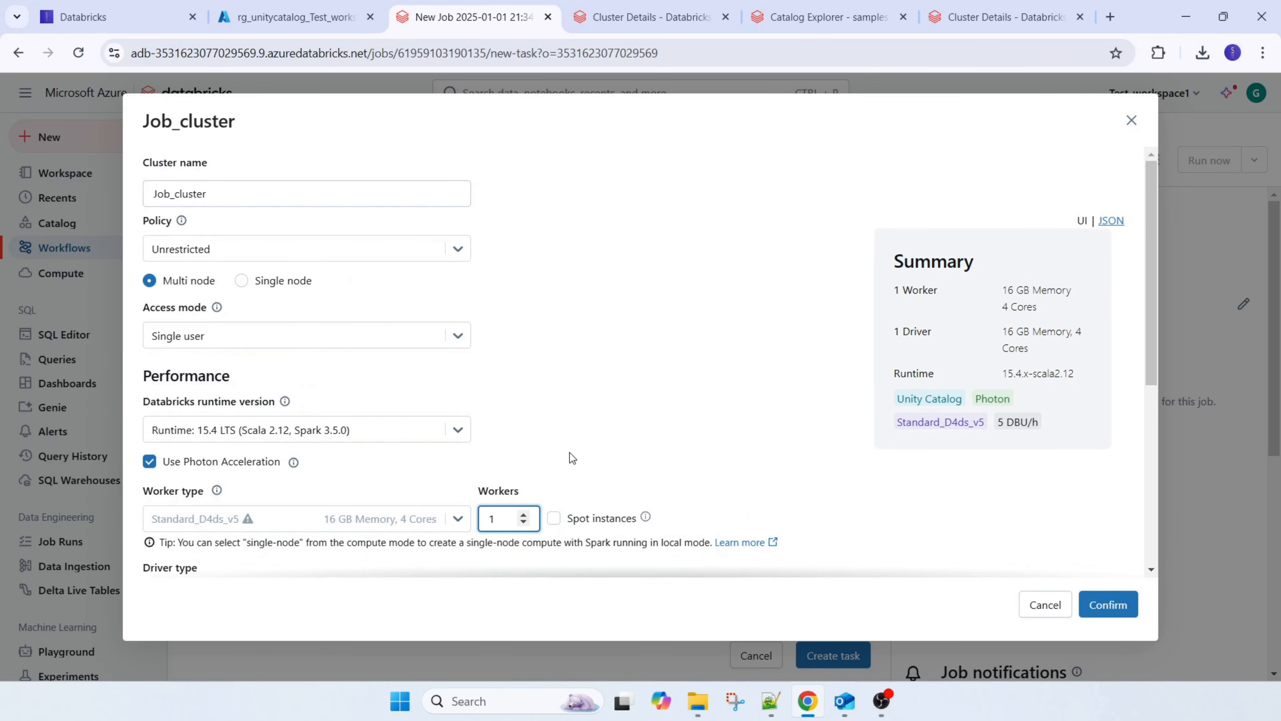
click(235, 461)
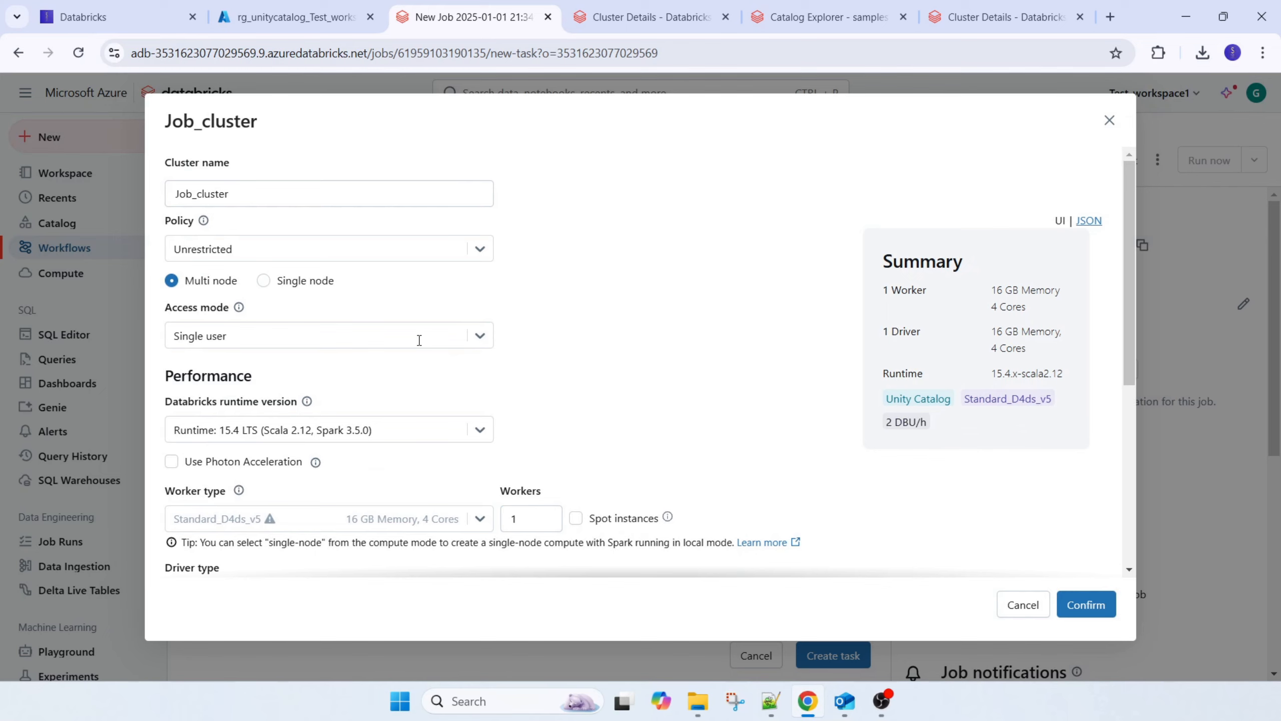
scroll(570, 443, down, 5)
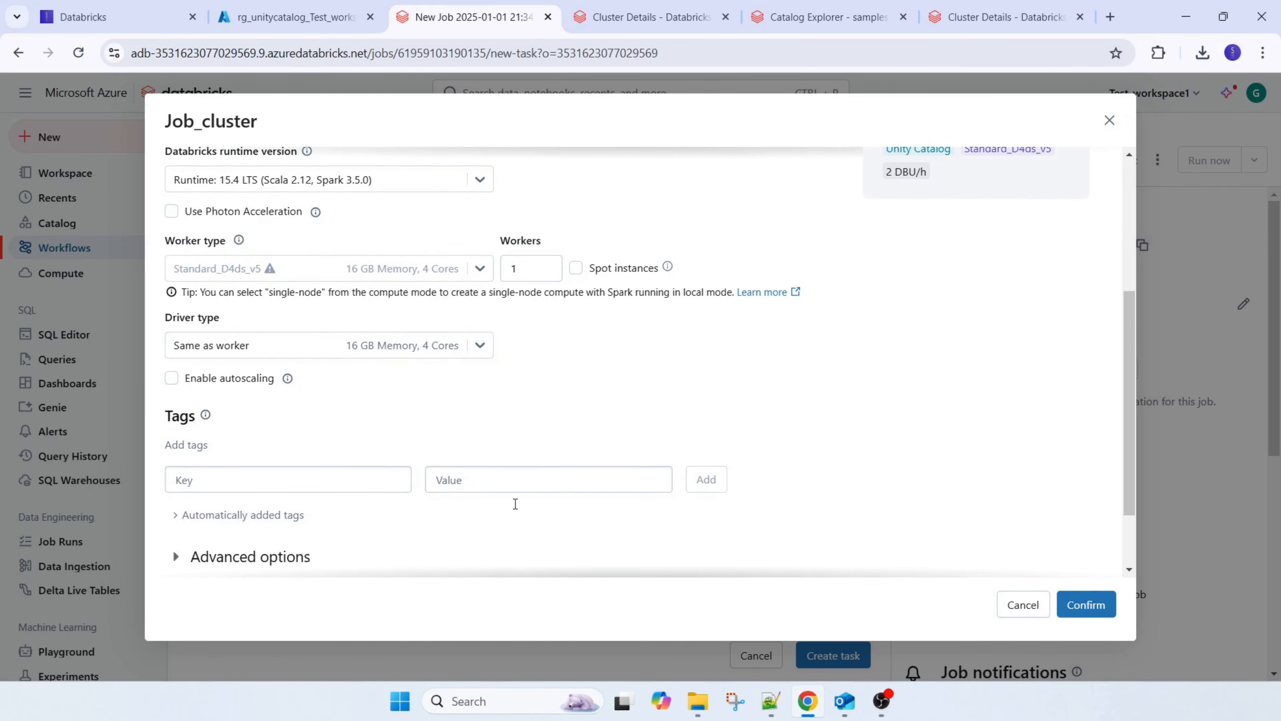
scroll(965, 578, down, 2)
click(1088, 618)
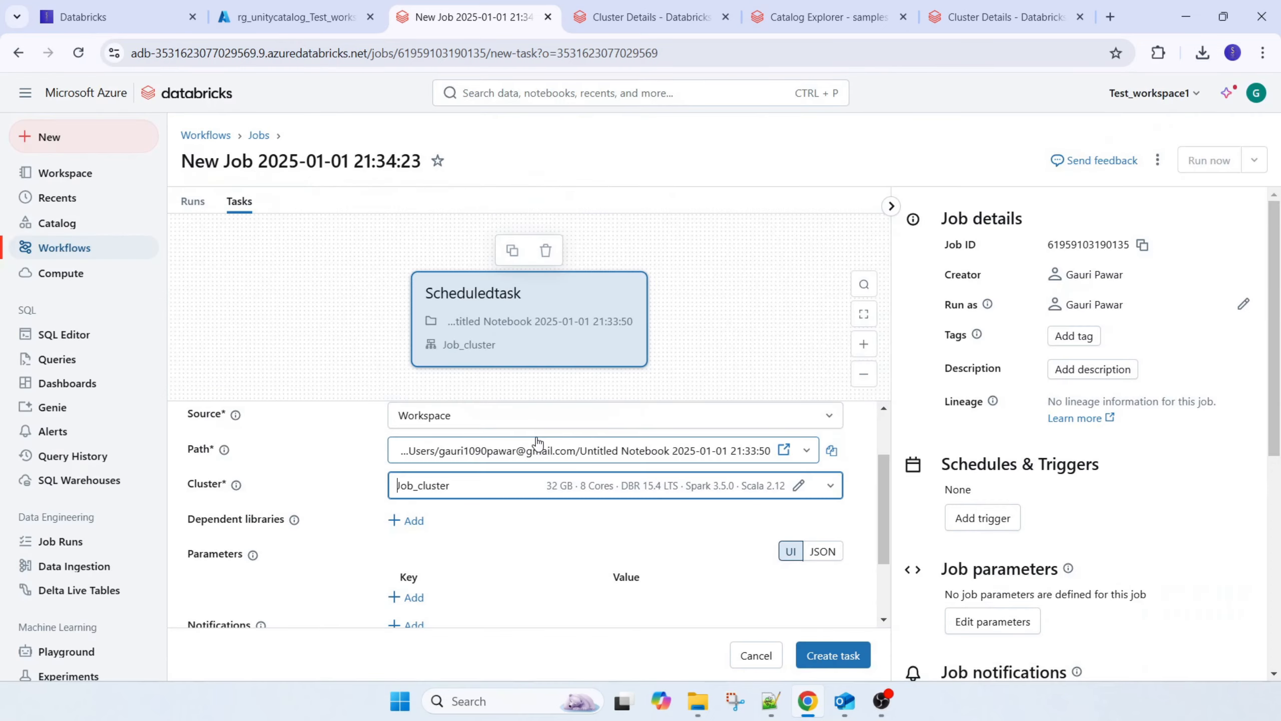
Review the remaining optional settings of Scheduledtask, create the task, and dismiss the notification
scroll(495, 584, down, 2)
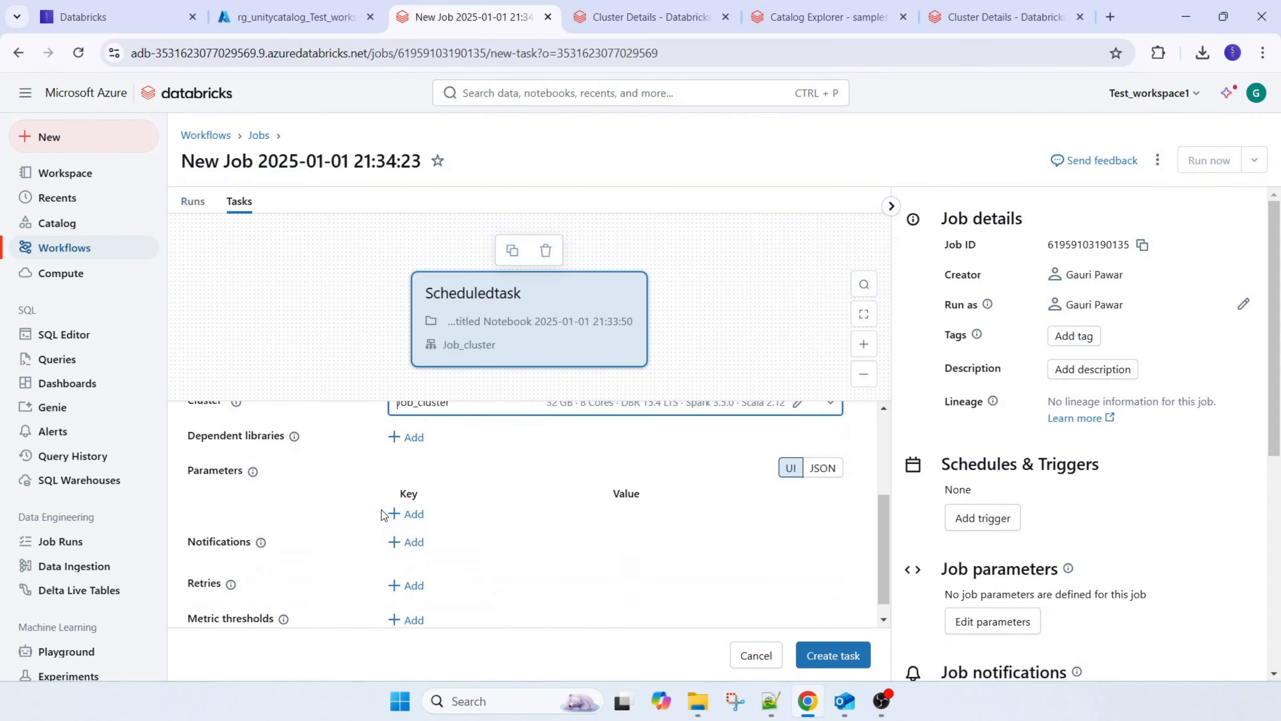
scroll(351, 598, down, 1)
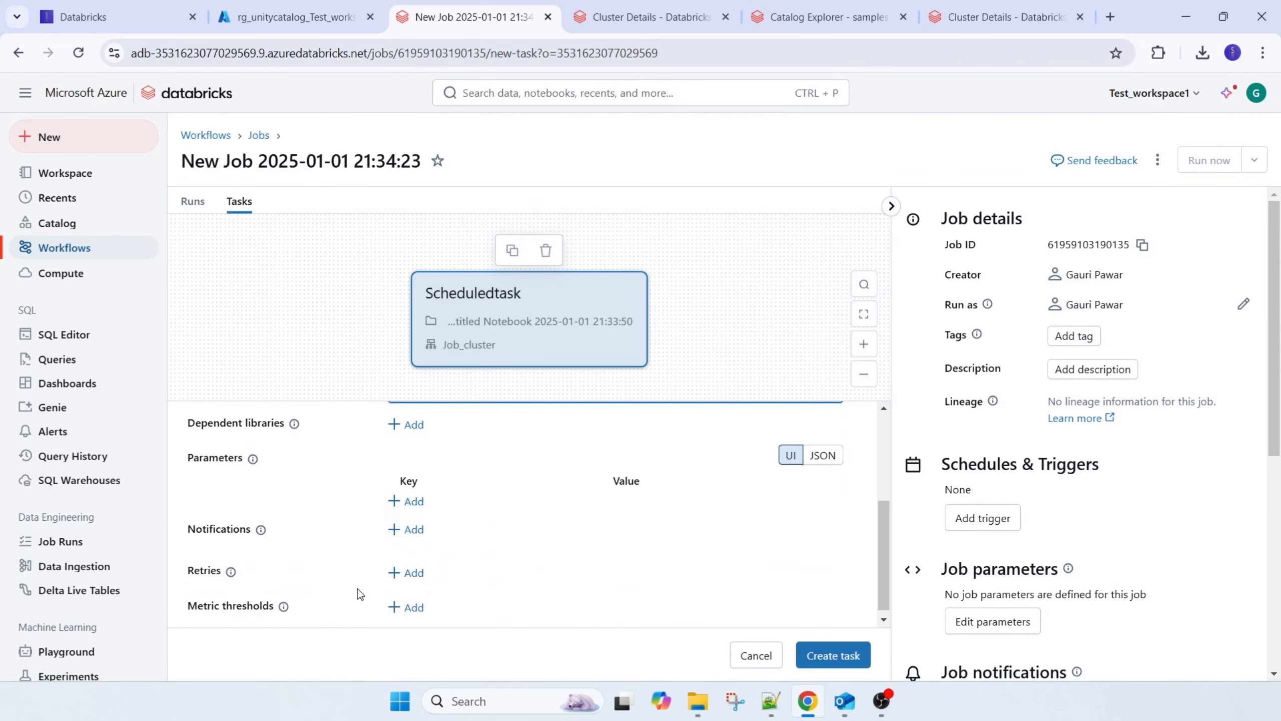
click(803, 647)
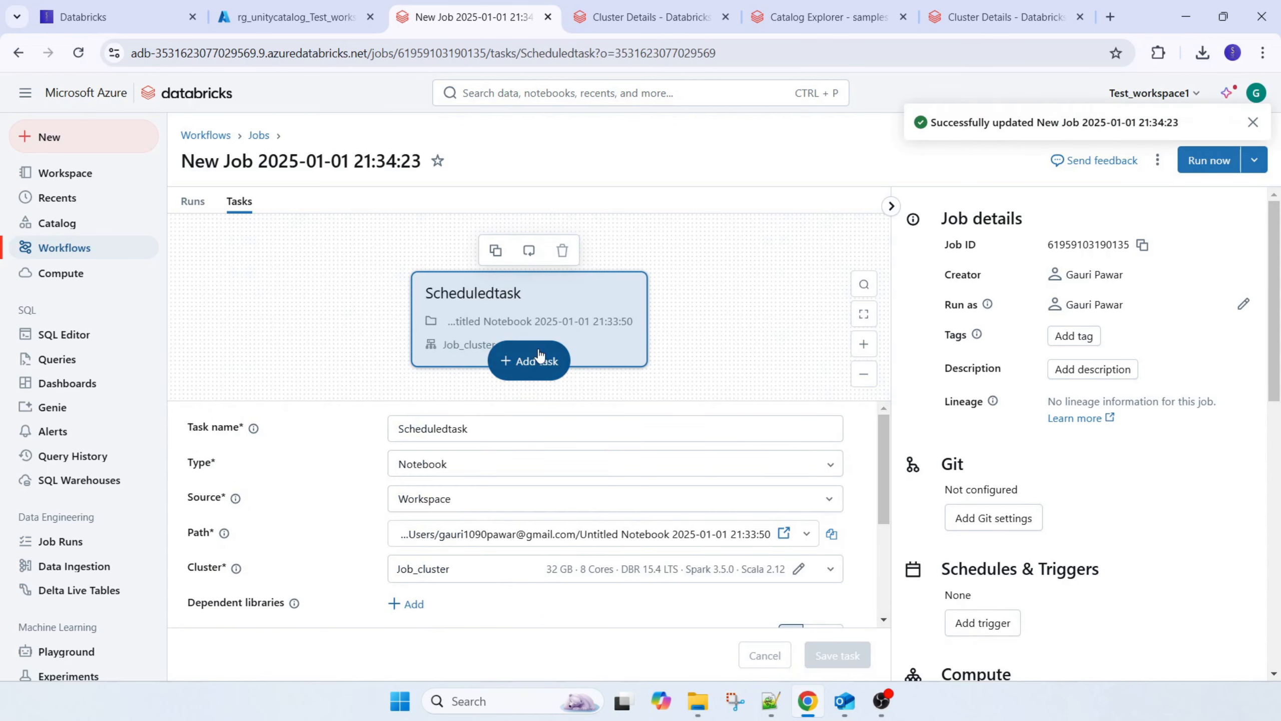
click(1253, 122)
Run the job immediately and open its list of runs
click(1209, 160)
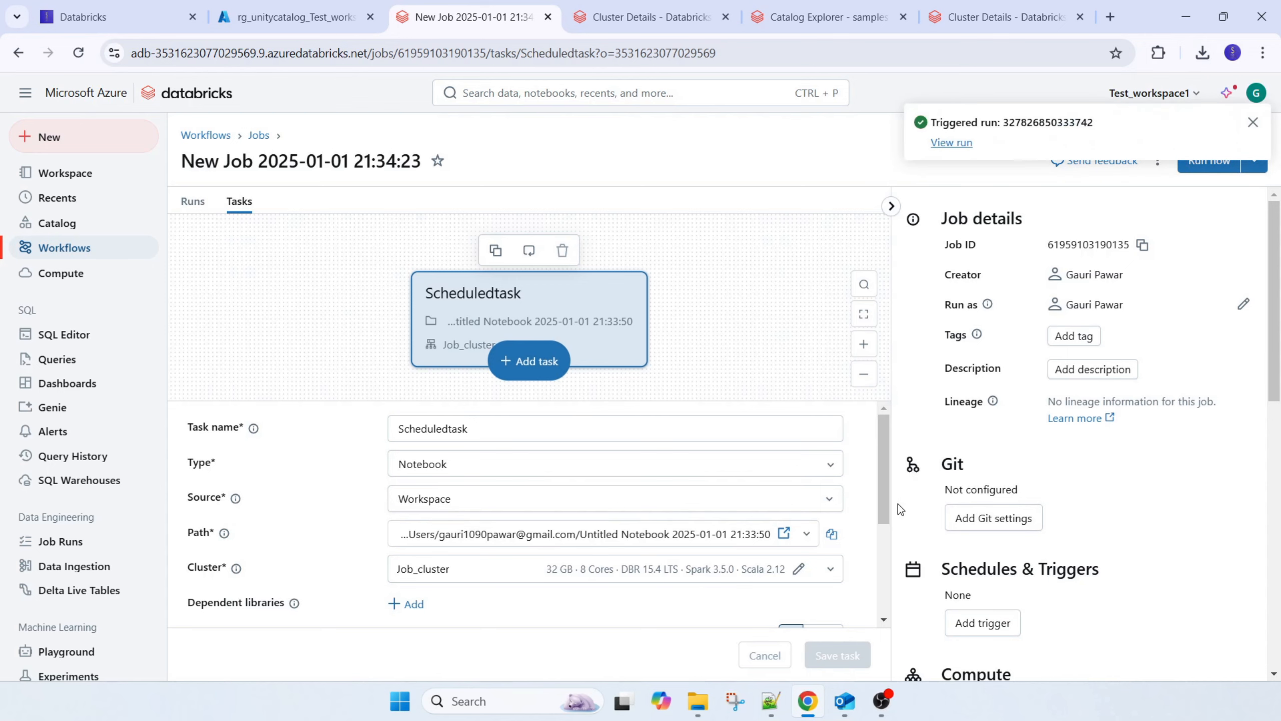
click(1254, 122)
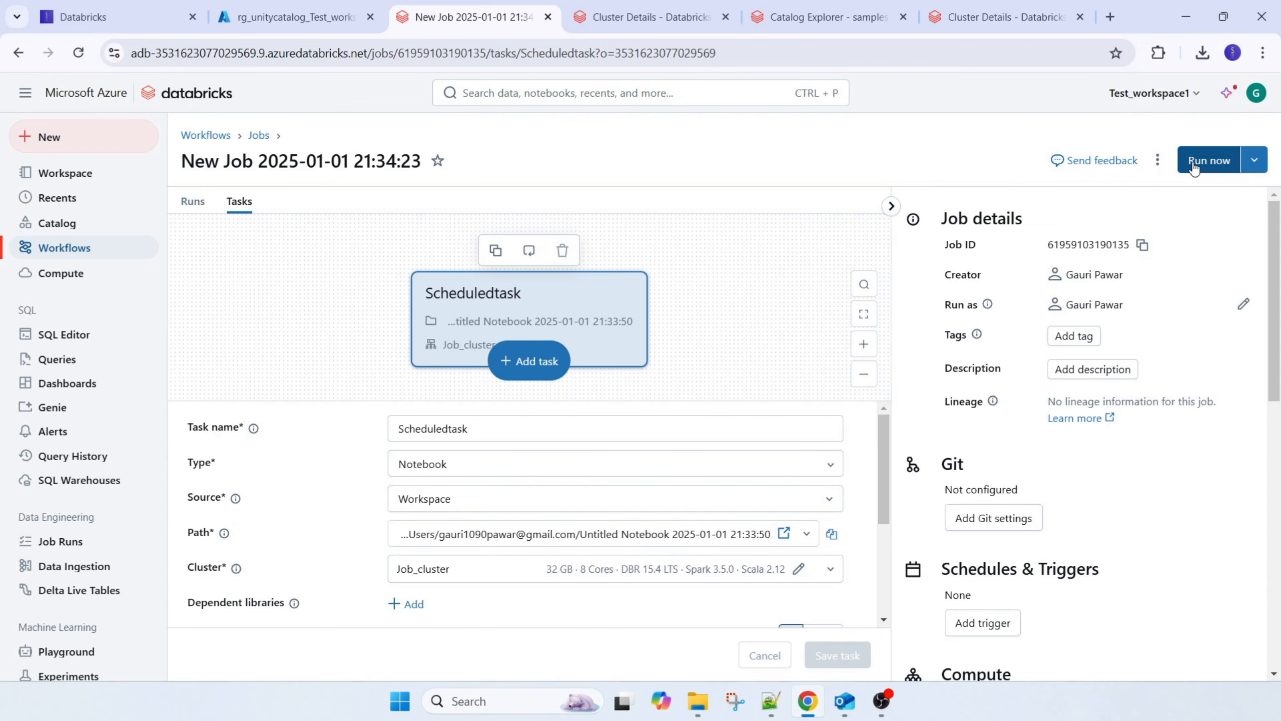
click(193, 201)
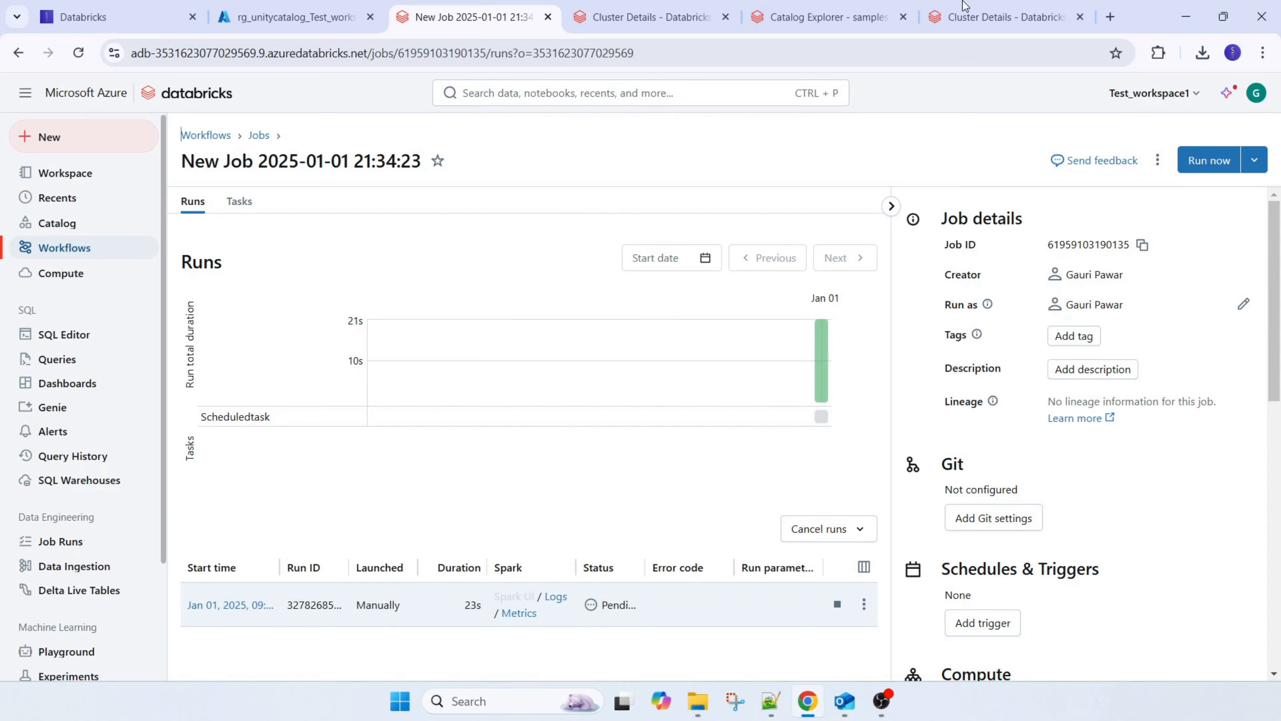
Switch to the Databricks course outline on the blog and examine Module 3: Types Of Clusters
click(116, 16)
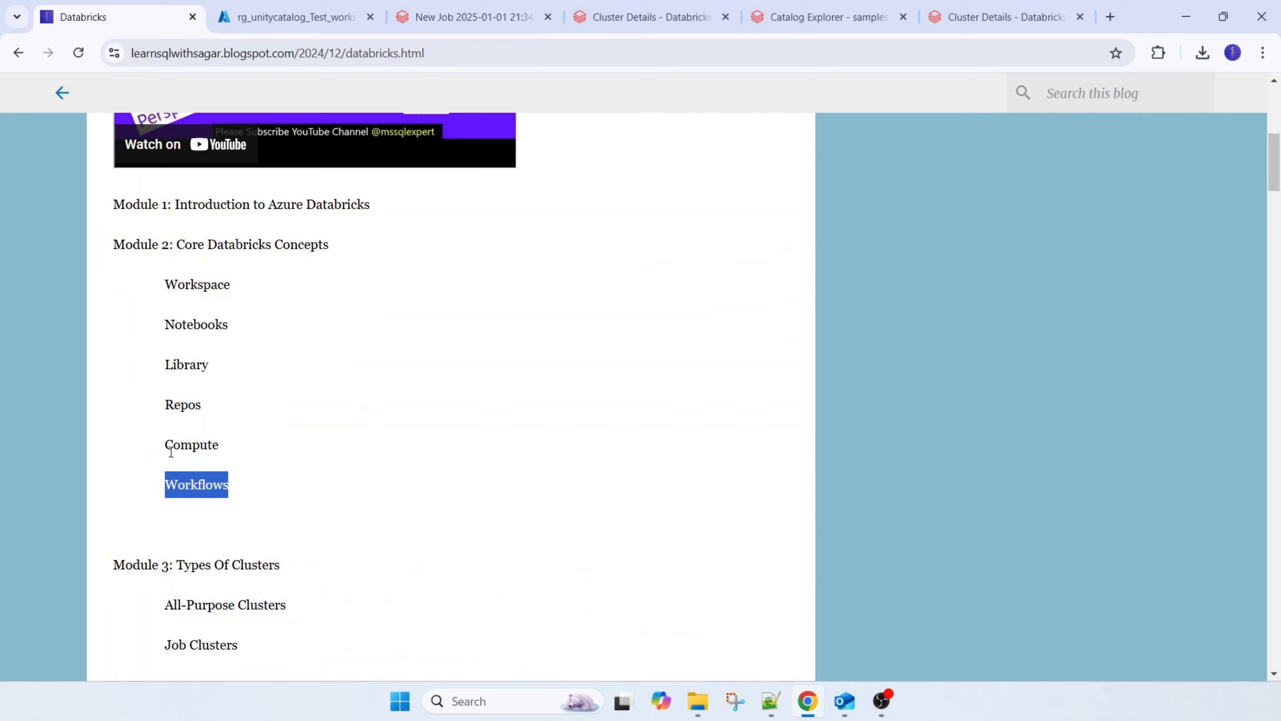
scroll(266, 565, down, 1)
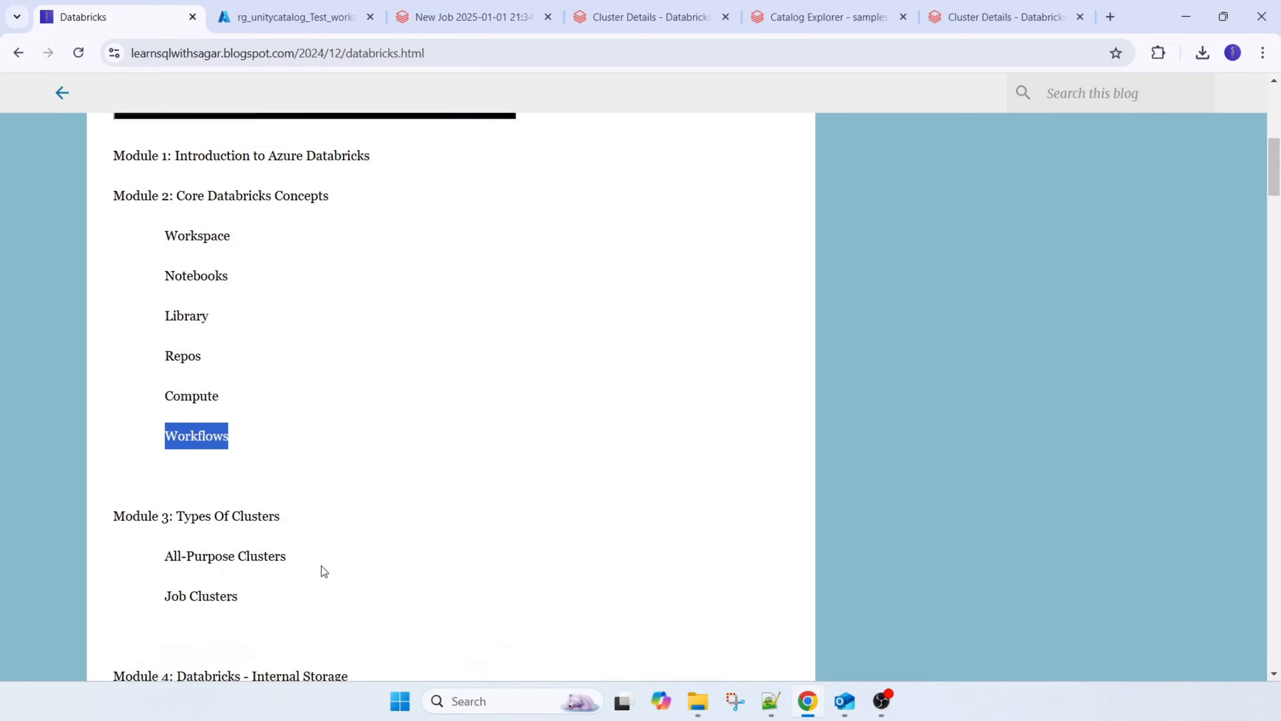